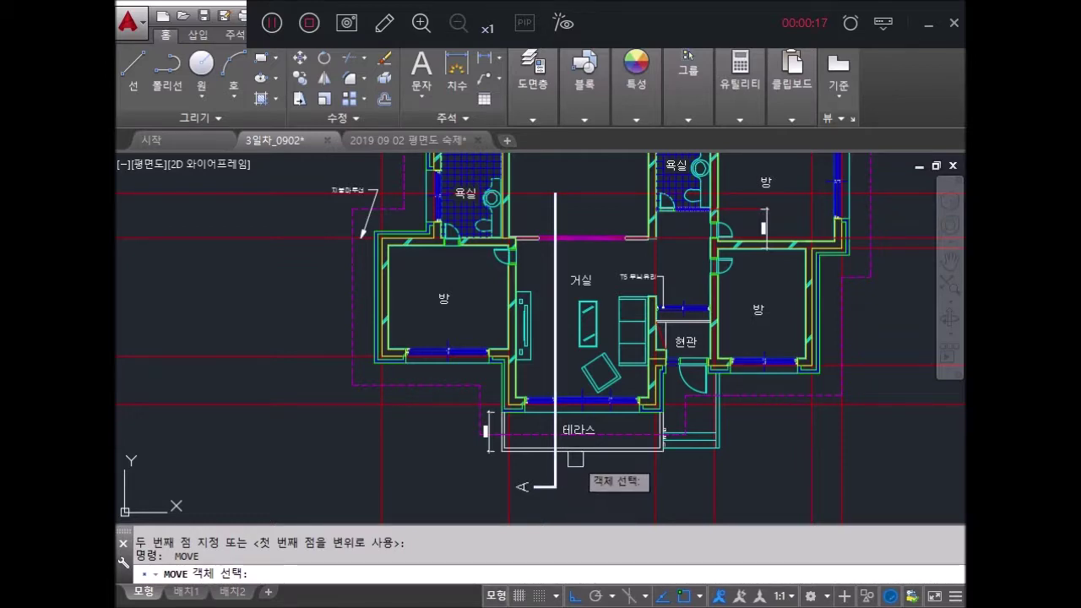
Step: Copy the floor-plan sheet with a window selection and place the copy to its right
key("Escape")
key("Escape")
scroll(572, 422, "down", 5)
scroll(569, 400, "up", 2)
scroll(621, 302, "down", 1)
scroll(623, 301, "down", 3)
key("Escape")
type("o")
key("Return")
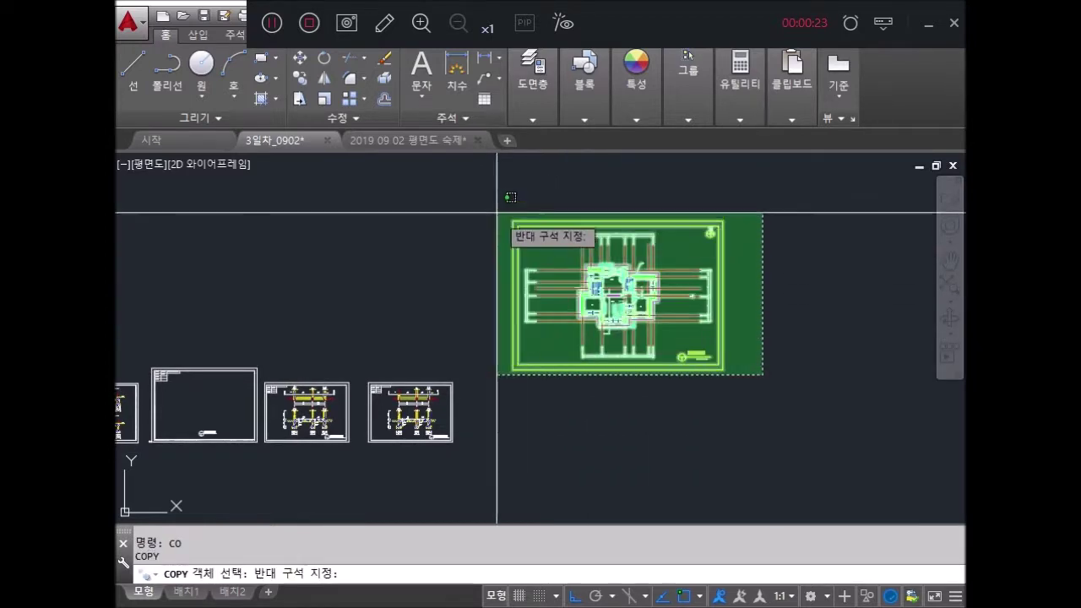
left_click(498, 207)
key("Return")
left_click(723, 369)
middle_click_drag(812, 390, 517, 396)
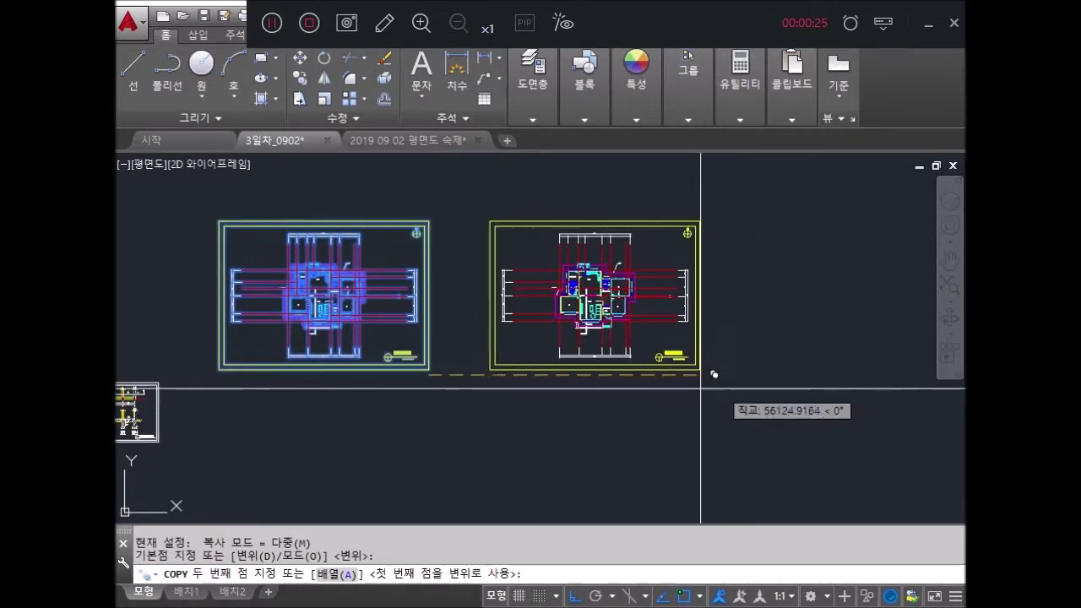
left_click(700, 369)
key("Escape")
key("Escape")
Step: Rotate the copied sheet 90 degrees about its corner
type("o")
key("Return")
left_click(771, 442)
left_click(495, 194)
key("Return")
left_click(702, 369)
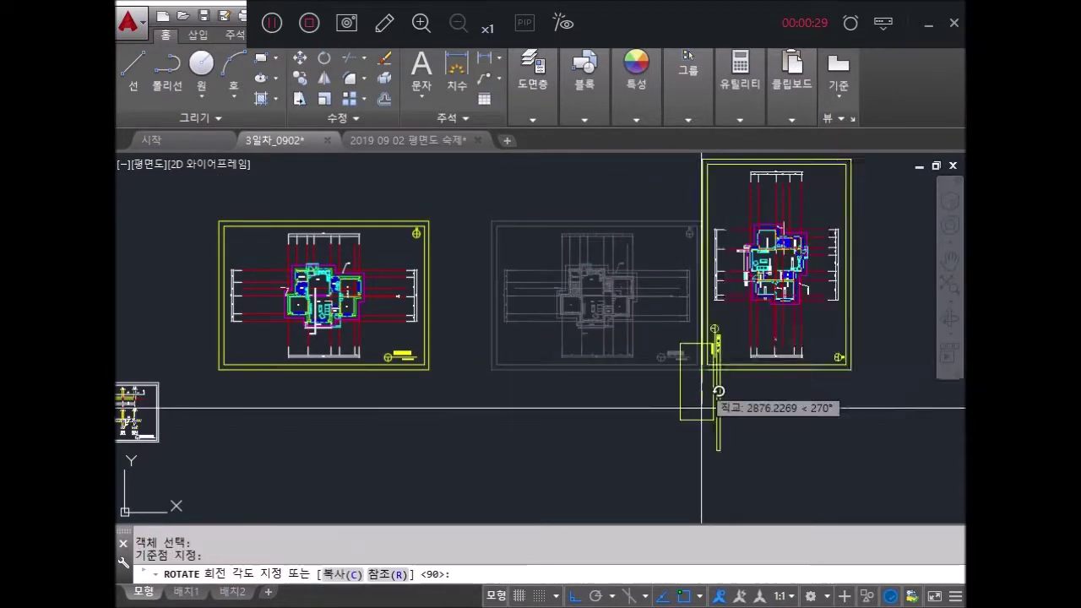
left_click(702, 438)
key("Return")
scroll(747, 258, "up", 10)
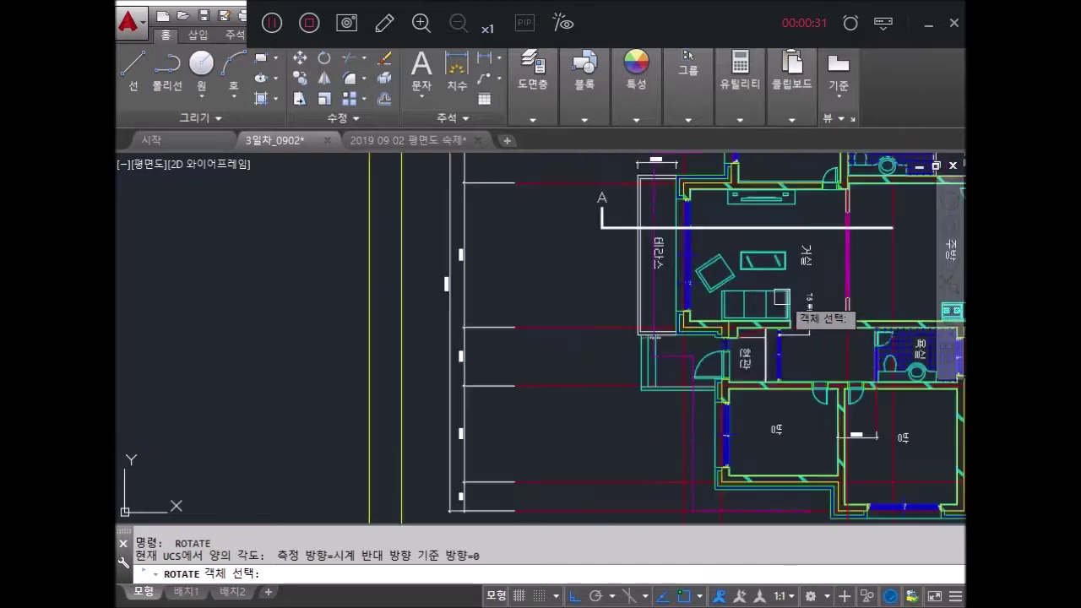
Step: Cancel ROTATE and choose COL from the Home tab's Layers dropdown as current layer
middle_click_drag(832, 329, 750, 387)
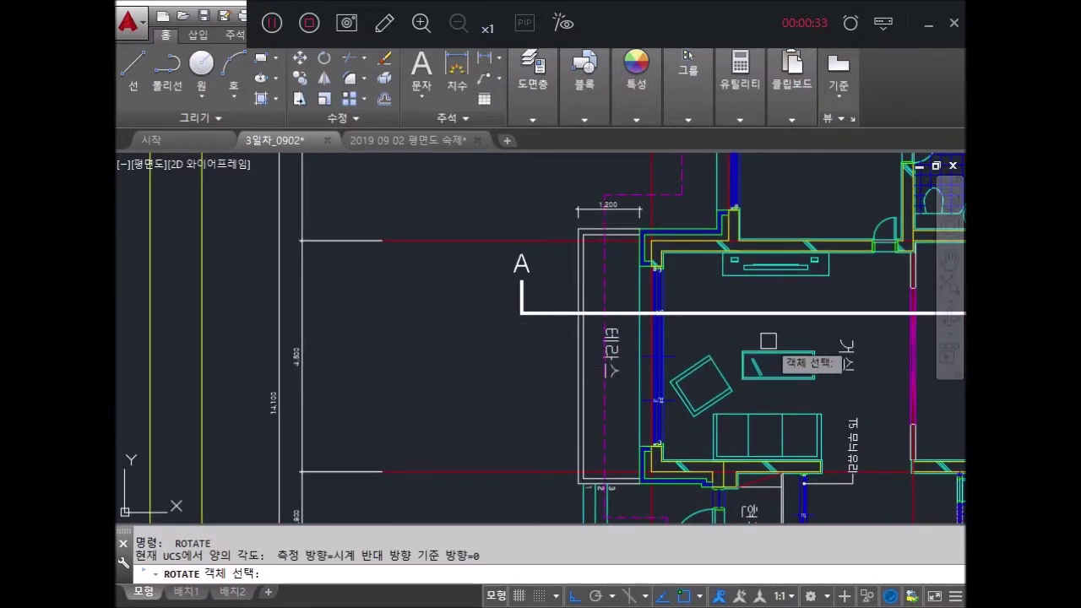
scroll(781, 359, "down", 3)
scroll(743, 296, "down", 2)
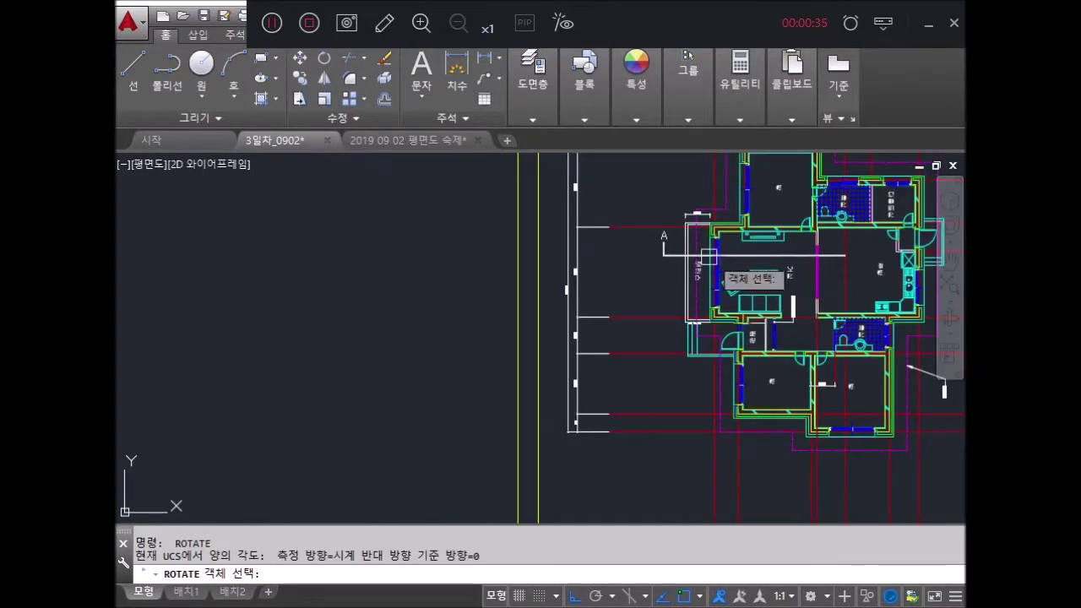
scroll(790, 269, "down", 5)
middle_click_drag(769, 344, 752, 269)
key("Escape")
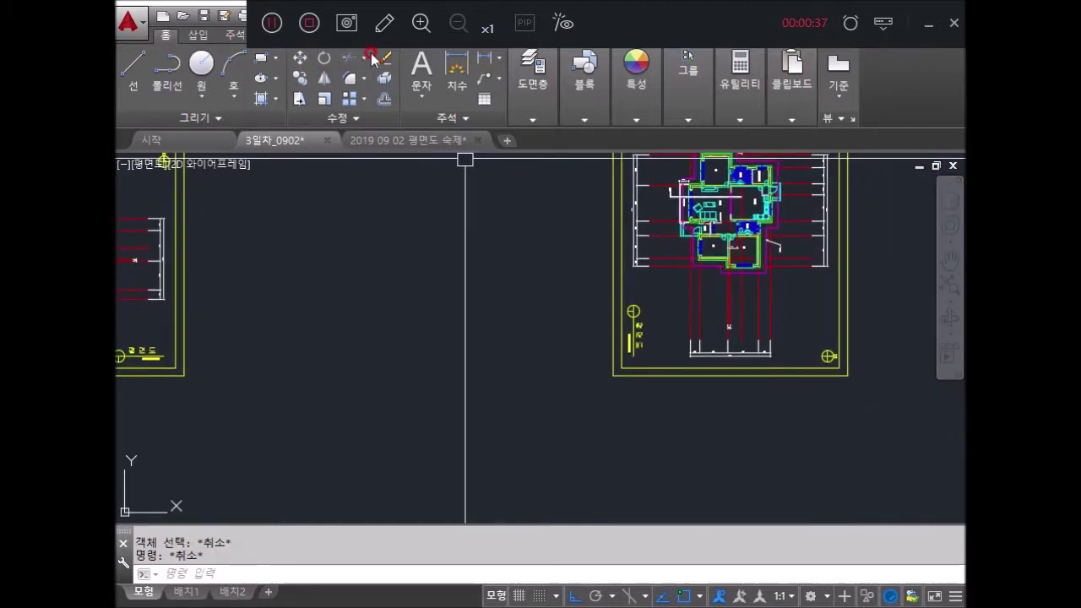
left_click(552, 118)
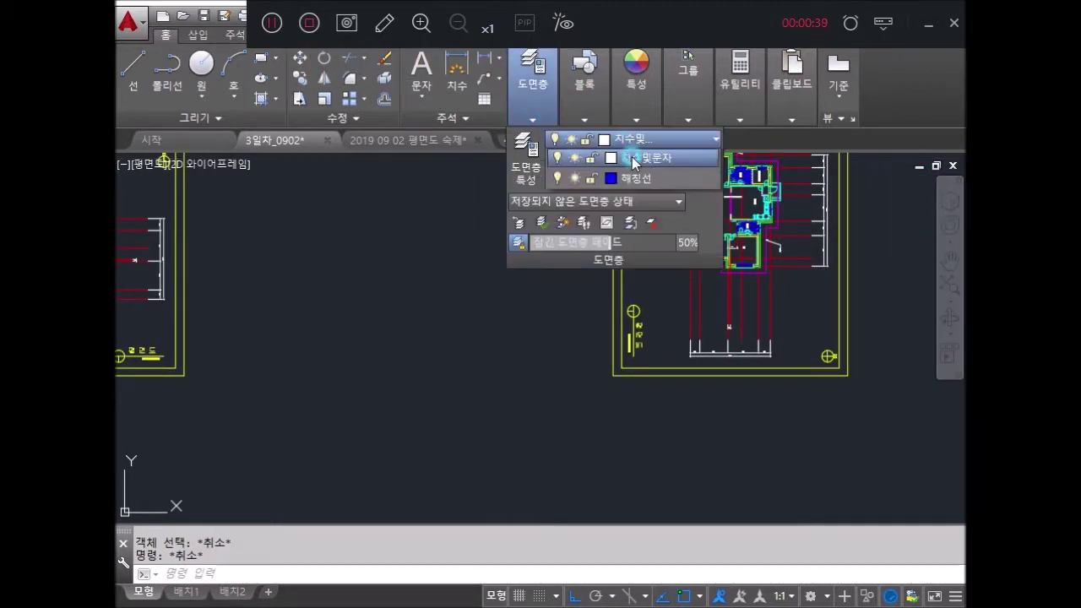
left_click(627, 141)
left_click(650, 204)
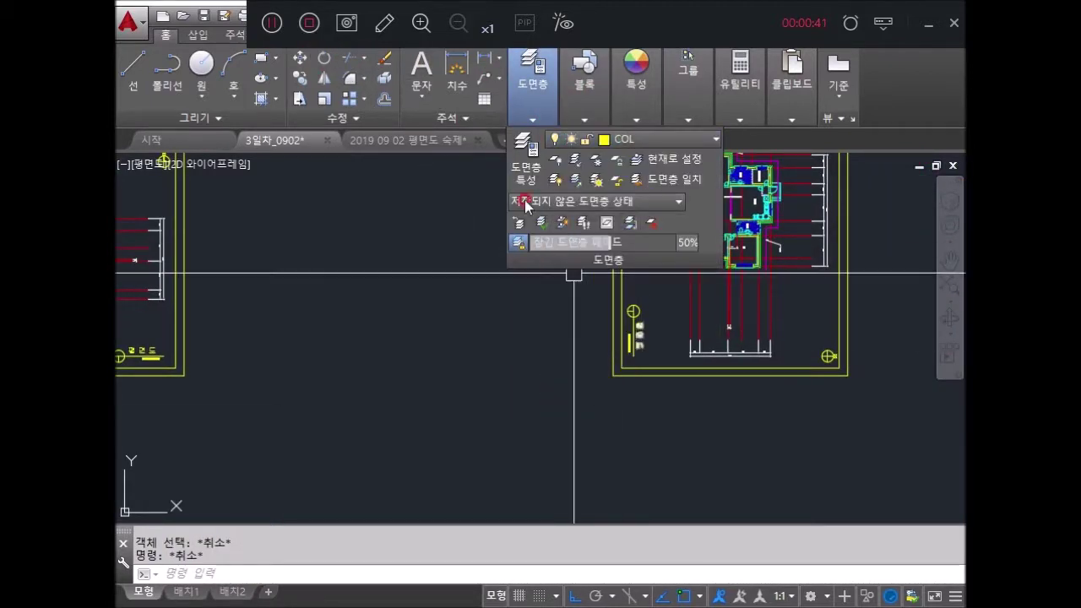
left_click(633, 490)
key("Escape")
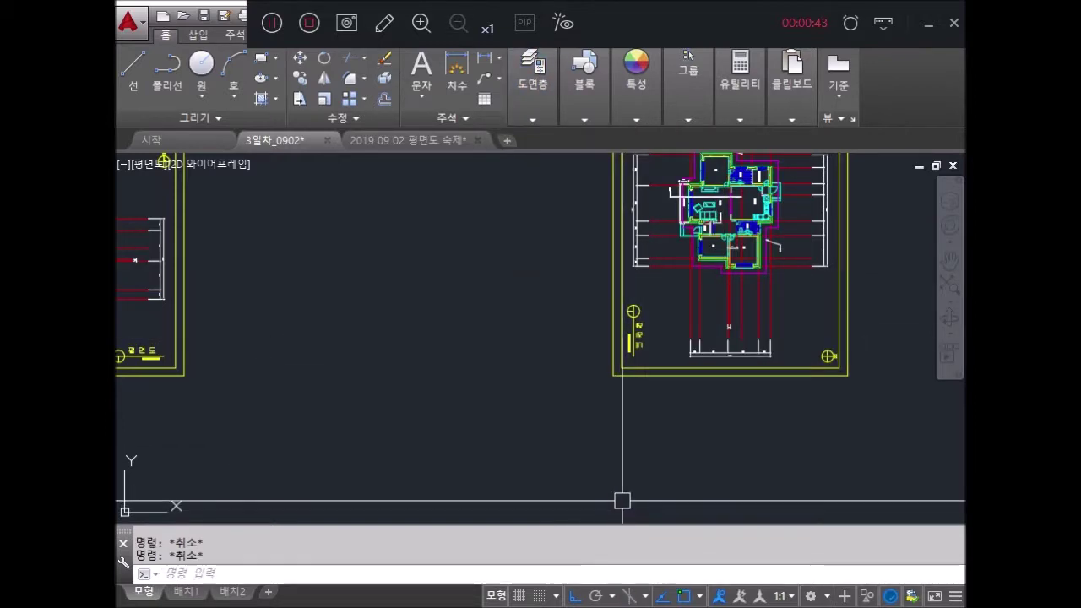
Step: Draw a horizontal line below the floor plan with the L command
type("l")
key("Return")
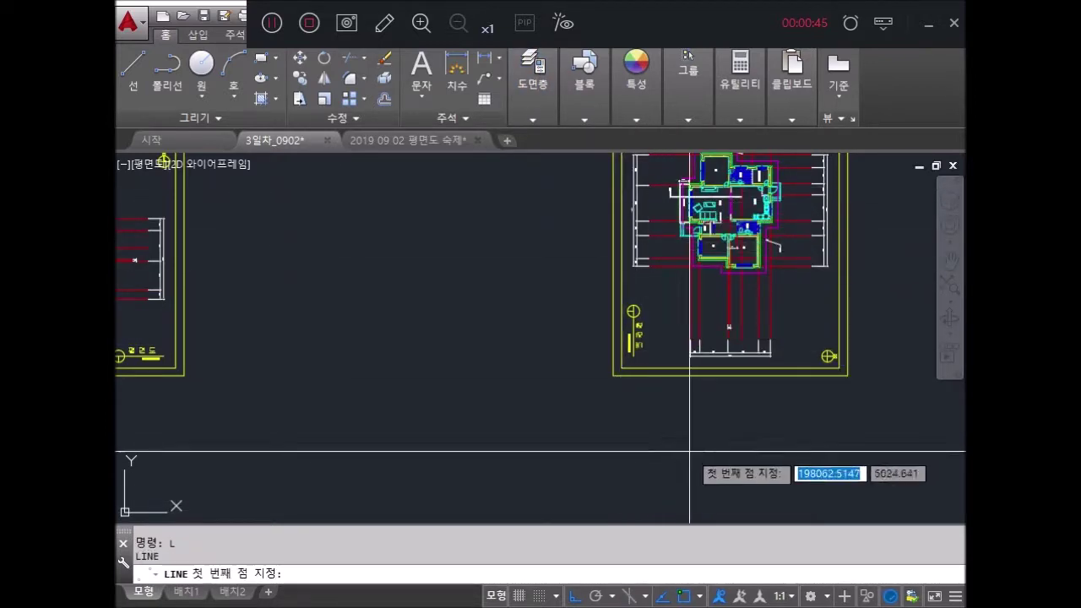
left_click(645, 488)
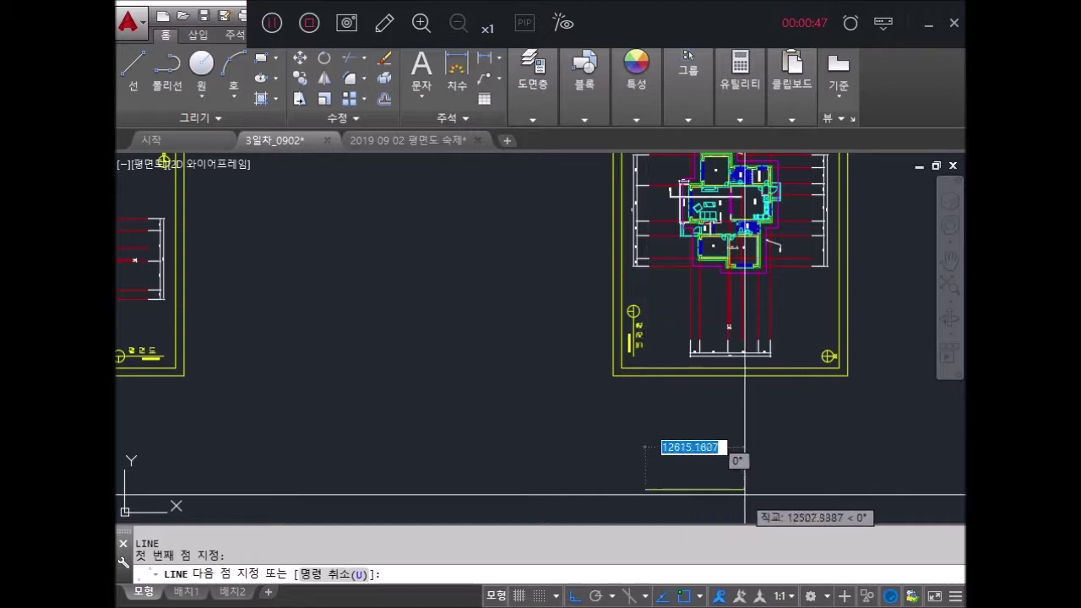
left_click(743, 488)
key("Return")
scroll(735, 251, "up", 5)
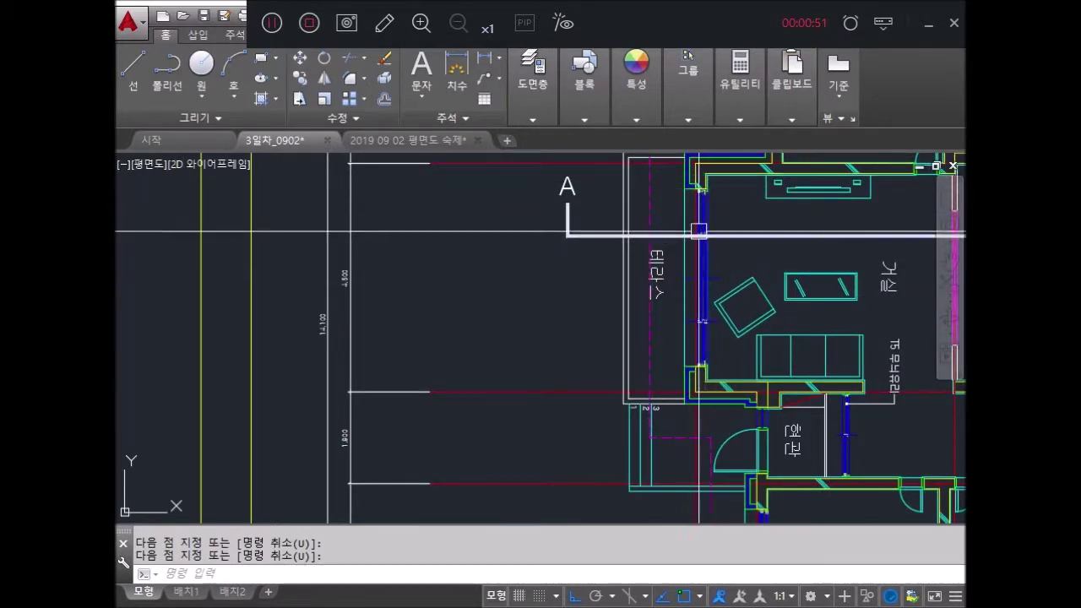
scroll(696, 237, "down", 5)
Step: Erase the unwanted object from the plan with the E command
key("Escape")
key("Escape")
type("e")
key("Return")
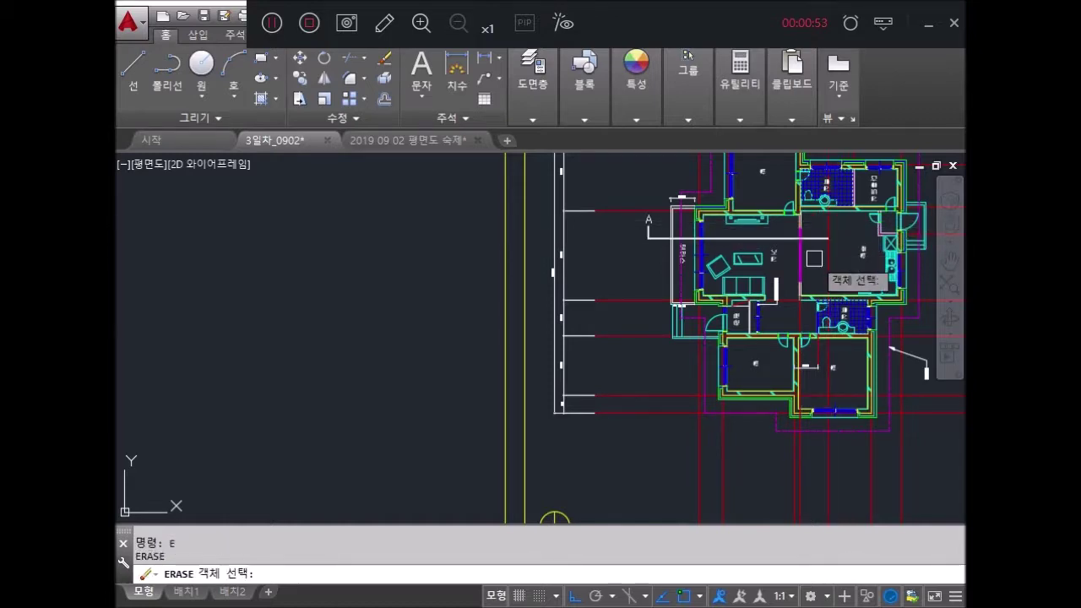
scroll(820, 262, "up", 3)
scroll(785, 180, "up", 3)
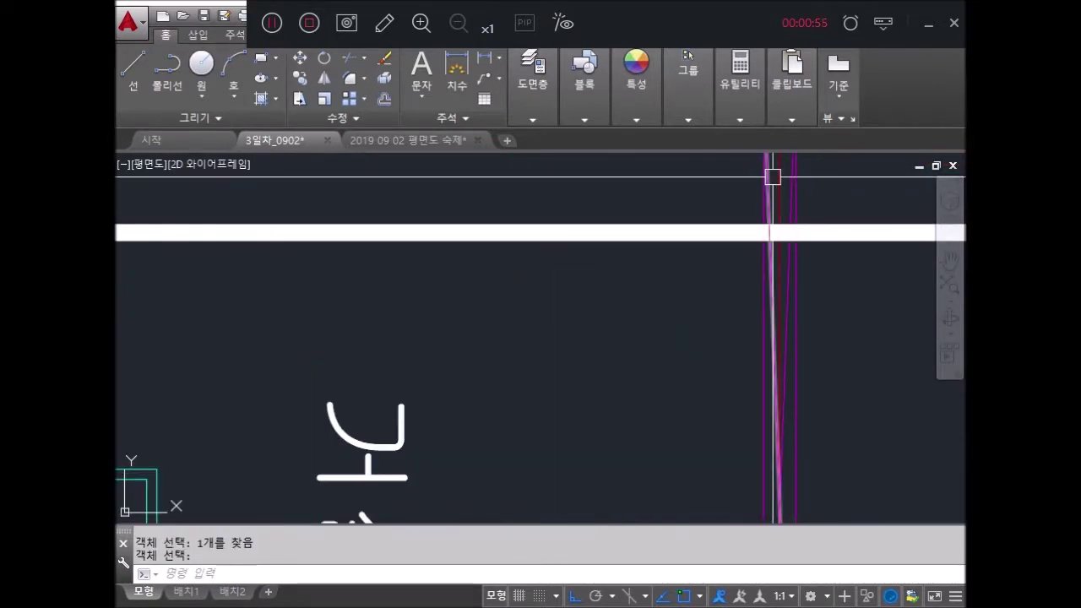
key("Return")
scroll(776, 180, "down", 3)
scroll(736, 270, "down", 2)
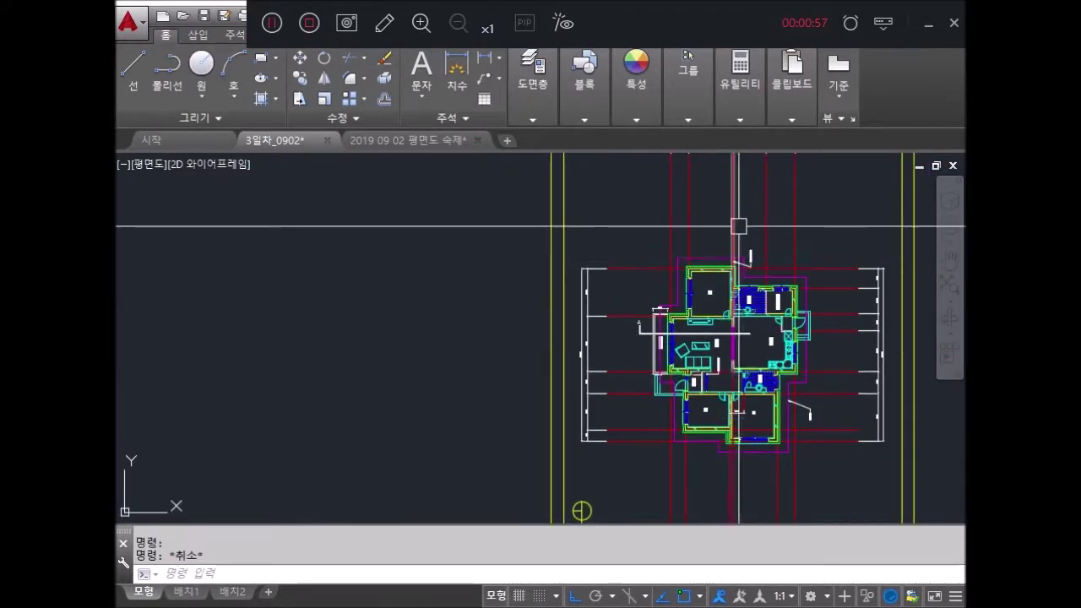
scroll(724, 326, "up", 6)
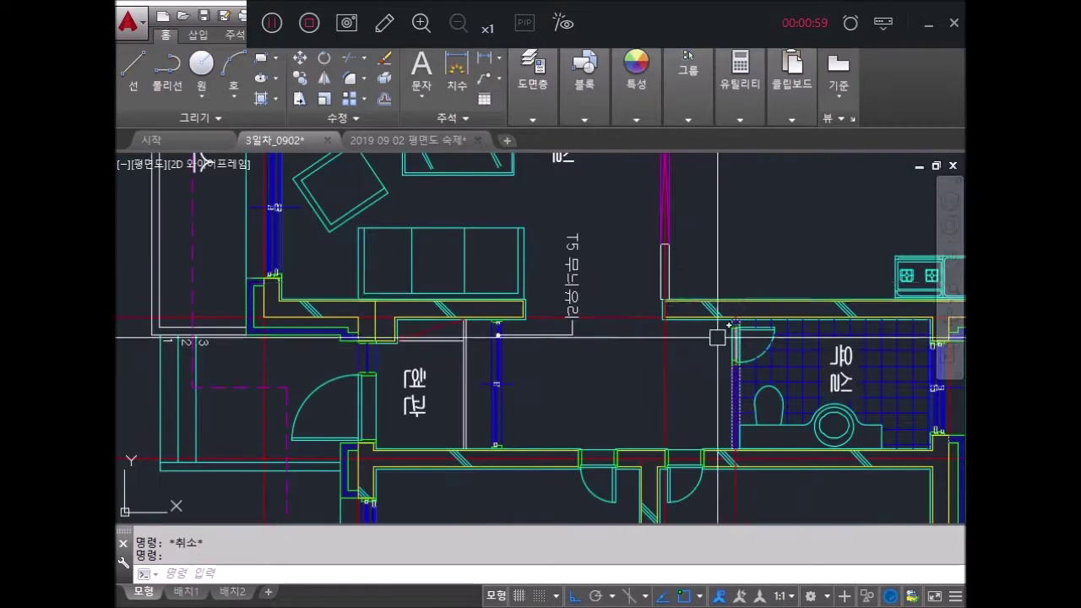
Step: Pan and zoom across the unit to check the 1,500 and 3,600 dimensions and section mark A
mouse_move(650, 156)
middle_mouse_down()
mouse_move(667, 271)
mouse_move(812, 293)
middle_mouse_up()
scroll(666, 270, "down", 1)
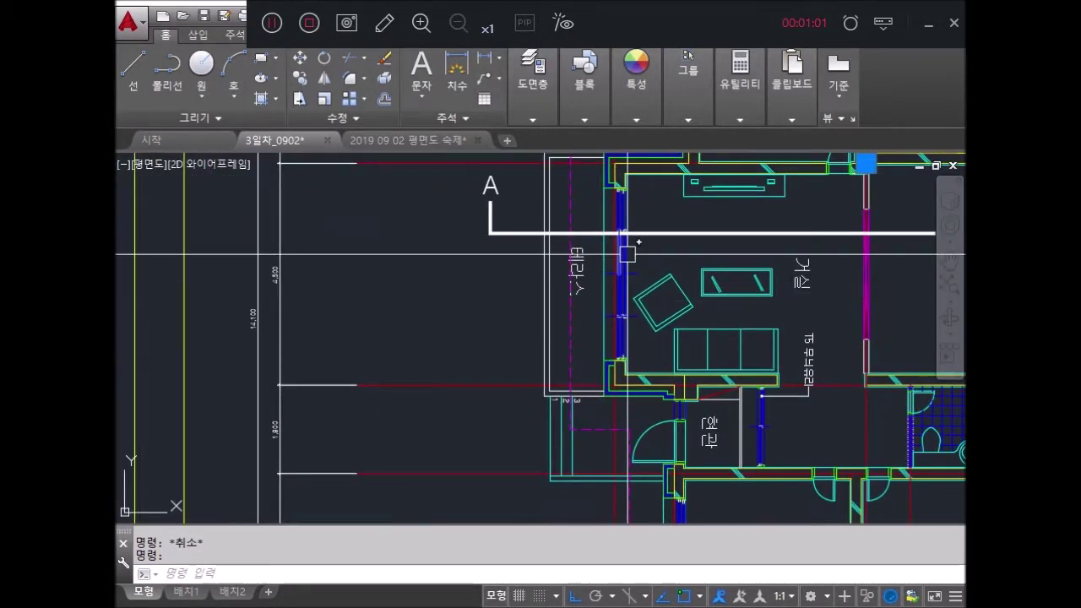
scroll(640, 219, "up", 2)
scroll(673, 212, "down", 4)
mouse_move(674, 212)
middle_mouse_down()
mouse_move(654, 280)
mouse_move(768, 415)
middle_mouse_up()
scroll(674, 405, "up", 3)
scroll(688, 256, "up", 2)
middle_click_drag(687, 256, 743, 240)
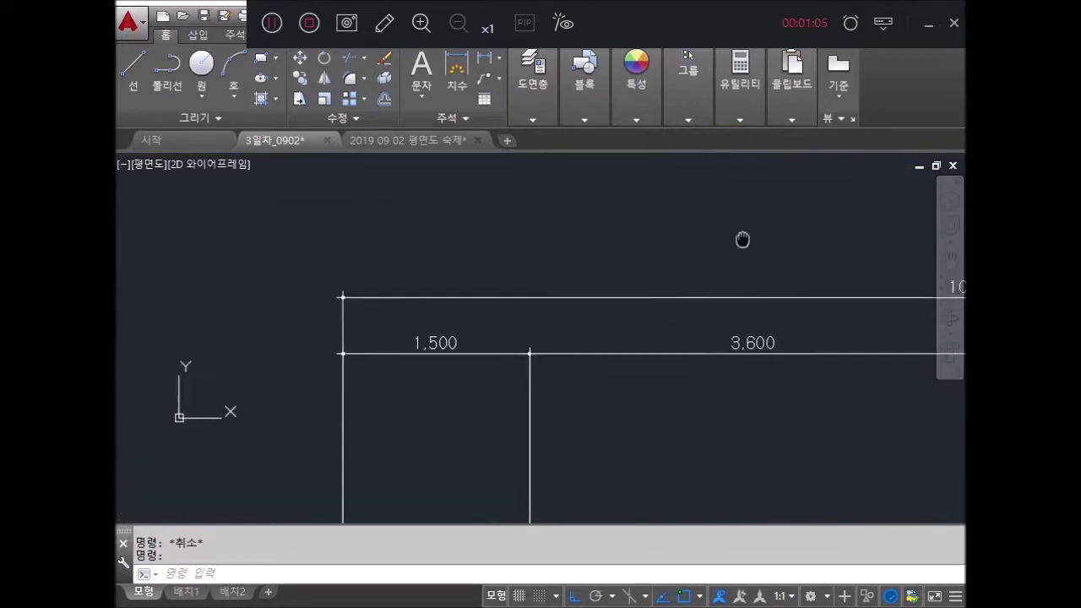
scroll(685, 318, "down", 2)
middle_click_drag(644, 379, 670, 205)
scroll(671, 205, "down", 1)
middle_click_drag(686, 242, 753, 234)
Step: Look over the title block, then expand the Layers panel showing COL as current
scroll(695, 258, "up", 2)
scroll(563, 265, "up", 2)
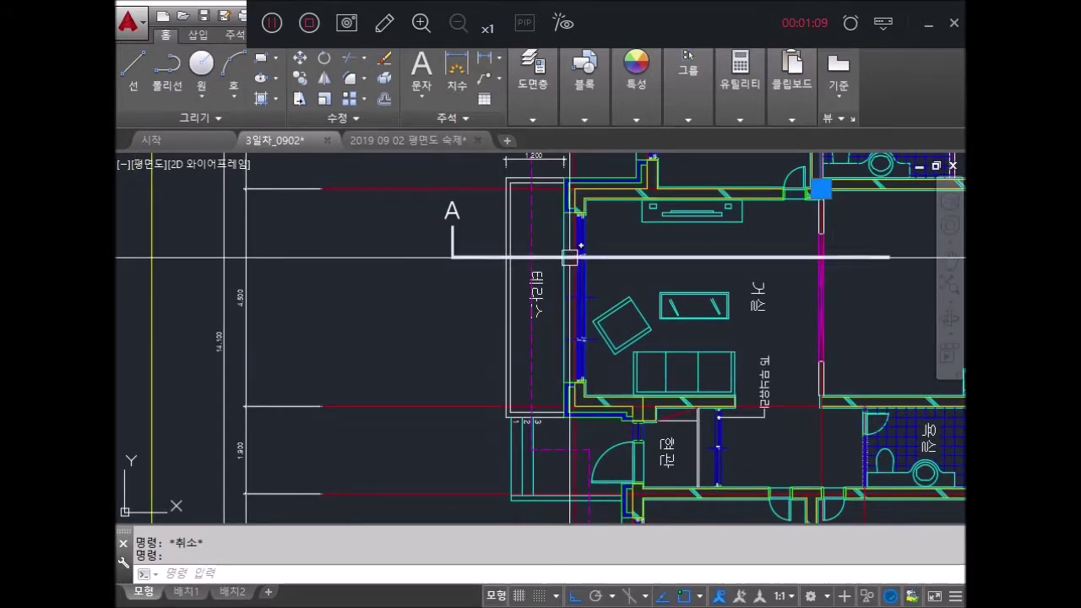
scroll(606, 273, "down", 2)
scroll(647, 292, "up", 3)
left_click(688, 120)
middle_click_drag(647, 292, 662, 116)
left_click(583, 119)
left_click(532, 119)
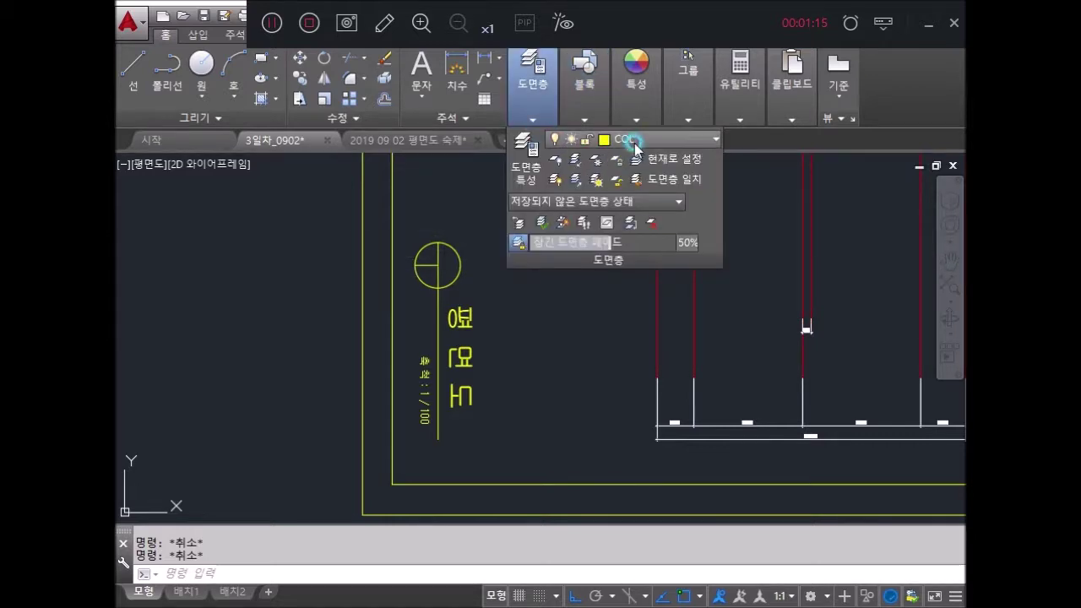
Step: Make CEN the current layer and bring the full floor plan into view
left_click(633, 140)
left_click(652, 175)
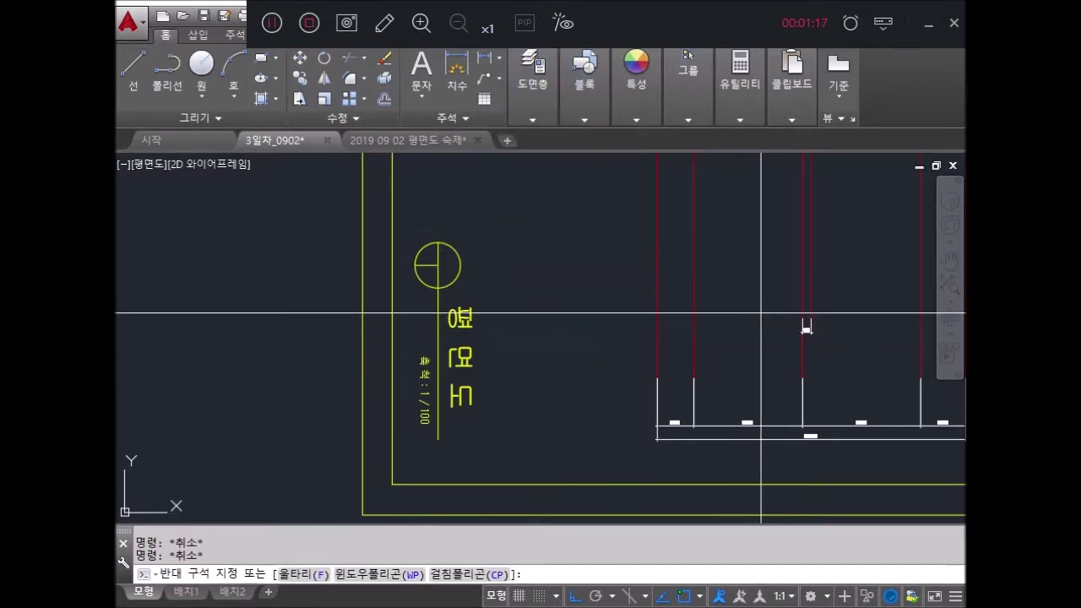
left_click(758, 330)
scroll(758, 330, "down", 3)
scroll(702, 321, "down", 2)
middle_click_drag(708, 326, 698, 446)
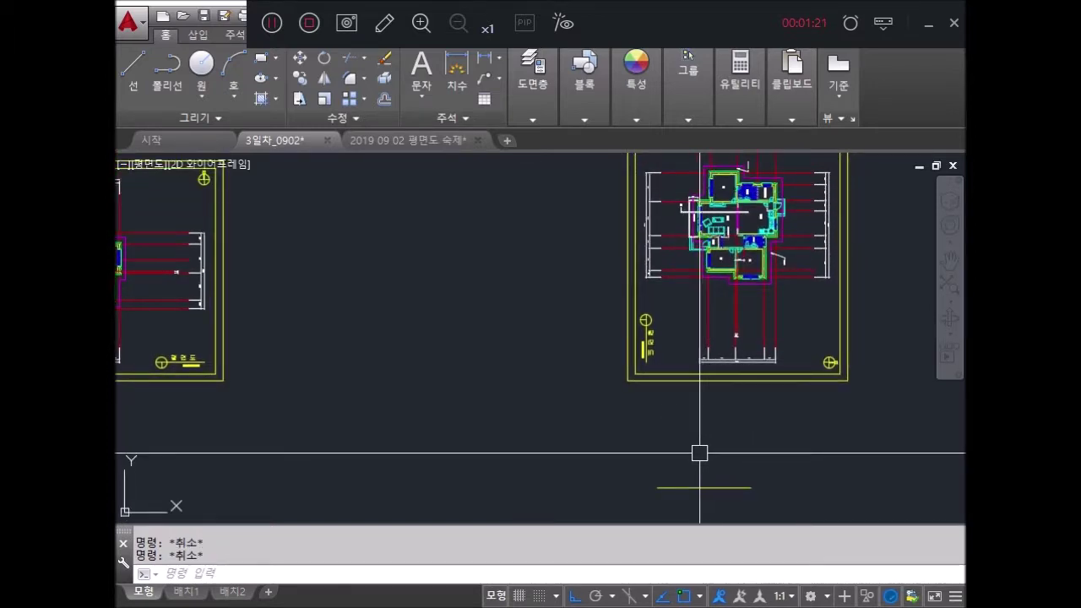
Step: Draw a short line below the plan on the CEN layer
type("L")
key("Return")
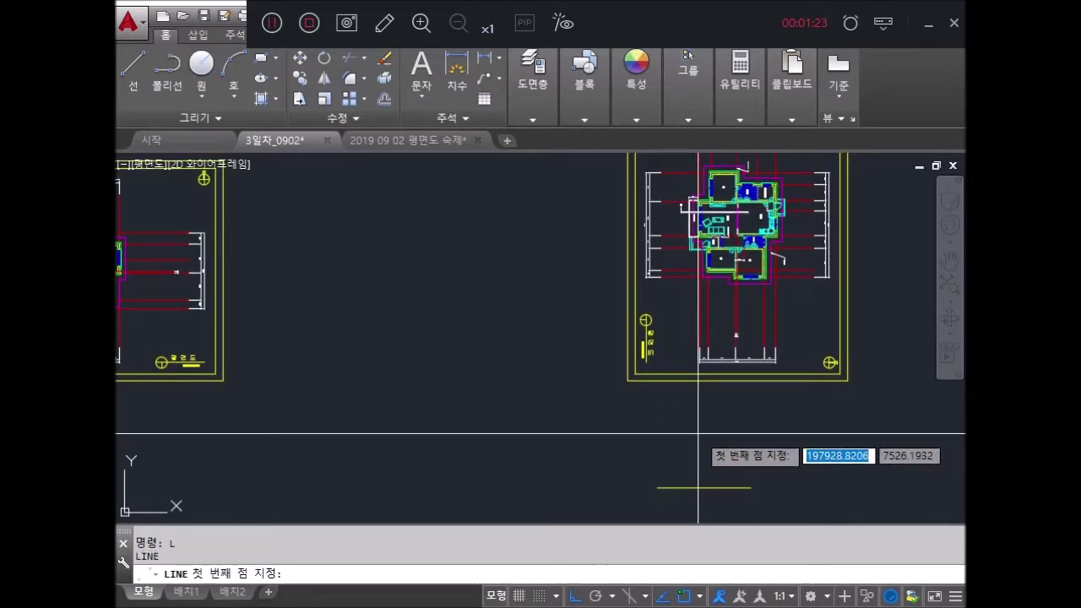
left_click(700, 438)
left_click(704, 483)
key("Return")
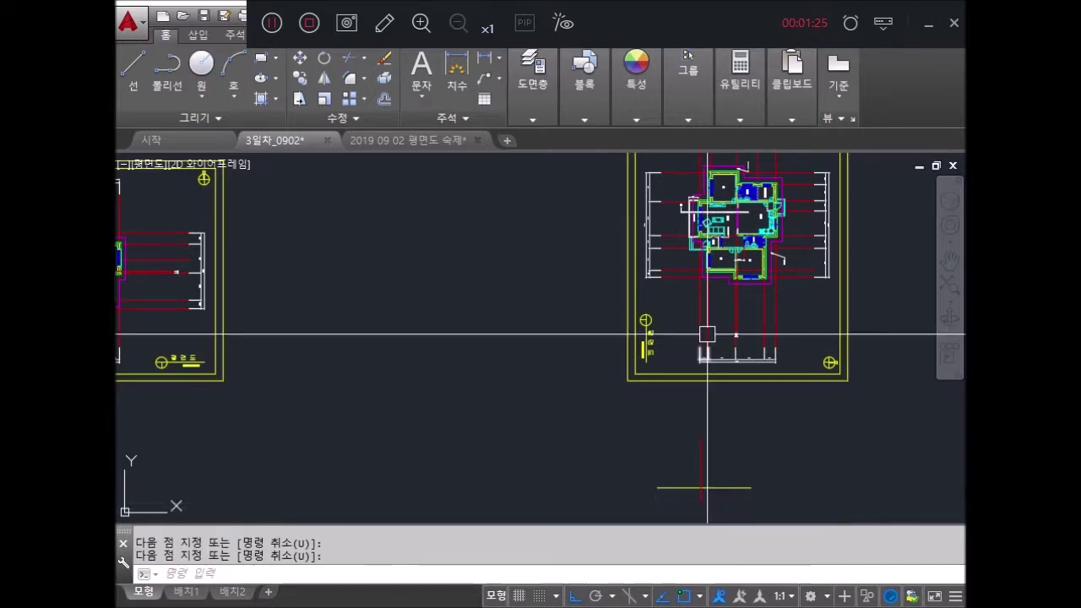
scroll(700, 241, "up", 2)
scroll(700, 242, "up", 2)
Step: Pan and zoom to check the dimensions below the plan and the drawing border corner
mouse_move(749, 496)
middle_mouse_down()
mouse_move(748, 398)
mouse_move(616, 367)
middle_mouse_up()
scroll(748, 398, "up", 5)
scroll(648, 357, "down", 2)
middle_click_drag(736, 313, 683, 540)
scroll(707, 510, "up", 2)
scroll(683, 367, "up", 1)
middle_click_drag(682, 368, 692, 410)
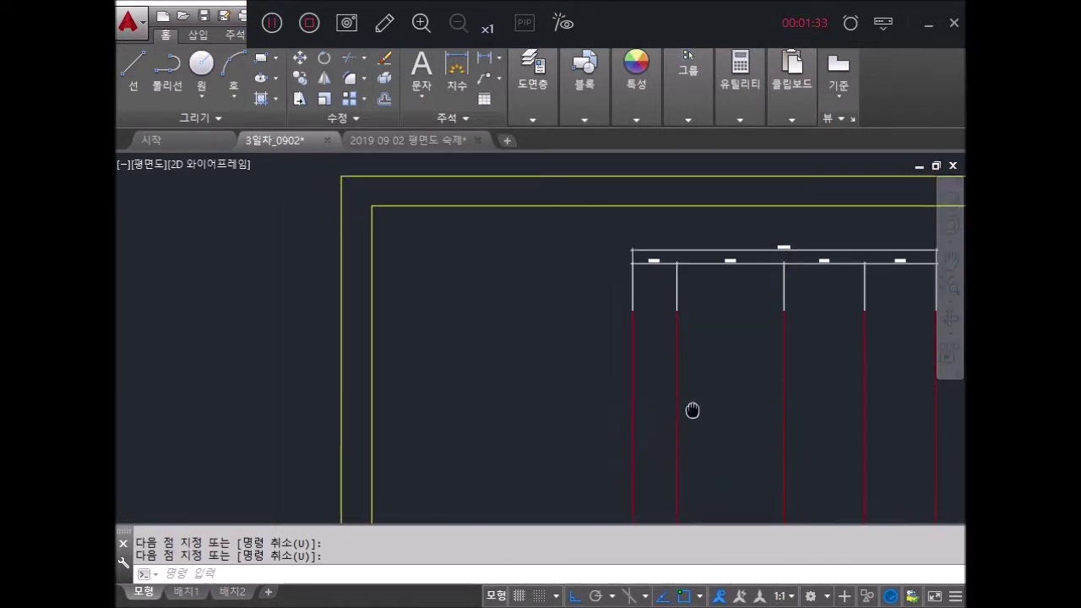
scroll(659, 245, "up", 3)
scroll(659, 245, "down", 1)
middle_click_drag(659, 245, 714, 186)
Step: Zoom in to inspect the title circle, then cancel the line command
scroll(714, 186, "down", 3)
scroll(726, 388, "up", 1)
scroll(734, 338, "down", 1)
middle_click_drag(761, 507, 770, 318)
scroll(760, 319, "up", 5)
scroll(743, 305, "down", 2)
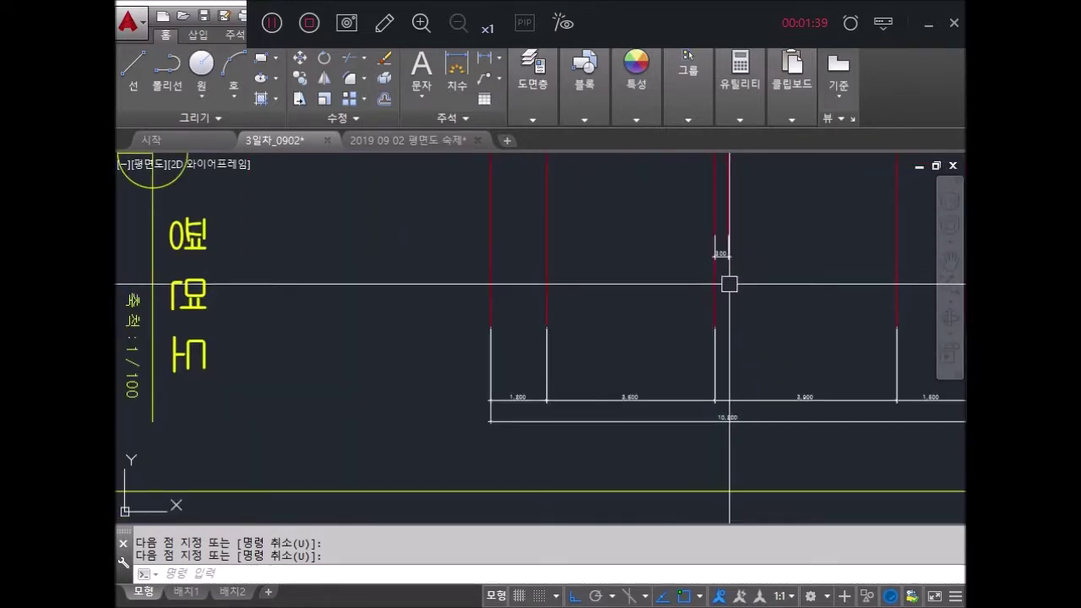
scroll(724, 242, "up", 2)
scroll(724, 254, "up", 2)
scroll(669, 343, "down", 5)
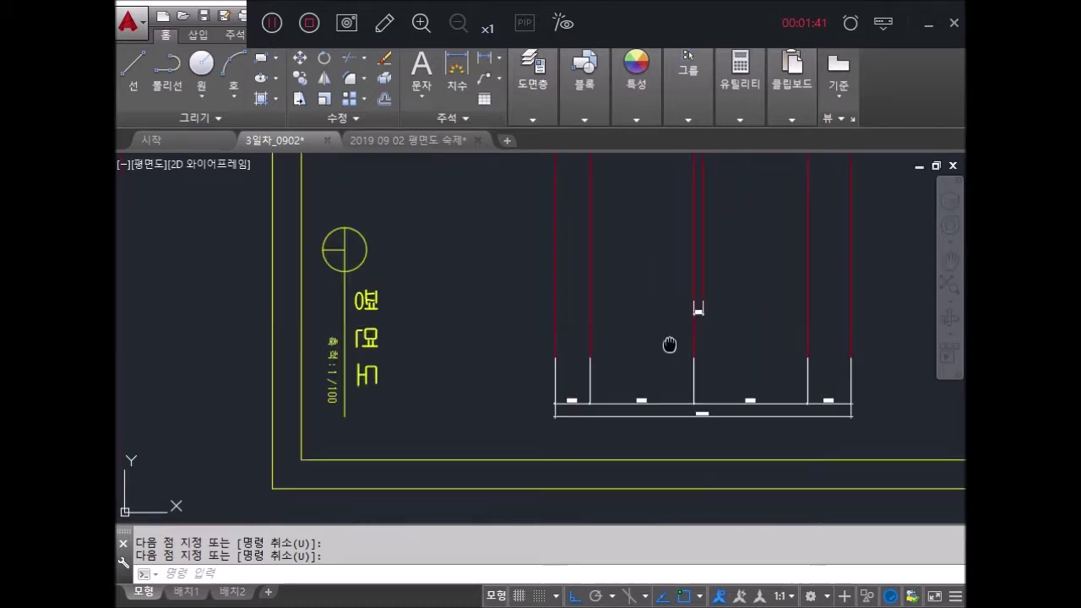
scroll(566, 397, "up", 4)
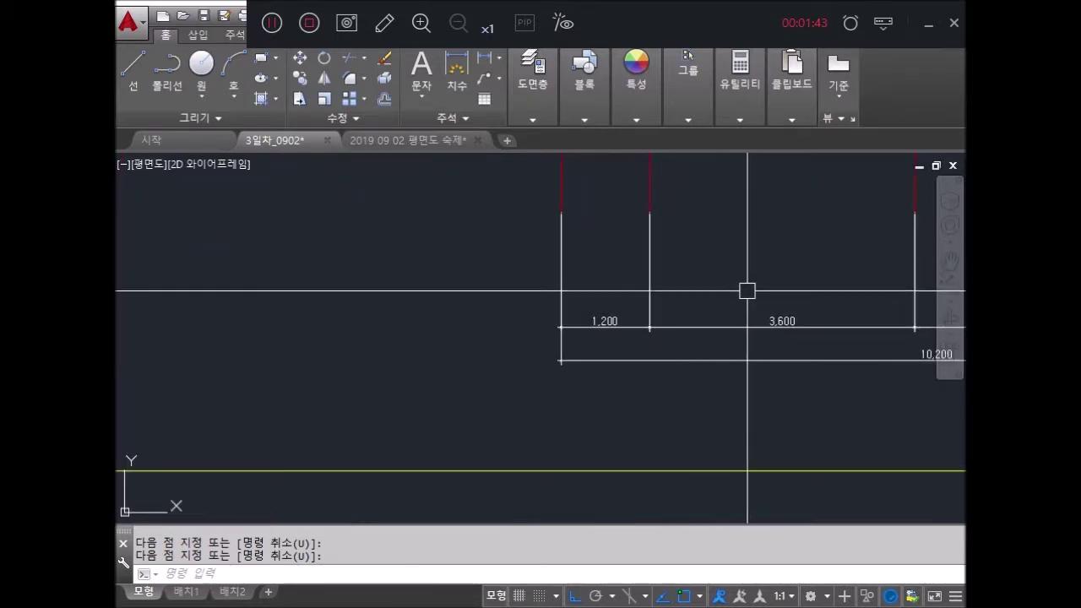
scroll(745, 303, "down", 5)
scroll(727, 355, "up", 1)
key("Escape")
key("Escape")
Step: Offset the red vertical line 5100 units to its right
type("o")
key("Return")
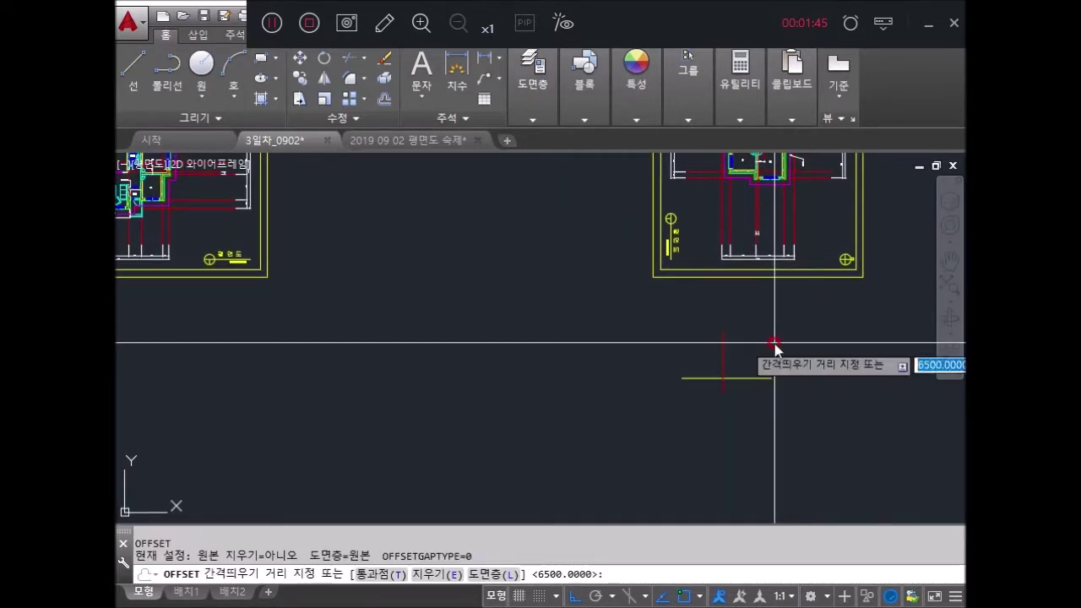
type("5100")
key("Return")
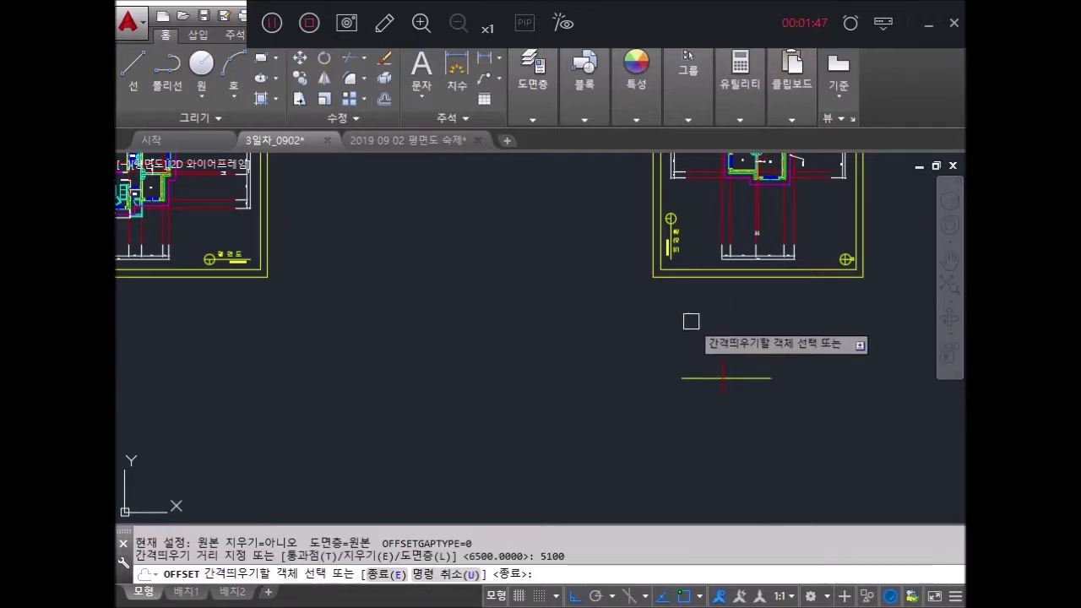
left_click(723, 359)
left_click(777, 361)
scroll(761, 356, "up", 4)
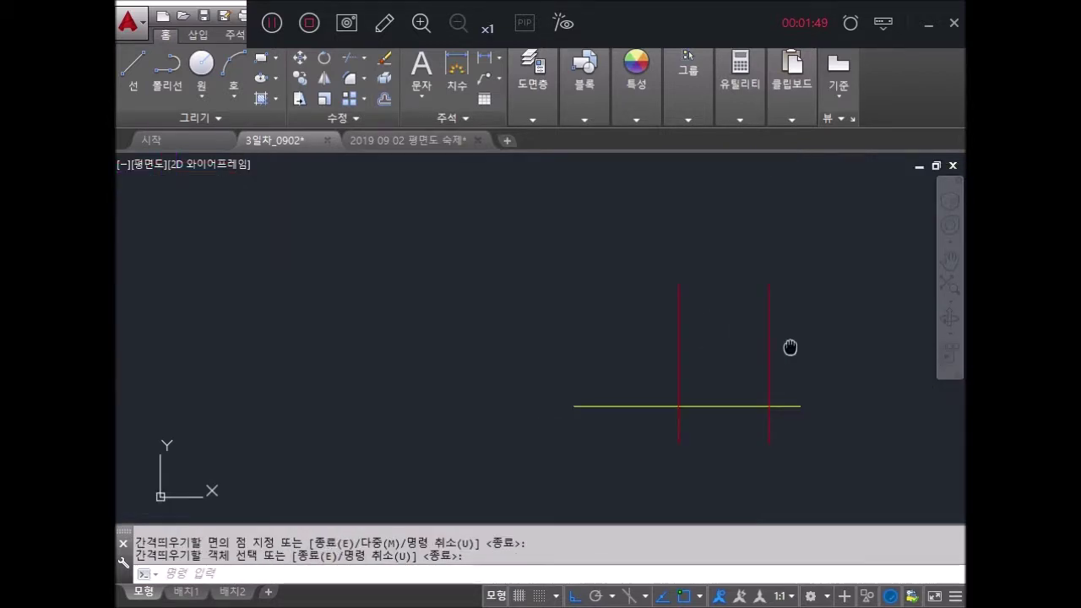
key("Return")
Step: Select the red lines and try stretching the new line's top end, then cancel
left_click(767, 346)
left_click(676, 319)
key("Escape")
left_click(760, 367)
left_click(704, 338)
key("Escape")
left_click(855, 338)
left_click(787, 348)
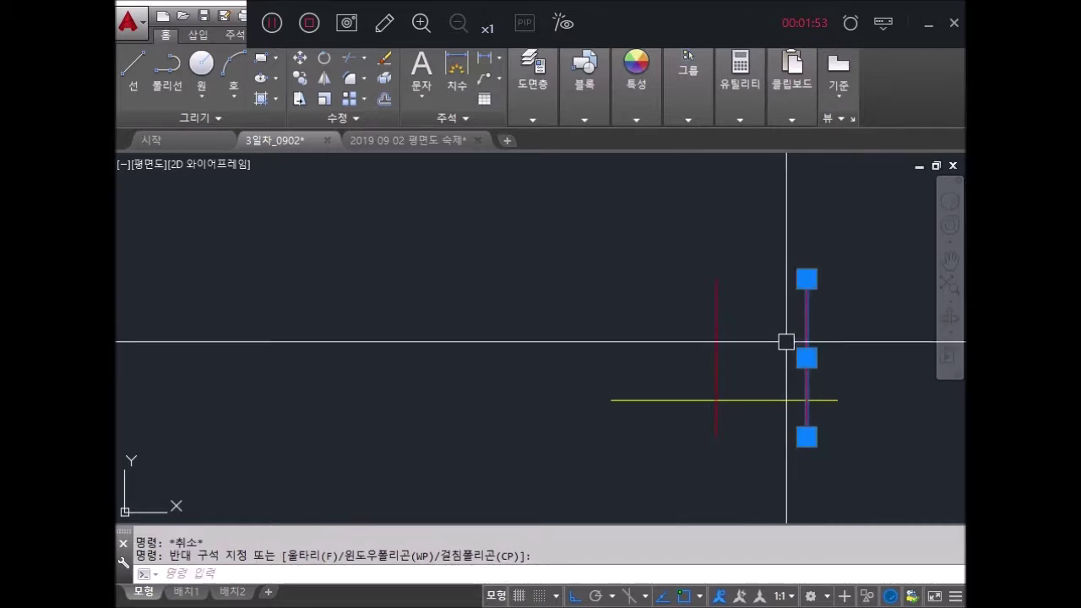
left_click(807, 278)
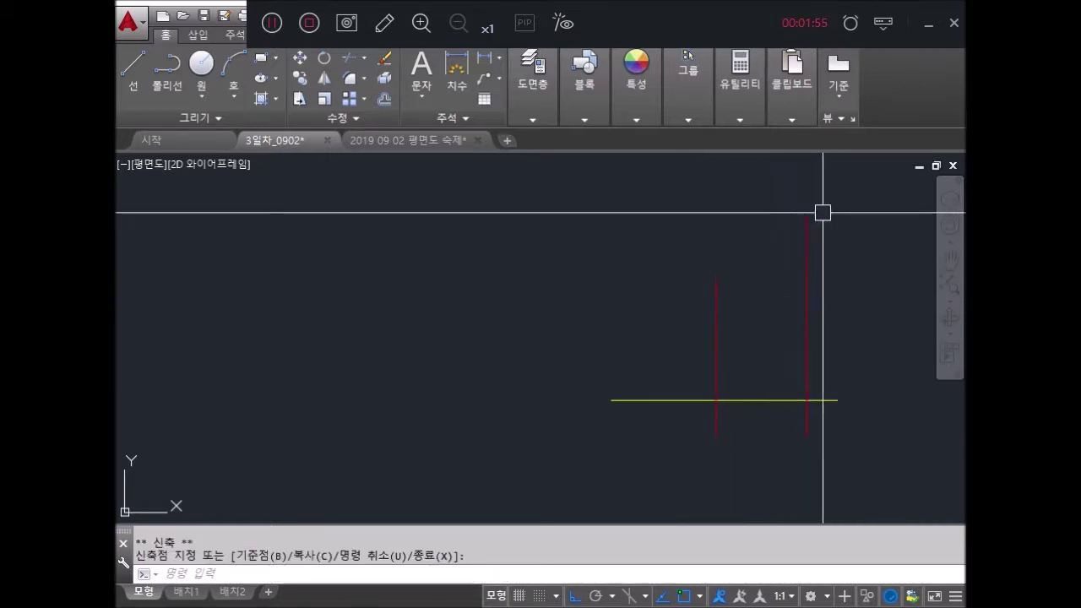
key("Escape")
Step: Pan and zoom to bring the framed drawing above into view
scroll(729, 403, "up", 4)
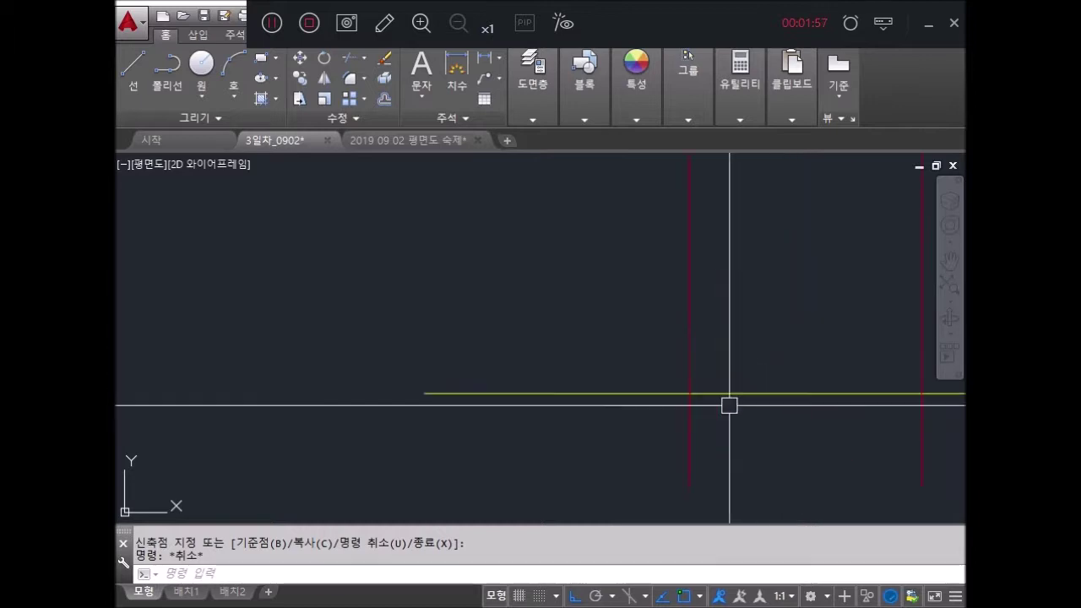
scroll(734, 329, "down", 6)
middle_click_drag(731, 246, 730, 338)
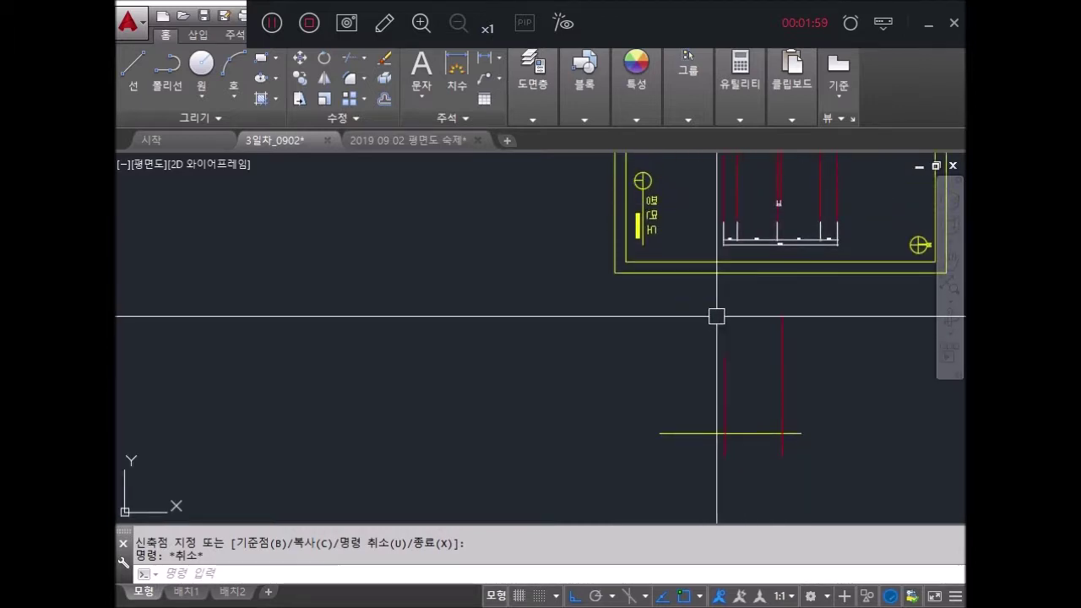
scroll(763, 318, "down", 5)
scroll(773, 265, "up", 5)
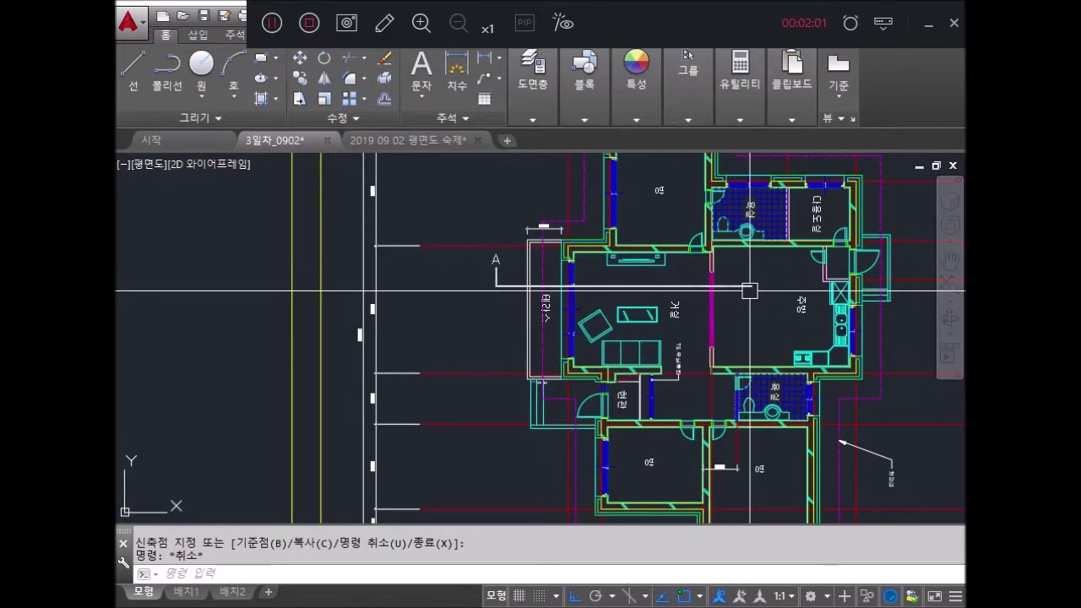
Step: Measure the 1400 wall spacing on the floor plan with DI
key("Escape")
scroll(750, 291, "up", 3)
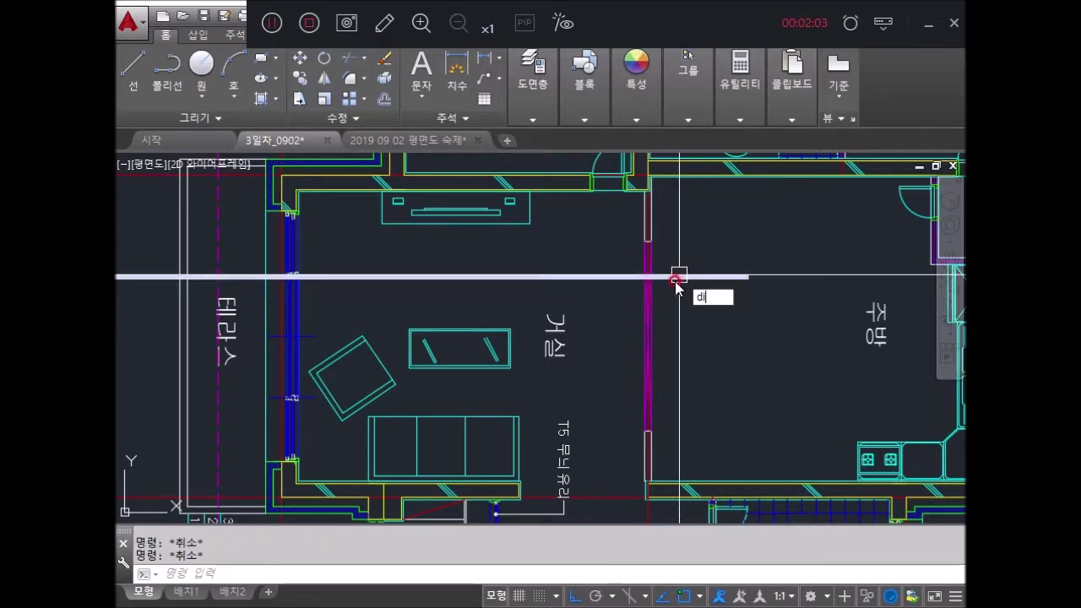
key("Return")
scroll(675, 283, "up", 4)
left_click(636, 279)
middle_click_drag(789, 304, 518, 330)
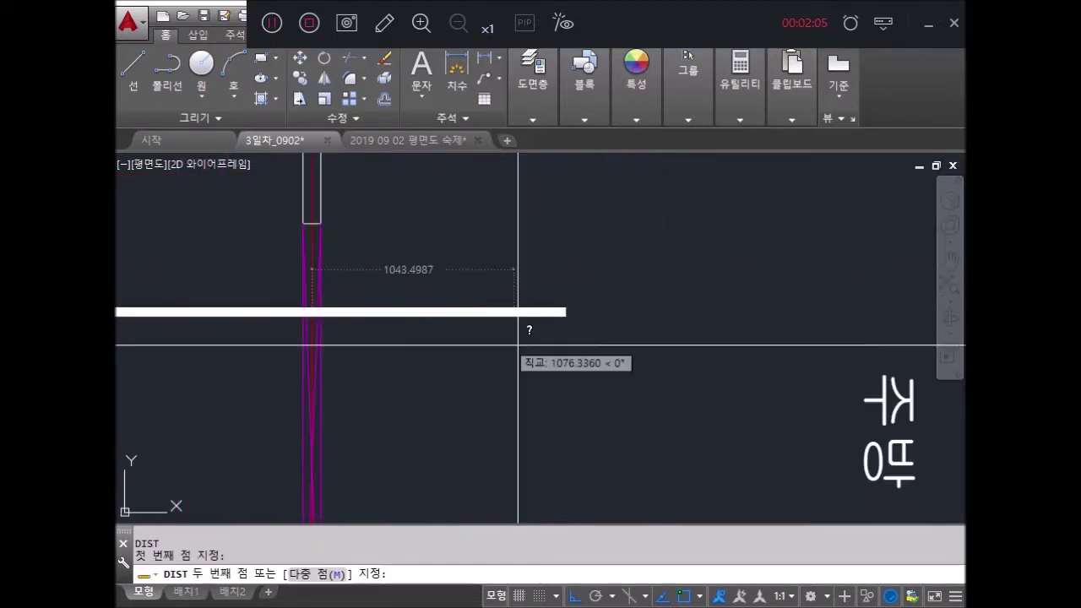
left_click(565, 312)
key("Return")
scroll(540, 380, "down", 5)
scroll(603, 422, "up", 3)
scroll(652, 307, "up", 3)
key("Escape")
Step: Offset the second red vertical line 1400 to the right
type("o")
key("Return")
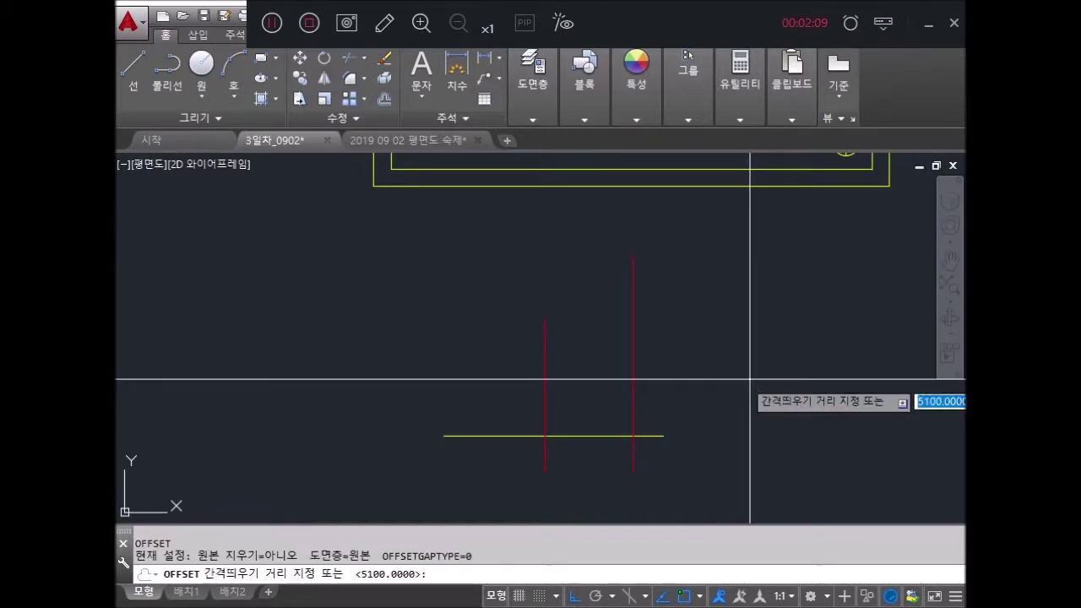
type("1400")
key("Return")
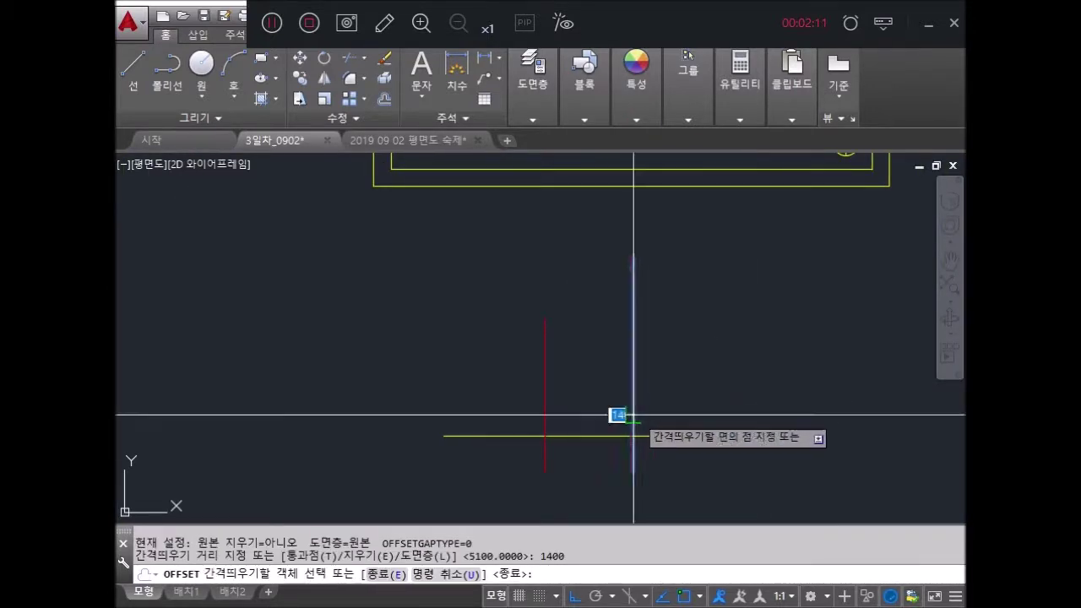
left_click(688, 417)
key("Escape")
key("Escape")
key("Escape")
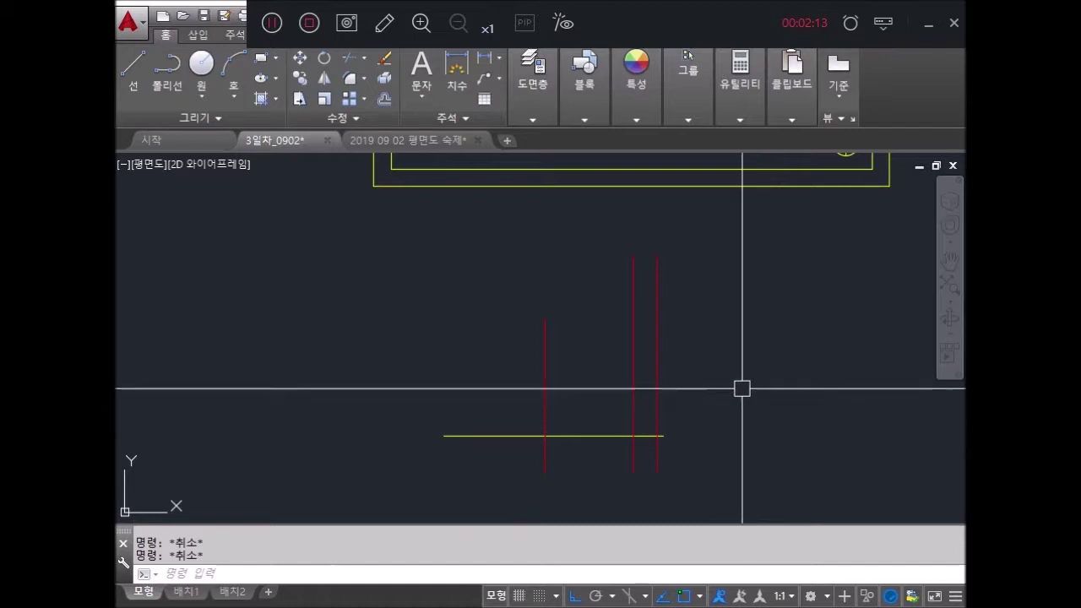
scroll(641, 427, "up", 4)
left_click(664, 448)
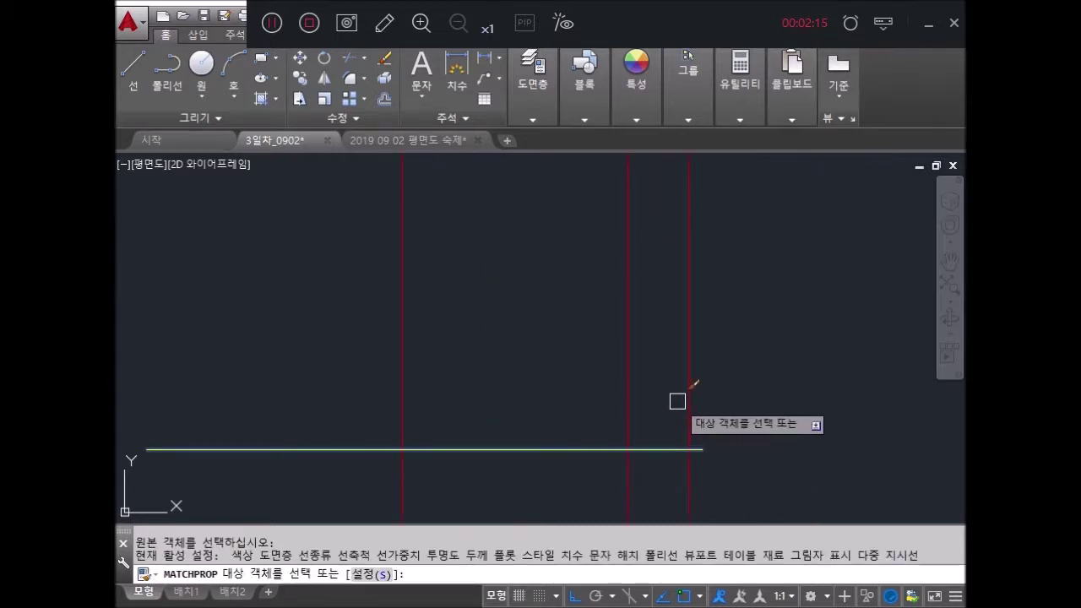
Step: Match the rightmost red line to the yellow slab line's properties
left_click(691, 402)
left_click(689, 398)
key("Escape")
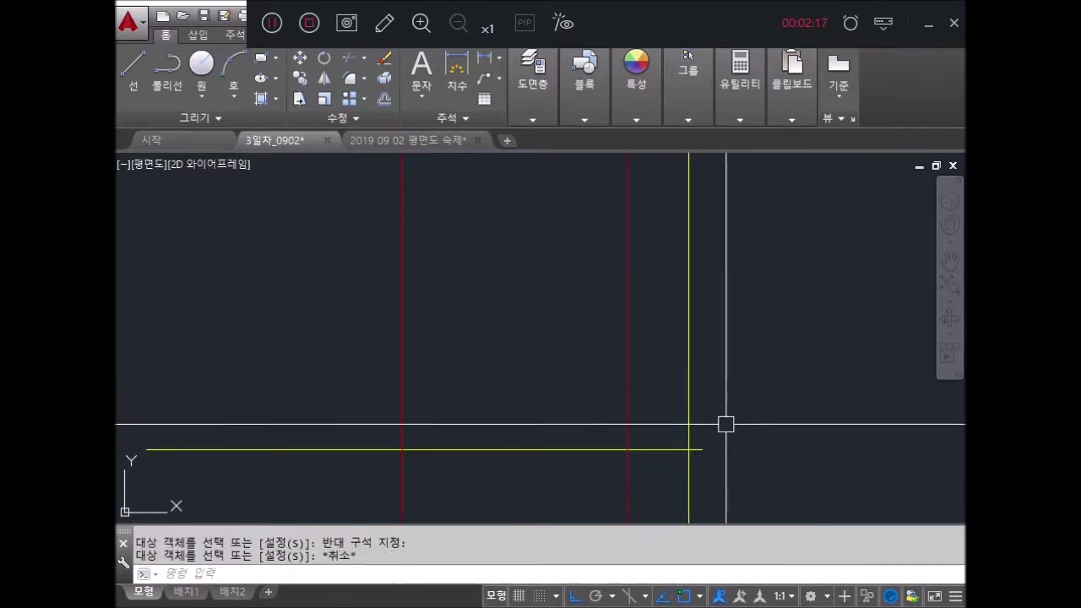
key("Escape")
Step: Make COL the current layer from the Layers dropdown
left_click(533, 120)
left_click(649, 144)
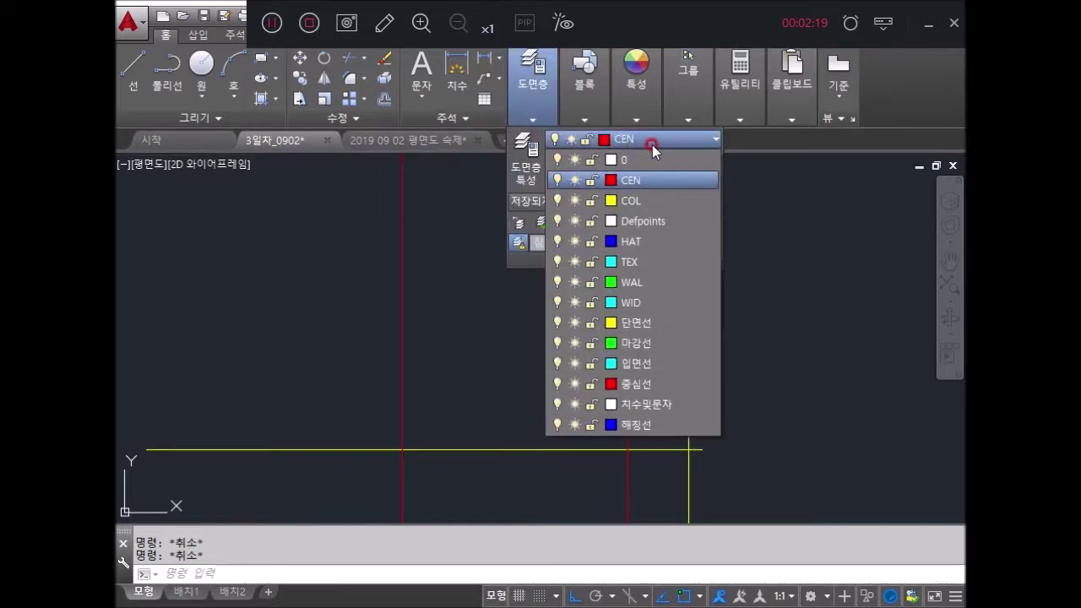
left_click(646, 205)
left_click(524, 132)
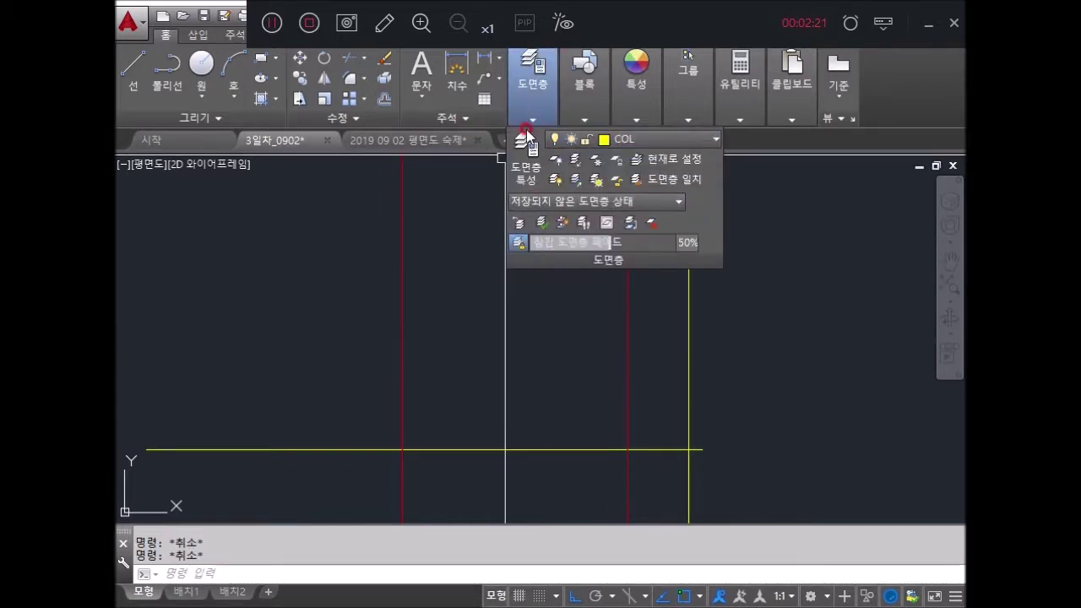
left_click(795, 294)
key("Escape")
Step: Draw a zigzag break mark across the yellow vertical line
type("l")
key("Return")
scroll(681, 313, "up", 4)
scroll(680, 313, "up", 2)
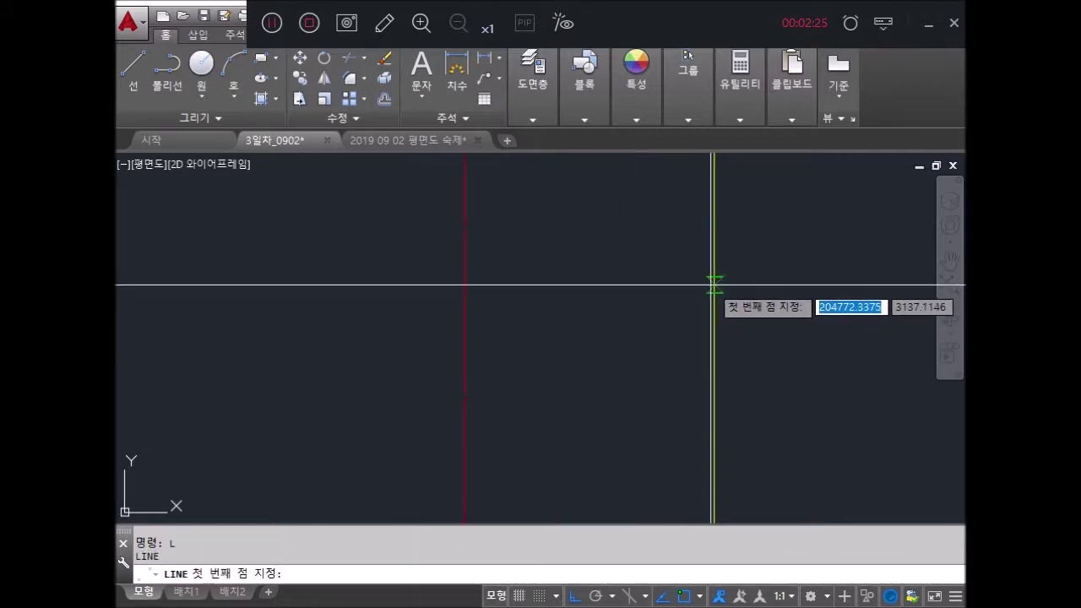
left_click(714, 284)
left_click(698, 305)
scroll(727, 292, "up", 5)
left_click(765, 289)
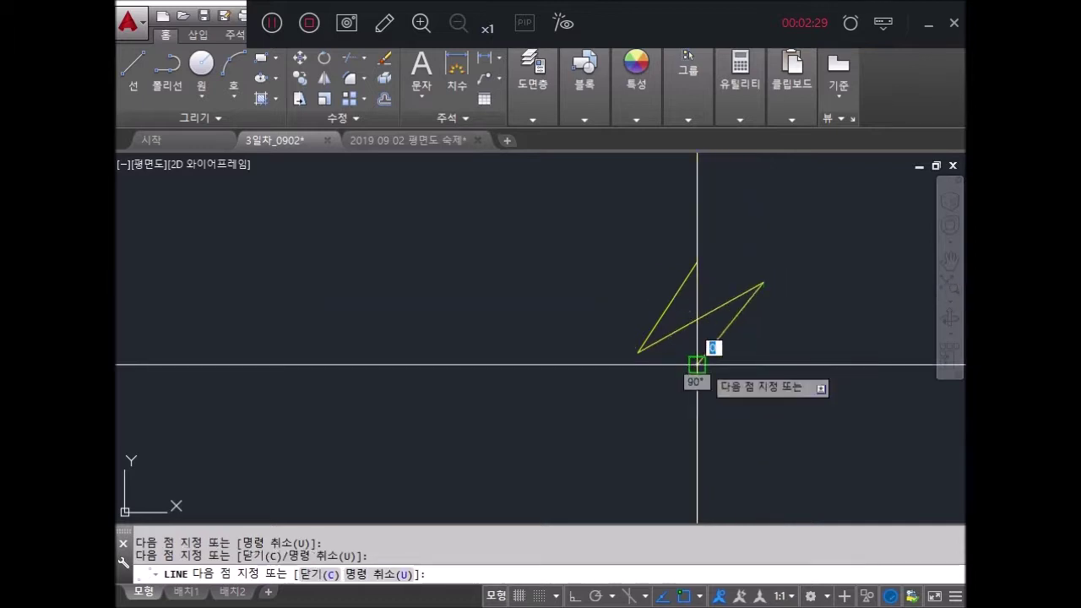
left_click(697, 365)
key("Return")
Step: Start TRIM with all objects as cutting edges to remove the straight piece inside the zigzag
type("tr")
key("Return")
key("Return")
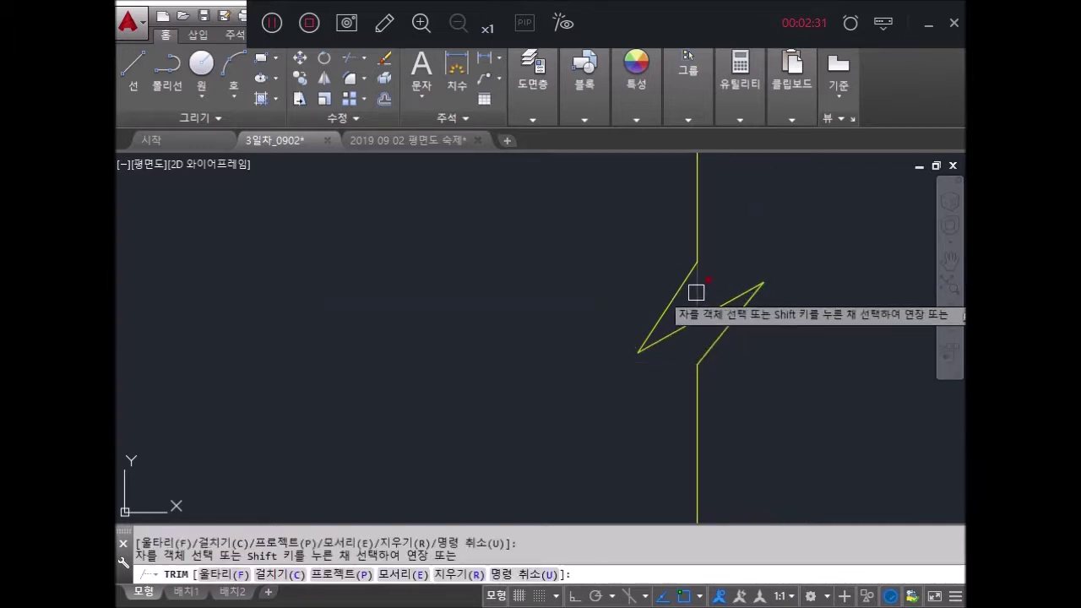
key("Escape")
type("tr")
key("Return")
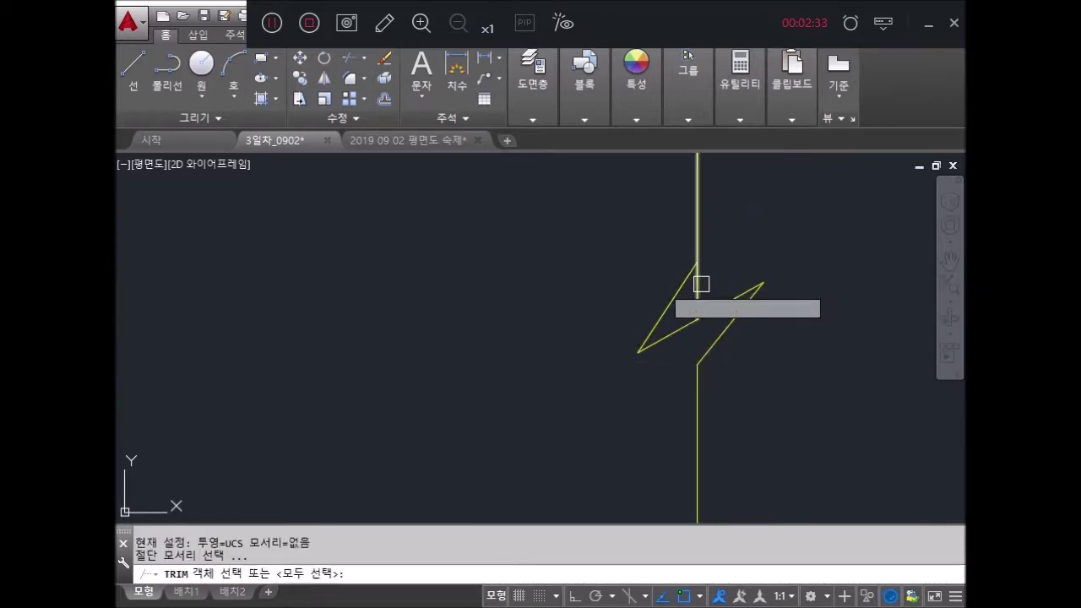
key("Return")
scroll(702, 306, "down", 4)
middle_click_drag(626, 374, 626, 351)
scroll(626, 350, "down", 2)
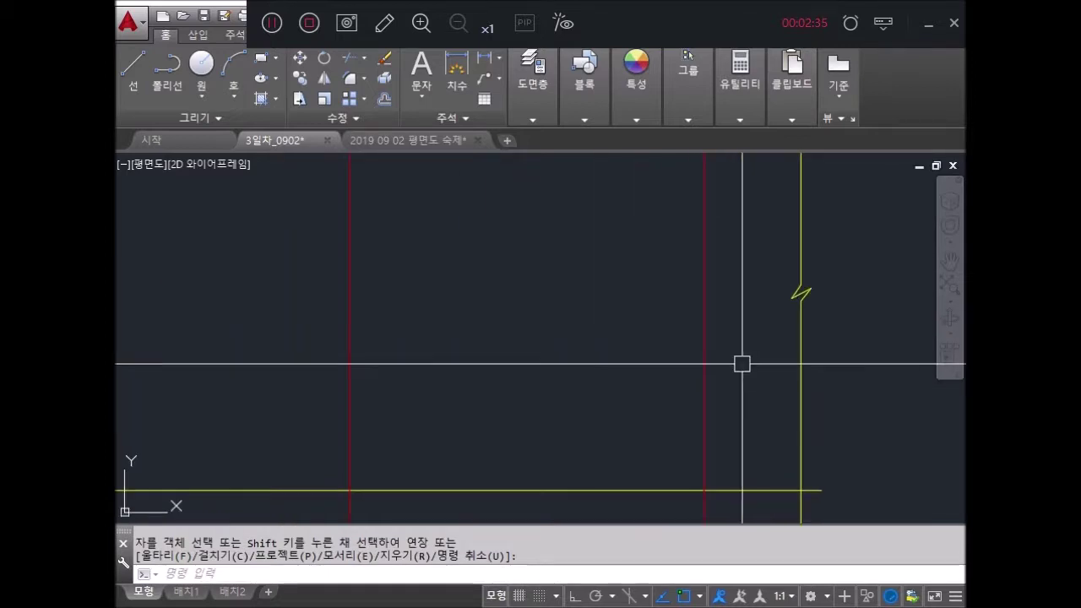
key("Escape")
type("tr")
key("Return")
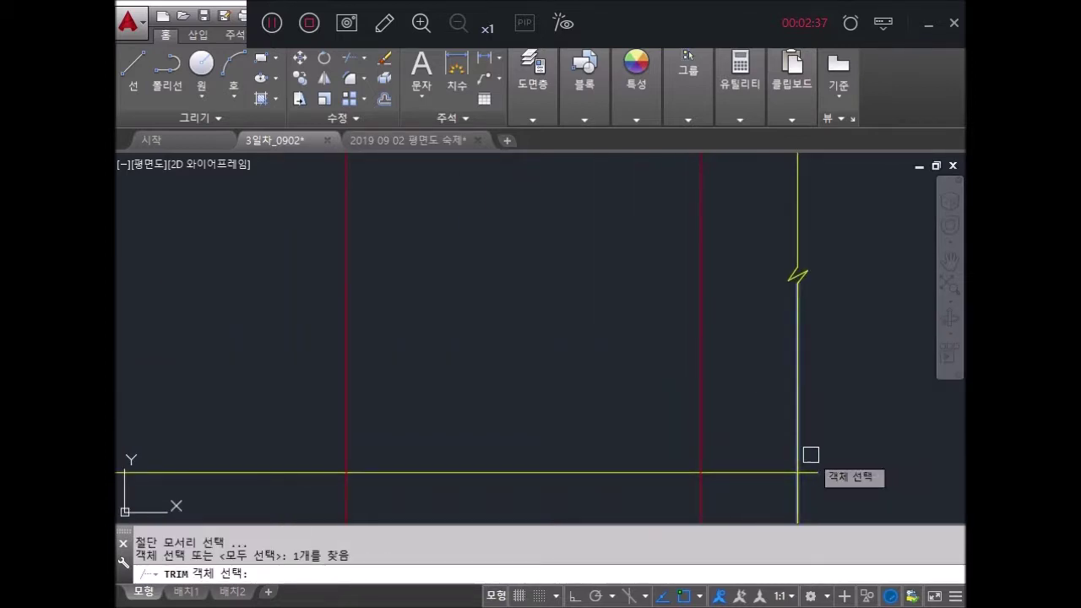
key("Return")
scroll(707, 387, "down", 4)
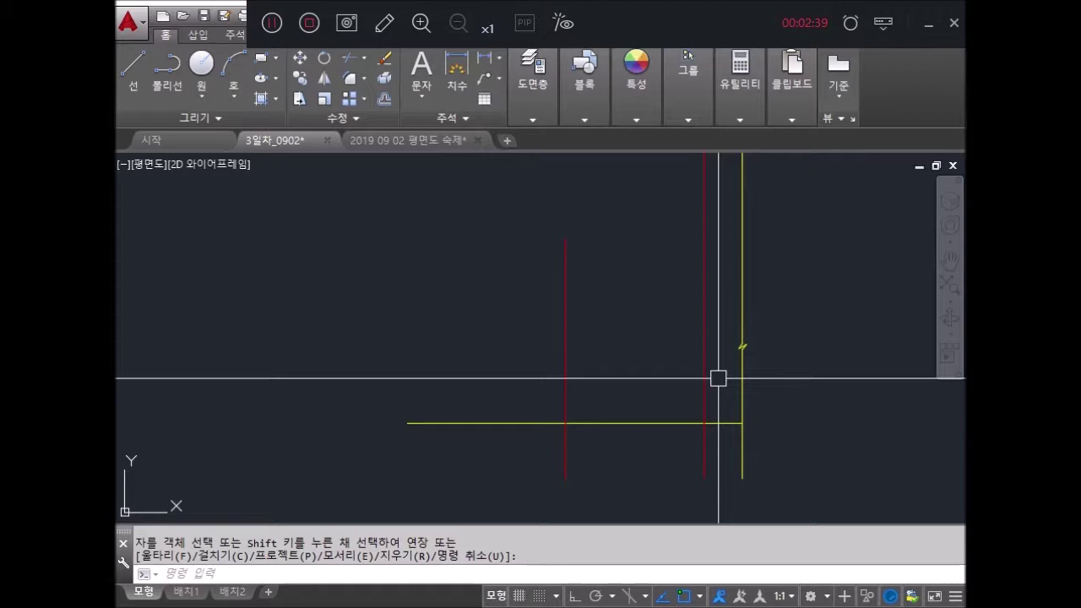
Step: End the trim and measure 200 and 125 from the wall with DIST
scroll(649, 431, "down", 1)
scroll(611, 400, "down", 2)
scroll(608, 343, "down", 2)
scroll(622, 427, "down", 1)
scroll(617, 241, "up", 3)
scroll(609, 234, "up", 2)
scroll(642, 429, "up", 2)
scroll(656, 326, "up", 1)
scroll(655, 326, "up", 2)
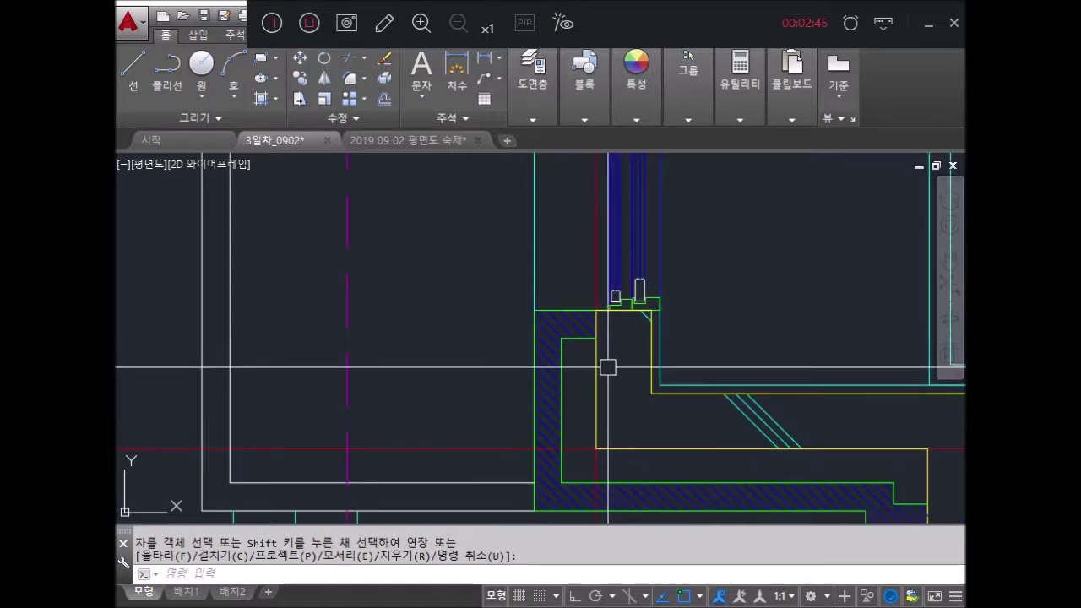
key("Escape")
key("Escape")
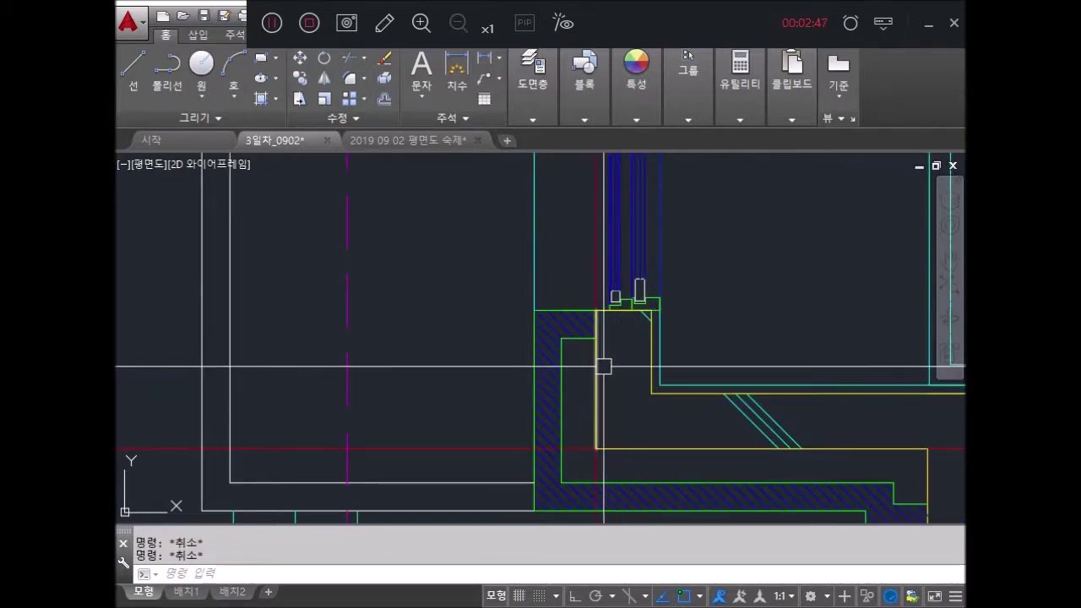
type("dist")
key("Return")
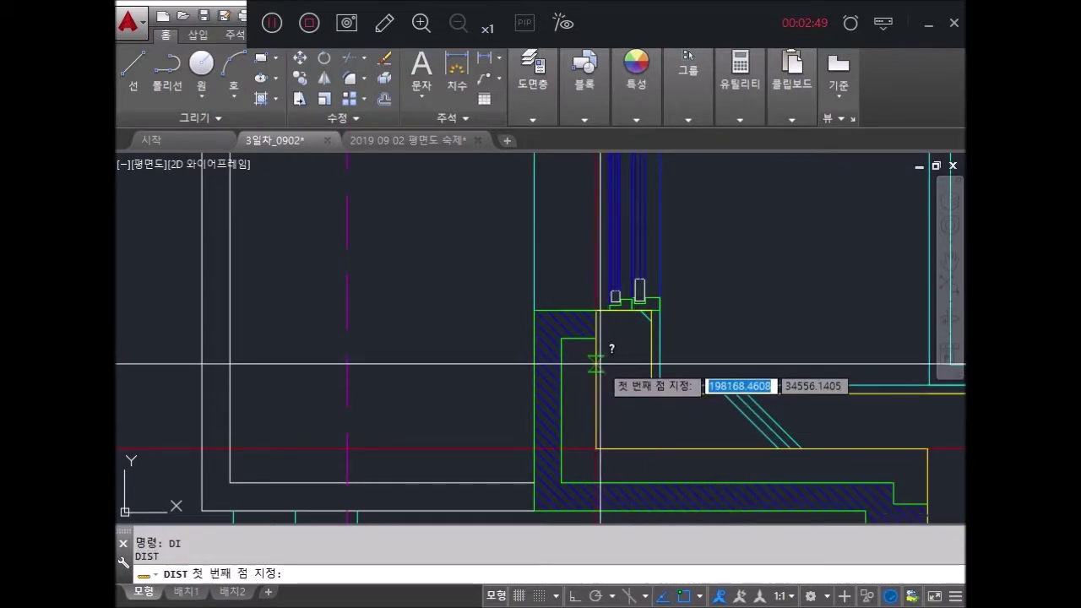
left_click(597, 365)
left_click(651, 365)
key("Return")
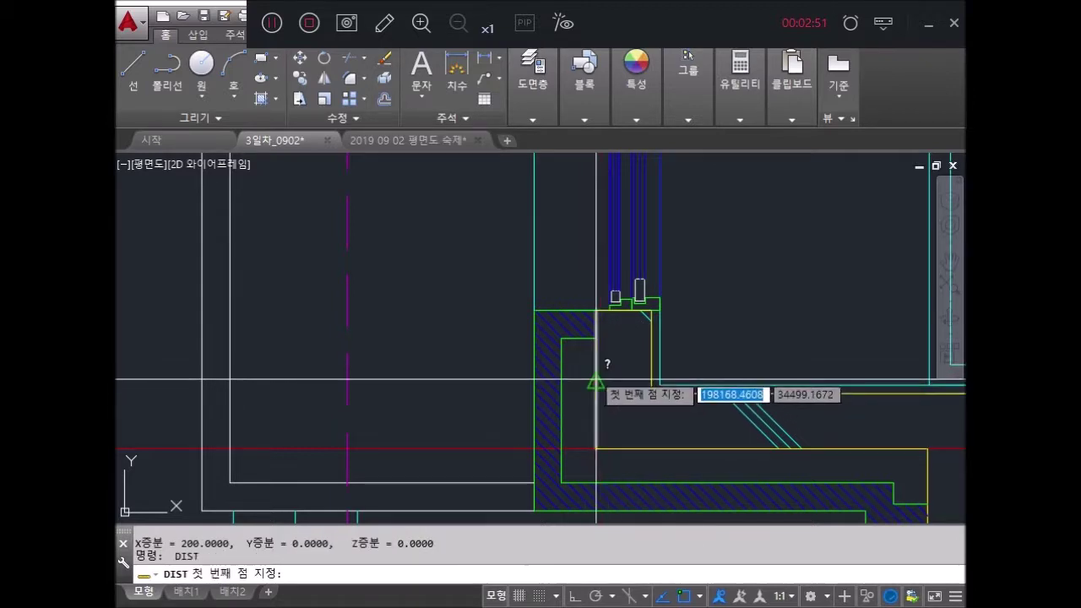
left_click(562, 380)
key("Return")
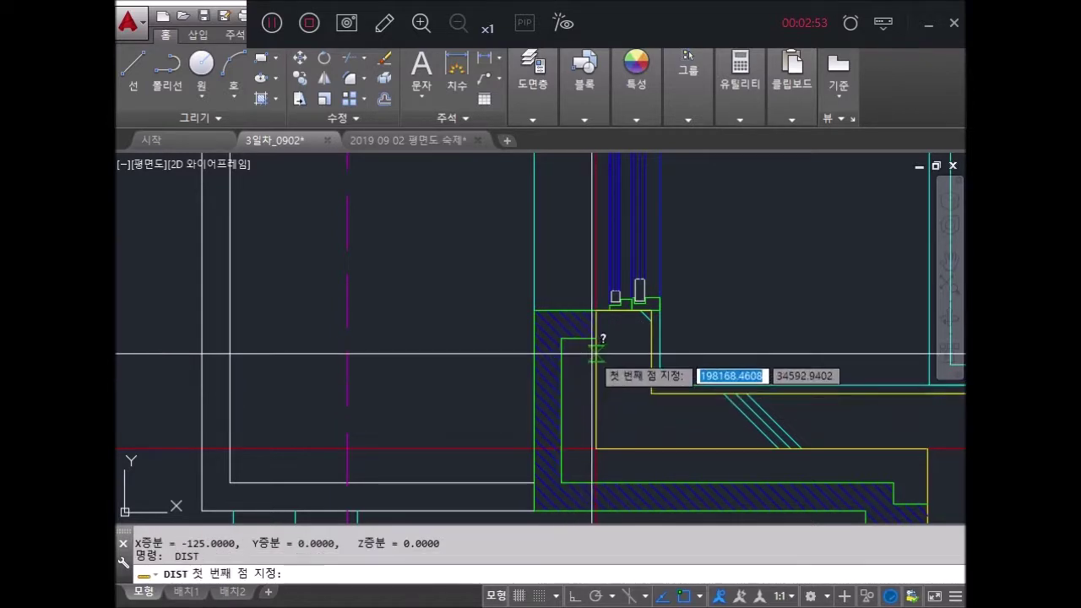
Step: Measure the roughly 425 distance from the wall edge to the section lines
left_click(595, 355)
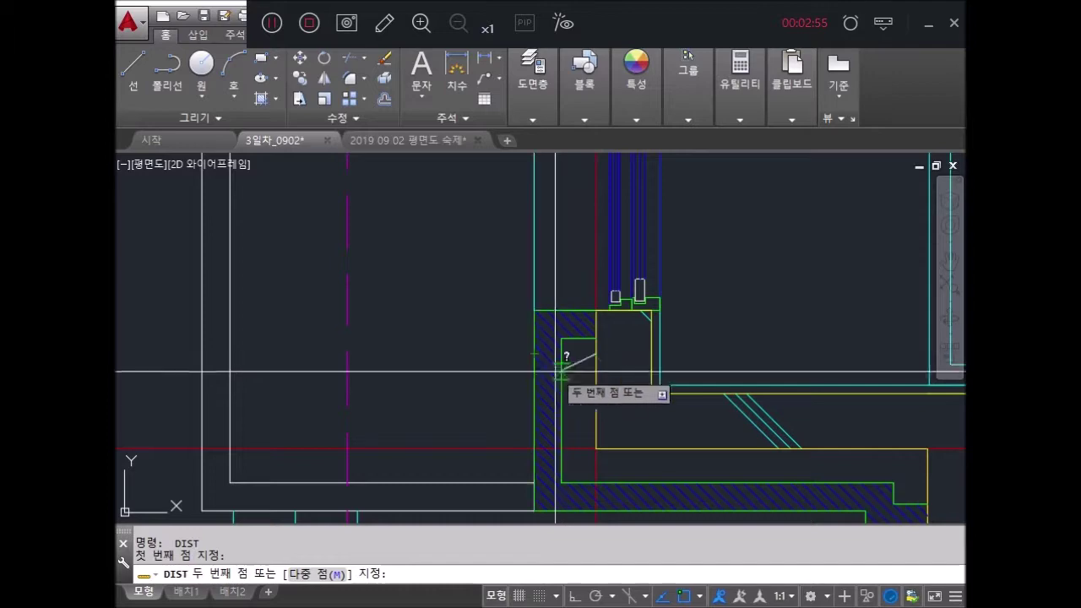
scroll(541, 364, "down", 2)
scroll(583, 376, "up", 3)
key("Escape")
key("Return")
left_click(537, 369)
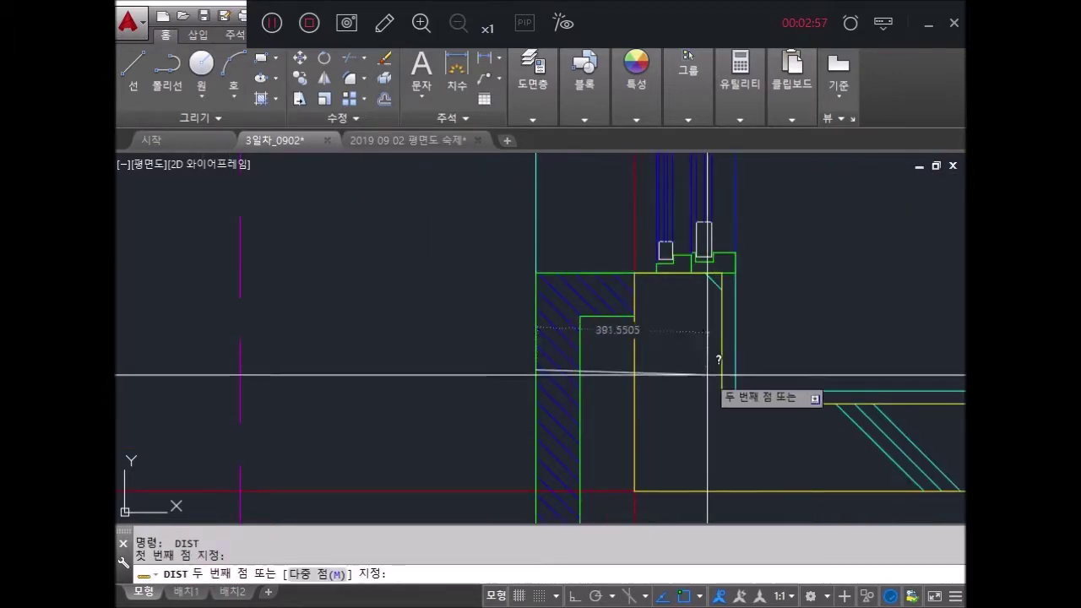
left_click(723, 371)
key("Return")
scroll(723, 431, "down", 3)
scroll(692, 432, "up", 2)
scroll(691, 432, "down", 3)
middle_click_drag(676, 367, 676, 299)
key("Escape")
key("Escape")
key("Escape")
scroll(672, 435, "up", 4)
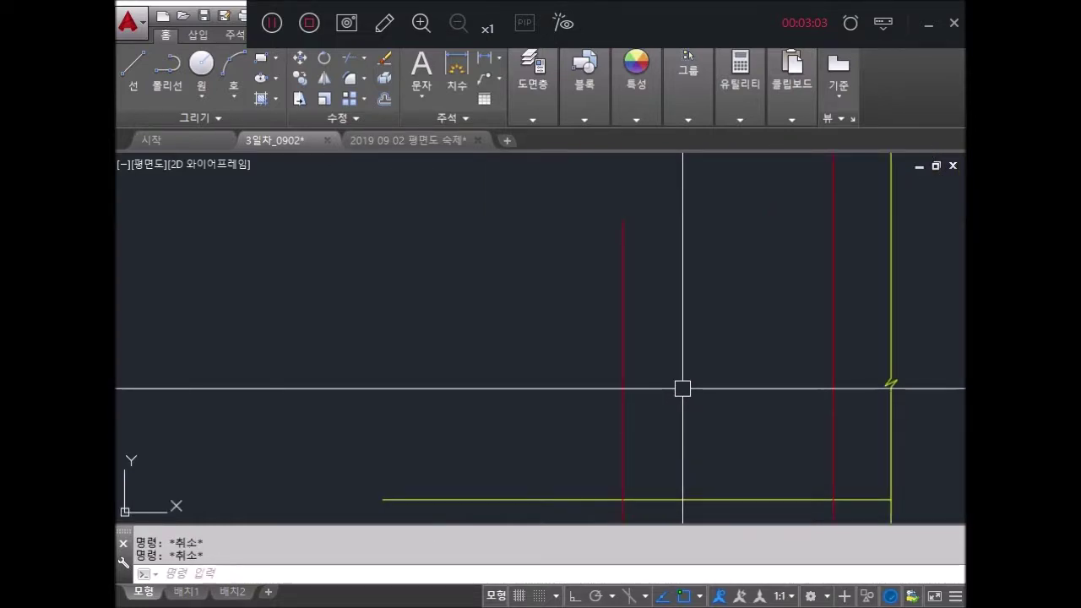
type("o")
Step: Offset two red lines 217.5 to create parallel copies
key("Return")
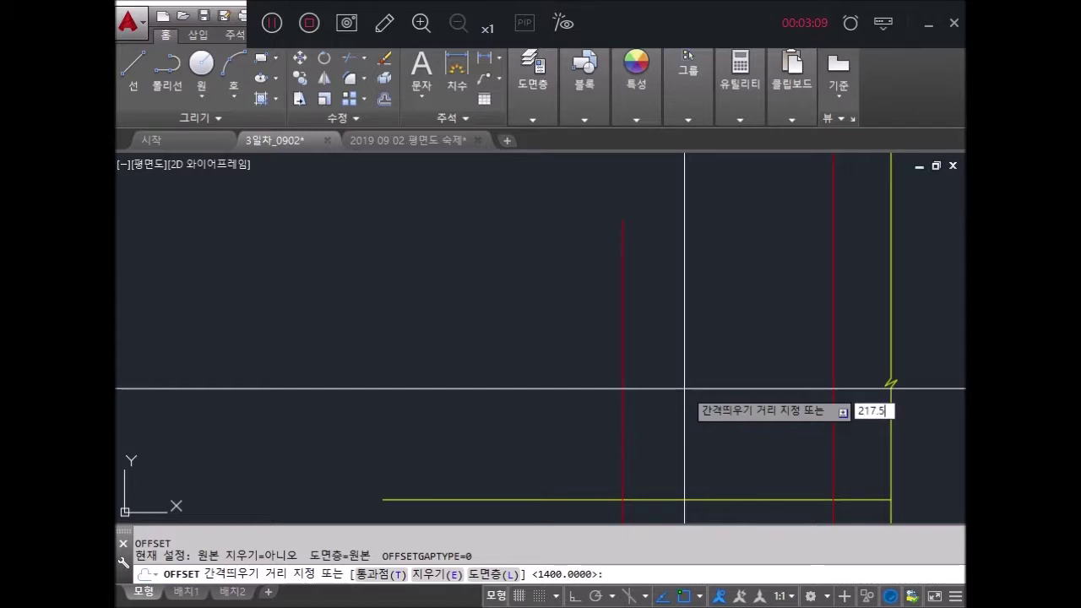
key("Return")
left_click(622, 461)
left_click(646, 456)
left_click(557, 478)
left_click(592, 478)
key("Escape")
Step: Begin a 200 offset, then cancel it without placing a line
key("Escape")
key("Escape")
scroll(644, 372, "down", 3)
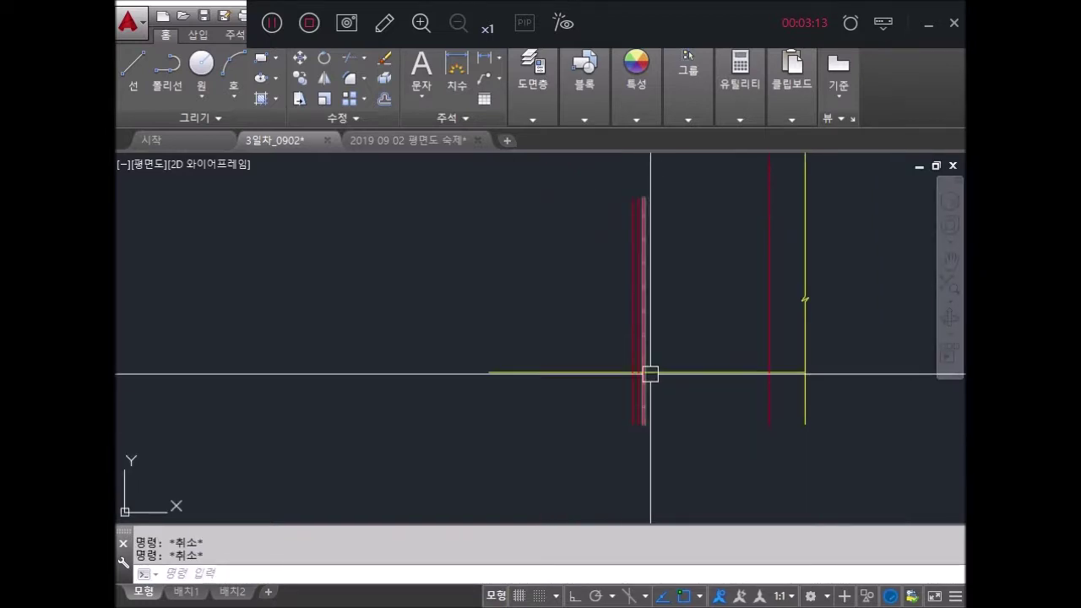
Step: Make one red line yellow by matching the yellow wall line's properties
type("ma")
key("Return")
left_click(663, 372)
scroll(645, 358, "up", 3)
left_click(596, 380)
key("Escape")
key("Escape")
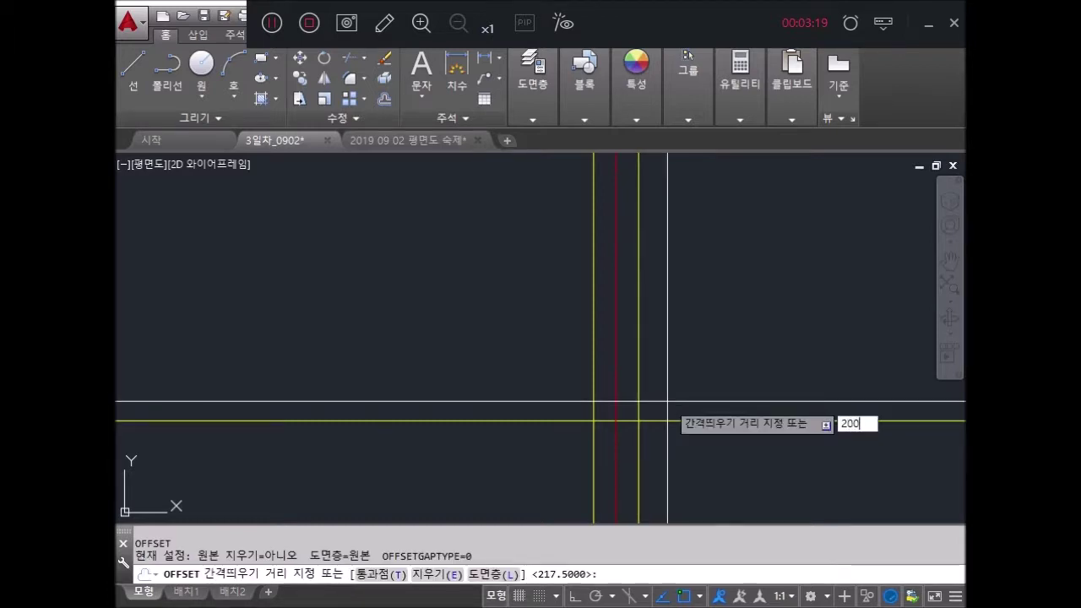
key("Return")
scroll(669, 382, "up", 2)
scroll(669, 382, "up", 2)
key("Escape")
scroll(563, 423, "up", 2)
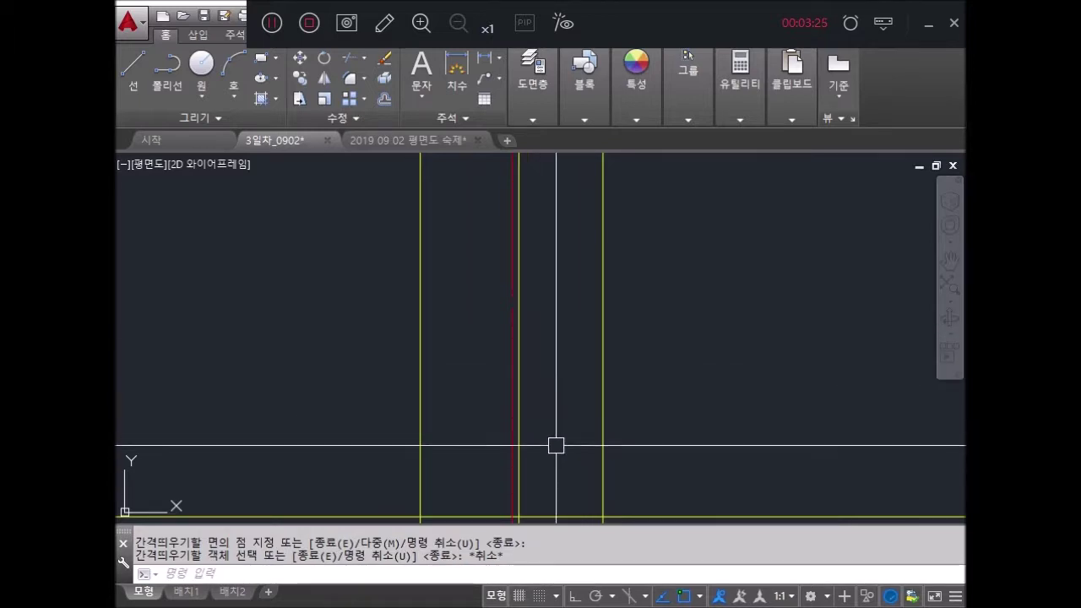
scroll(553, 443, "down", 2)
key("Escape")
key("Escape")
Step: Offset the left yellow line 100 to the right
type("o")
key("space")
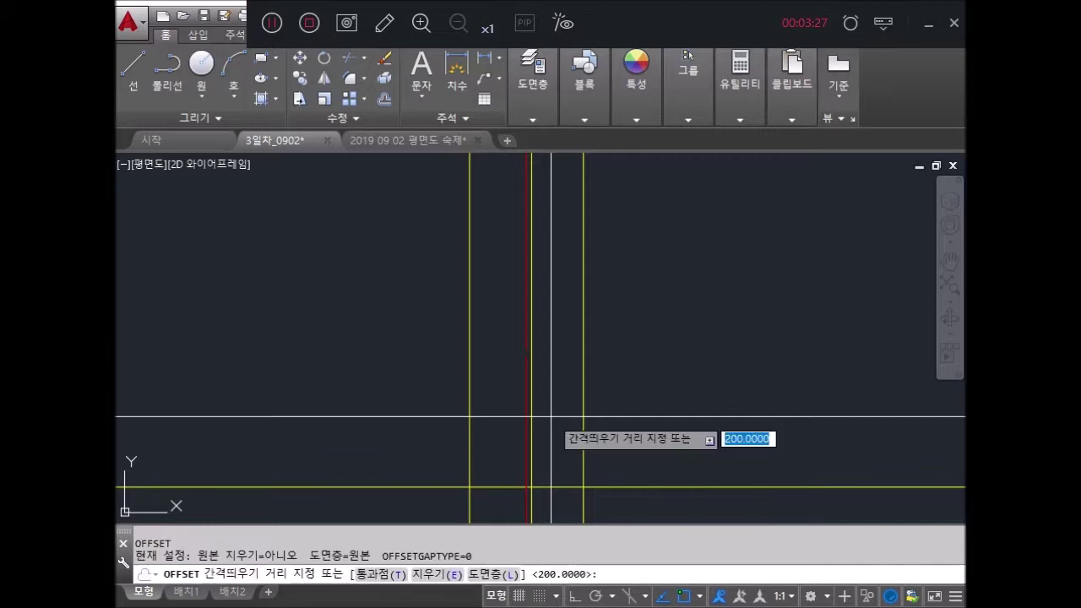
key("Return")
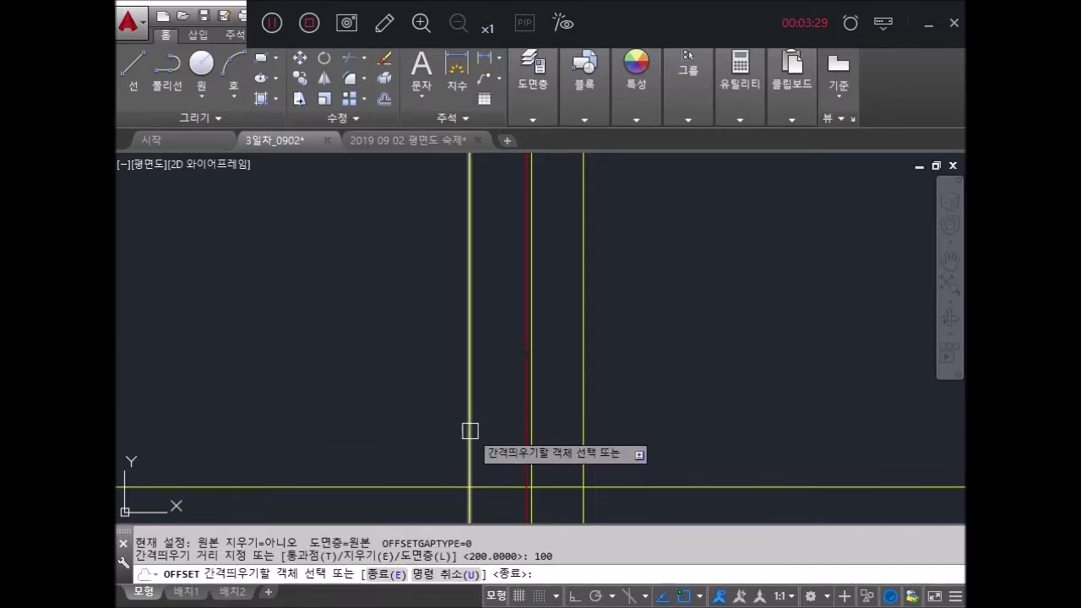
left_click(468, 437)
left_click(511, 436)
key("Escape")
scroll(523, 379, "down", 2)
scroll(625, 337, "down", 2)
scroll(625, 253, "down", 2)
scroll(621, 203, "up", 3)
scroll(565, 326, "up", 2)
scroll(470, 299, "up", 1)
scroll(470, 299, "up", 2)
scroll(374, 241, "up", 1)
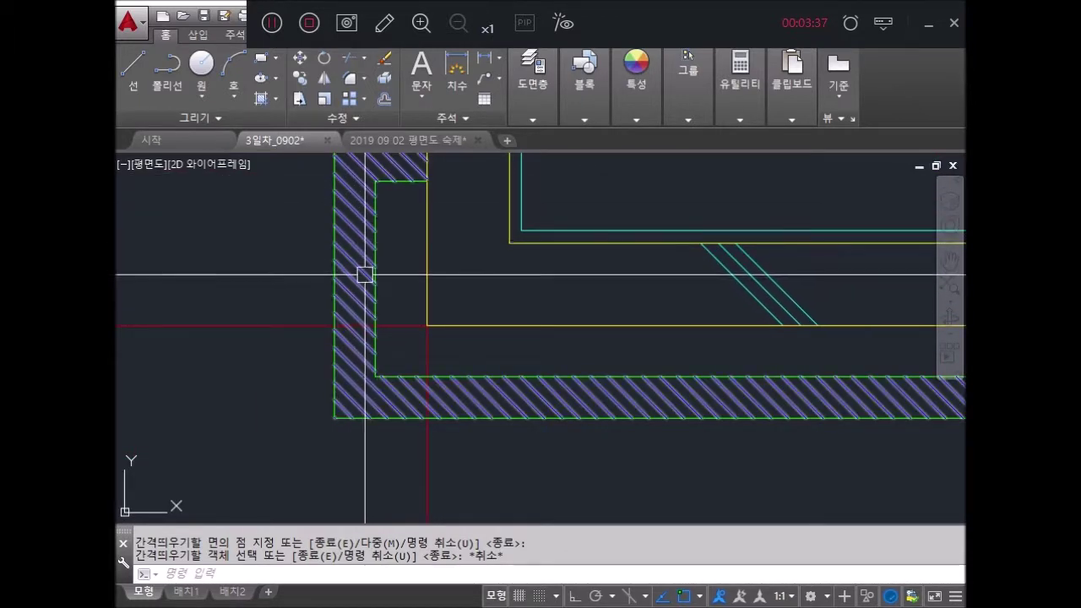
scroll(420, 357, "down", 2)
scroll(566, 365, "up", 2)
middle_click_drag(567, 364, 610, 248)
scroll(590, 400, "down", 1)
scroll(633, 359, "up", 2)
scroll(697, 228, "up", 1)
scroll(674, 295, "up", 1)
scroll(658, 406, "down", 1)
scroll(658, 407, "down", 2)
scroll(676, 386, "up", 2)
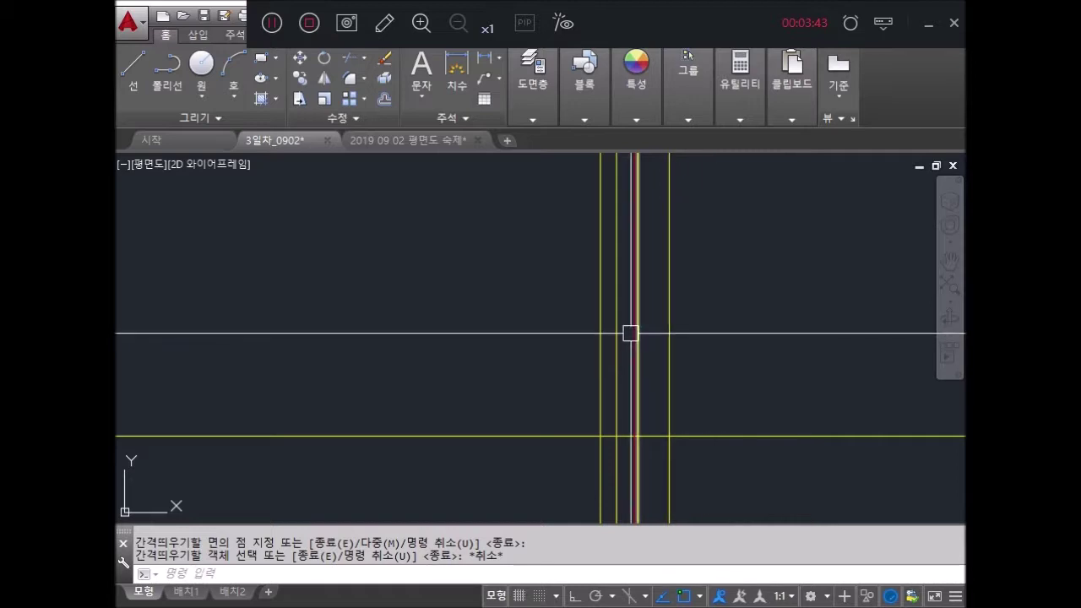
scroll(658, 334, "down", 2)
middle_click_drag(671, 329, 671, 440)
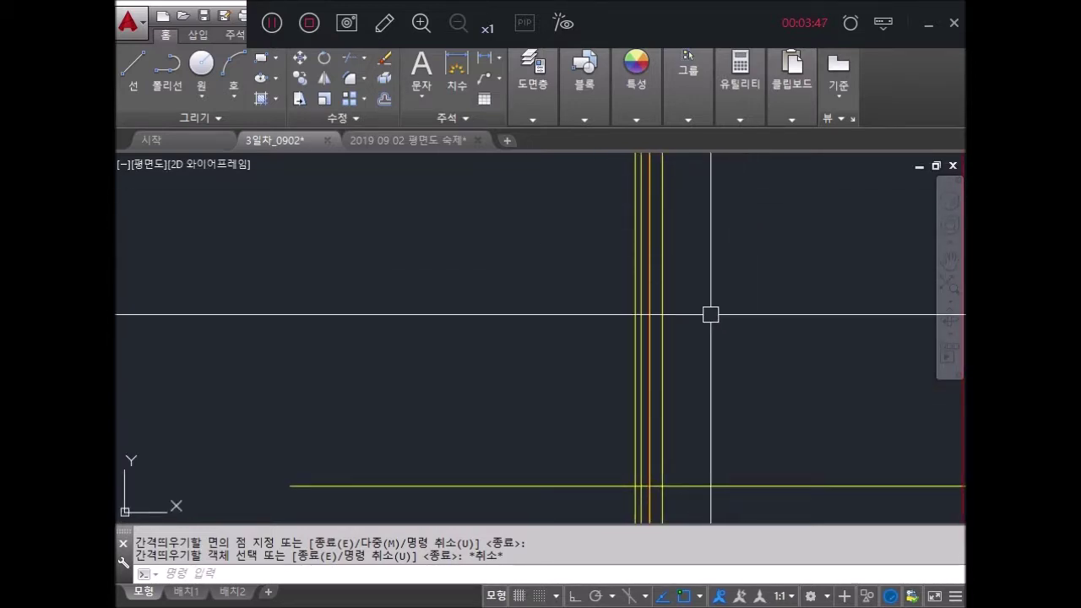
mouse_move(684, 428)
middle_mouse_down()
mouse_move(687, 350)
mouse_move(659, 283)
middle_mouse_up()
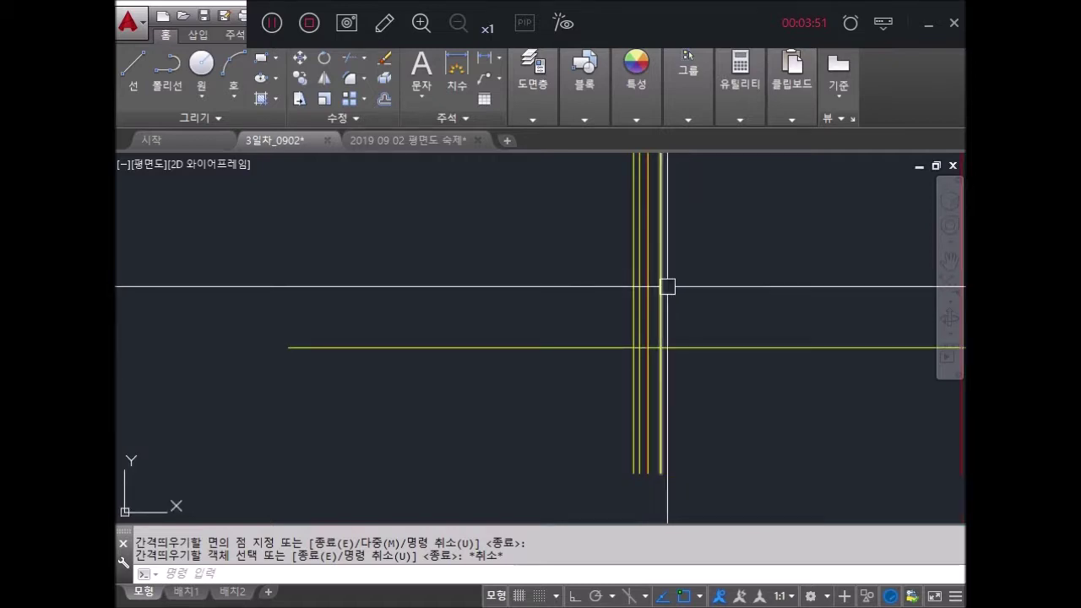
scroll(676, 254, "down", 2)
scroll(667, 234, "down", 1)
middle_click_drag(666, 234, 667, 452)
middle_click_drag(683, 253, 647, 466)
middle_click_drag(647, 337, 583, 431)
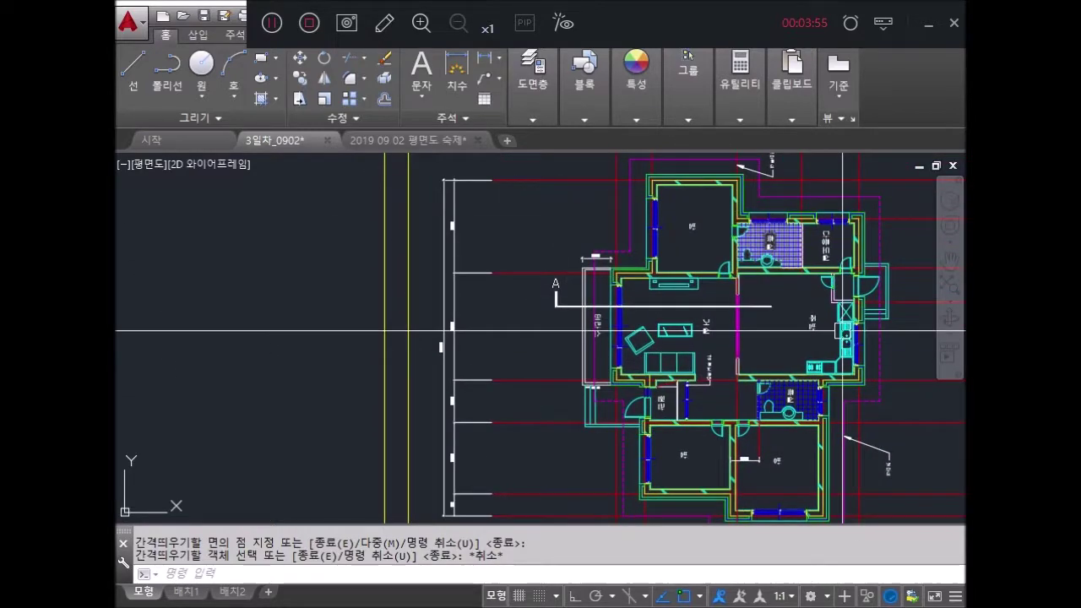
scroll(667, 389, "up", 6)
mouse_move(595, 398)
middle_mouse_down()
mouse_move(623, 355)
mouse_move(704, 320)
middle_mouse_up()
scroll(444, 307, "up", 4)
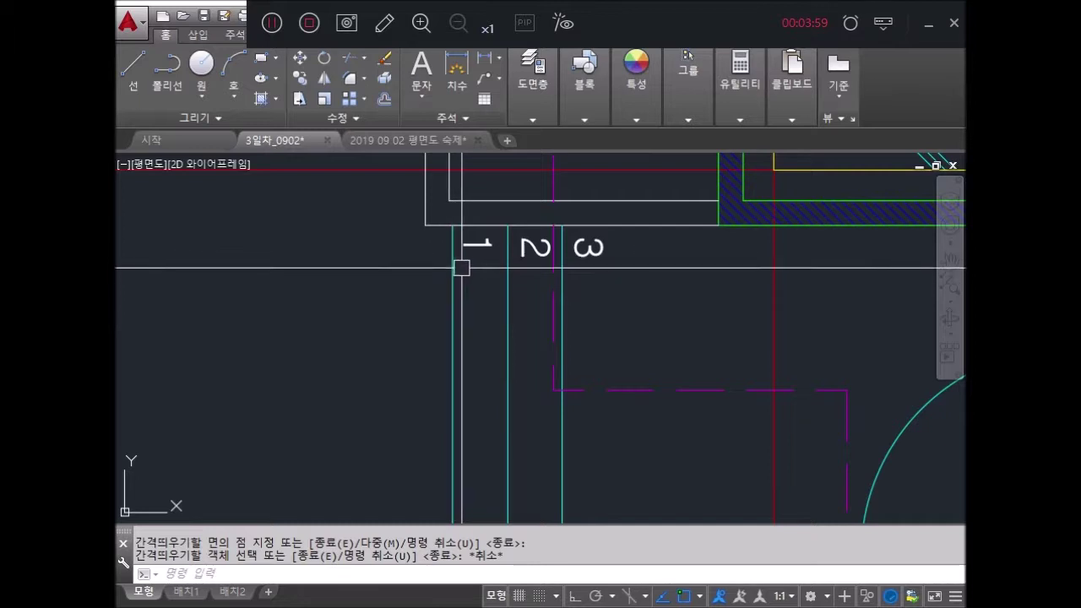
scroll(421, 313, "down", 4)
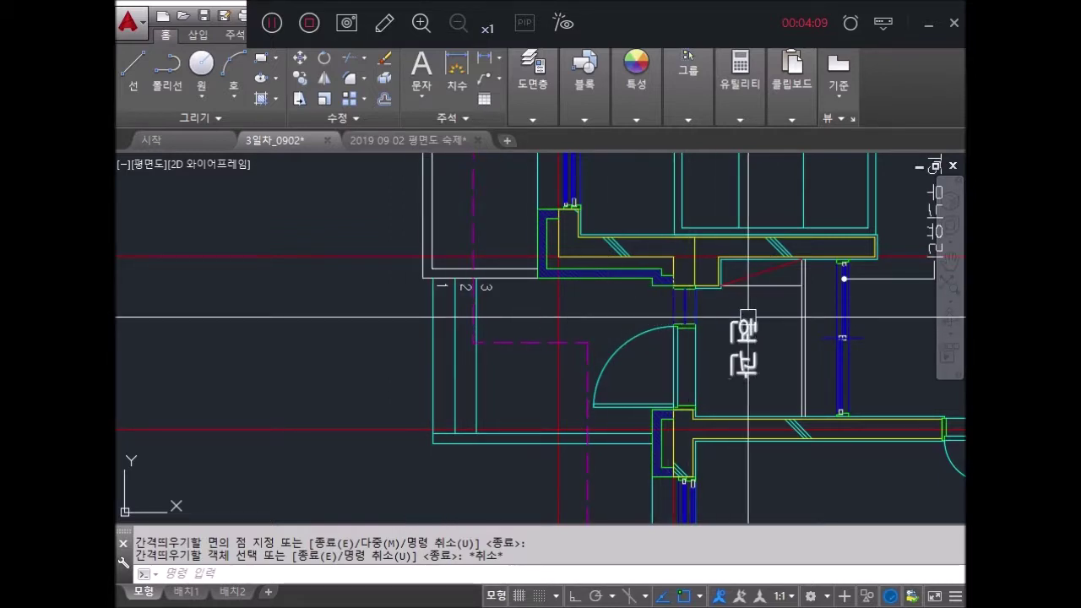
middle_click_drag(766, 319, 635, 349)
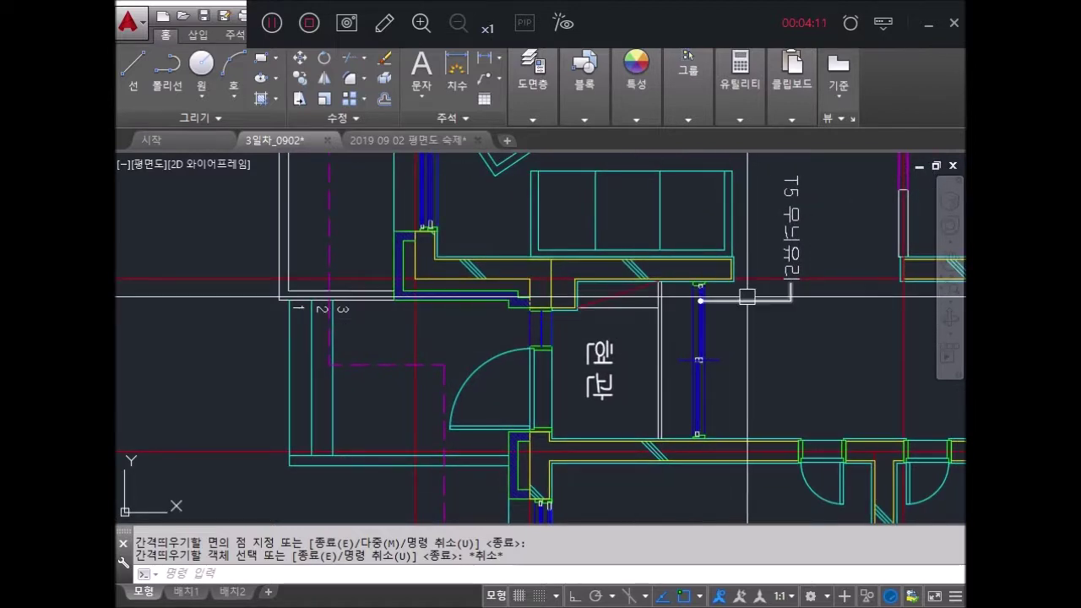
middle_click_drag(747, 296, 774, 418)
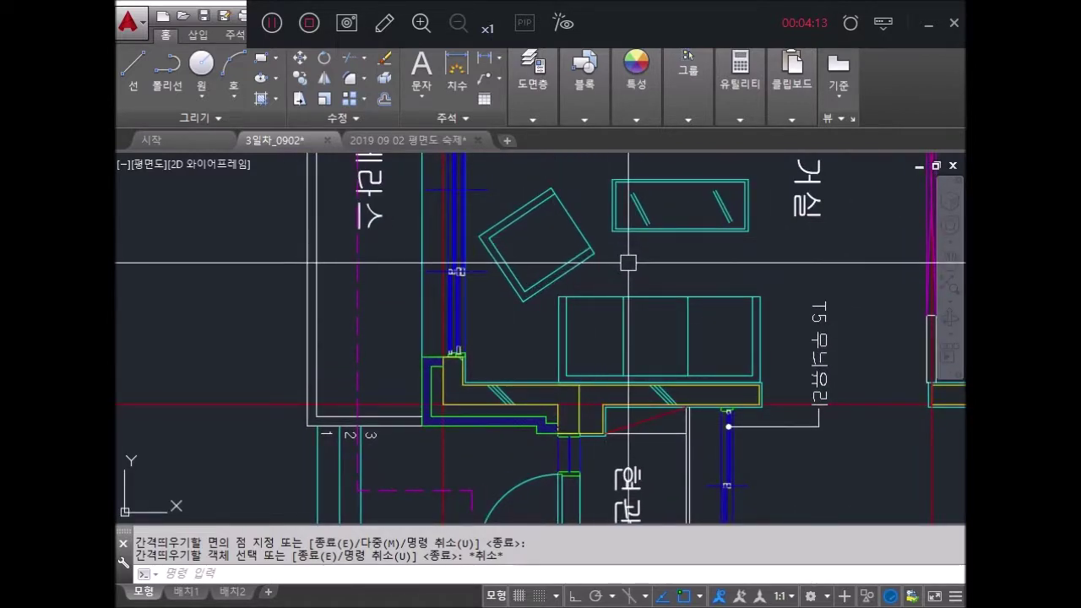
middle_click_drag(490, 277, 664, 350)
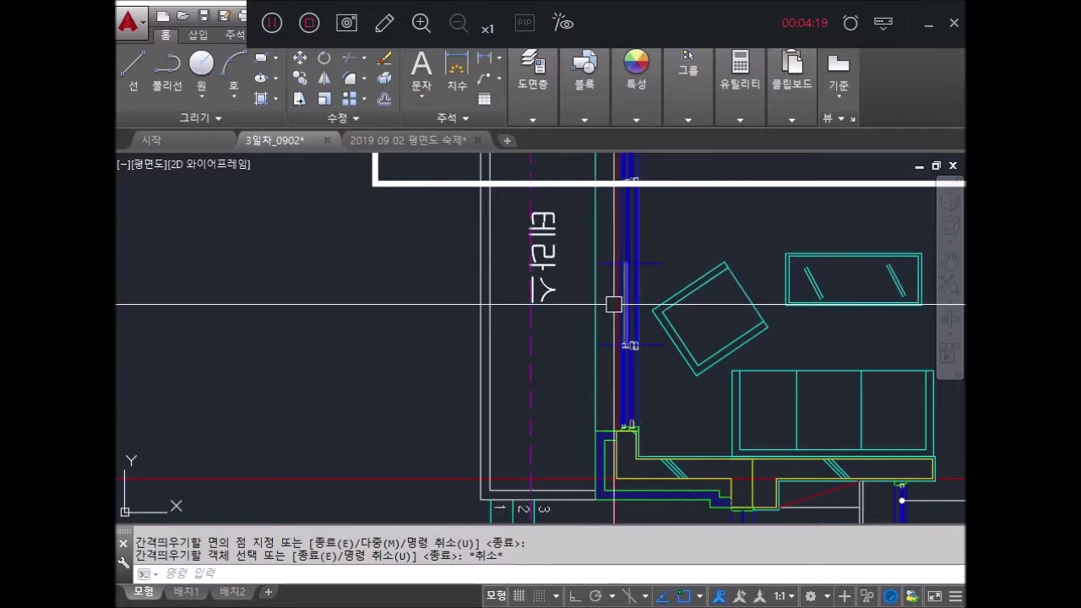
scroll(647, 346, "down", 2)
scroll(555, 306, "up", 2)
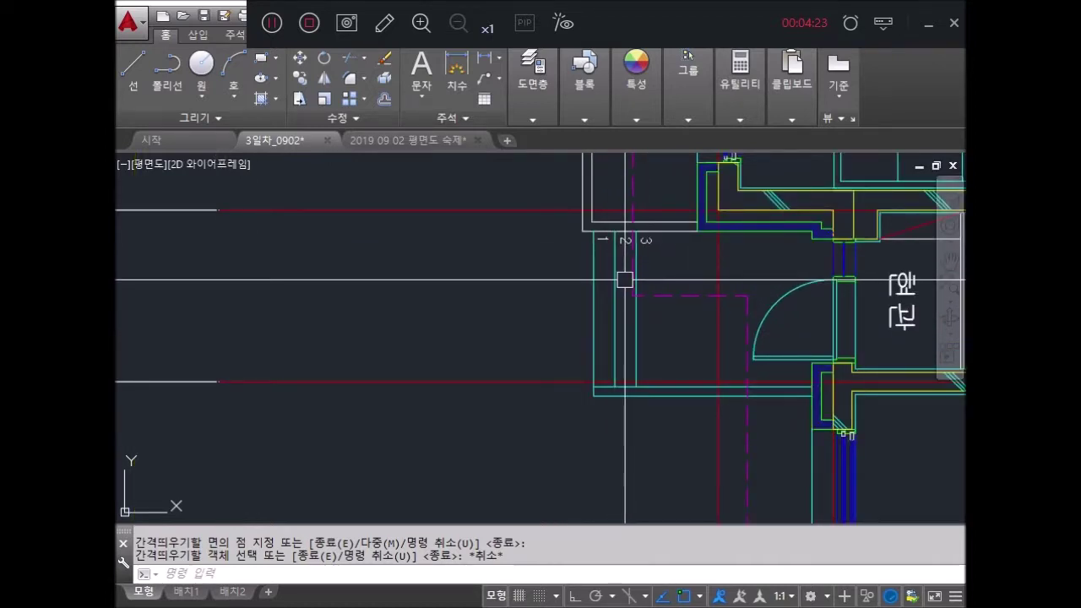
middle_click_drag(803, 268, 654, 279)
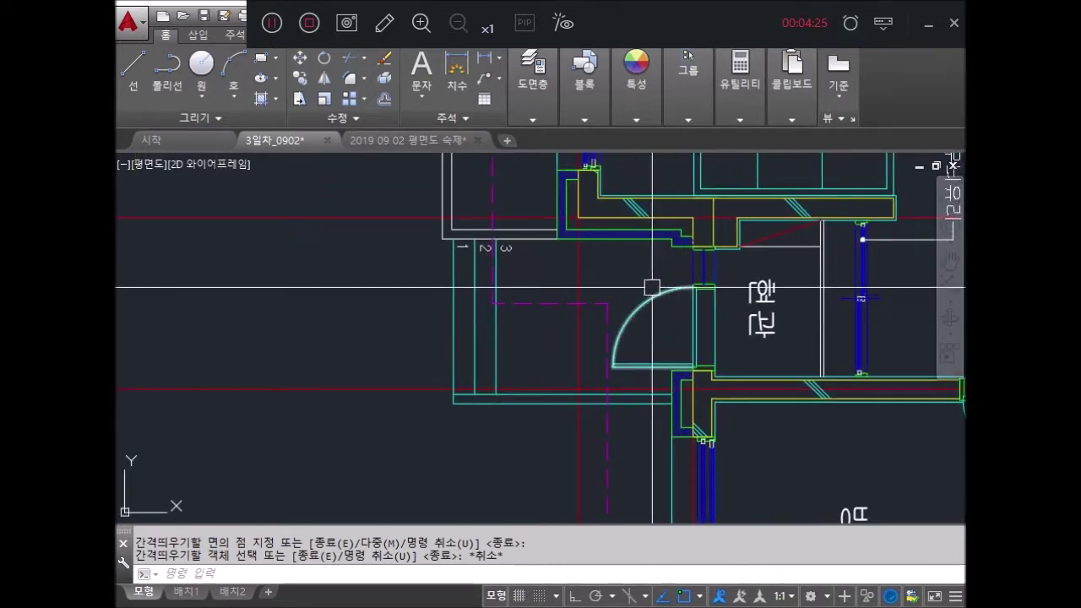
middle_click_drag(885, 247, 876, 337)
scroll(701, 296, "down", 3)
scroll(664, 417, "up", 3)
scroll(664, 418, "down", 2)
scroll(664, 316, "up", 3)
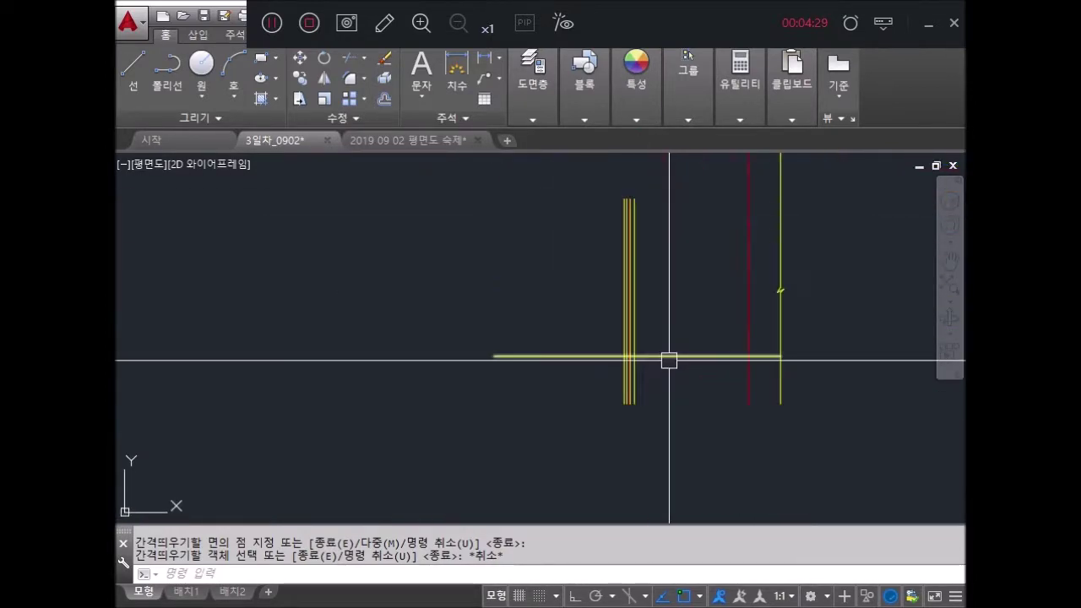
Step: Offset the yellow horizontal line 600 upward
key("Escape")
key("Escape")
type("o")
key("Return")
type("1")
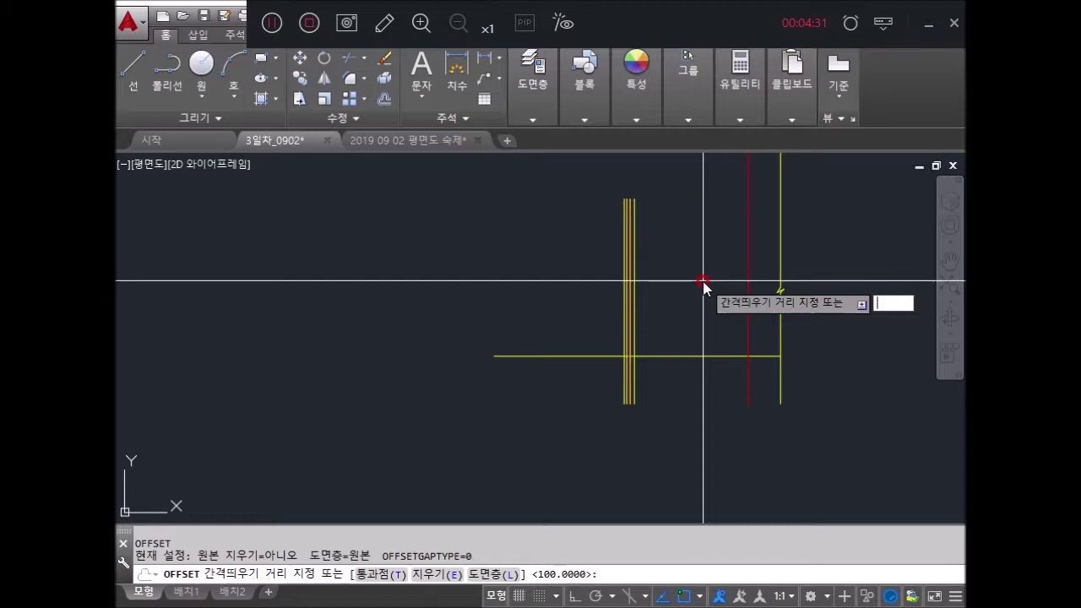
type("600")
key("Return")
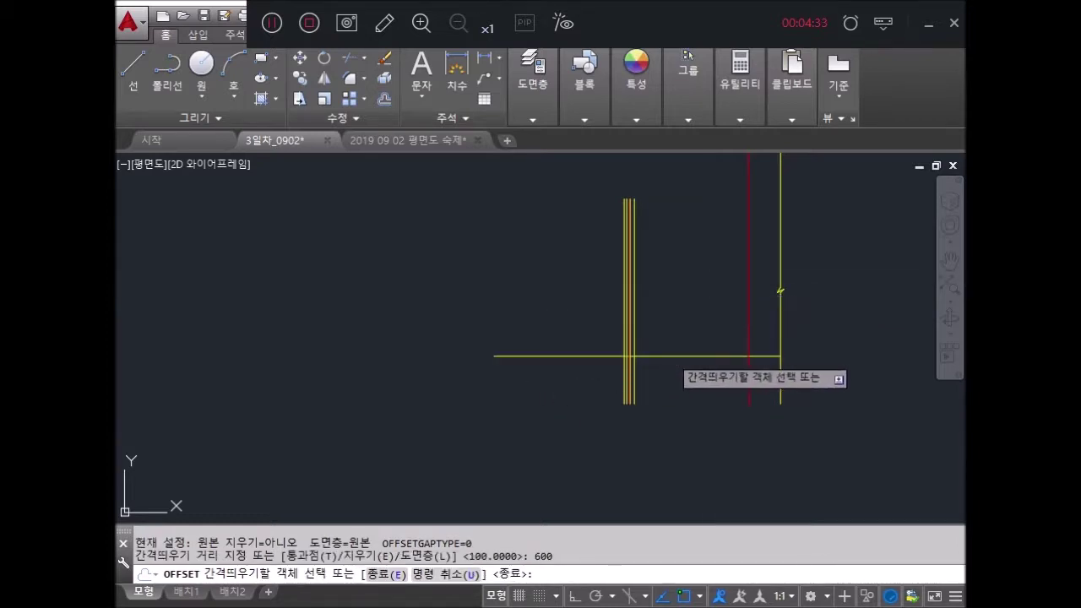
left_click(668, 358)
left_click(729, 335)
scroll(631, 372, "up", 3)
key("Escape")
Step: Trim the upper wall lines and the left end of the horizontal line
type("tr")
key("Return")
key("Return")
scroll(540, 338, "up", 2)
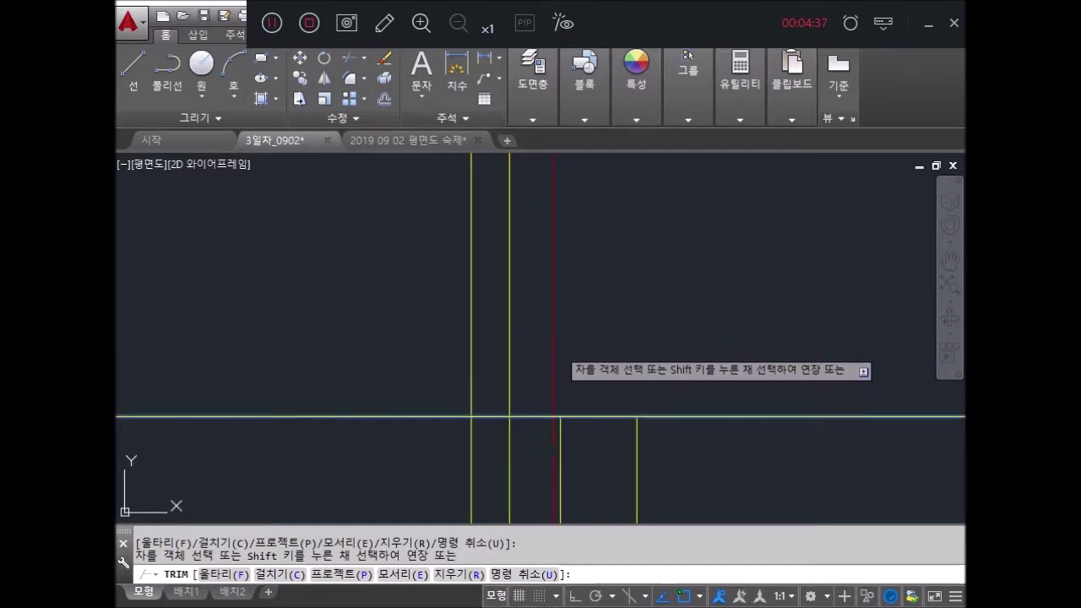
left_click(558, 347)
left_click(513, 357)
left_click(473, 357)
left_click(473, 442)
left_click(417, 391)
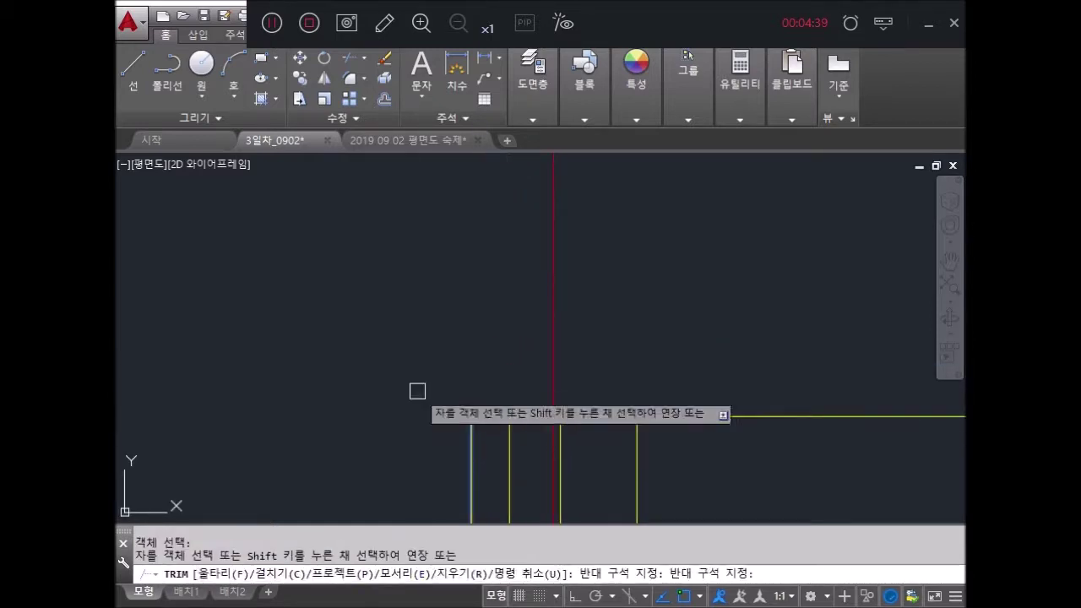
scroll(516, 283, "down", 2)
scroll(560, 244, "down", 2)
key("Return")
Step: Erase the two leftover vertical wall lines
left_click(552, 302)
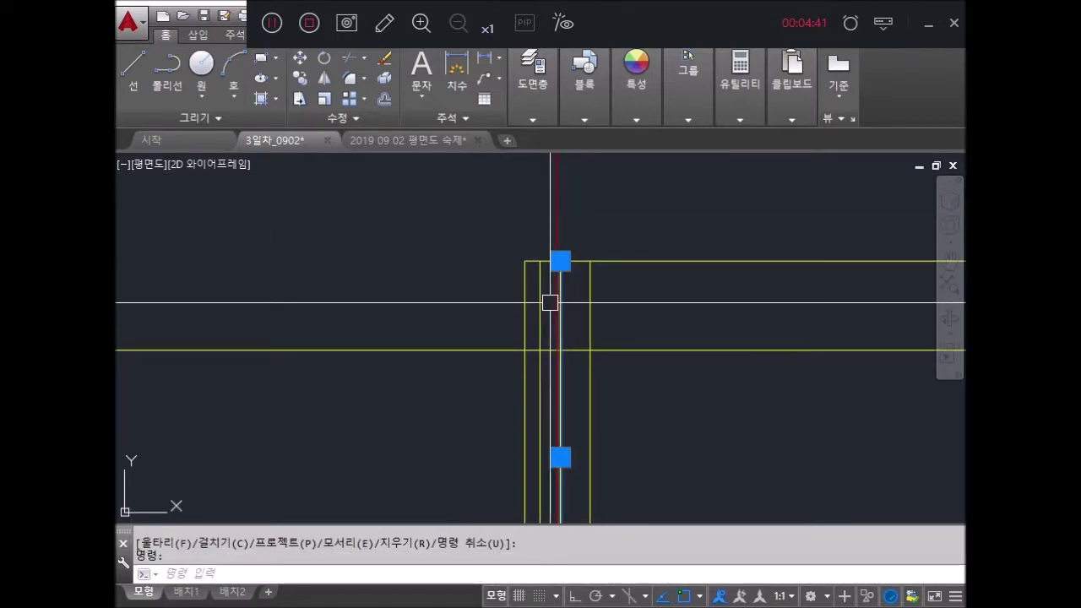
left_click(555, 319)
key("Return")
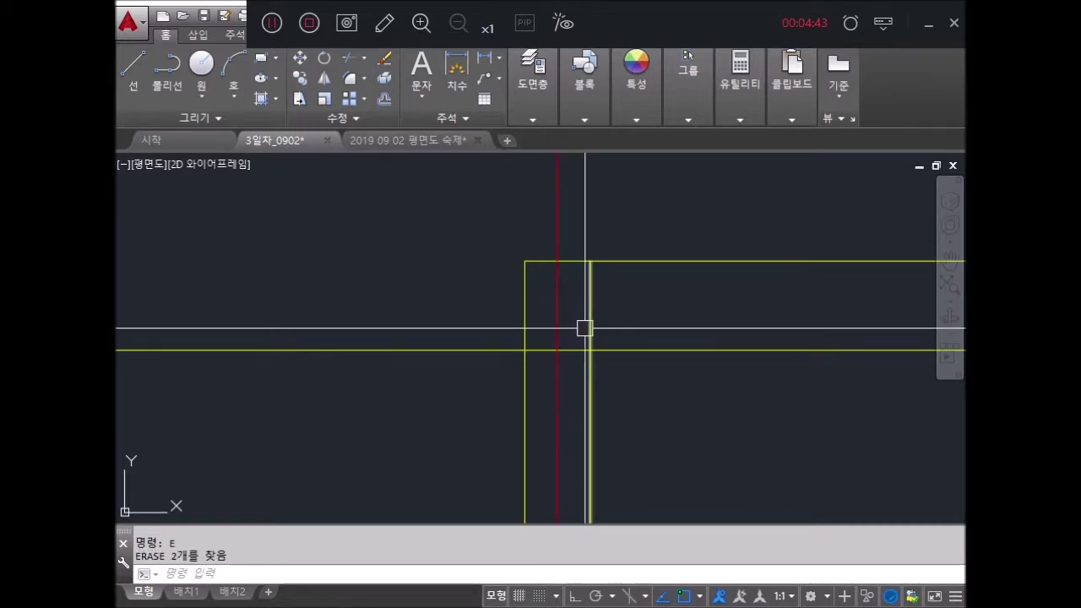
Step: Offset the top horizontal wall line 150 downward
scroll(613, 358, "down", 2)
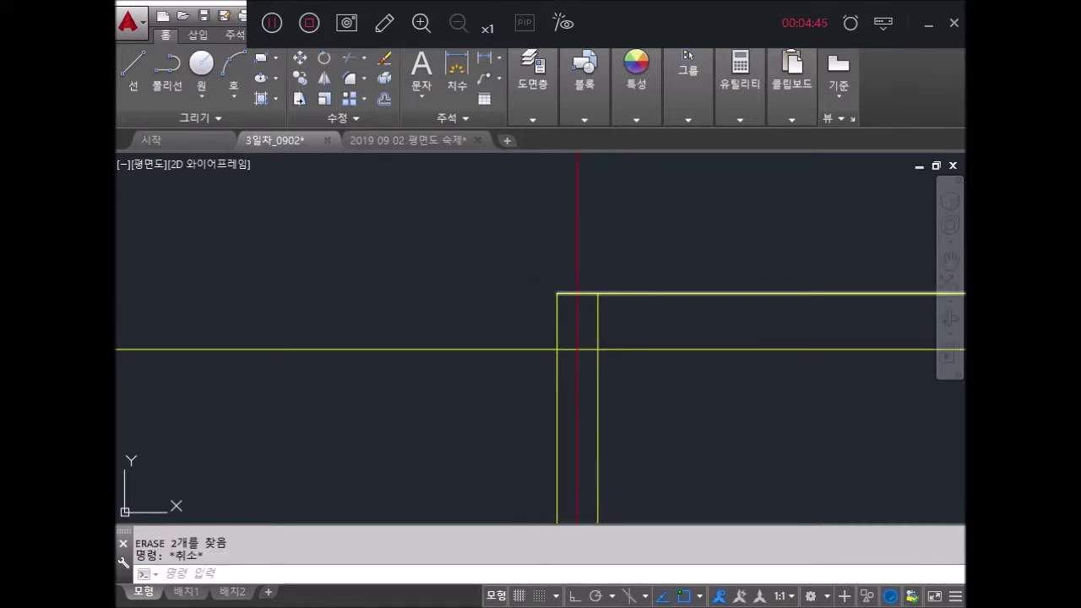
type("o")
key("Return")
type("150")
key("Return")
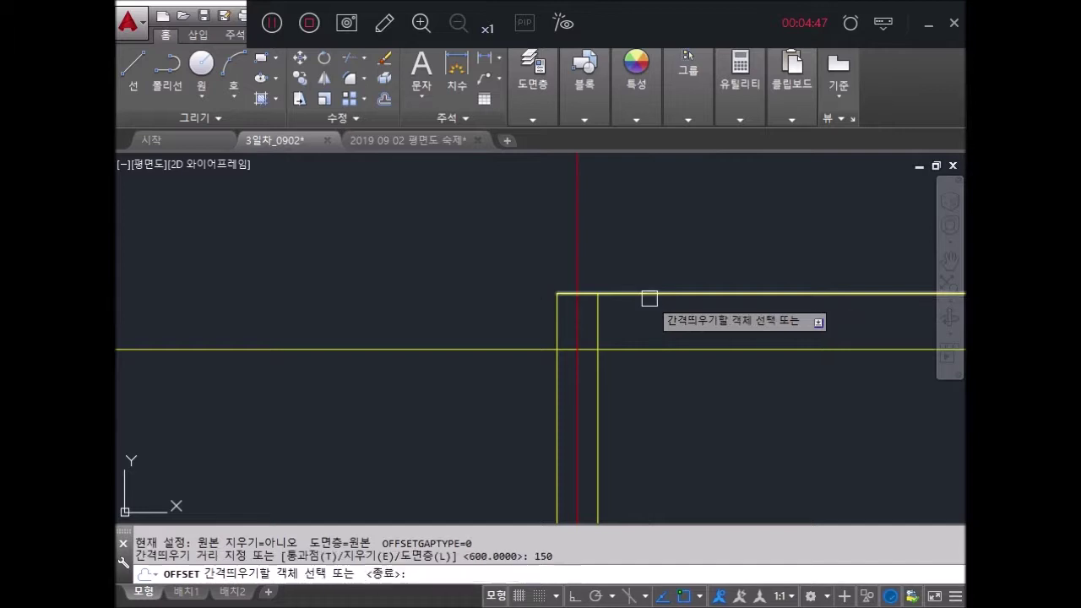
left_click(664, 296)
left_click(550, 345)
key("Escape")
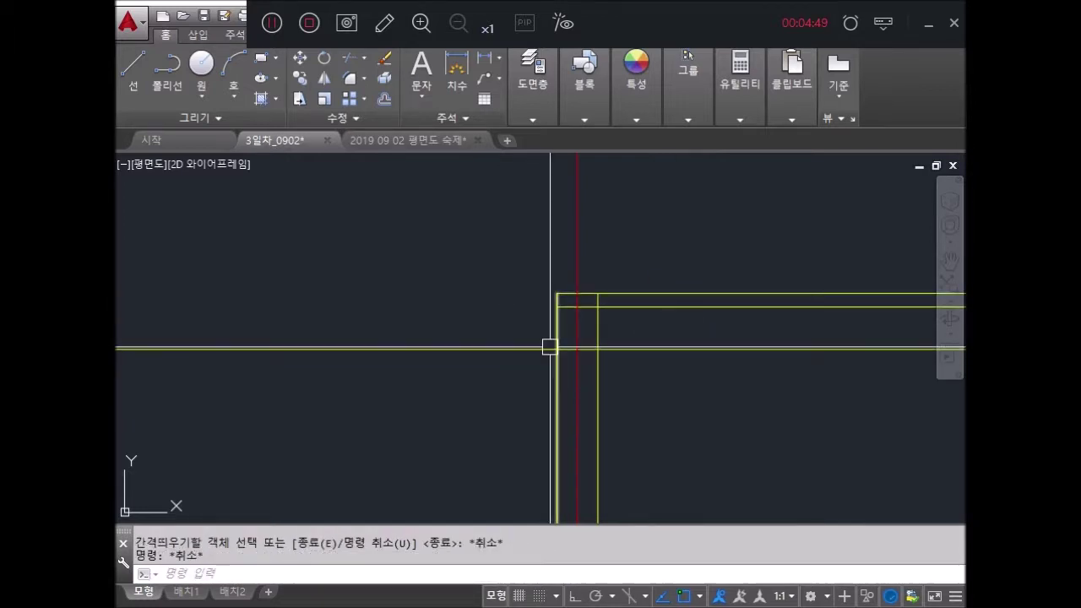
Step: Begin trimming the new lines with all edges as boundaries, then cancel the trim
type("tr")
key("Return")
scroll(555, 331, "up", 1)
key("Return")
scroll(637, 268, "down", 2)
mouse_move(681, 321)
middle_mouse_down()
mouse_move(614, 343)
mouse_move(487, 355)
mouse_move(525, 344)
middle_mouse_up()
key("Escape")
key("Escape")
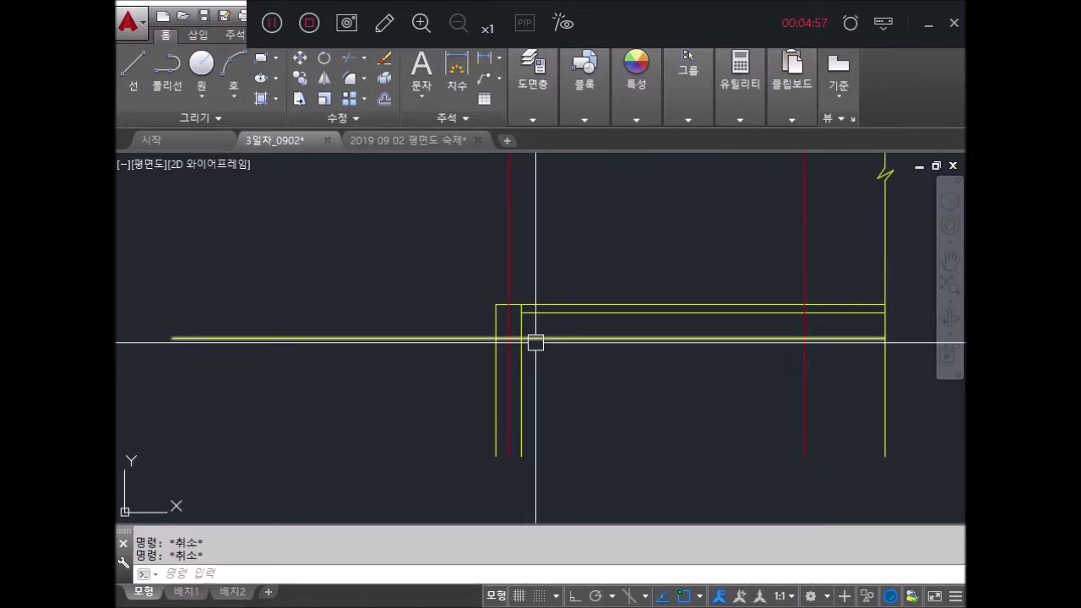
Step: Offset the slab line 900 downward, then the new line a further 200 down
type("o")
key("Return")
type("900")
key("Return")
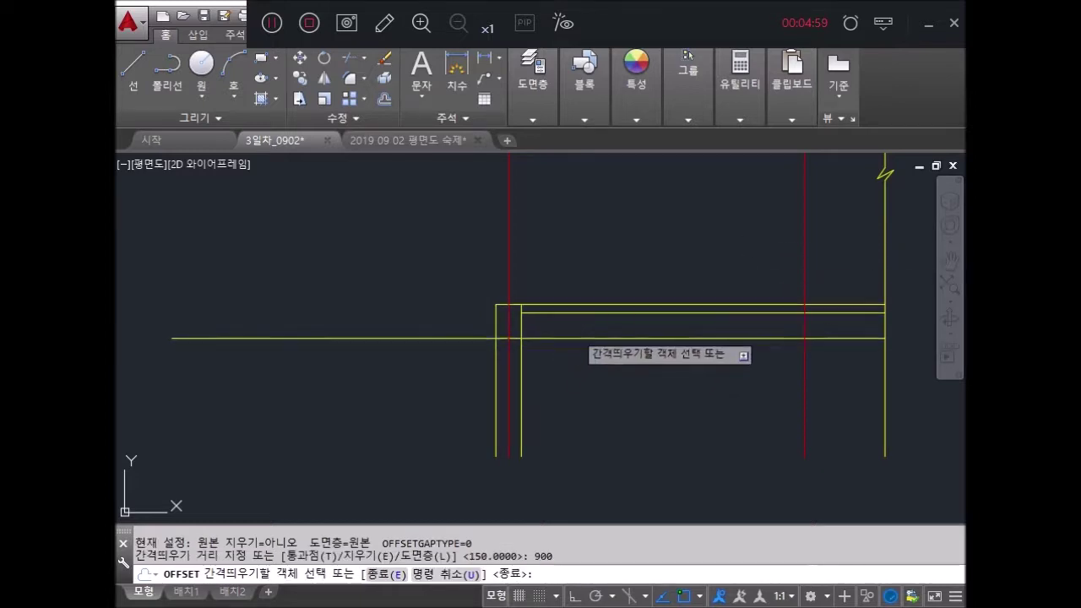
left_click(576, 337)
left_click(561, 380)
type("2")
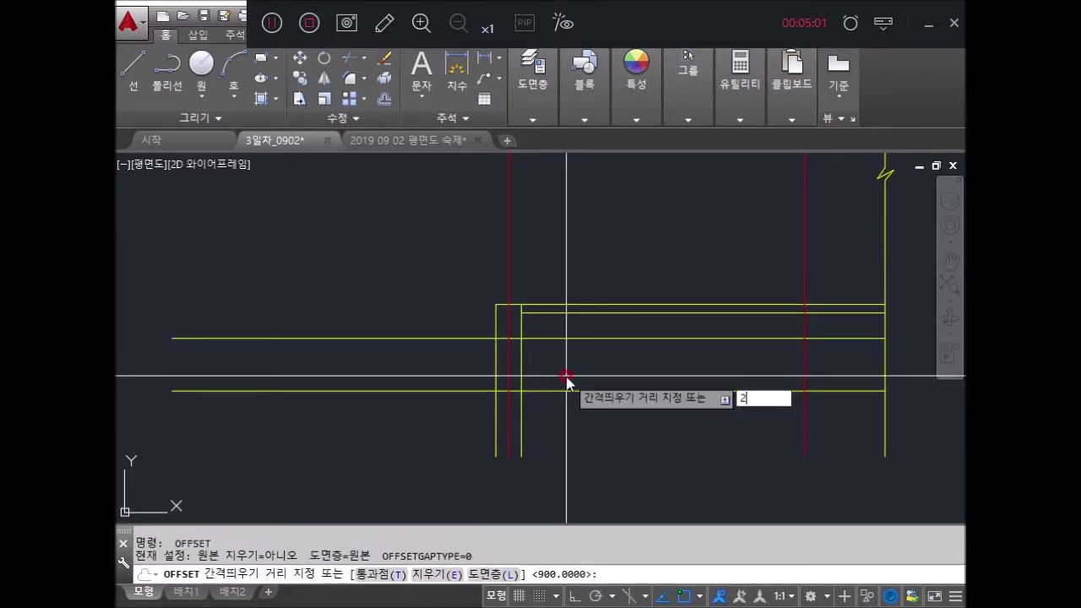
key("Return")
left_click(569, 391)
left_click(583, 435)
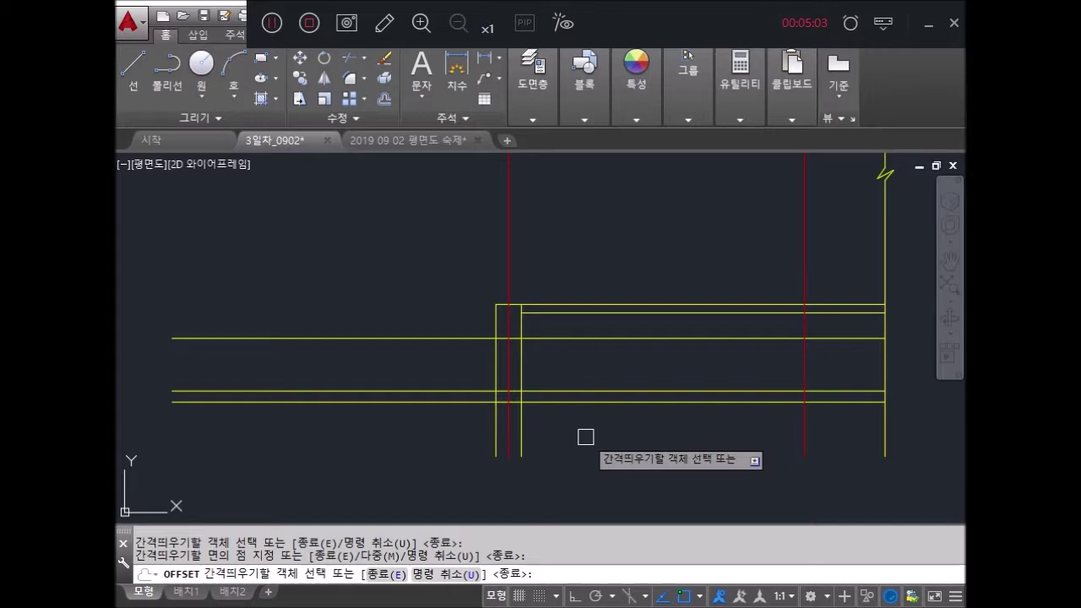
Step: Set a 50 offset distance and select the footing line to copy
key("Return")
key("Return")
type("5")
key("Return")
left_click(580, 397)
Step: Place the footing line copy 50 away from the selected line
left_click(575, 411)
scroll(574, 411, "down", 3)
scroll(507, 427, "up", 5)
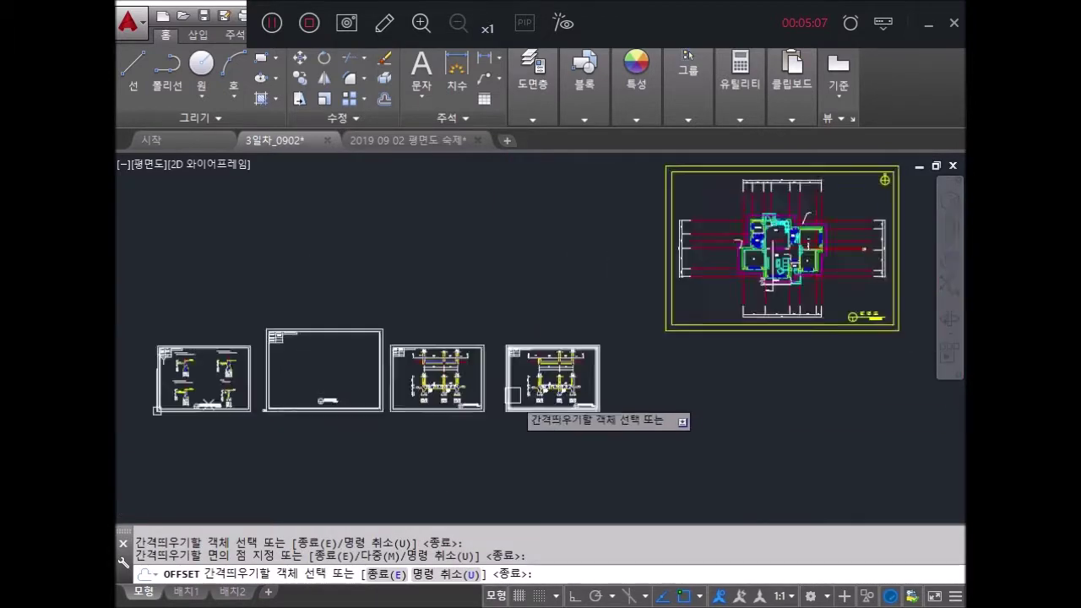
scroll(506, 406, "up", 3)
scroll(603, 429, "up", 3)
scroll(680, 424, "down", 4)
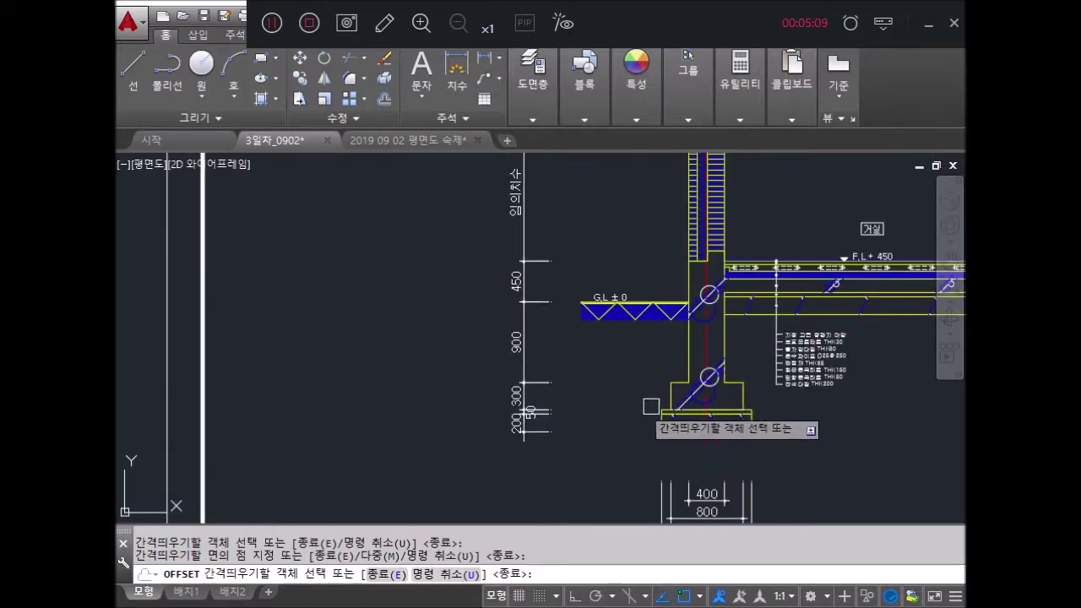
Step: Pan and zoom to the existing footing detail for reference, then end the offset
middle_click_drag(636, 406, 607, 400)
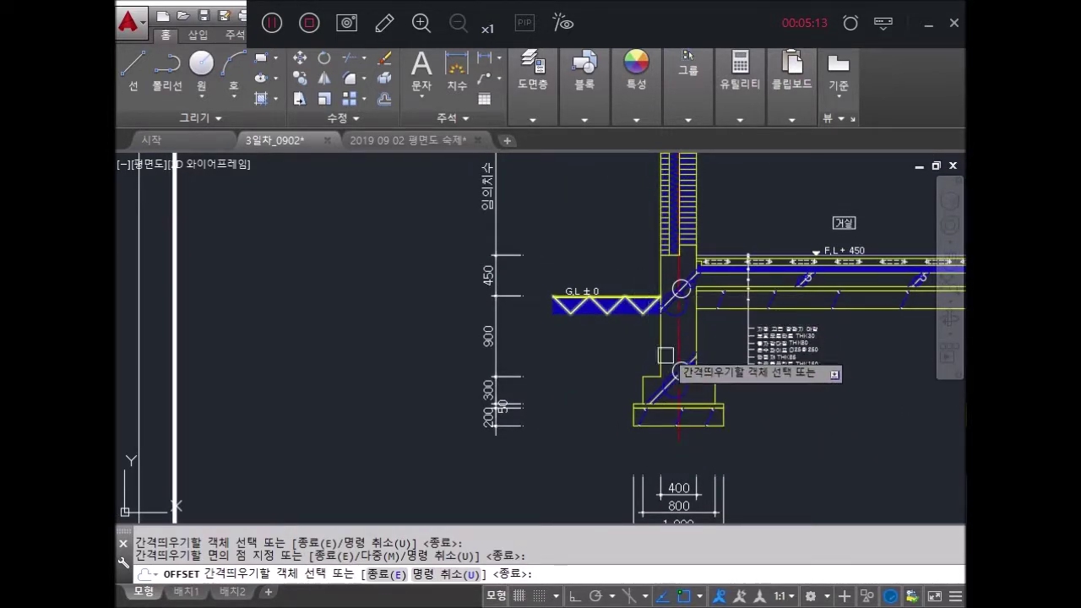
scroll(721, 414, "down", 5)
scroll(661, 371, "up", 3)
scroll(401, 388, "up", 2)
scroll(474, 424, "up", 2)
scroll(474, 424, "up", 3)
key("Escape")
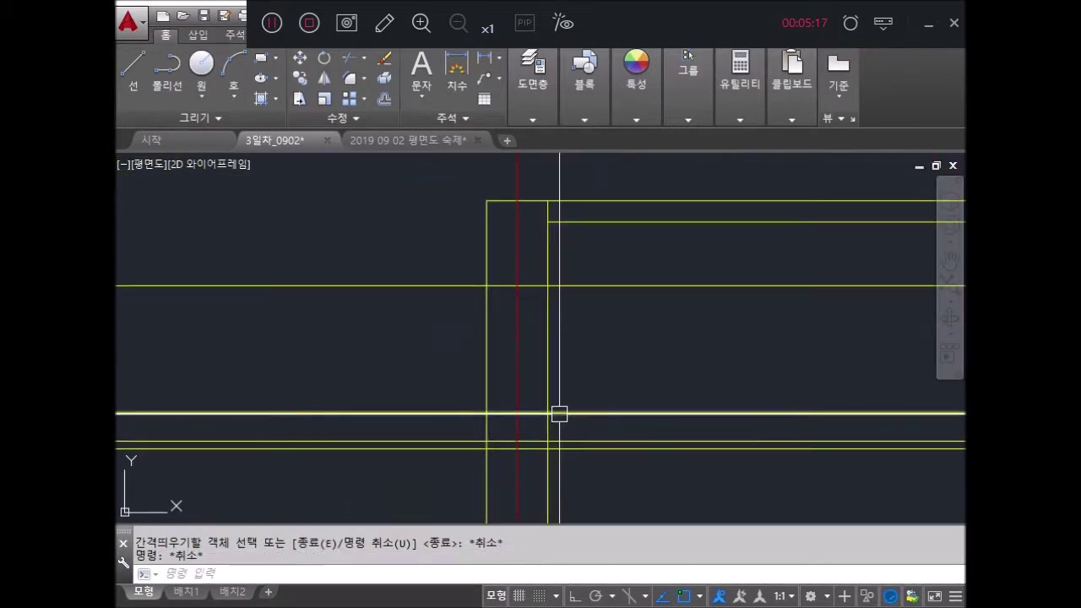
type("E")
Step: Erase the extra footing lines below the slab
key("Return")
left_click(459, 440)
key("Return")
key("Return")
left_click(454, 422)
left_click(434, 466)
key("Return")
Step: Offset the slab line 900 down, then that new line 300 further down
type("o")
key("Return")
type("9")
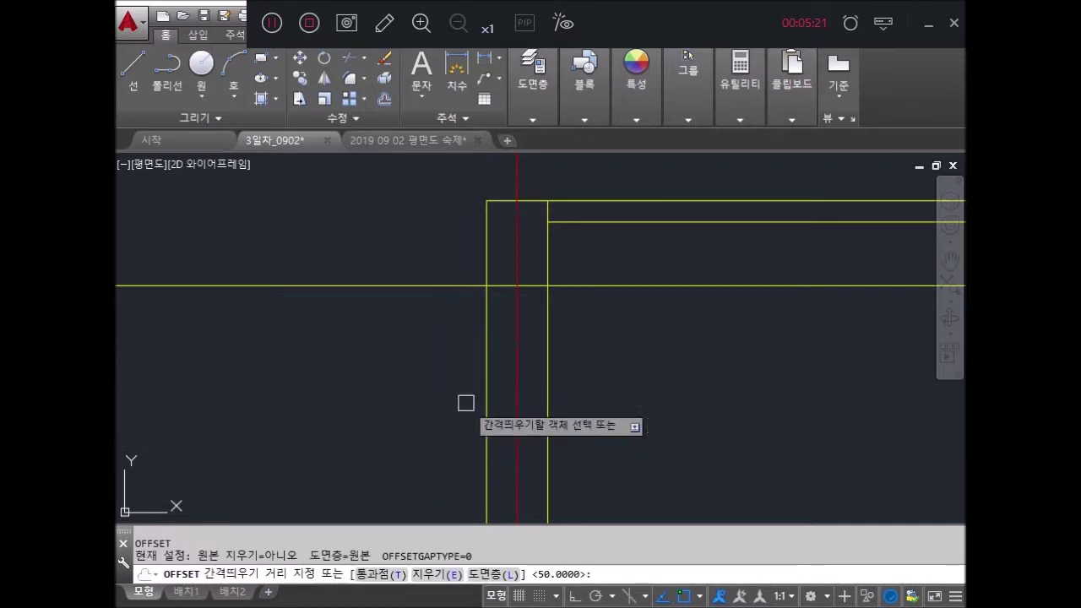
left_click(458, 286)
left_click(432, 437)
key("Return")
key("Return")
type("3")
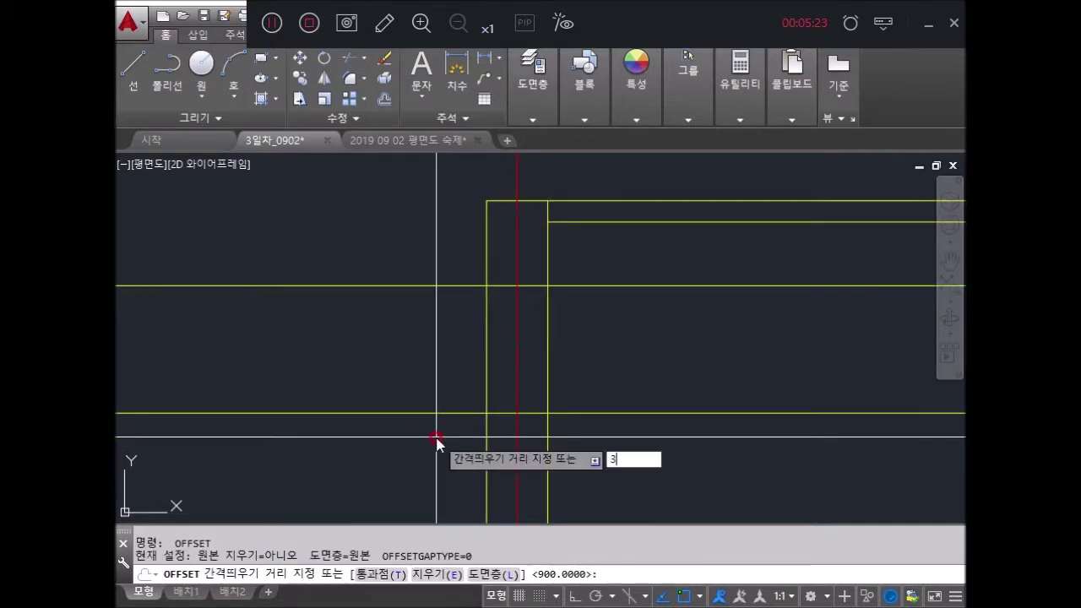
left_click(431, 416)
left_click(441, 466)
key("Return")
Step: Add footing lines offset 50 and then 200 below the lowest footing line
key("Return")
type("30")
key("Return")
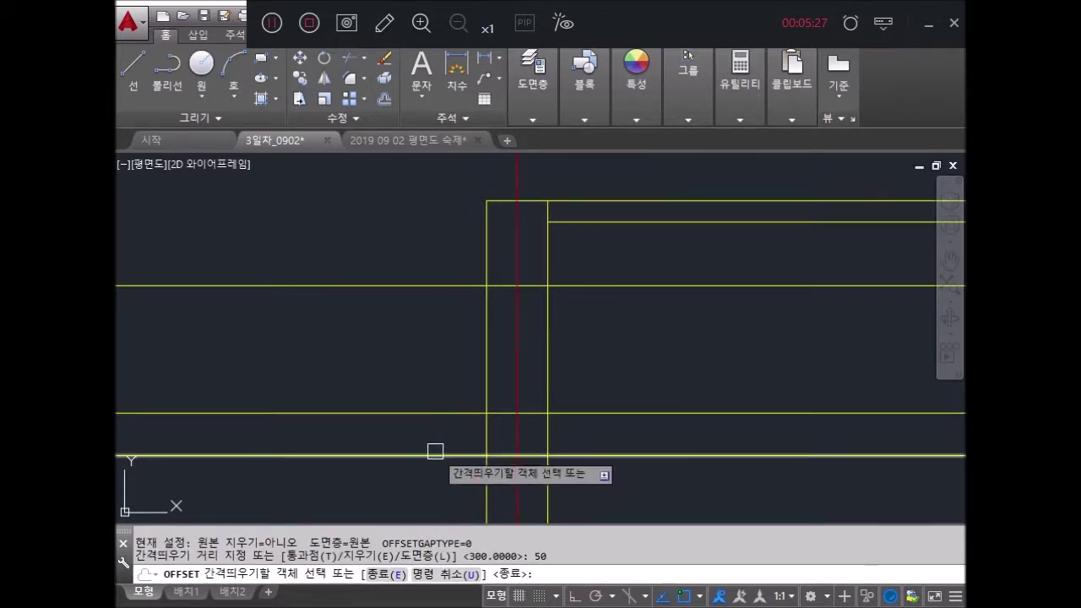
left_click(434, 455)
left_click(453, 504)
key("Return")
key("Return")
type("2000")
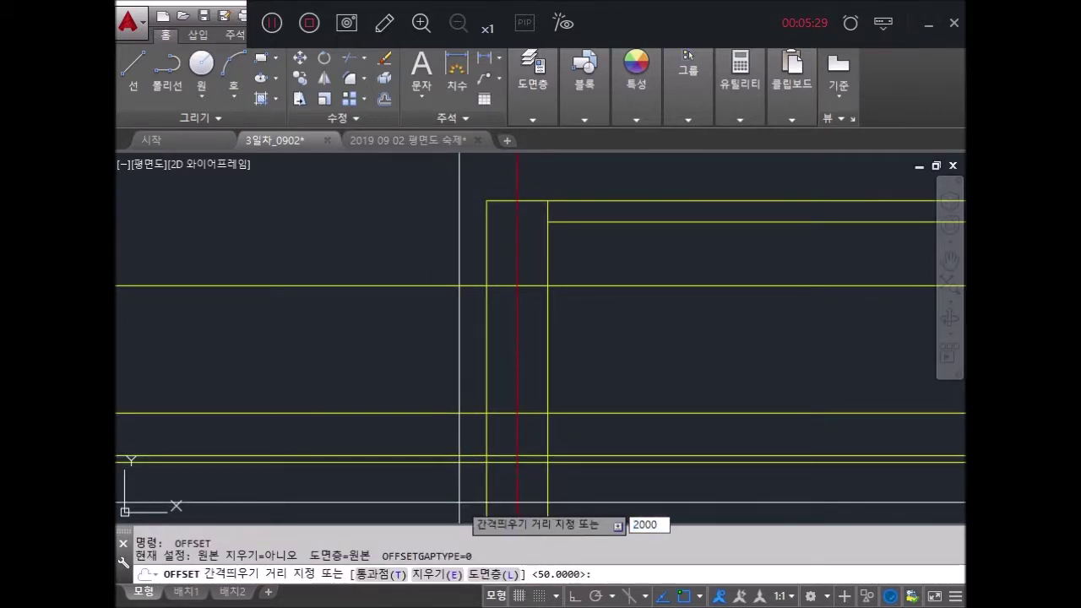
key("Return")
left_click(406, 462)
left_click(406, 470)
Step: Offset both wall faces outward, then the new side lines 100 further out on each side
left_click(482, 385)
left_click(482, 385)
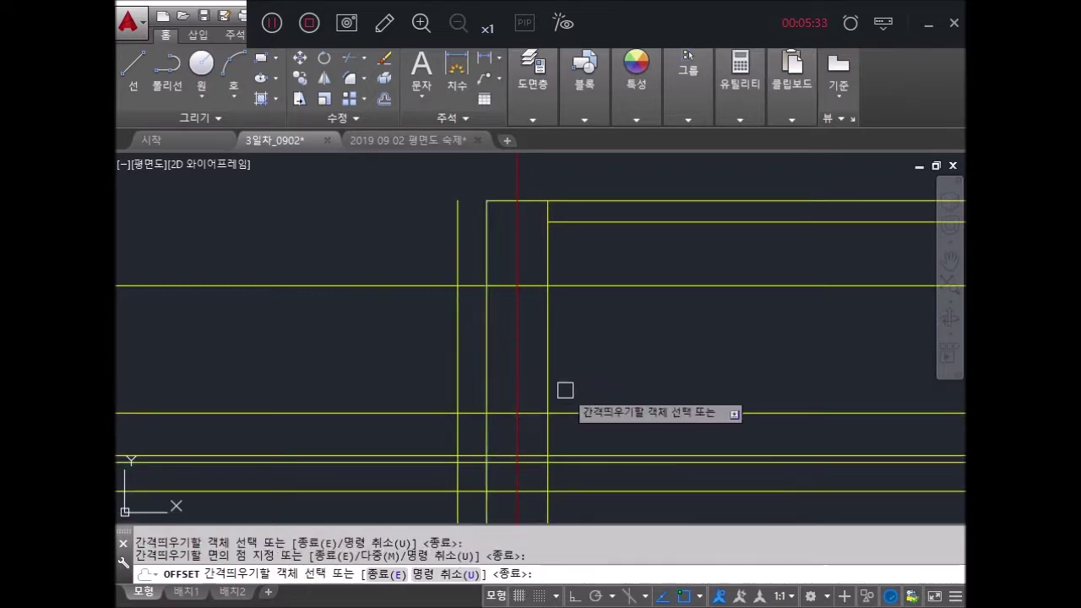
left_click(549, 385)
left_click(562, 385)
key("Return")
key("Return")
type("100")
key("Return")
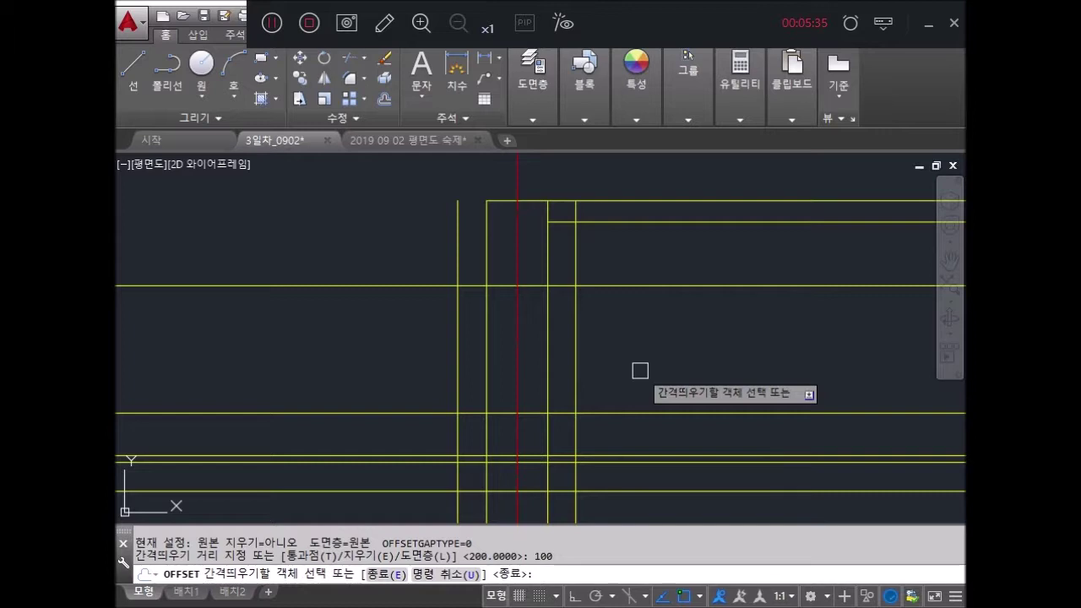
left_click(457, 397)
left_click(437, 394)
left_click(581, 391)
left_click(621, 391)
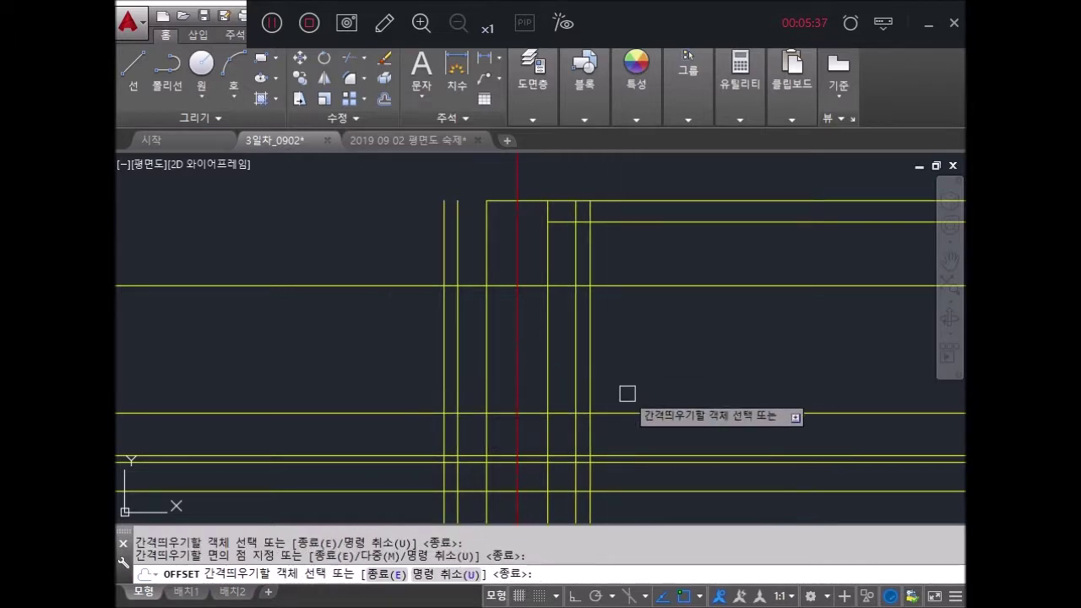
key("Escape")
key("Escape")
key("Escape")
Step: Start a rectangle at the first corner of the upper footing block
type("c")
key("Return")
left_click(457, 413)
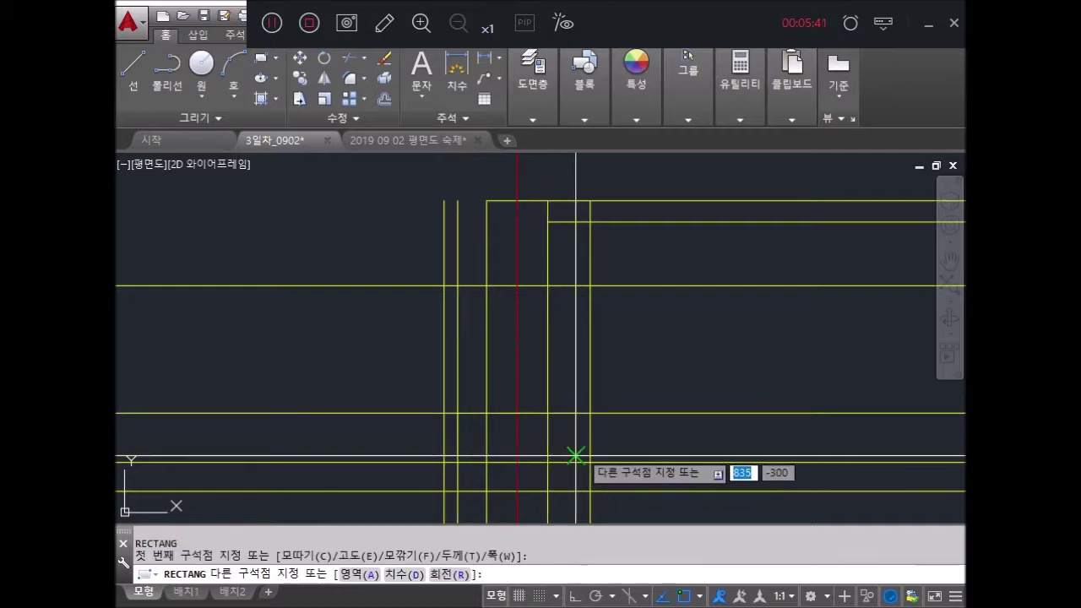
Step: Draw the three stepped footing rectangles, ending with the wide base block
left_click(535, 456)
key("Return")
left_click(443, 454)
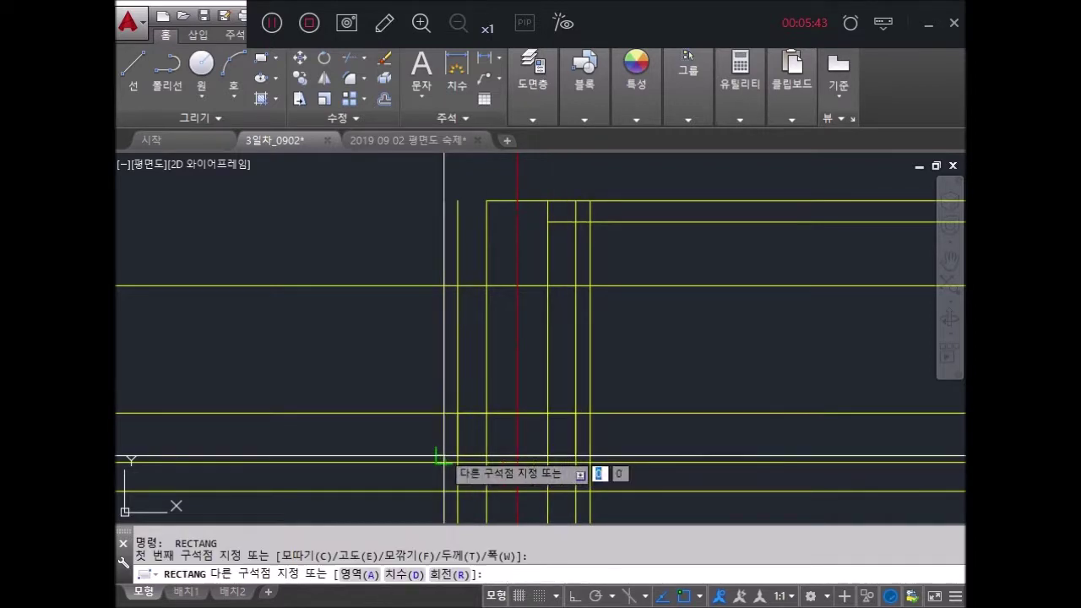
left_click(586, 459)
key("Return")
left_click(442, 459)
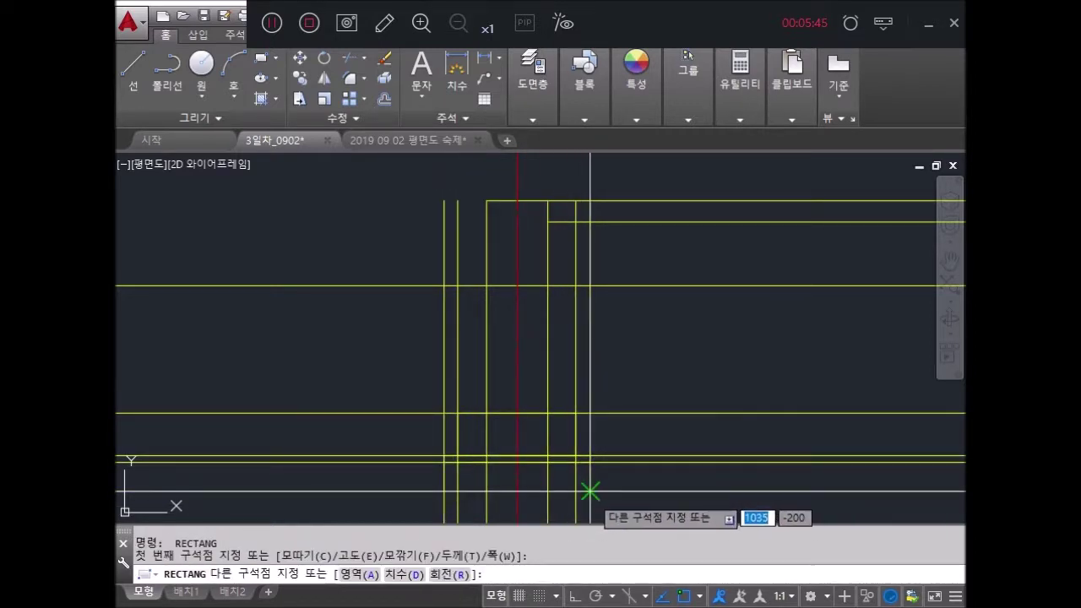
left_click(589, 491)
Step: Erase the horizontal and vertical construction lines around the footing
type("e")
key("Return")
left_click(651, 507)
left_click(640, 391)
key("Return")
key("Return")
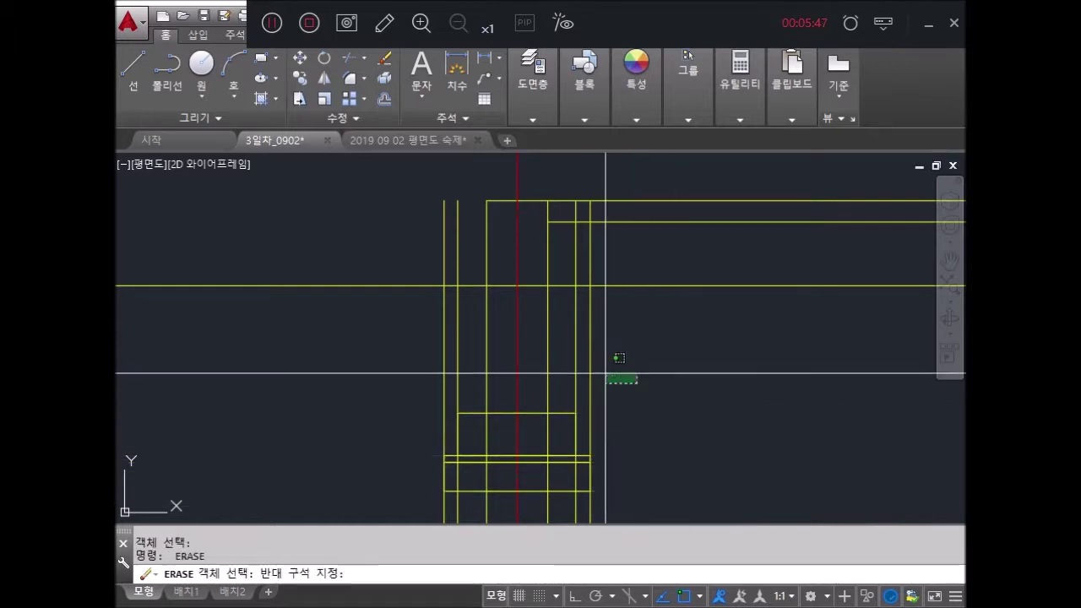
left_click(564, 357)
left_click(465, 372)
left_click(415, 367)
key("Return")
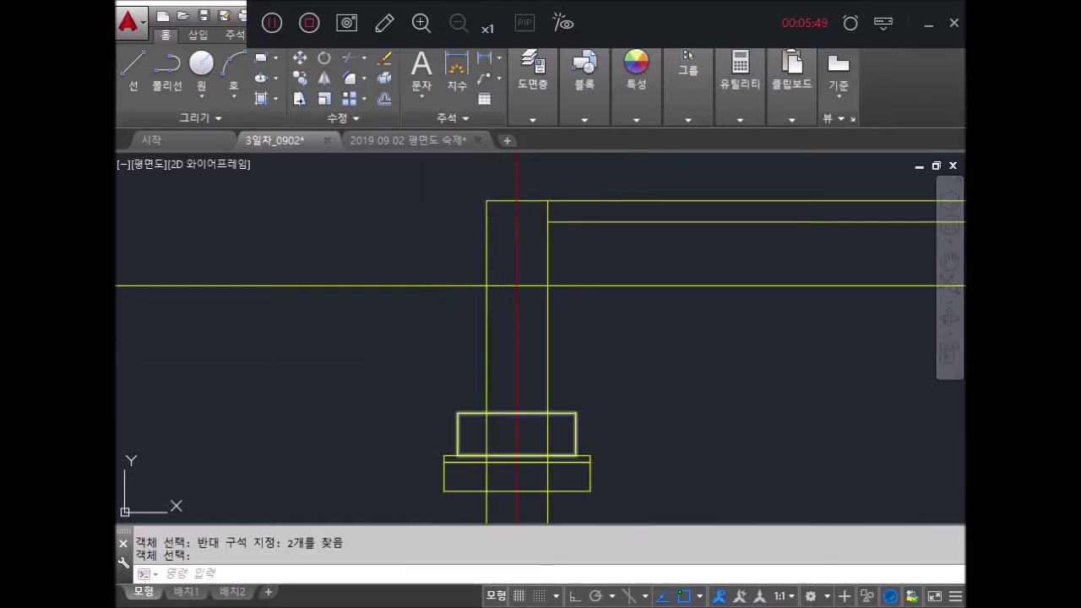
type("tr")
Step: Trim the wall line inside the footing, then cancel a further erase
key("Return")
key("Return")
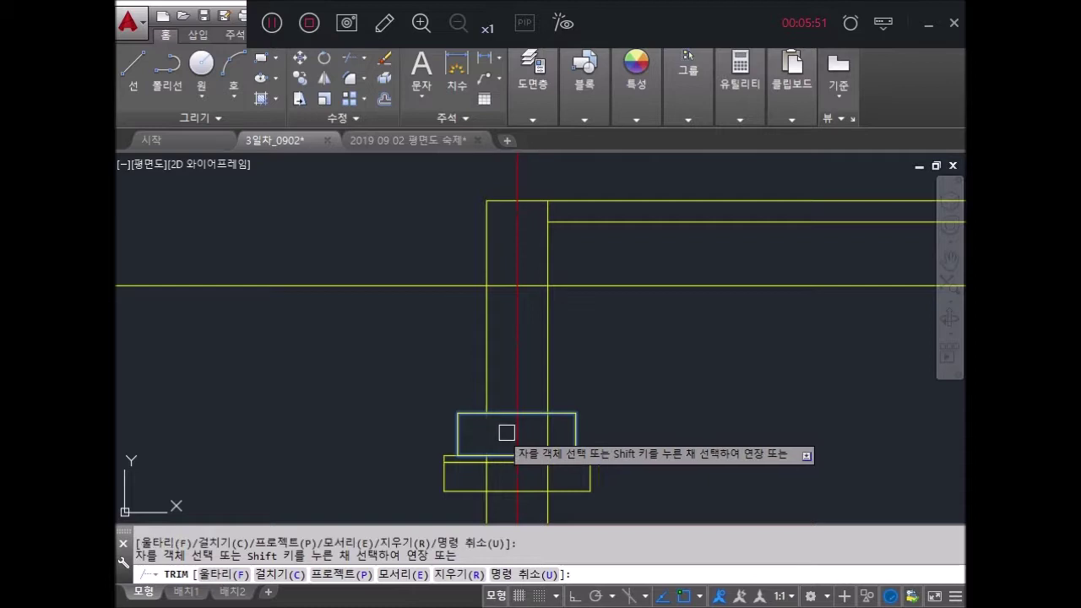
left_click(533, 414)
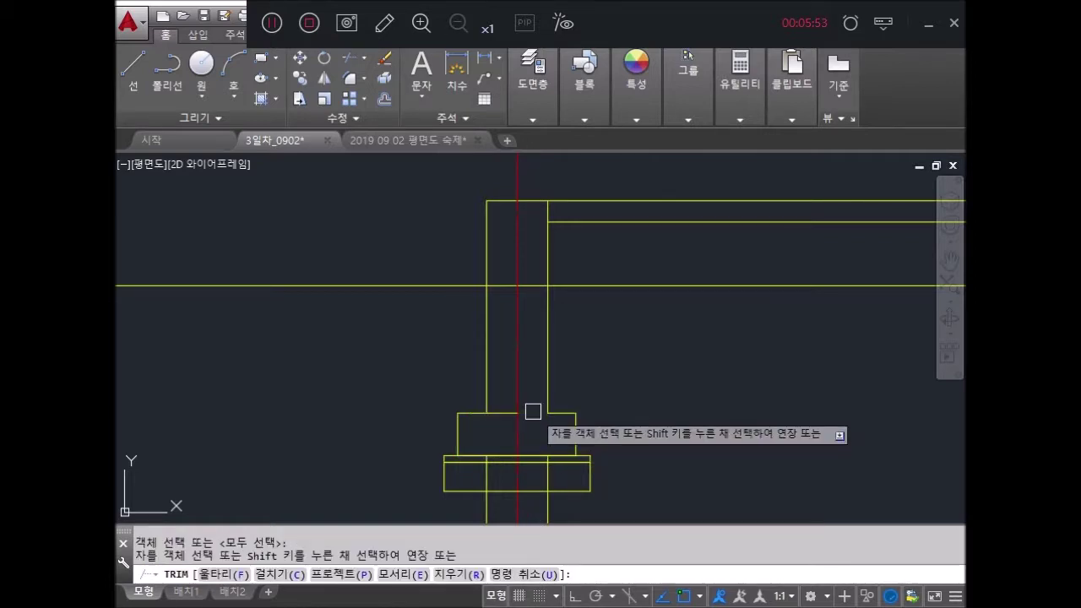
key("Escape")
type("e")
key("Return")
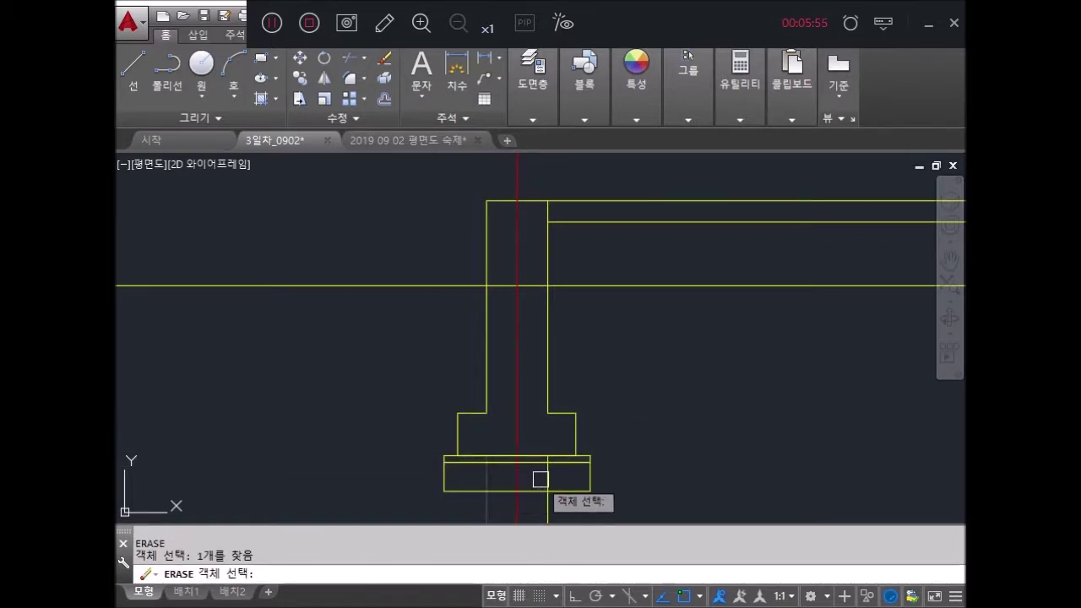
scroll(533, 338, "down", 4)
key("Escape")
key("Escape")
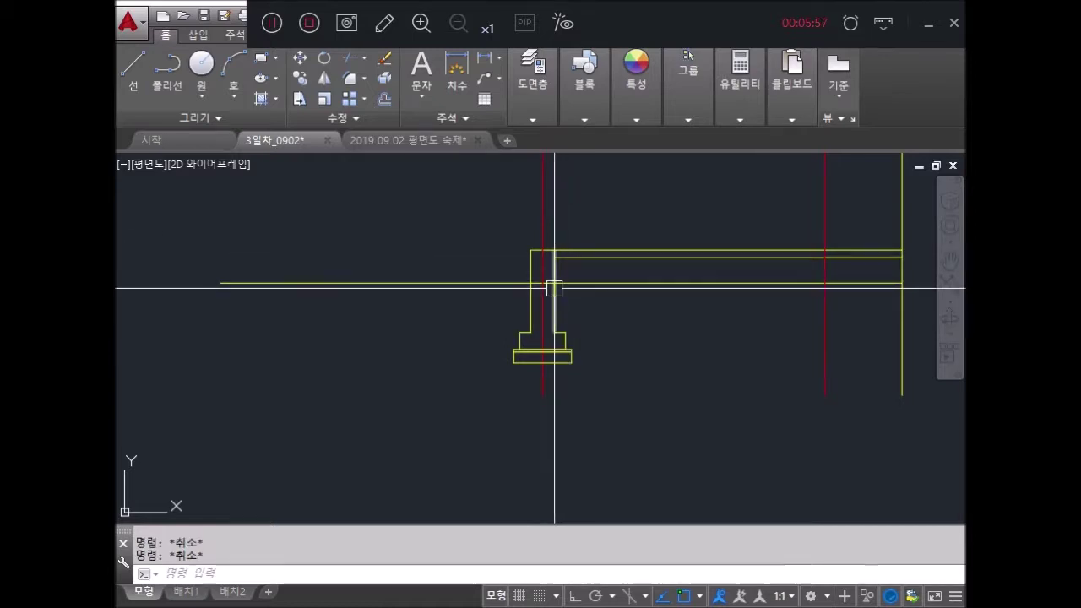
type("tr")
key("Return")
key("Return")
scroll(591, 279, "down", 3)
middle_click_drag(583, 273, 603, 373)
scroll(603, 373, "down", 2)
middle_click_drag(599, 470, 599, 316)
scroll(599, 316, "up", 3)
scroll(599, 316, "up", 2)
scroll(650, 348, "up", 2)
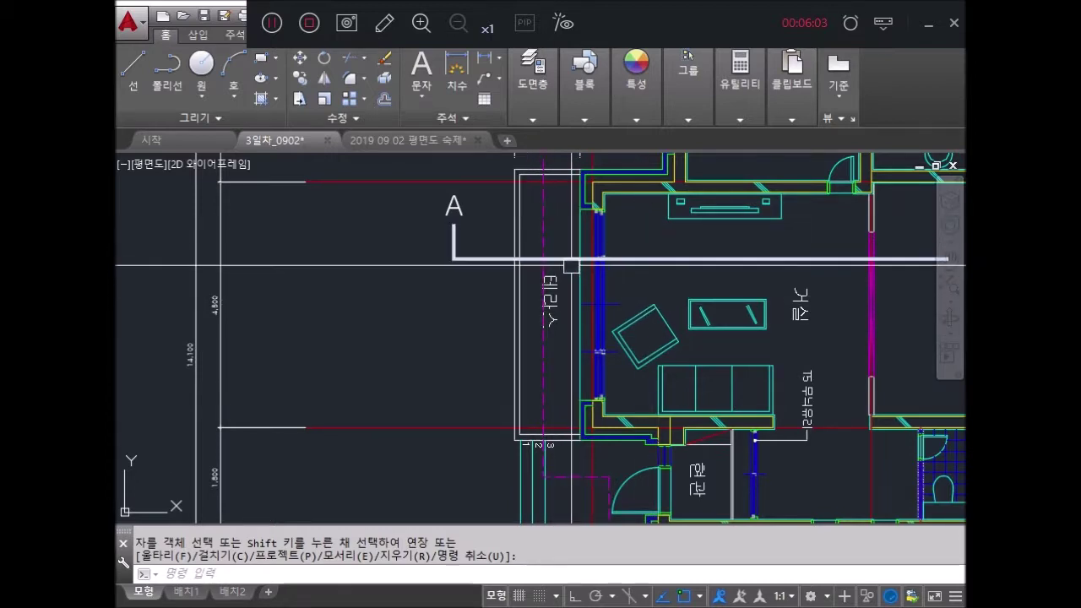
middle_click_drag(572, 266, 555, 354)
scroll(526, 386, "up", 2)
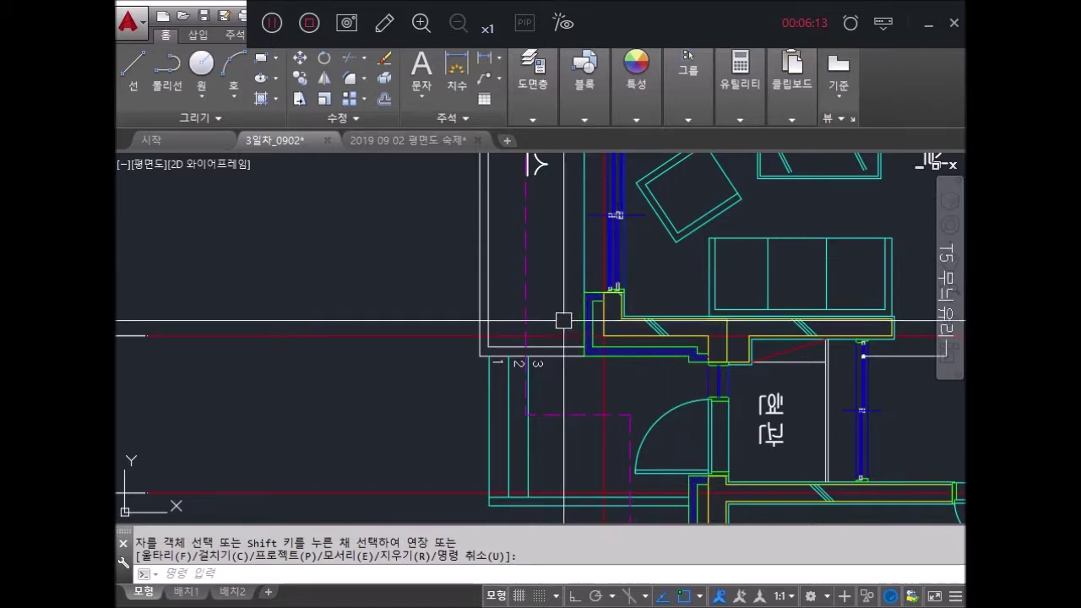
scroll(562, 266, "down", 5)
mouse_move(580, 234)
middle_mouse_down()
mouse_move(642, 352)
mouse_move(667, 333)
mouse_move(620, 253)
middle_mouse_up()
scroll(666, 333, "up", 5)
scroll(620, 253, "up", 2)
key("Escape")
left_click(625, 253)
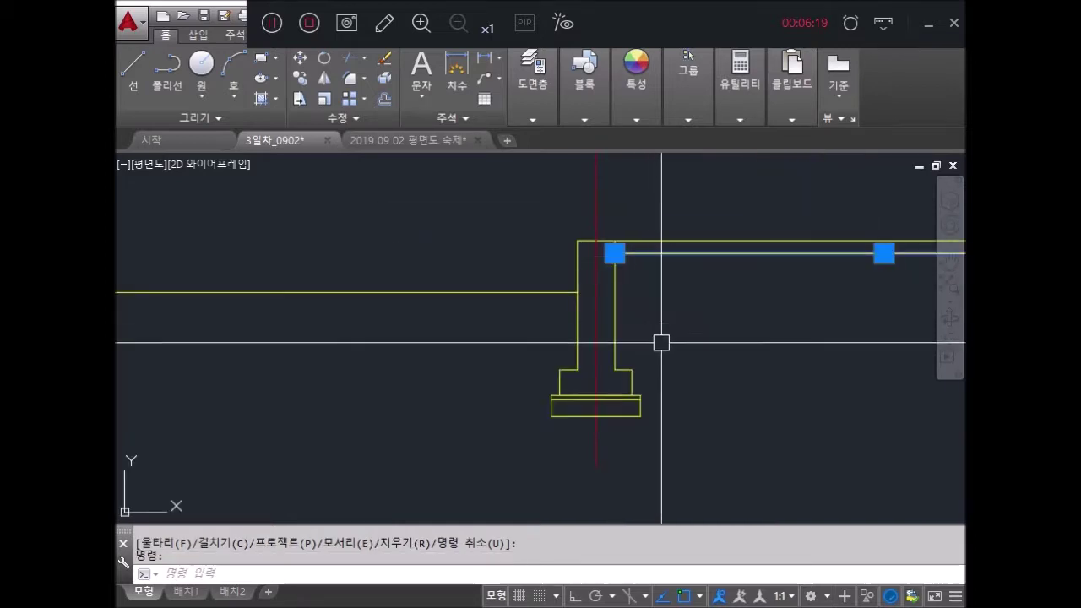
key("Escape")
key("Escape")
key("Return")
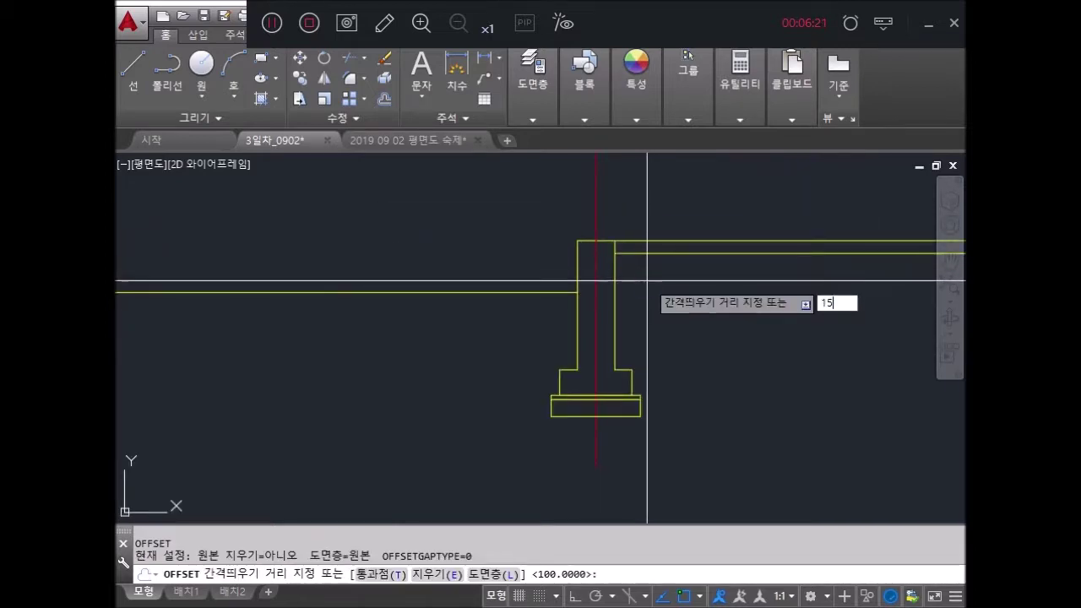
type("150")
key("Return")
left_click(652, 253)
left_click(656, 258)
scroll(603, 231, "up", 4)
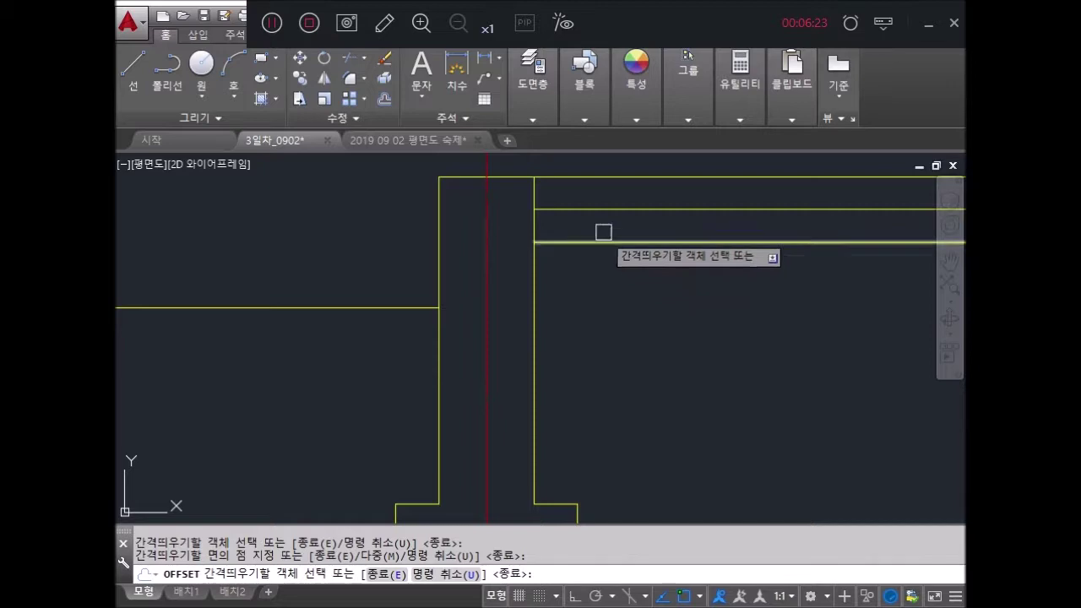
key("Escape")
key("Escape")
key("Escape")
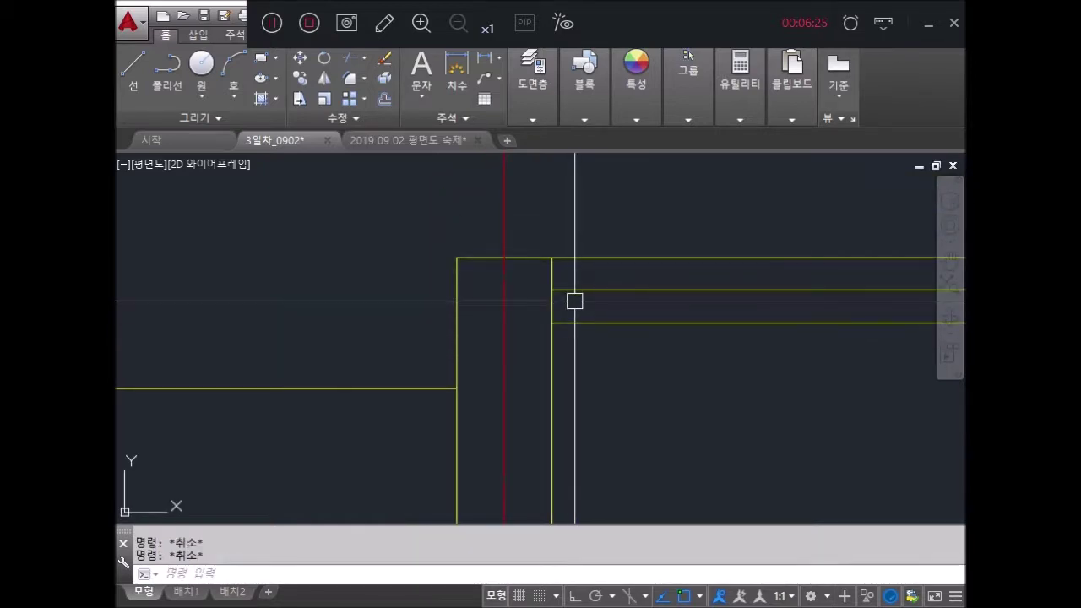
type("tr")
key("Return")
key("Return")
scroll(603, 338, "down", 2)
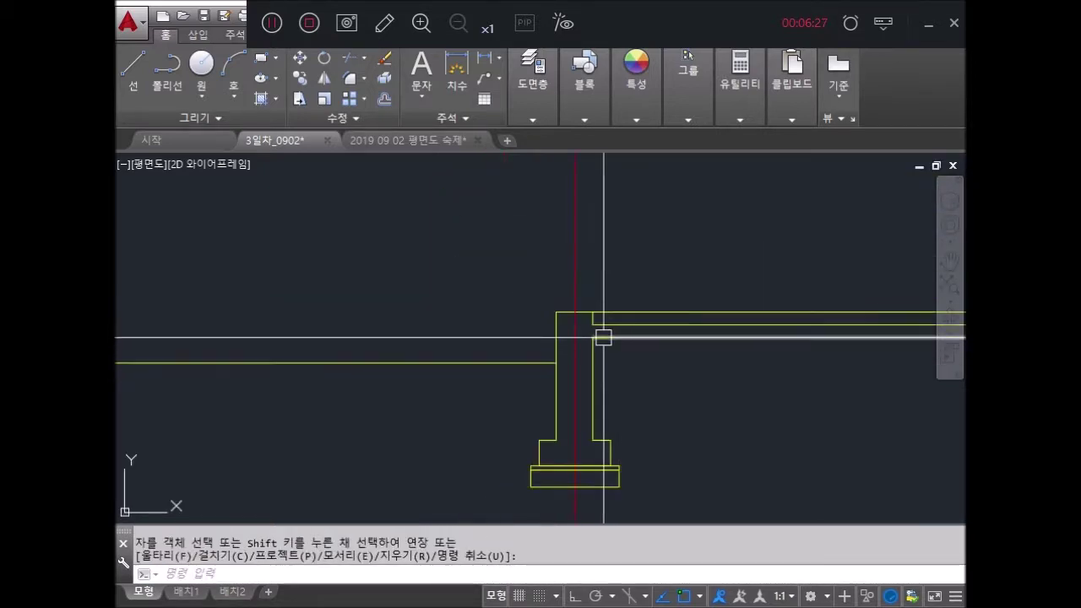
key("Escape")
key("Escape")
scroll(583, 342, "down", 2)
scroll(609, 357, "up", 3)
mouse_move(608, 357)
middle_mouse_down()
mouse_move(609, 161)
mouse_move(618, 310)
middle_mouse_up()
scroll(652, 246, "down", 3)
scroll(609, 175, "up", 5)
scroll(618, 310, "up", 2)
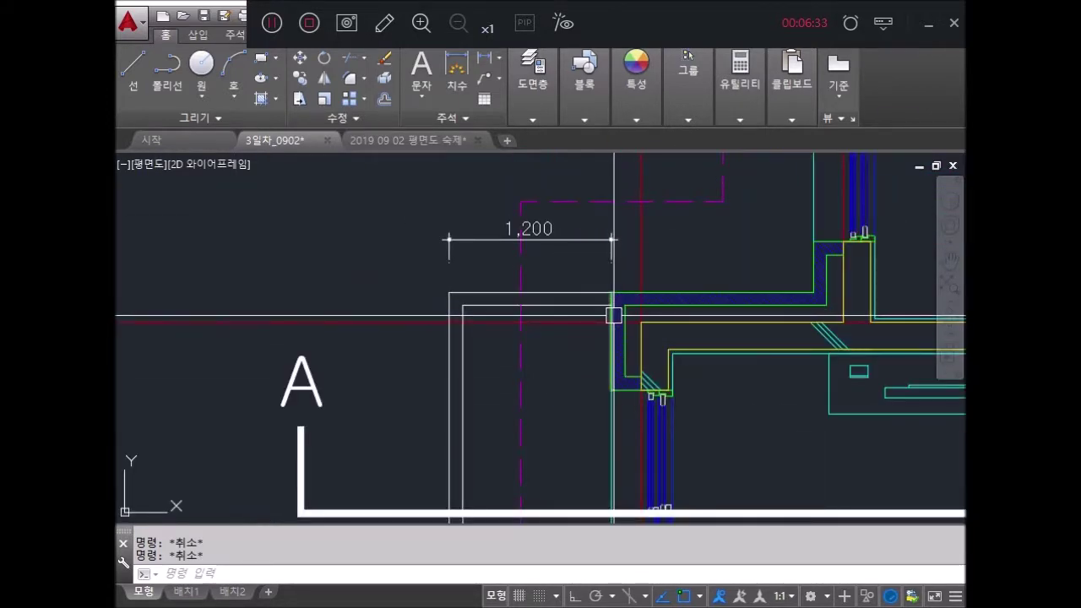
scroll(535, 305, "down", 1)
scroll(560, 162, "down", 3)
scroll(560, 414, "up", 1)
scroll(574, 312, "up", 3)
scroll(566, 311, "up", 5)
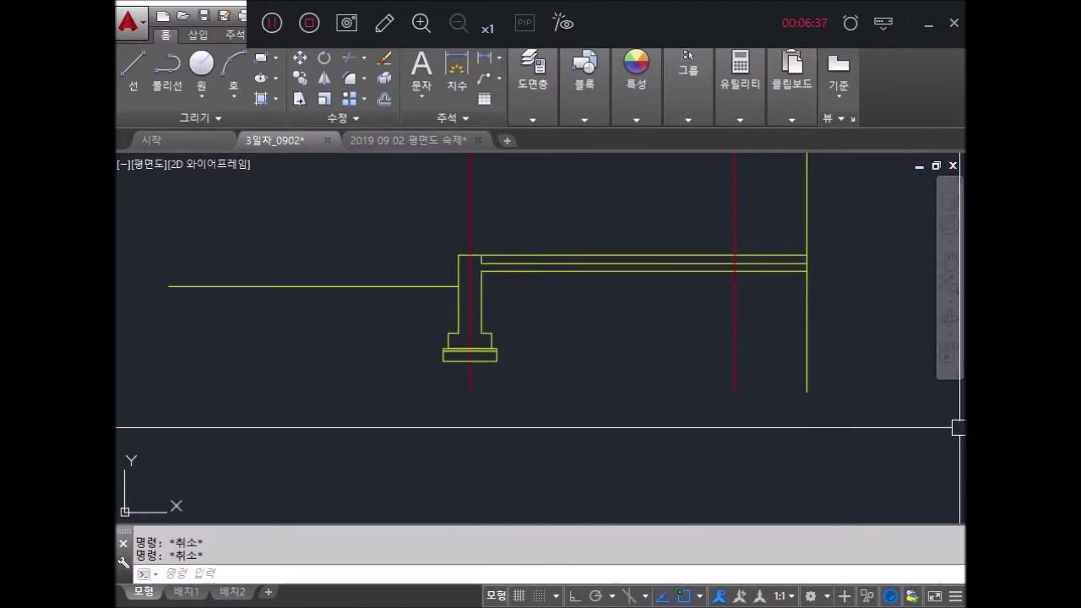
Step: Offset the footing's left edge 1200 to the left
type("o")
key("space")
type("1")
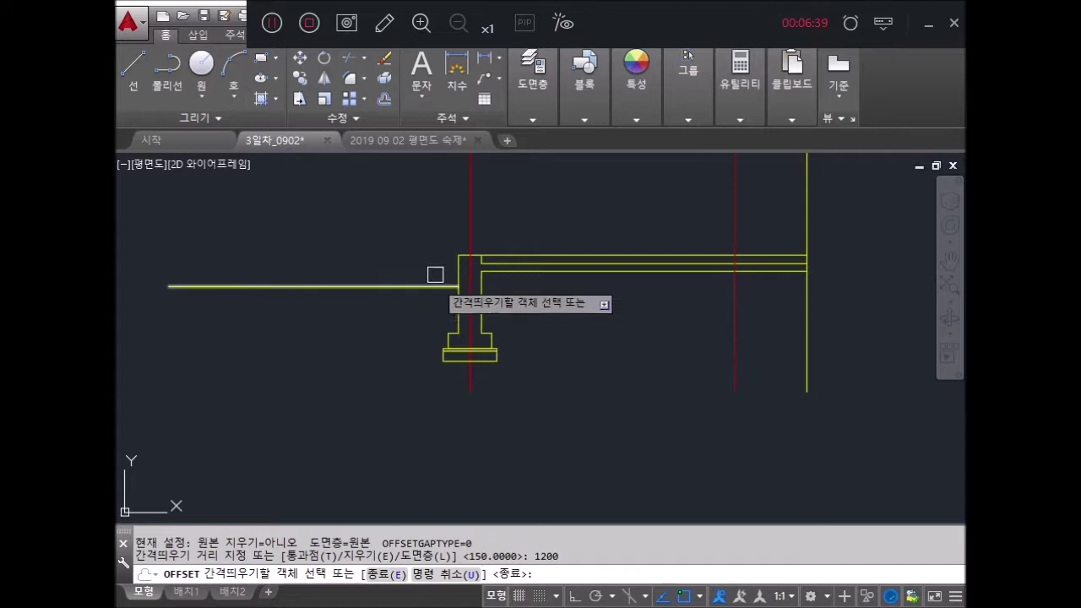
left_click(459, 270)
left_click(420, 290)
middle_click_drag(420, 290, 531, 363)
key("Escape")
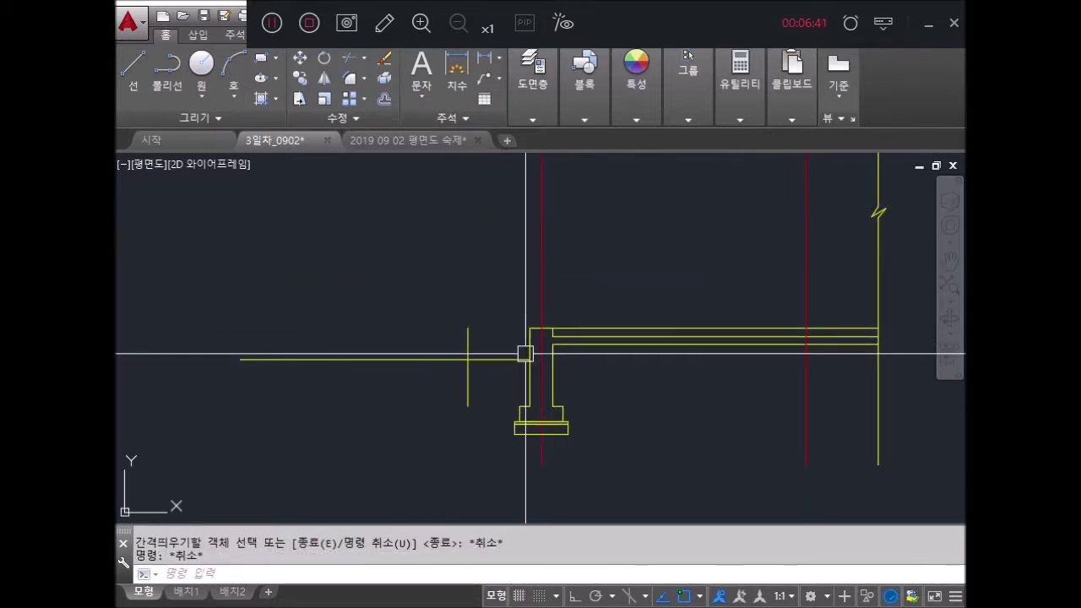
Step: Extend the slab lines to the new left vertical line
type("ex")
key("Return")
left_click(524, 341)
key("Return")
scroll(566, 353, "up", 4)
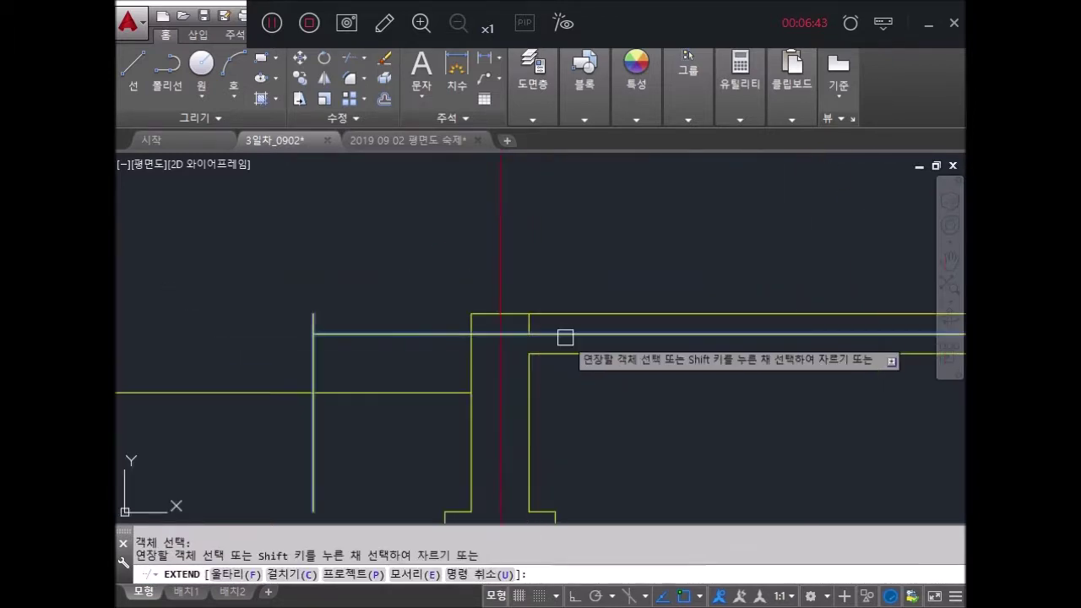
key("Return")
middle_click_drag(423, 355, 550, 315)
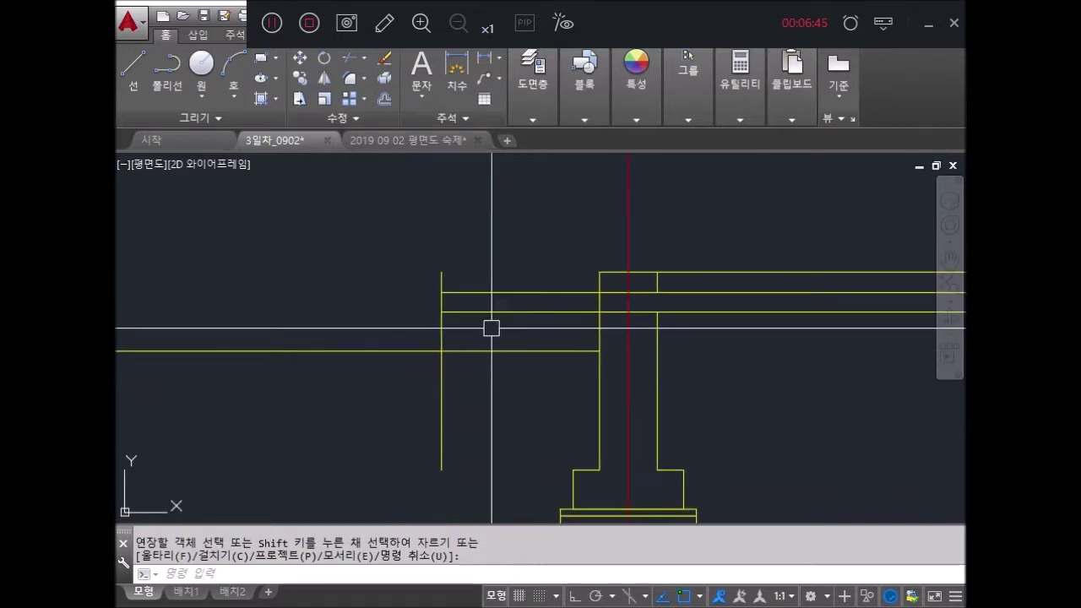
key("Escape")
key("Escape")
Step: Offset the new left vertical line 150 to the right to form the downstand
type("o")
key("Return")
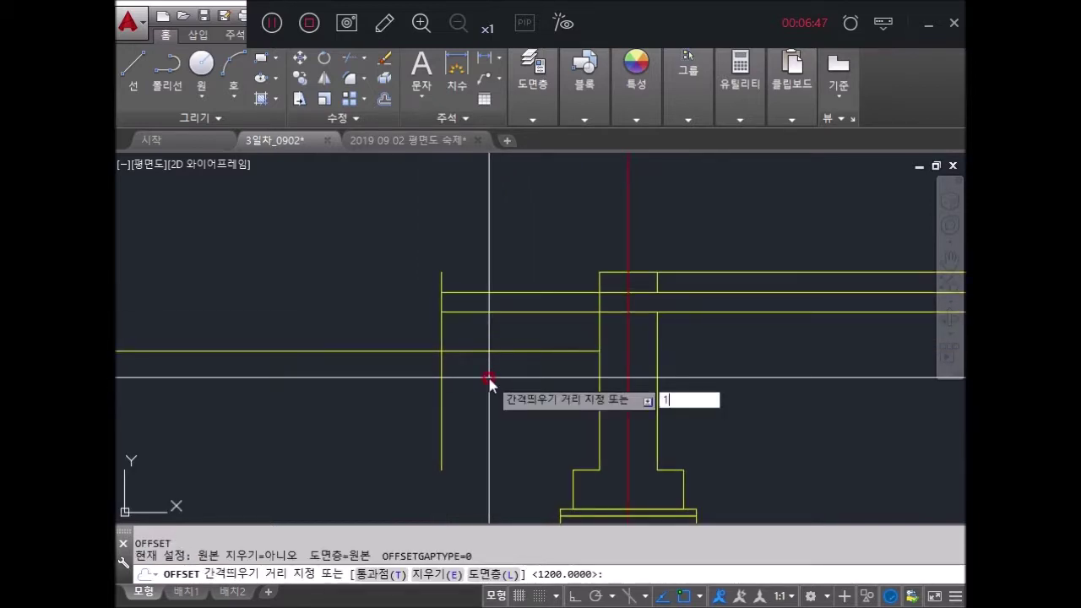
type("150")
key("Return")
left_click(441, 448)
left_click(506, 413)
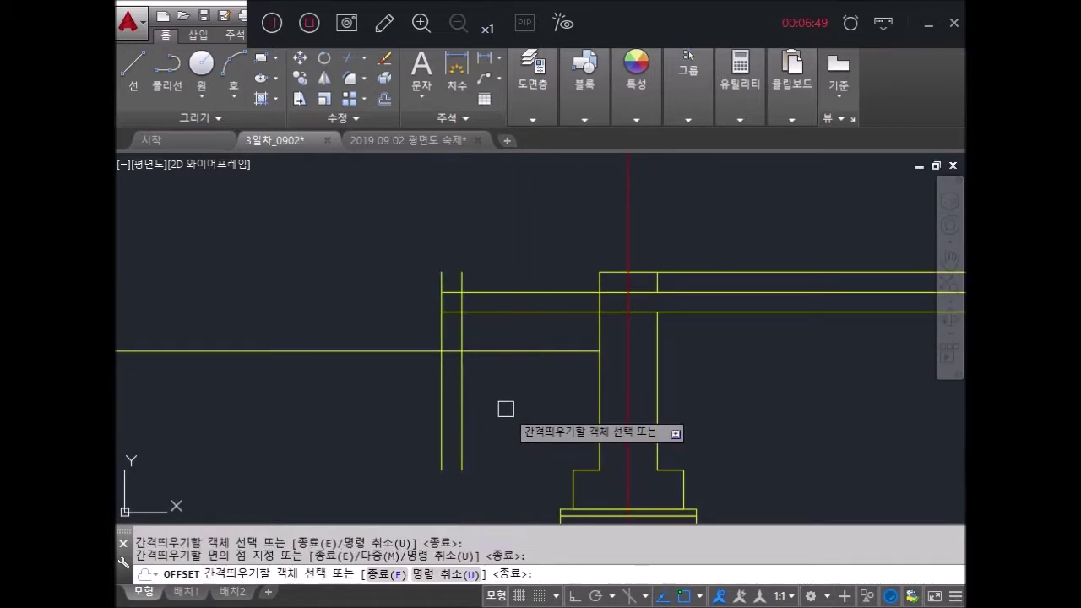
key("Escape")
key("Escape")
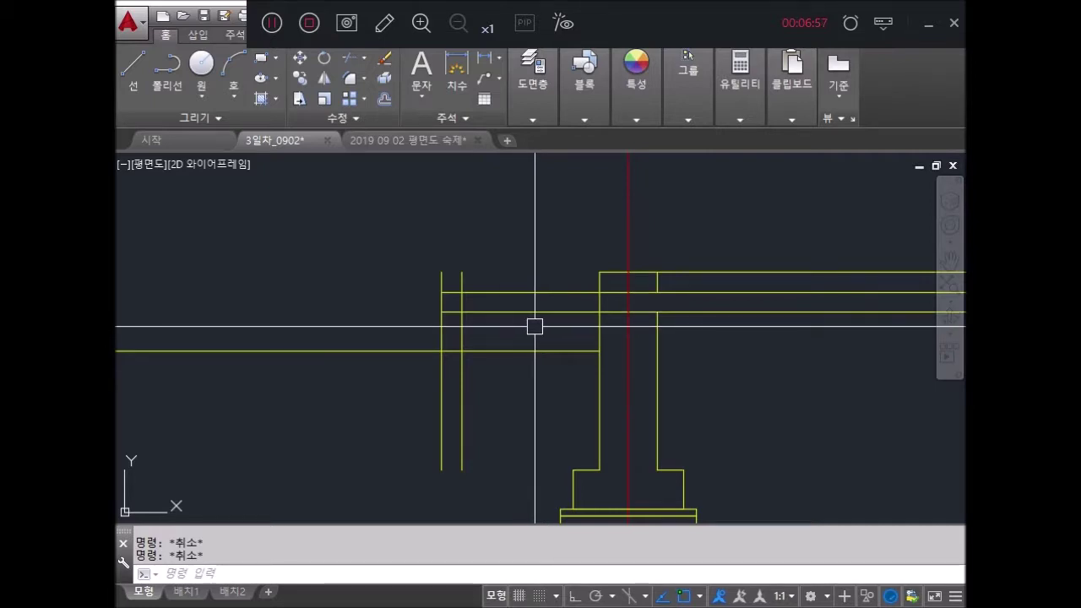
type("f")
Step: Fillet the downstand's outer and inner corners with the slab lines
key("Return")
left_click(473, 293)
left_click(441, 338)
key("Return")
left_click(462, 321)
left_click(473, 312)
key("Return")
key("Escape")
Step: Offset the lower slab line 300 downward as a footing guide
type("o")
key("Return")
type("300")
key("Return")
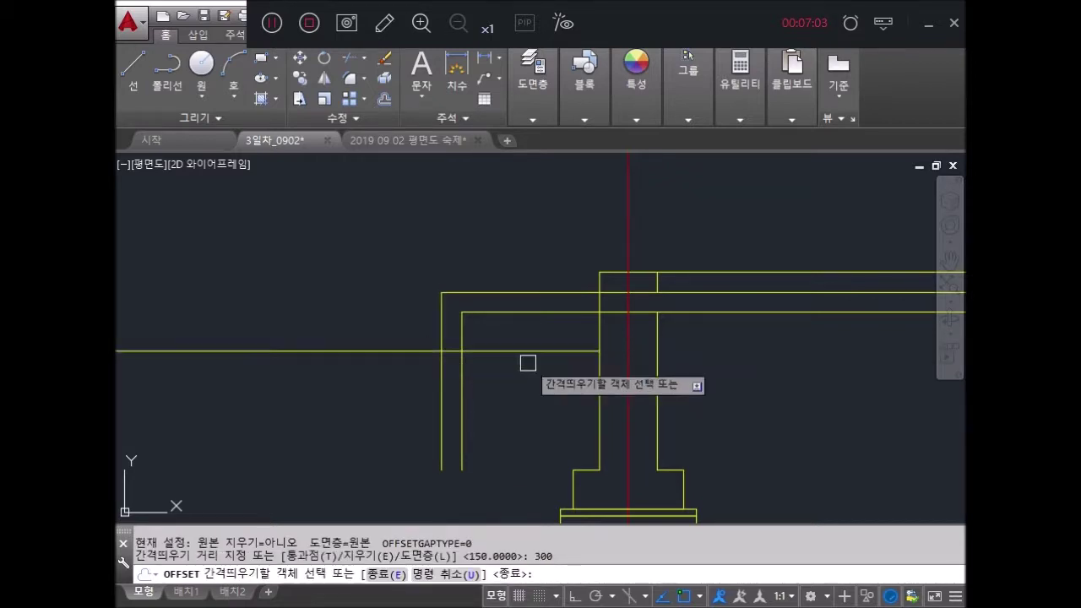
left_click(434, 350)
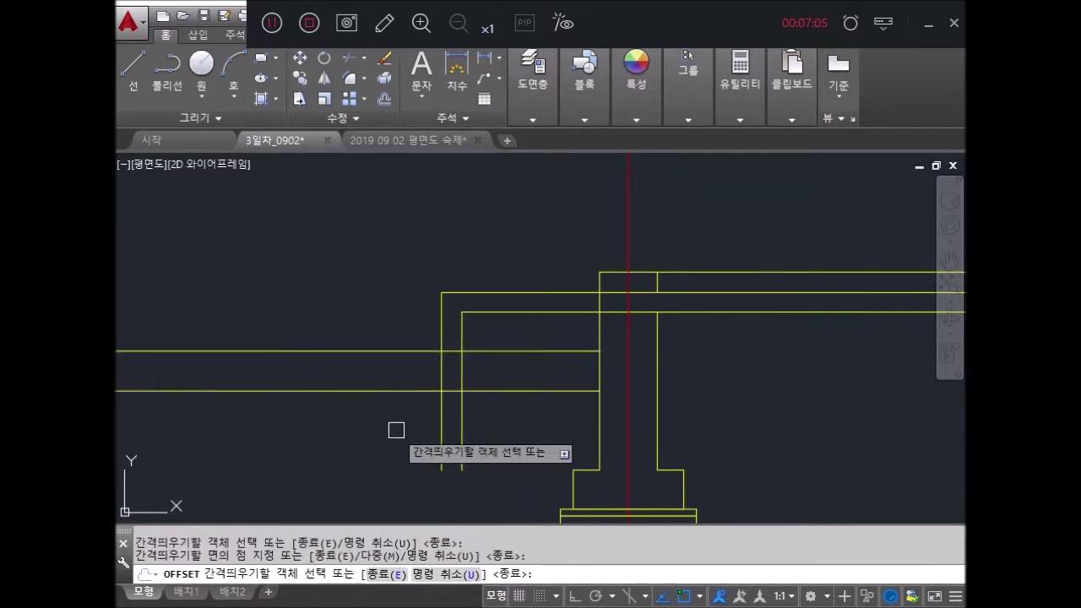
left_click(396, 430)
middle_click_drag(586, 408, 628, 366)
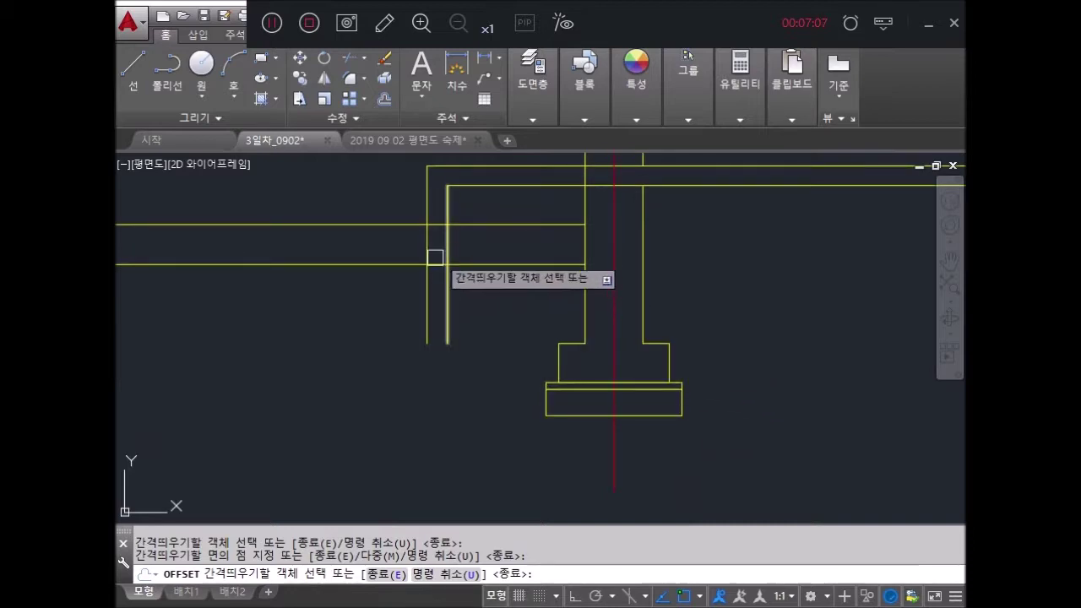
key("Escape")
Step: Add horizontal guide lines offset 50 and 200 below the new guide
type("100")
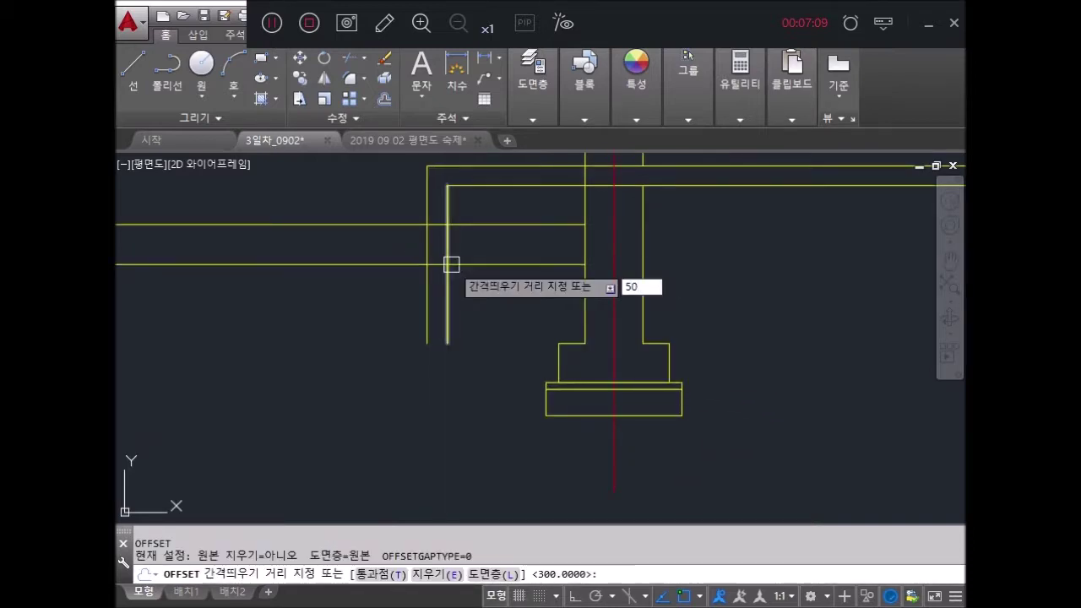
key("Return")
left_click(484, 265)
left_click(493, 284)
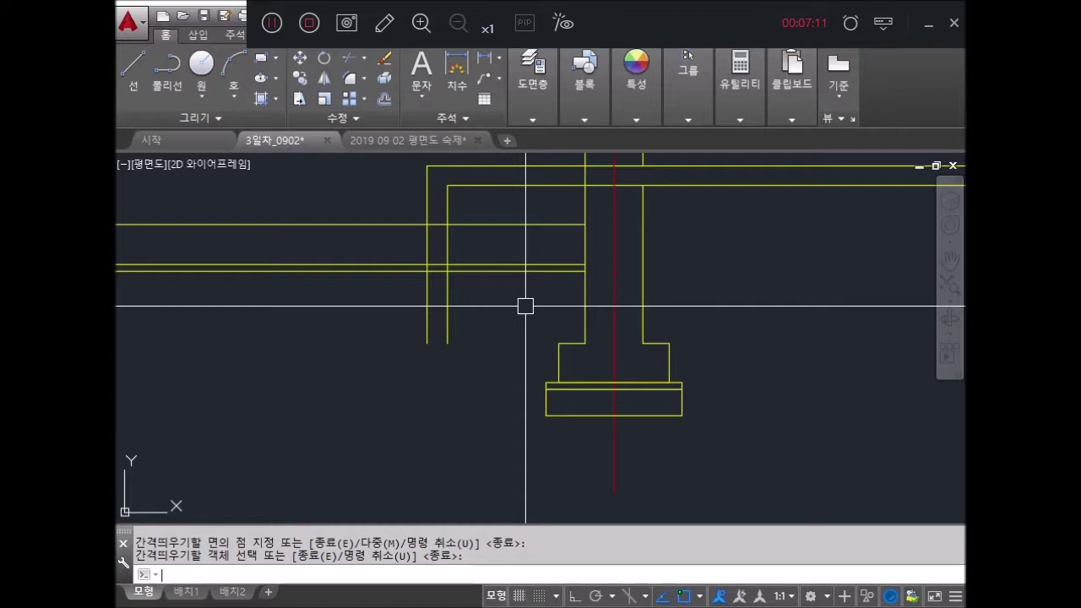
key("Return")
key("Return")
key("Return")
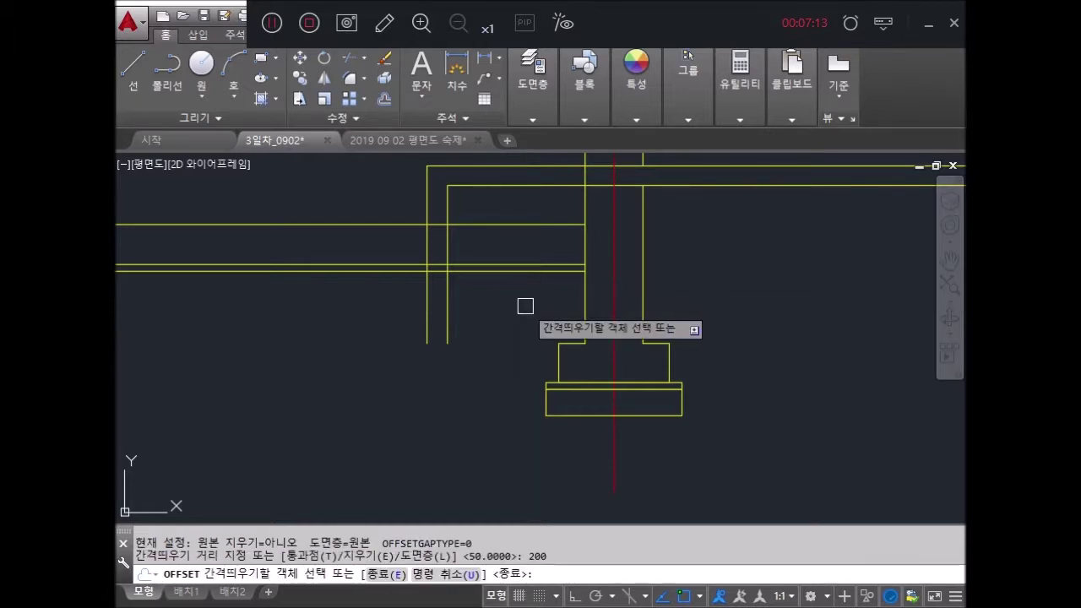
left_click(453, 265)
left_click(492, 315)
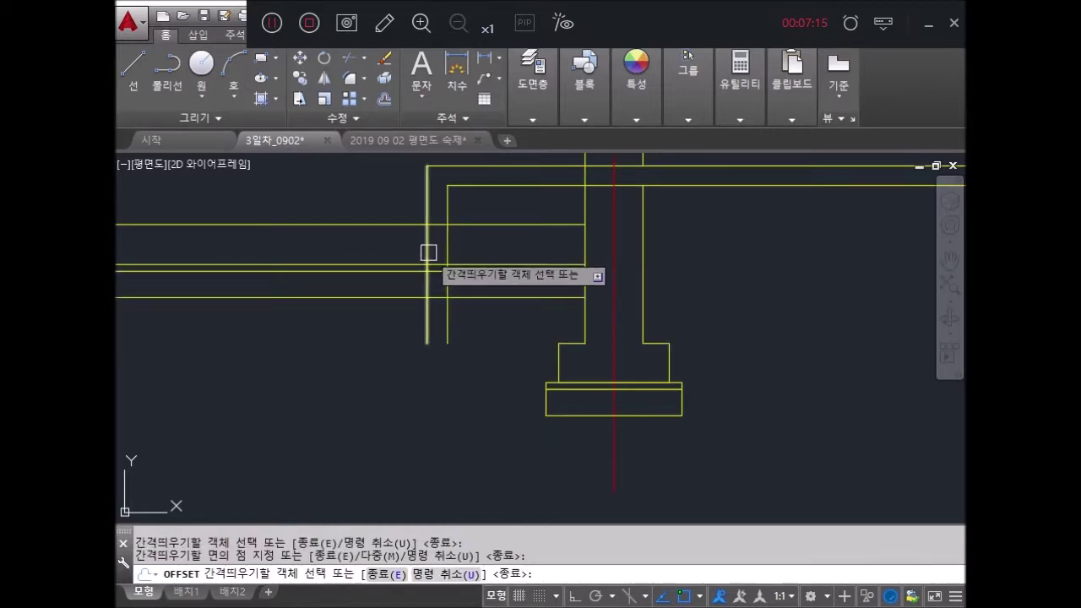
key("Return")
key("Return")
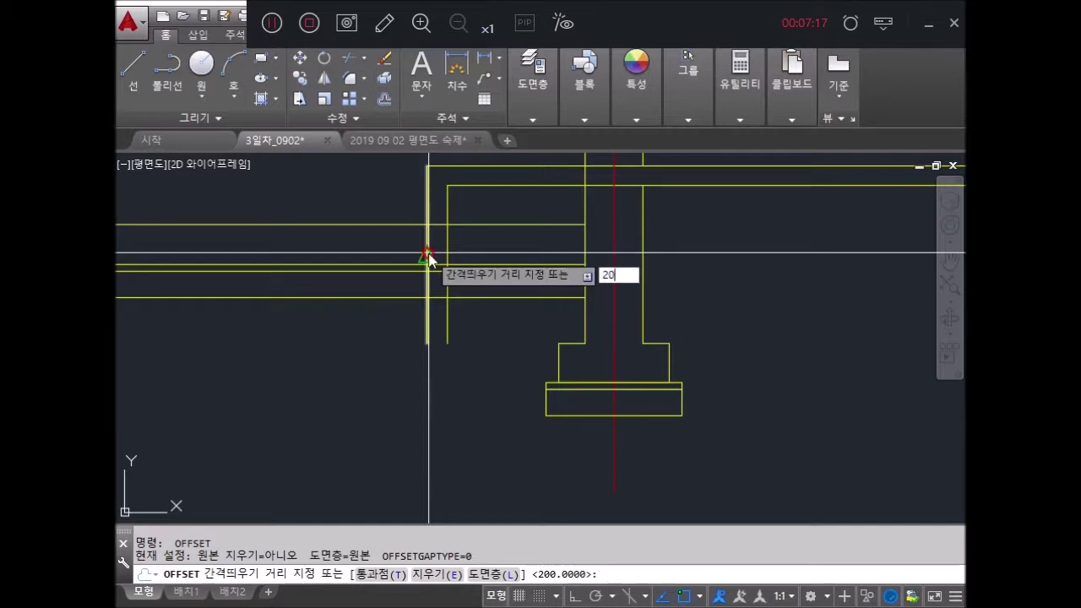
Step: Offset the downstand's outer and inner lines 200 outward on each side
type("0")
key("Return")
left_click(431, 250)
left_click(413, 252)
left_click(447, 254)
left_click(476, 251)
key("Escape")
key("Escape")
scroll(440, 321, "up", 2)
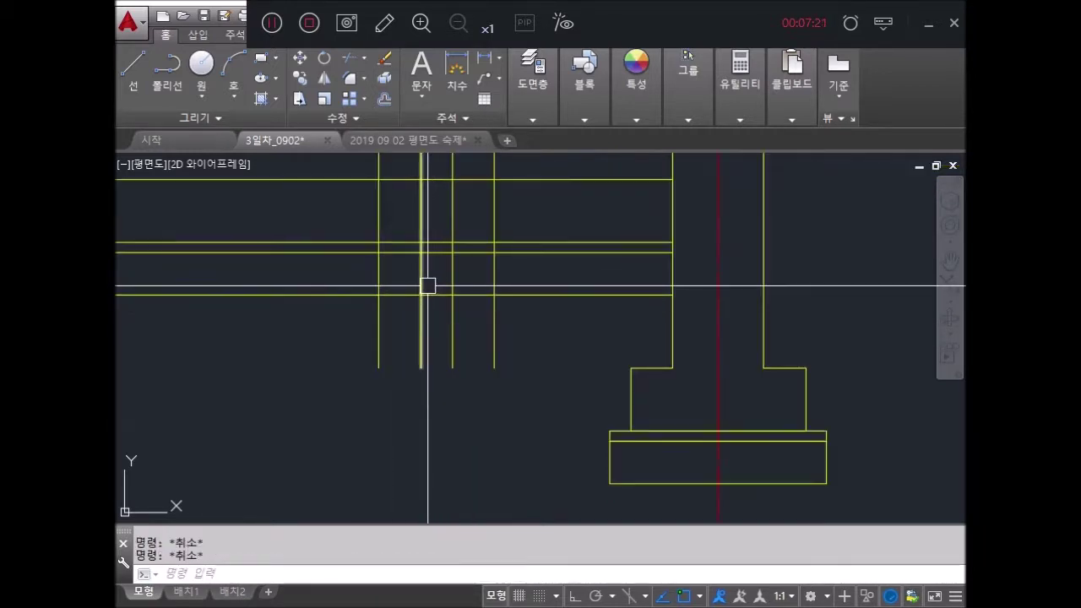
Step: Draw a rectangle from the guide intersection for the footing block
type("rec")
key("Return")
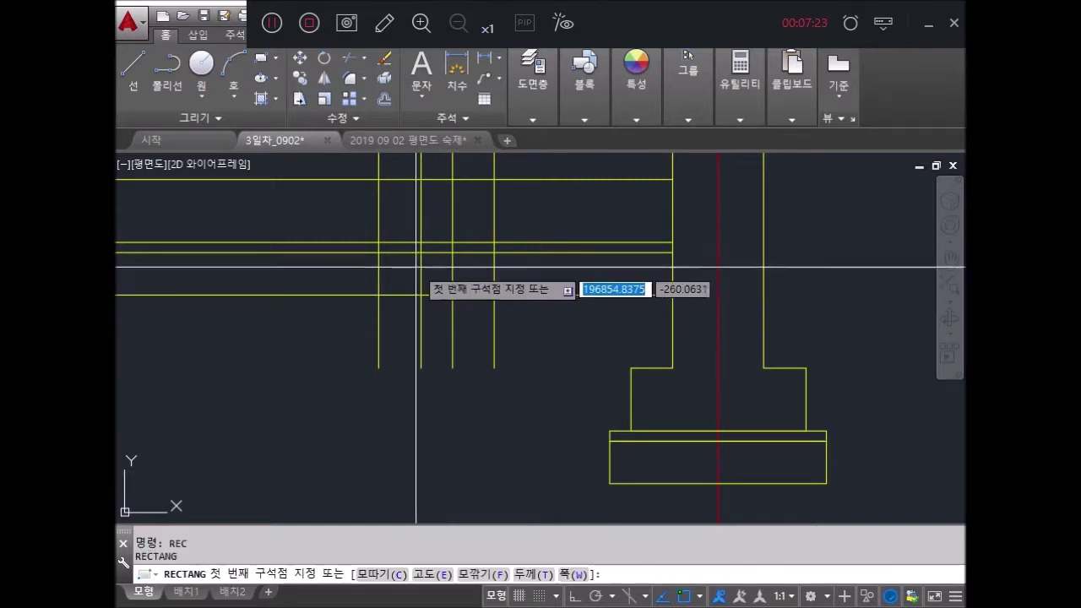
left_click(379, 243)
key("Return")
key("Return")
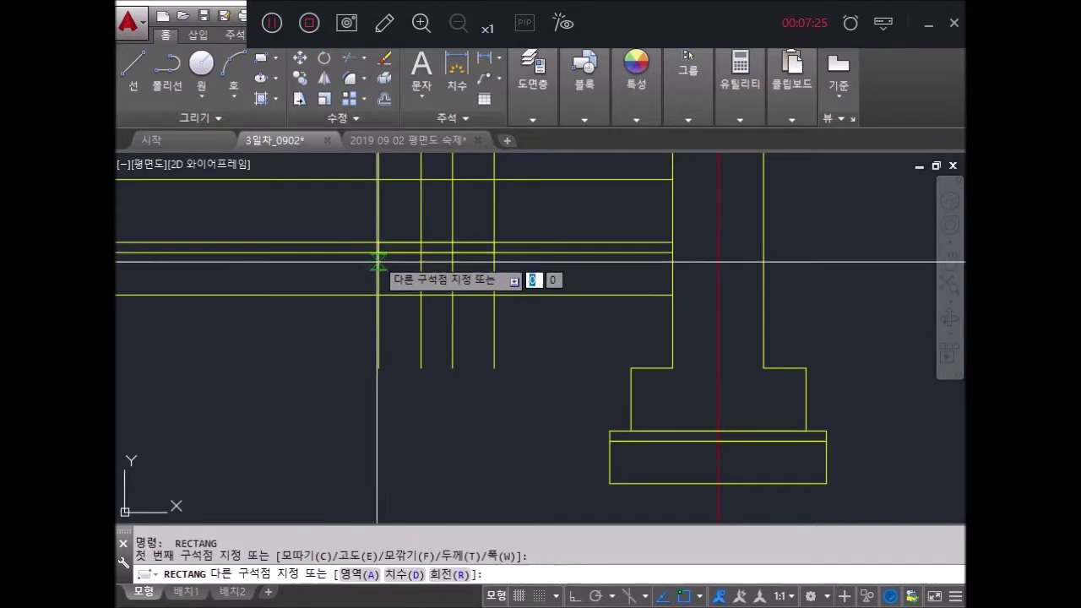
key("Escape")
Step: Erase the extra horizontal and vertical guide lines
type("e")
key("Return")
left_click(586, 329)
left_click(549, 215)
left_click(379, 222)
key("Return")
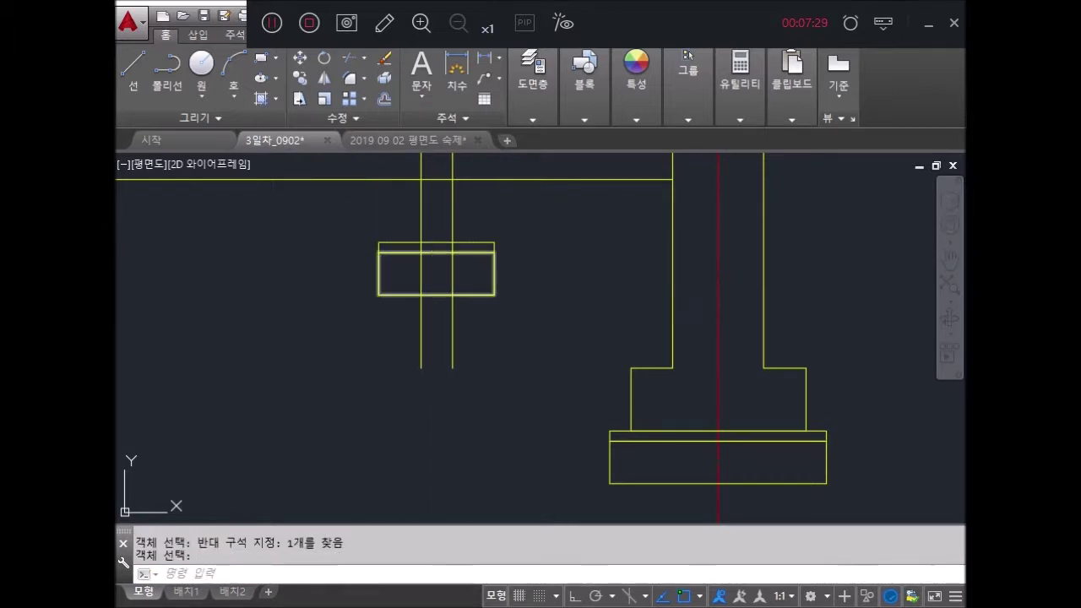
Step: Trim the guide lines inside the footing rectangle and its top strip
type("tr")
key("Return")
key("Return")
left_click(427, 285)
left_click(456, 258)
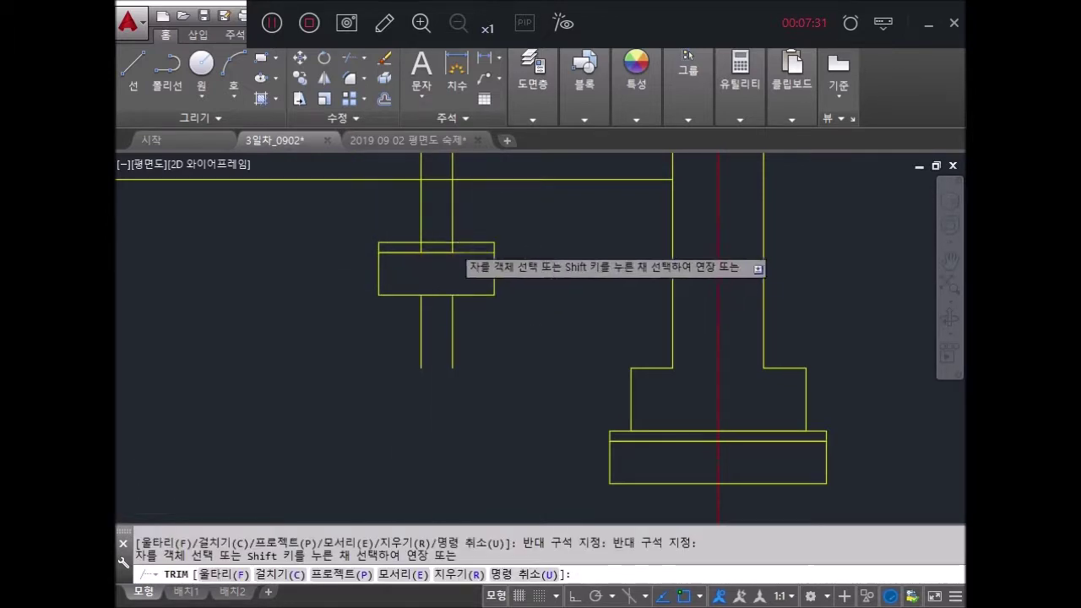
scroll(441, 242, "up", 3)
left_click(379, 253)
left_click(386, 266)
scroll(468, 261, "down", 4)
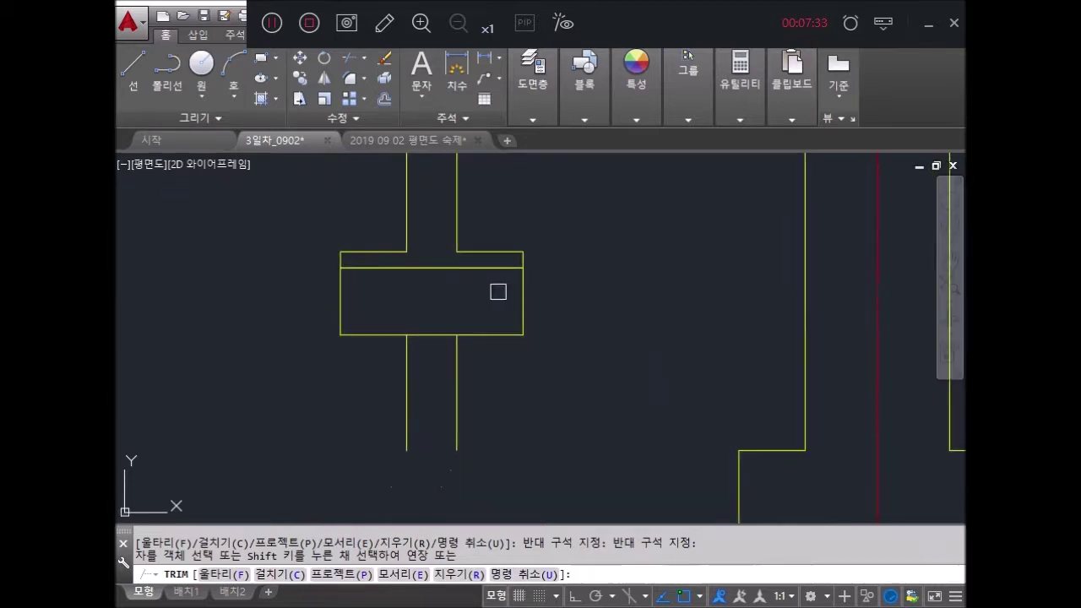
key("Escape")
Step: Erase the leftover lower guide lines
type("e")
key("Return")
left_click(514, 386)
left_click(313, 397)
scroll(488, 346, "down", 3)
key("Return")
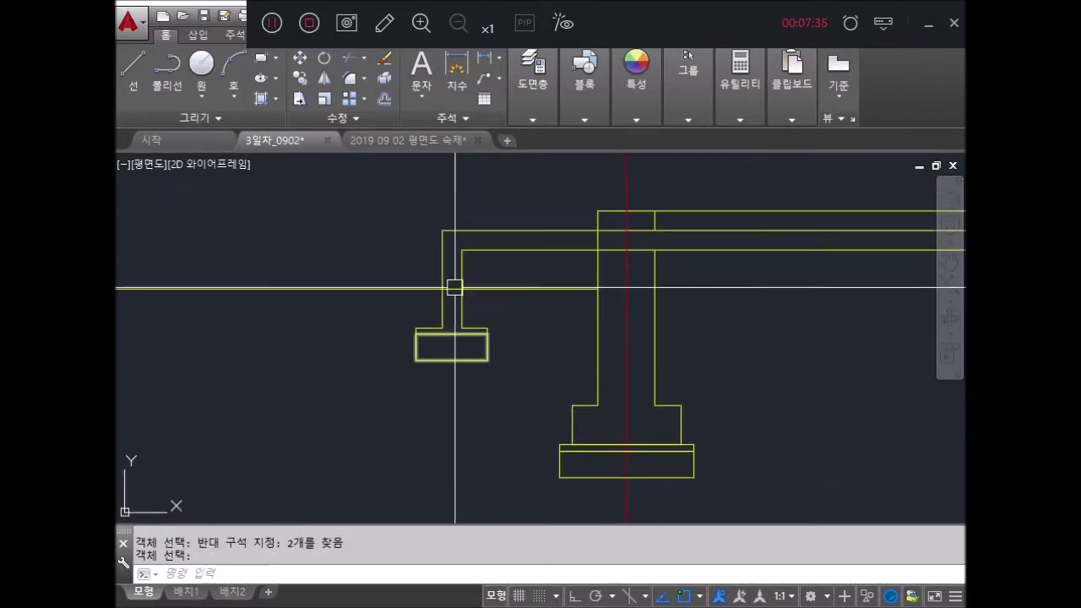
key("Escape")
Step: Attempt a trim on the footing block, then cancel it
type("tr")
key("Return")
scroll(443, 291, "up", 4)
left_click(454, 292)
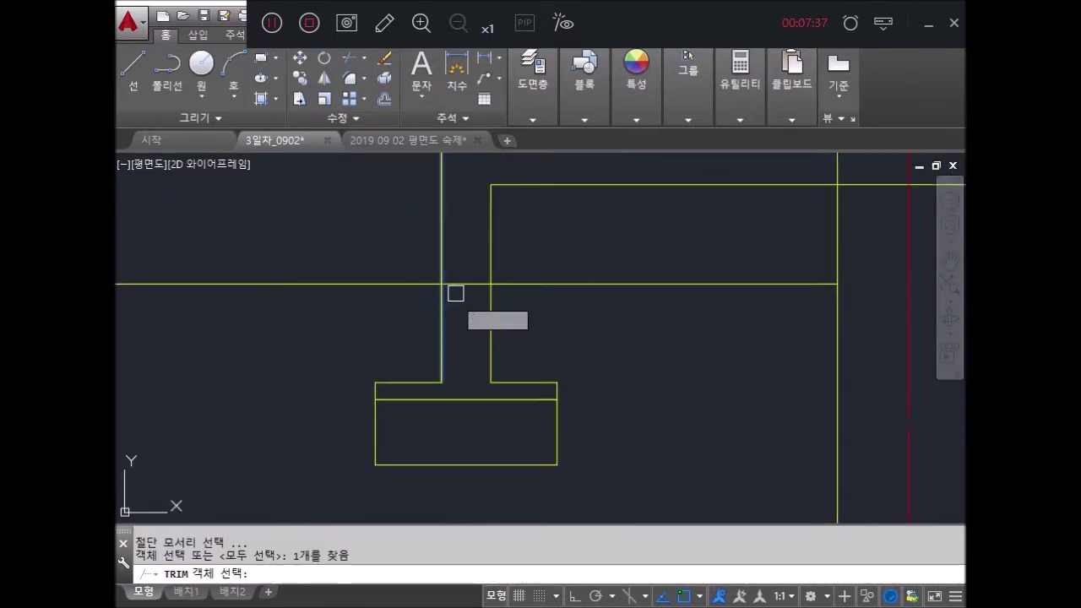
key("Return")
scroll(486, 317, "down", 2)
scroll(520, 330, "down", 2)
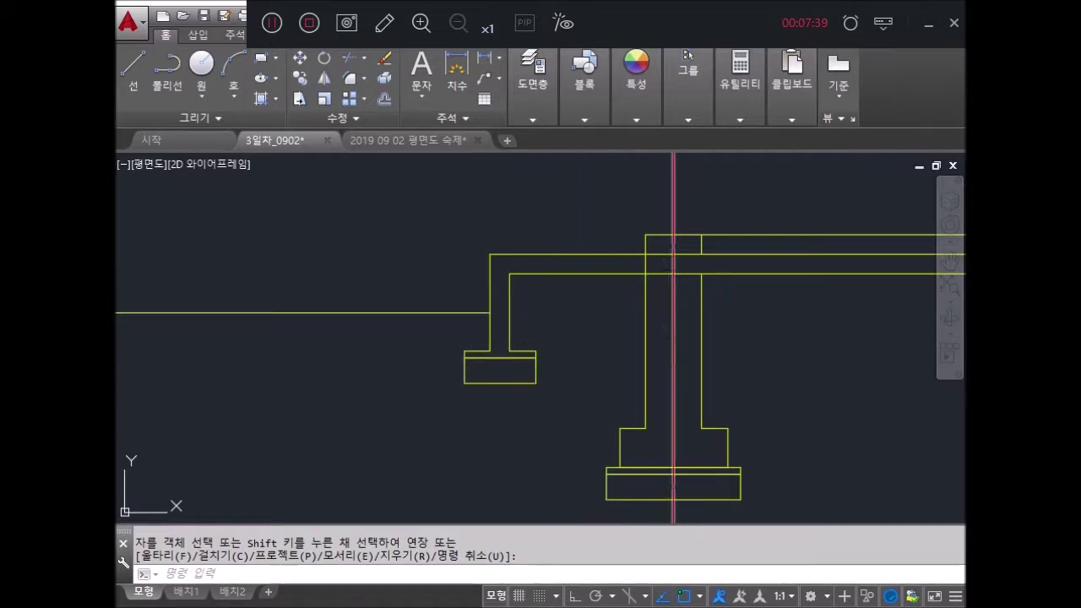
key("Escape")
key("Return")
key("Return")
scroll(639, 248, "up", 3)
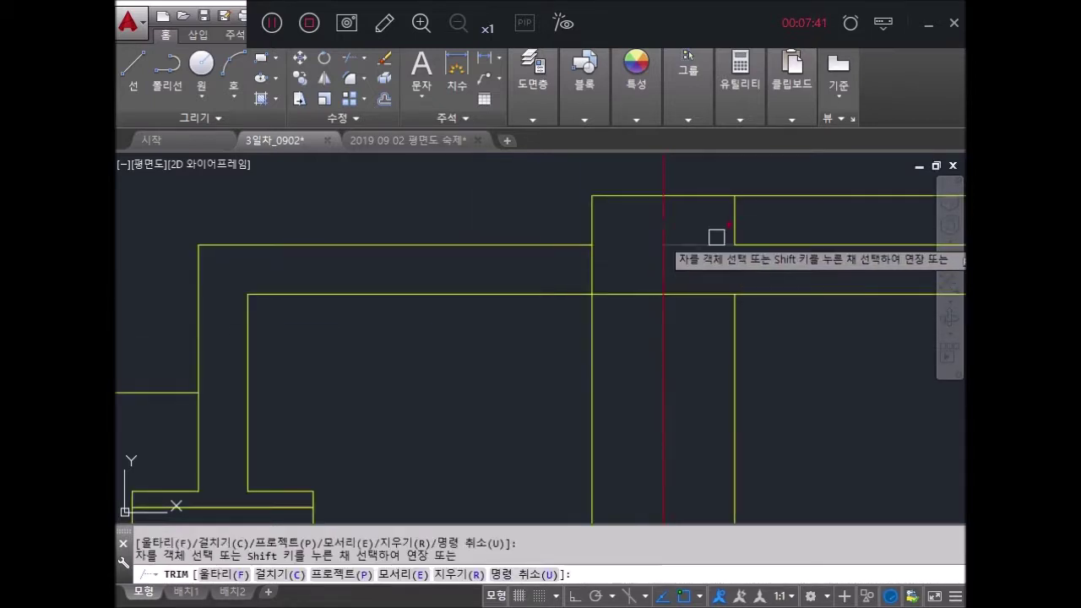
key("Escape")
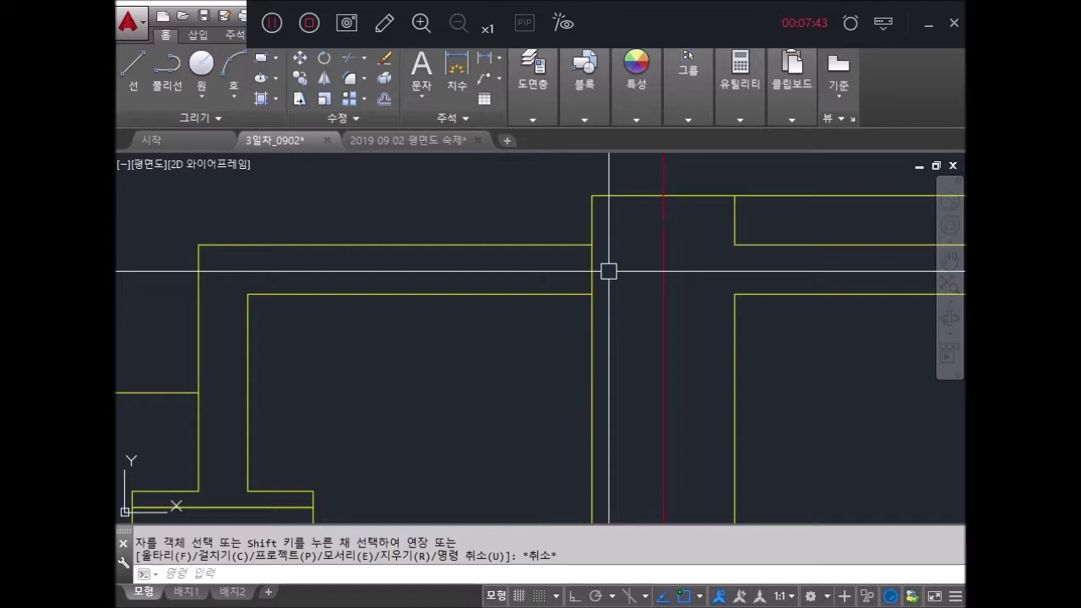
scroll(563, 302, "down", 2)
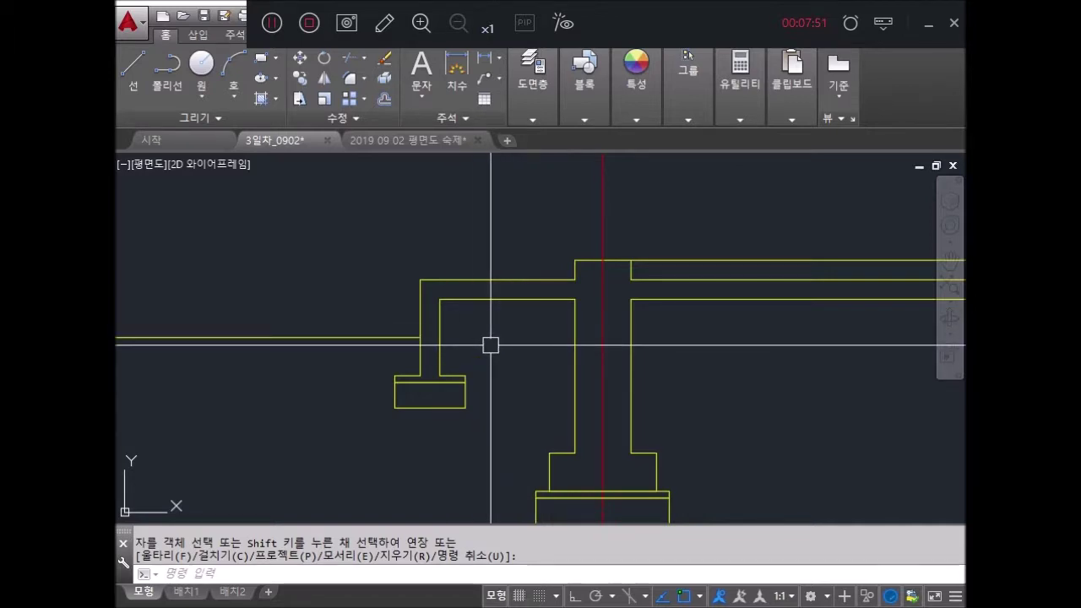
scroll(416, 414, "up", 2)
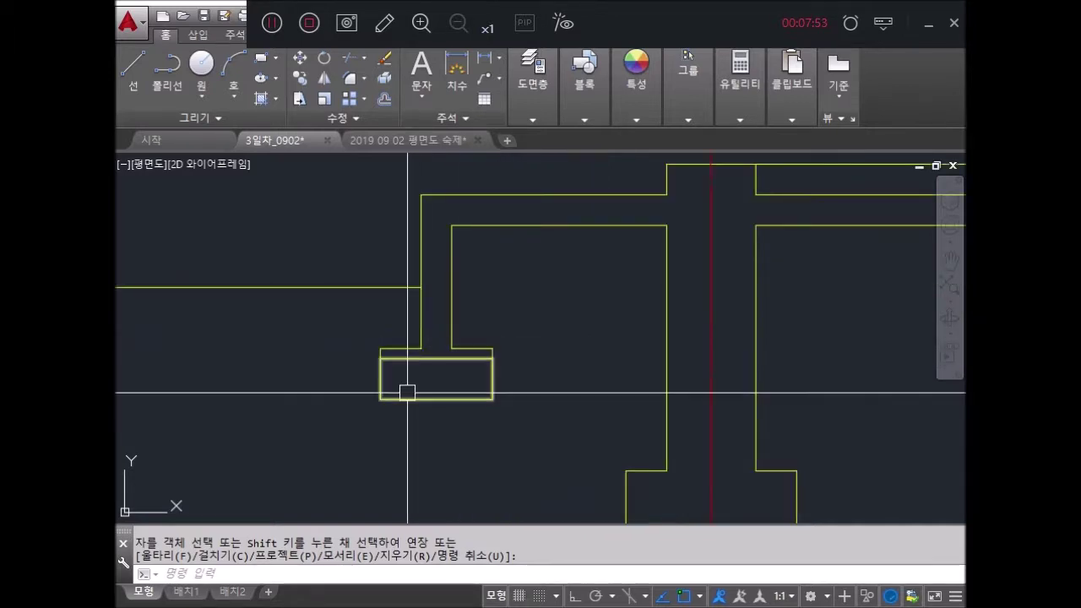
key("Escape")
key("Escape")
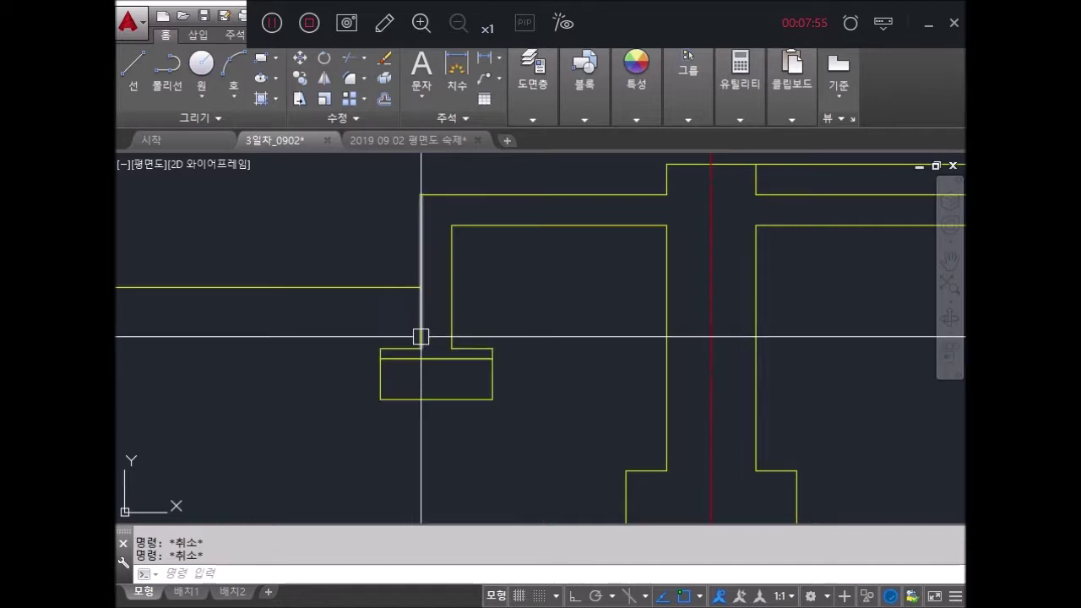
Step: Draw a vertical cut line in the block, trim away its left part, and extend the short horizontal line to it
key("Return")
left_click(421, 348)
left_click(421, 398)
type("r")
key("Return")
key("Return")
left_click(423, 405)
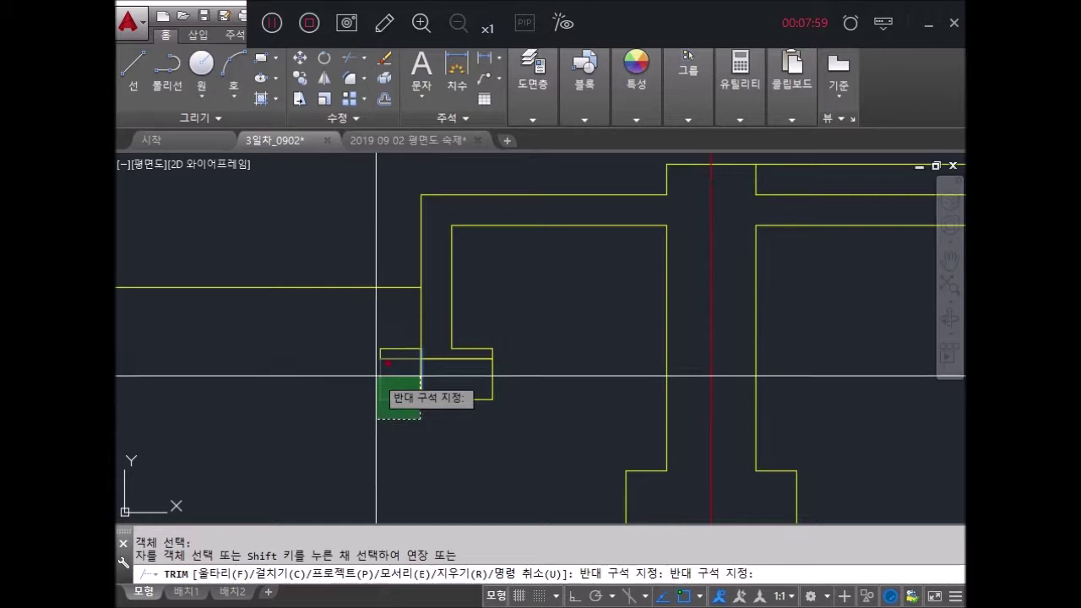
left_click(381, 386)
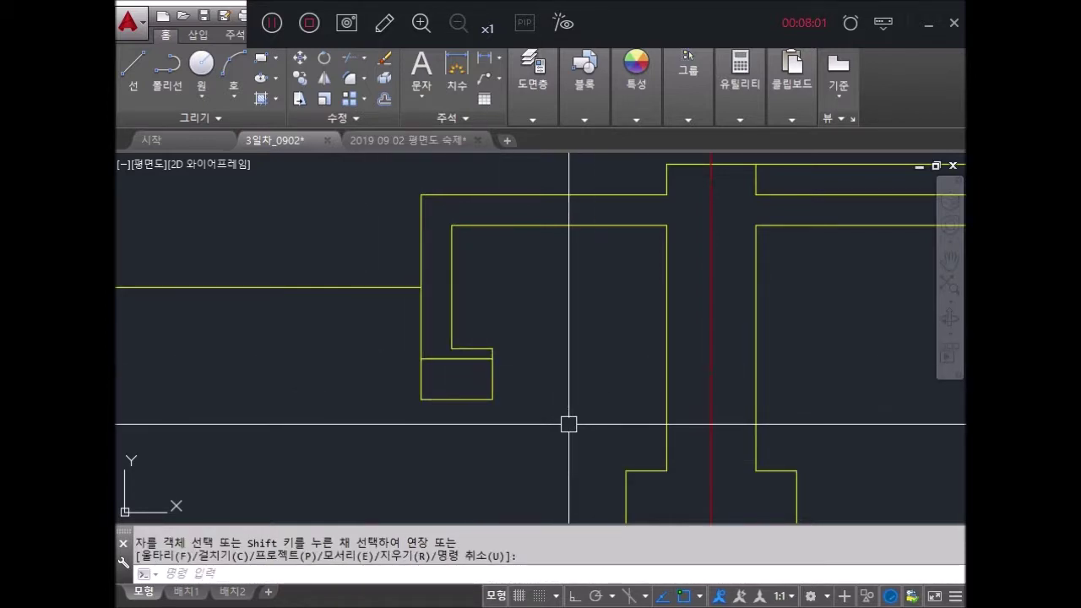
key("Escape")
key("Escape")
key("Return")
key("Return")
left_click(456, 348)
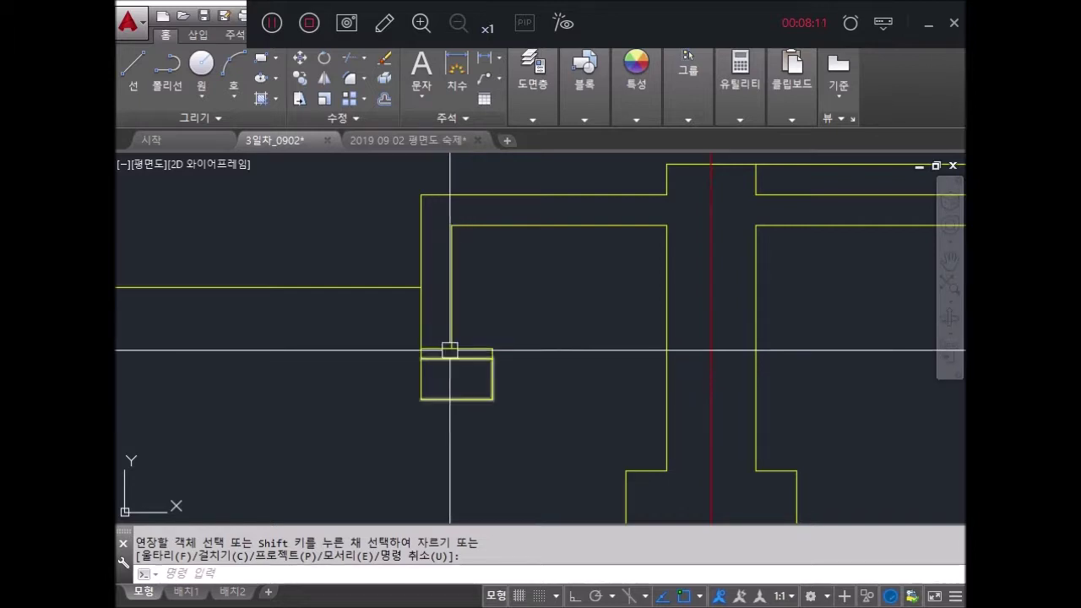
key("Escape")
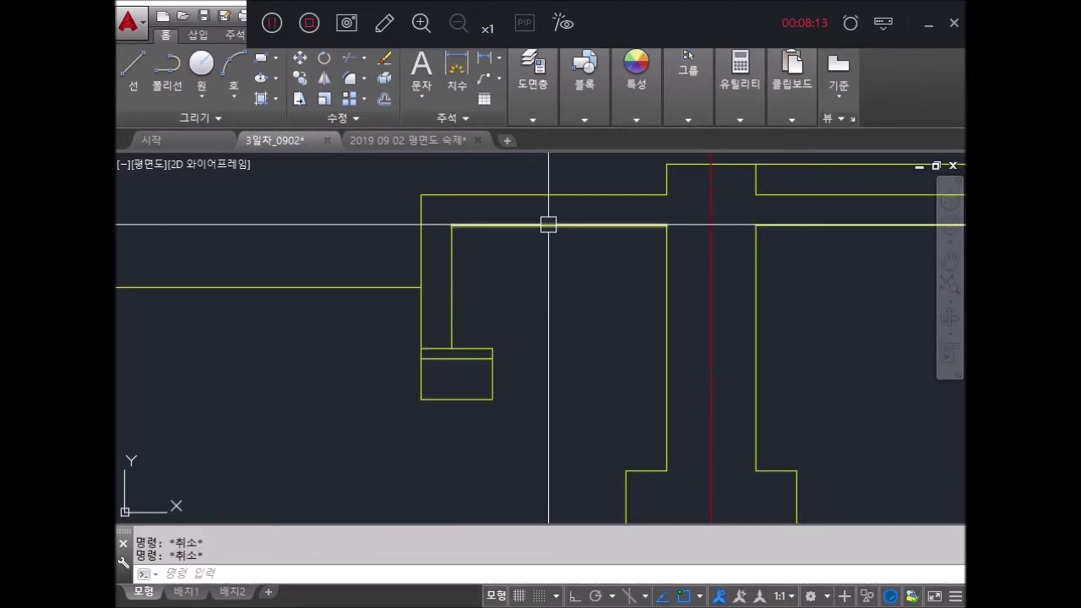
Step: Offset the slab's top inner line 50 downward
type("o")
key("Return")
type("50")
key("Return")
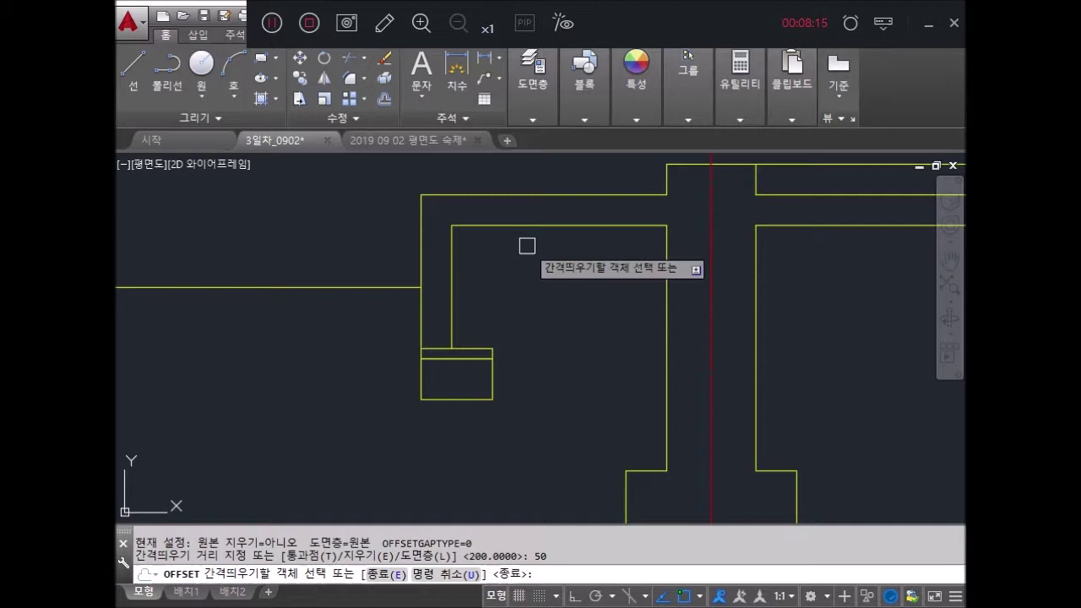
left_click(542, 226)
left_click(539, 247)
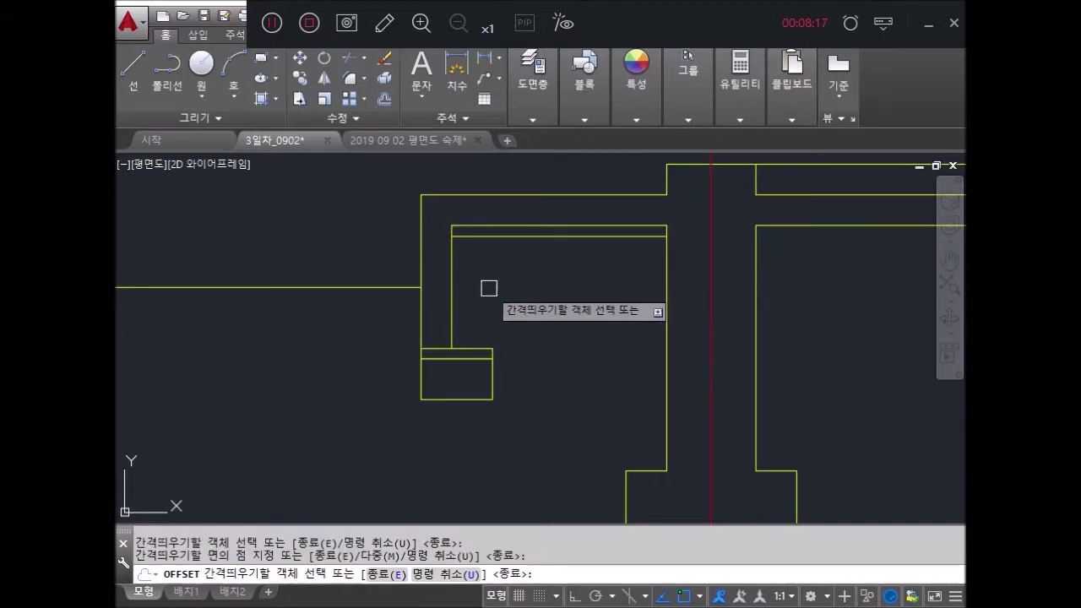
key("Escape")
key("Escape")
Step: Draw two crossing diagonal lines forming an X across the band
key("Return")
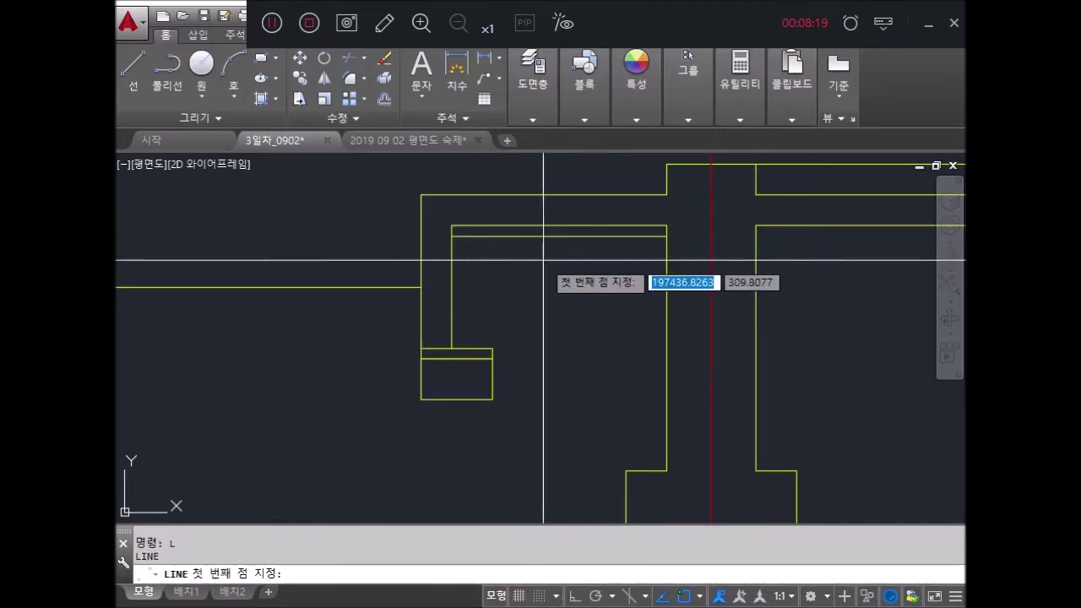
left_click(452, 288)
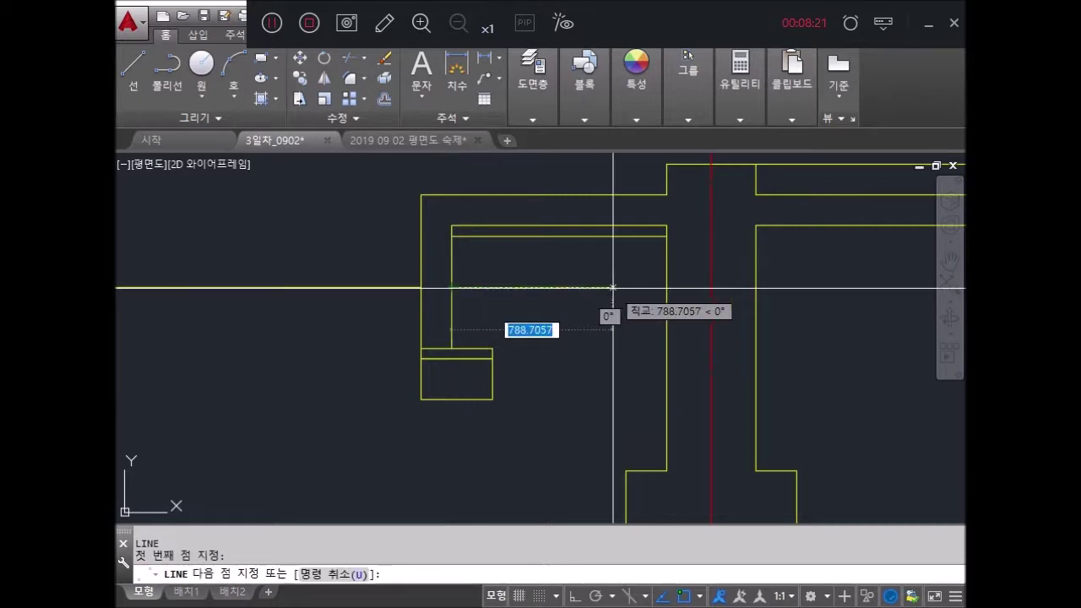
key("Return")
key("Return")
left_click(452, 288)
left_click(664, 235)
key("Return")
key("Return")
left_click(664, 288)
left_click(452, 235)
key("Escape")
Step: Match the X diagonals to the red centre line with MATCHPROP and erase the band's bottom line
type("ma")
key("Return")
left_click(710, 355)
left_click(580, 355)
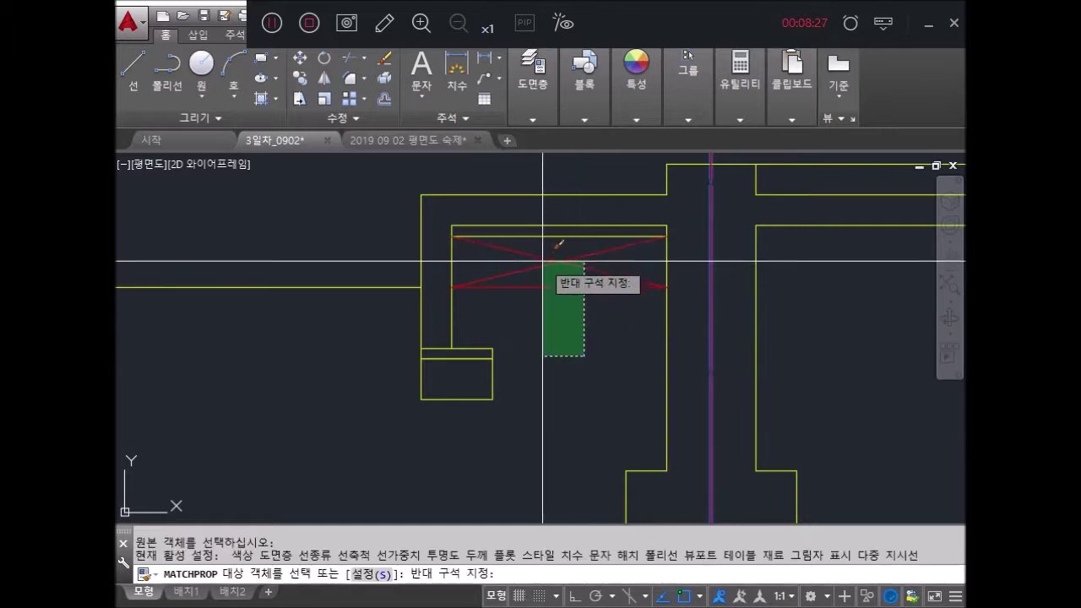
left_click(550, 253)
key("Escape")
scroll(580, 307, "down", 2)
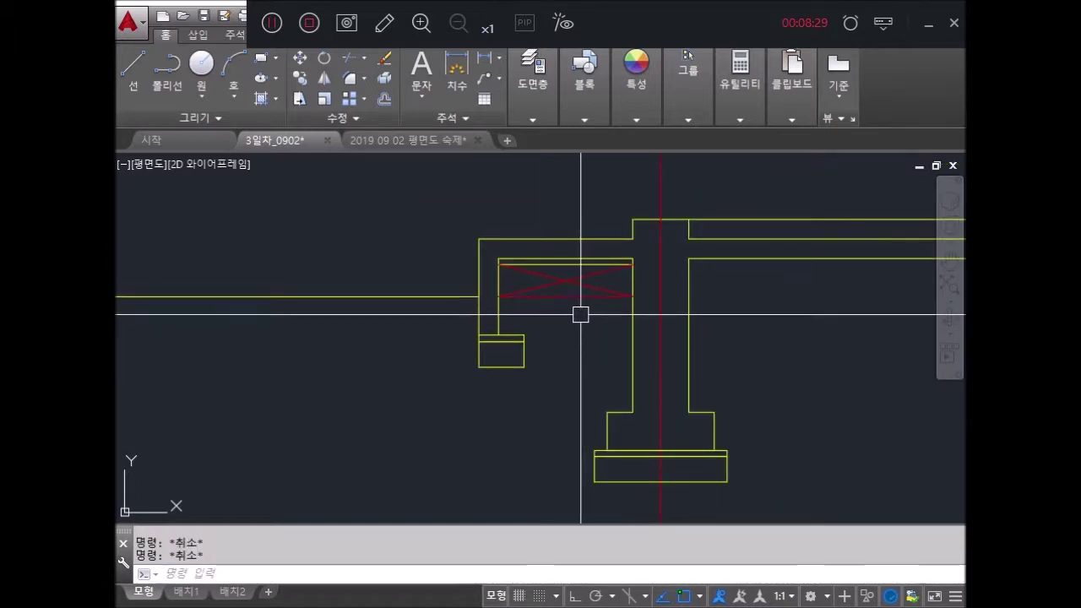
left_click(574, 295)
key("Return")
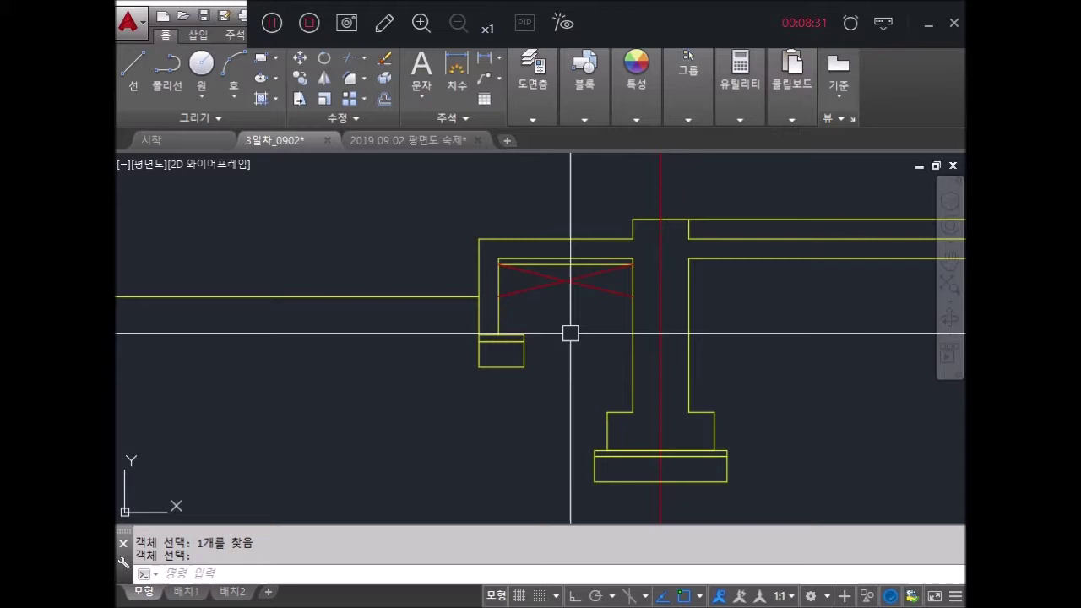
key("ctrl+x")
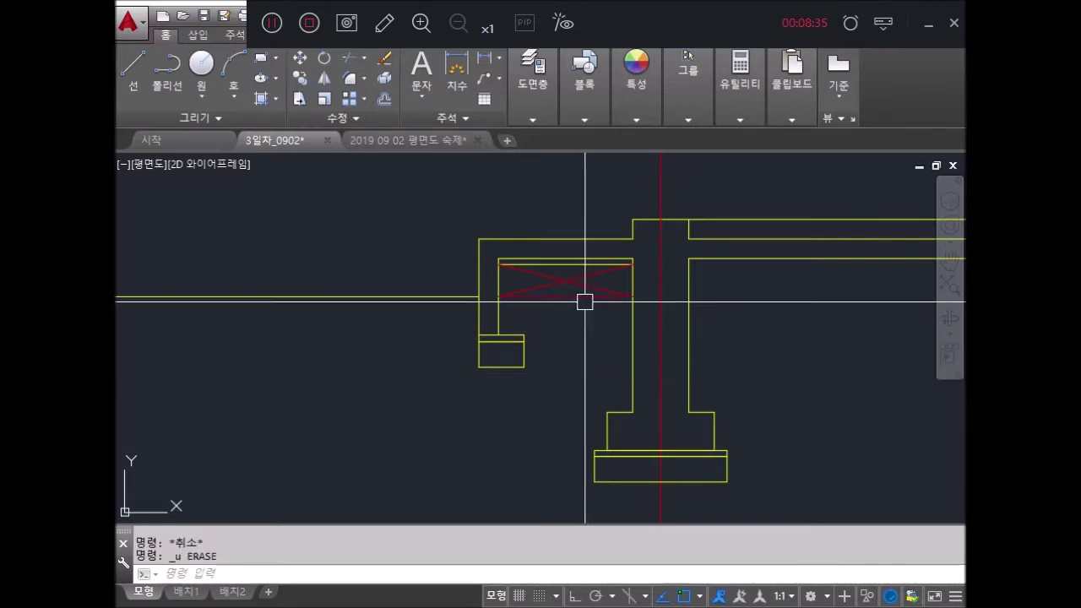
Step: Pan and zoom across the drawing to bring the reference sheets into view
scroll(577, 290, "down", 2)
middle_click_drag(687, 297, 571, 321)
scroll(680, 340, "down", 1)
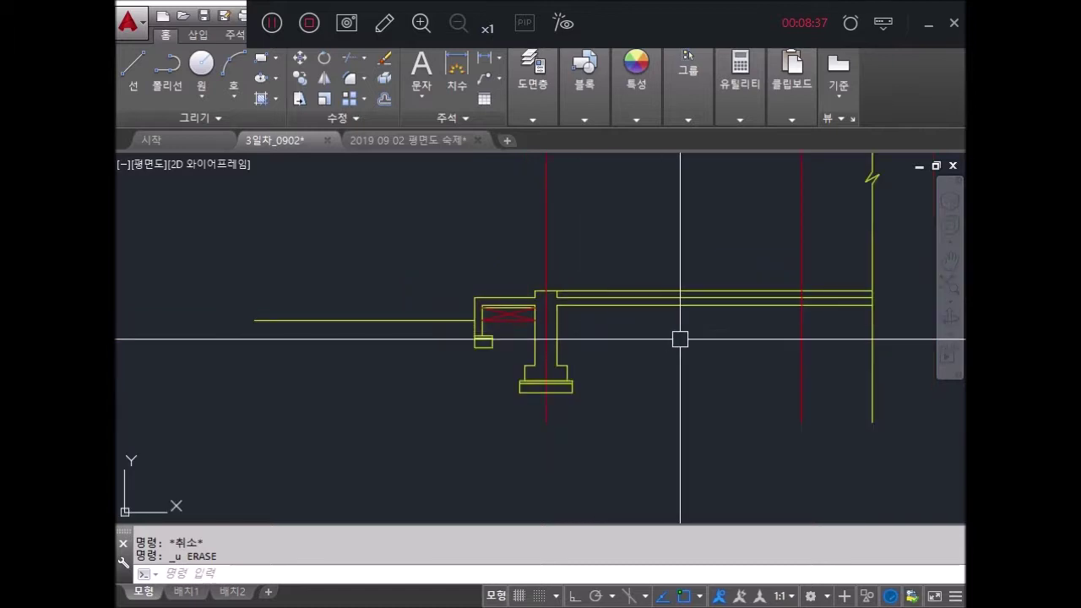
scroll(578, 328, "up", 2)
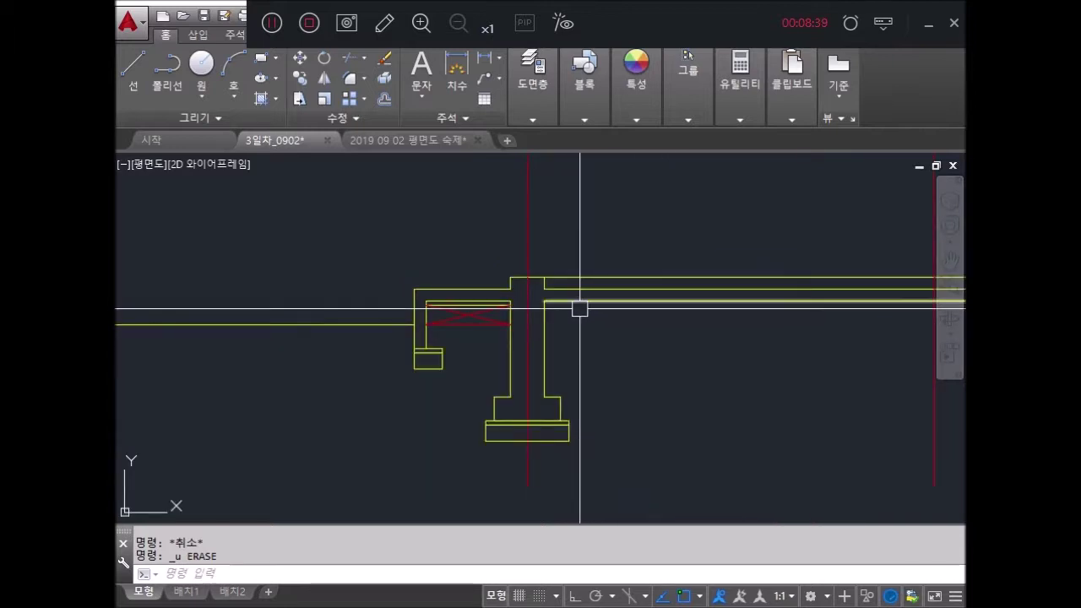
scroll(533, 330, "down", 2)
scroll(495, 337, "down", 1)
mouse_move(495, 338)
middle_mouse_down()
mouse_move(741, 313)
mouse_move(894, 332)
middle_mouse_up()
middle_click_drag(391, 371, 645, 380)
middle_click_drag(570, 369, 675, 369)
Step: Move the right reference sheet, selected with a window, to a new position
key("Escape")
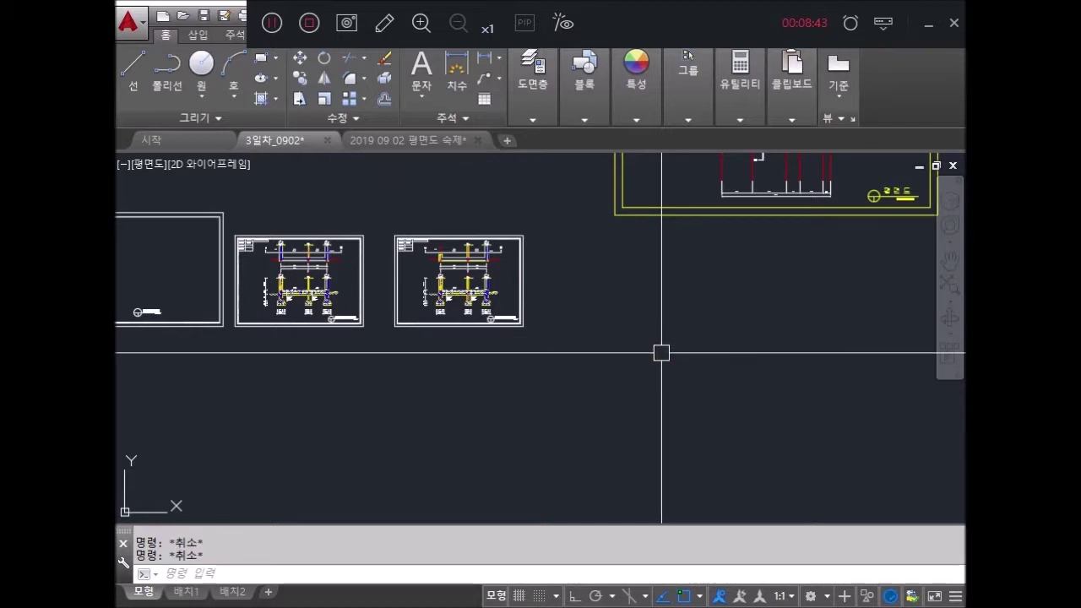
type("m")
key("Return")
left_click(579, 355)
left_click(413, 212)
key("Return")
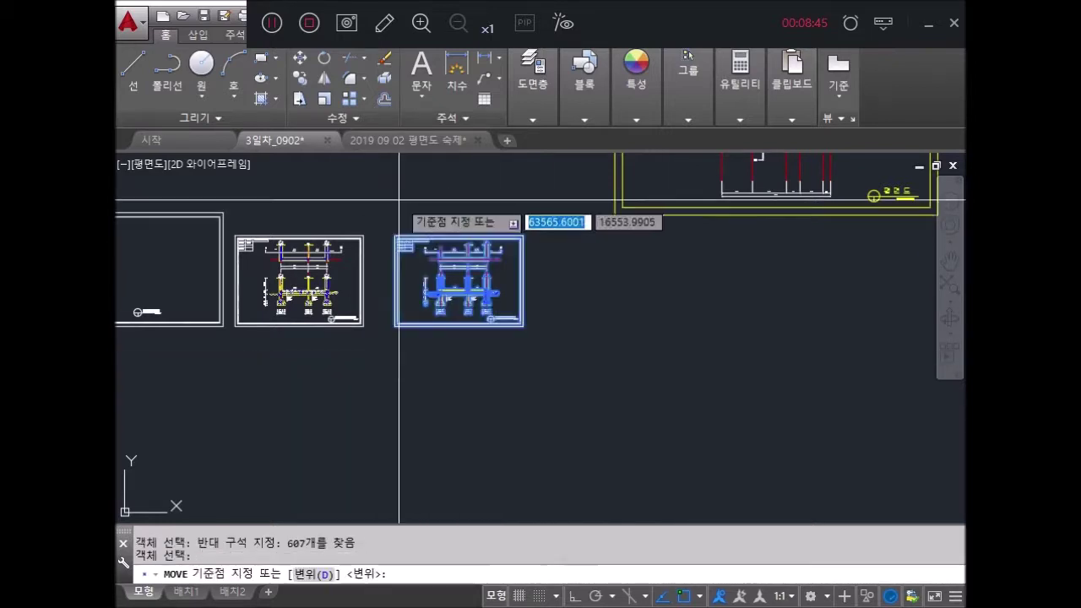
left_click(394, 237)
scroll(289, 357, "up", 3)
mouse_move(259, 316)
middle_mouse_down()
mouse_move(685, 292)
mouse_move(674, 239)
middle_mouse_up()
left_click(675, 238)
key("Return")
Step: Zoom into the sheet's slab section to read the F.L + 450 and G.L ± 0 layer notes
scroll(692, 271, "up", 5)
scroll(721, 335, "up", 3)
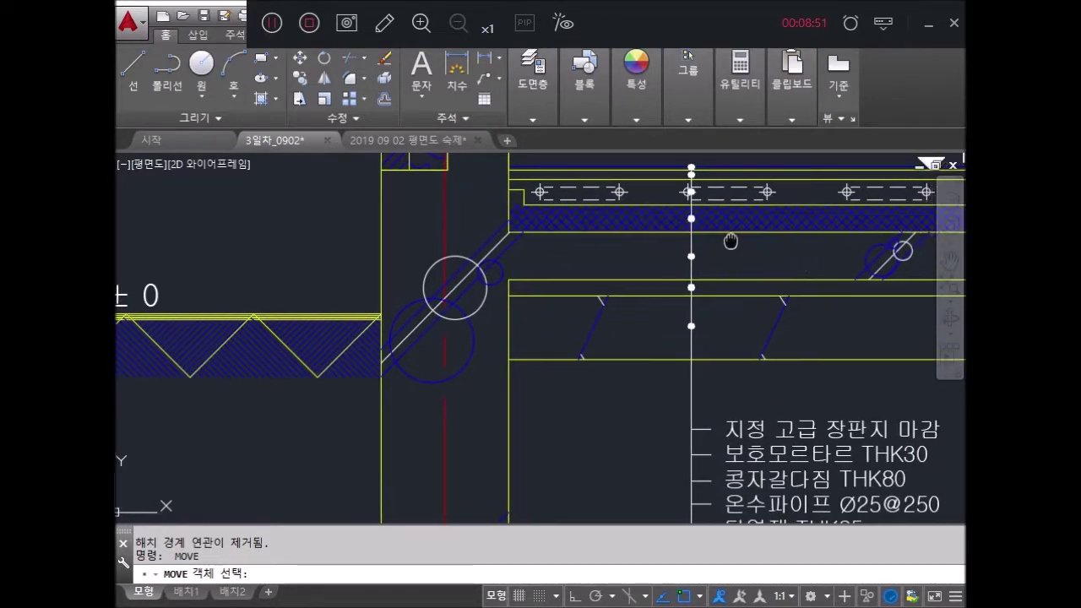
middle_click_drag(729, 242, 660, 261)
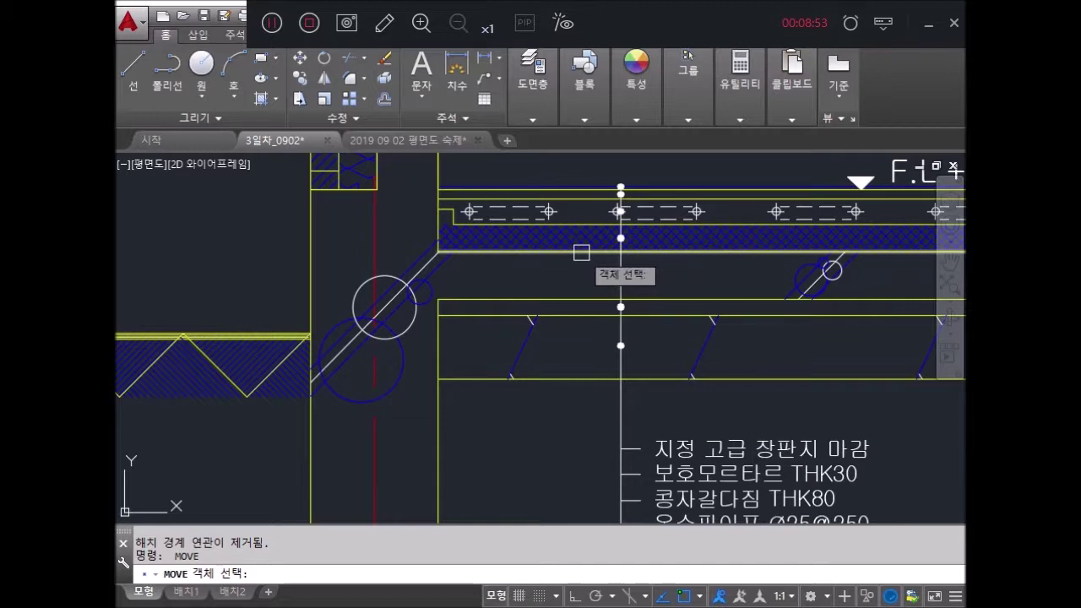
middle_click_drag(607, 270, 588, 206)
scroll(622, 326, "up", 1)
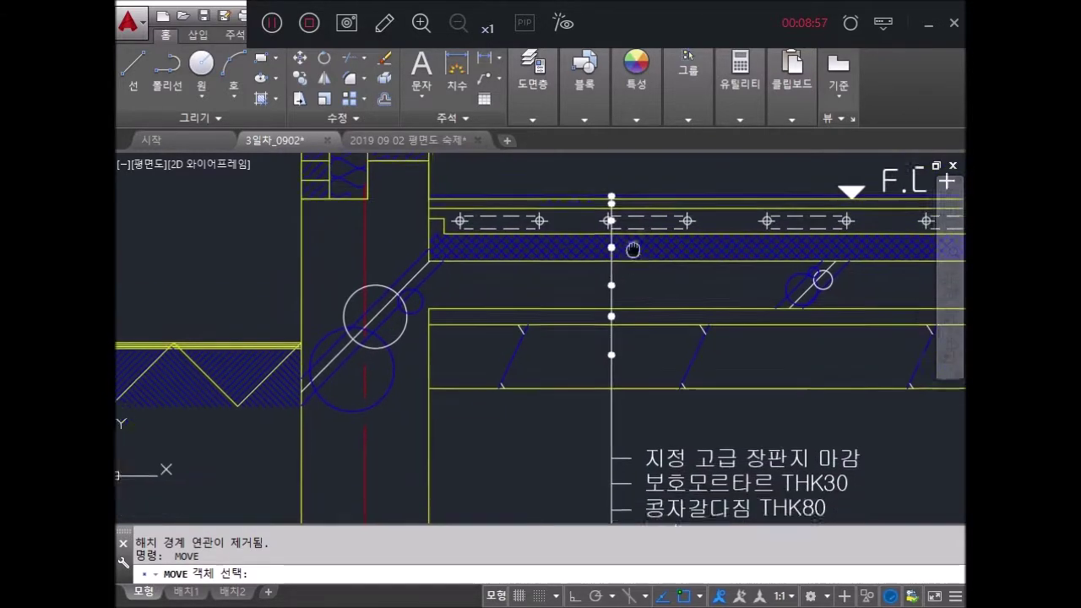
scroll(746, 404, "down", 1)
mouse_move(765, 480)
middle_mouse_down()
mouse_move(739, 437)
mouse_move(752, 477)
mouse_move(732, 424)
middle_mouse_up()
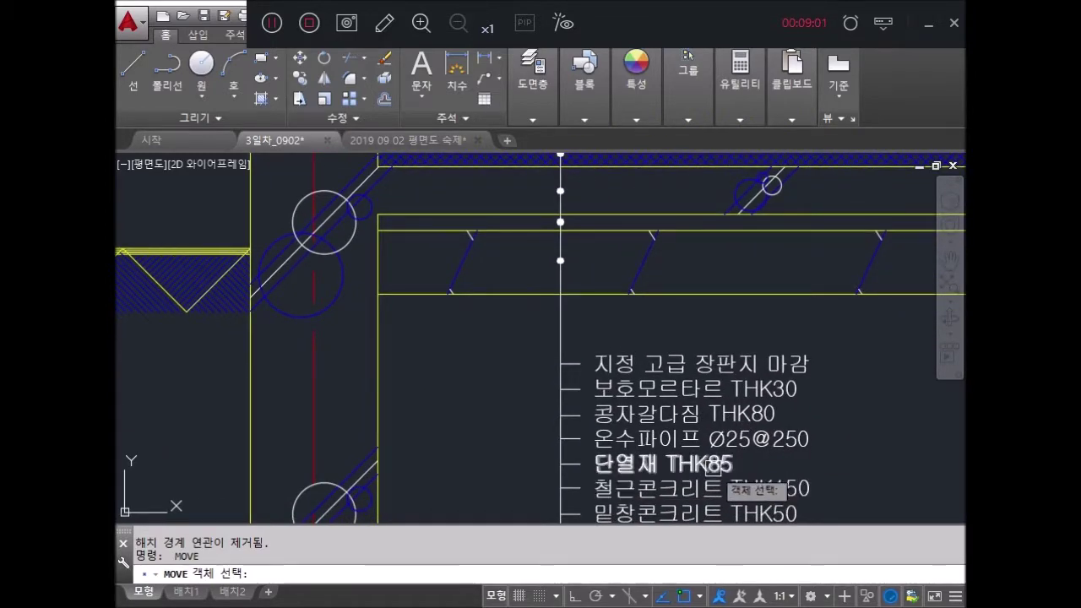
scroll(508, 405, "down", 3)
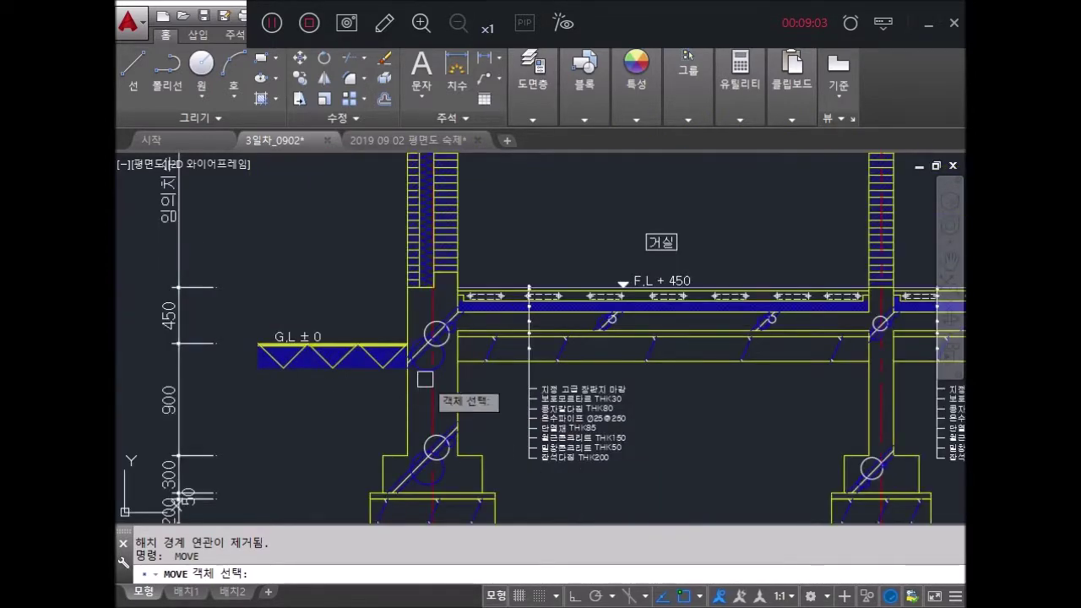
Step: Back at the footing, offset the slab line 50 below itself
scroll(272, 332, "down", 3)
scroll(864, 285, "up", 5)
middle_click_drag(864, 285, 596, 386)
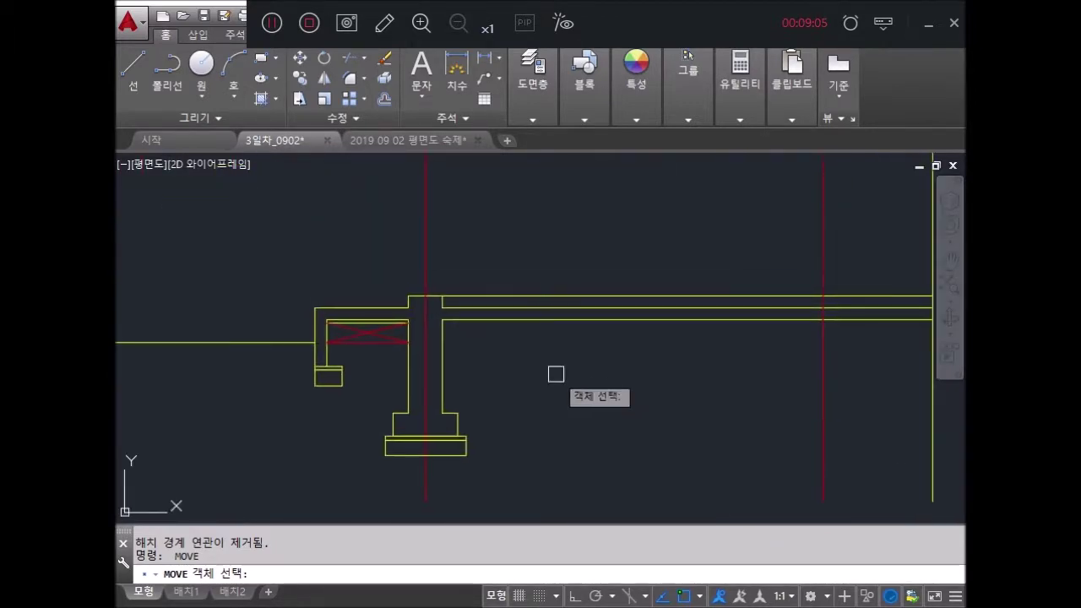
key("Escape")
type("o")
key("Return")
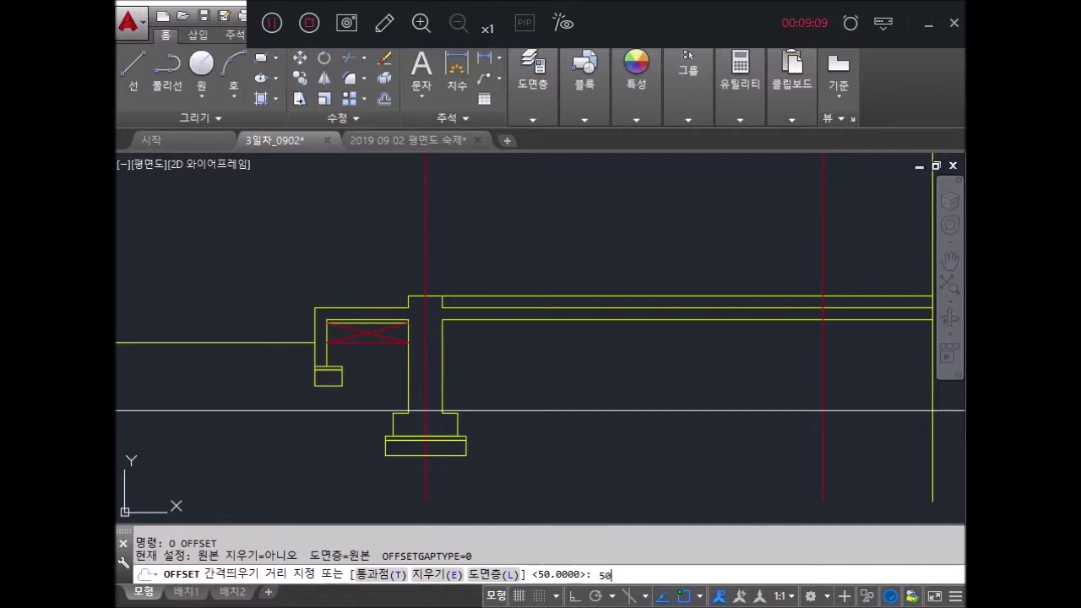
key("Return")
left_click(524, 320)
left_click(558, 364)
Step: Offset another line 200 below it
key("Return")
key("Return")
type("200")
key("Return")
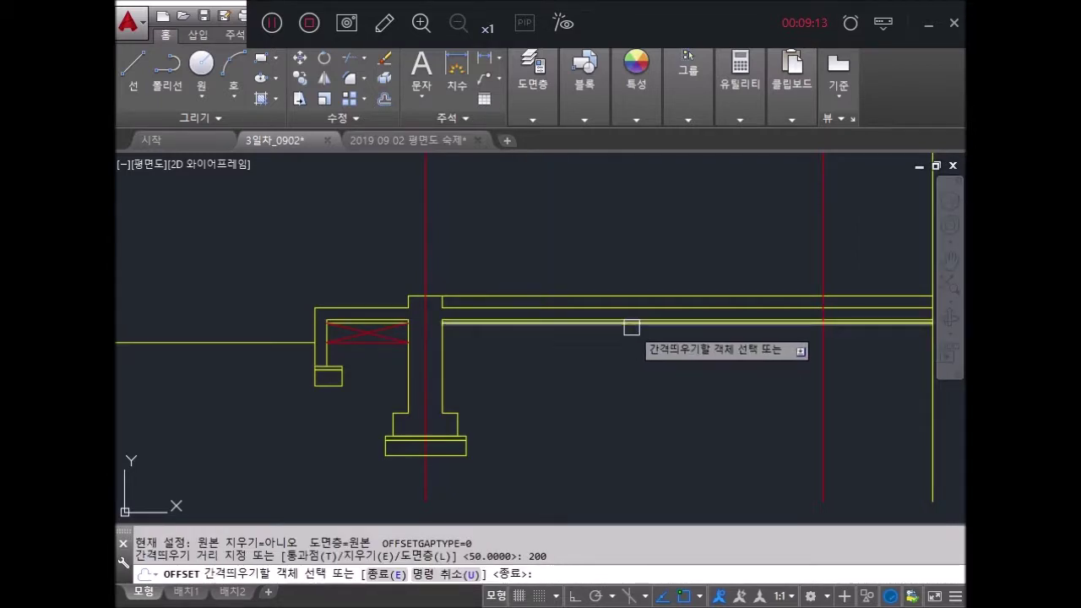
left_click(632, 325)
left_click(584, 381)
key("Escape")
key("Escape")
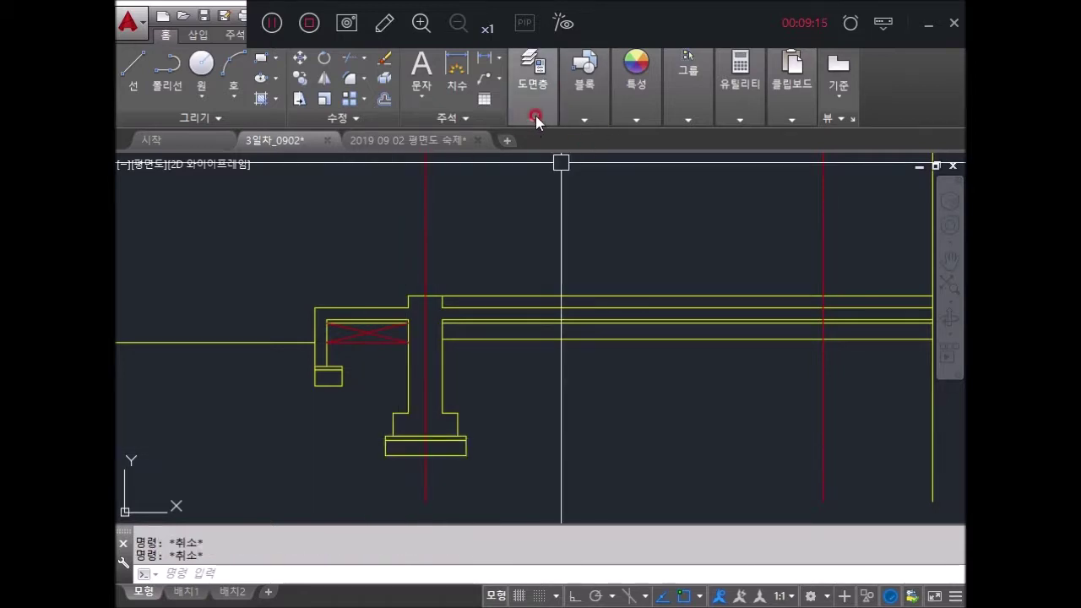
Step: Make HAT the current layer
left_click(535, 117)
left_click(612, 143)
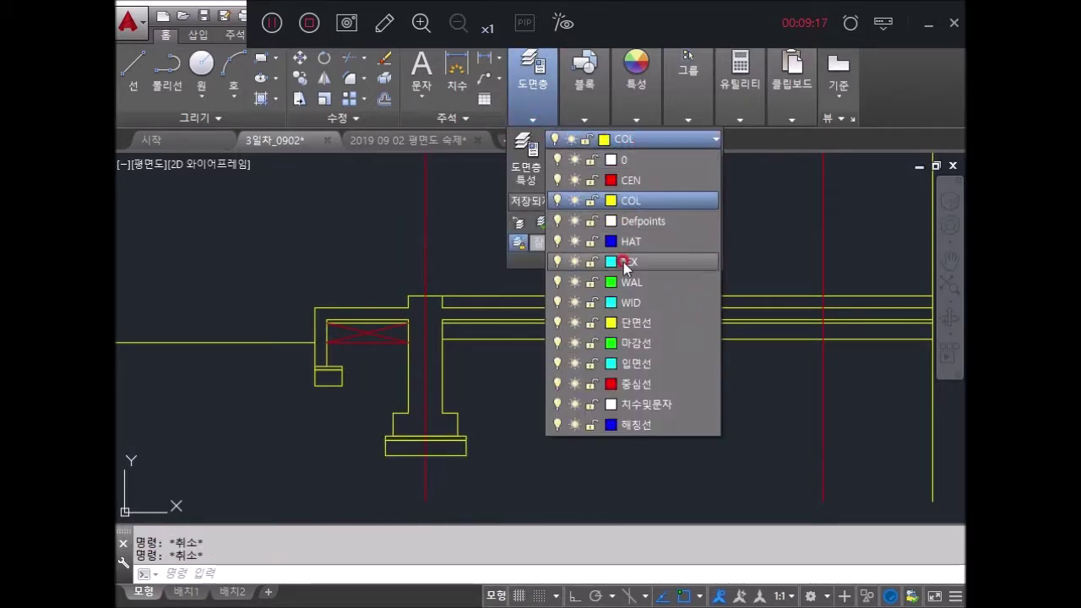
left_click(620, 252)
scroll(433, 456, "up", 7)
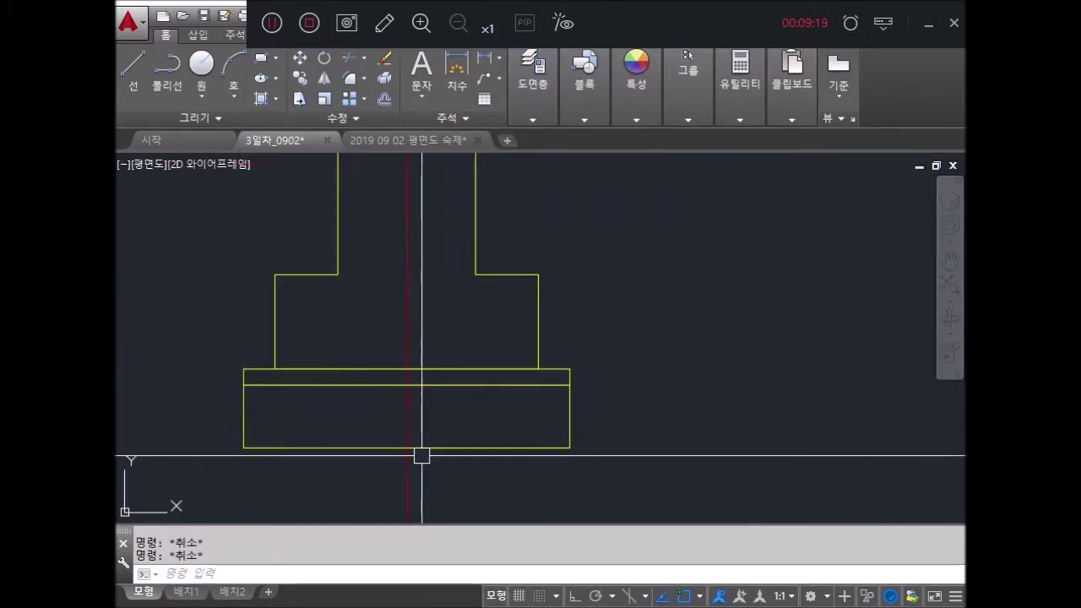
Step: Draw the diagonal strokes and the tick line on the footing with LINE
type("L")
key("Return")
left_click(300, 386)
left_click(273, 448)
key("Return")
scroll(273, 448, "up", 4)
key("Return")
left_click(264, 443)
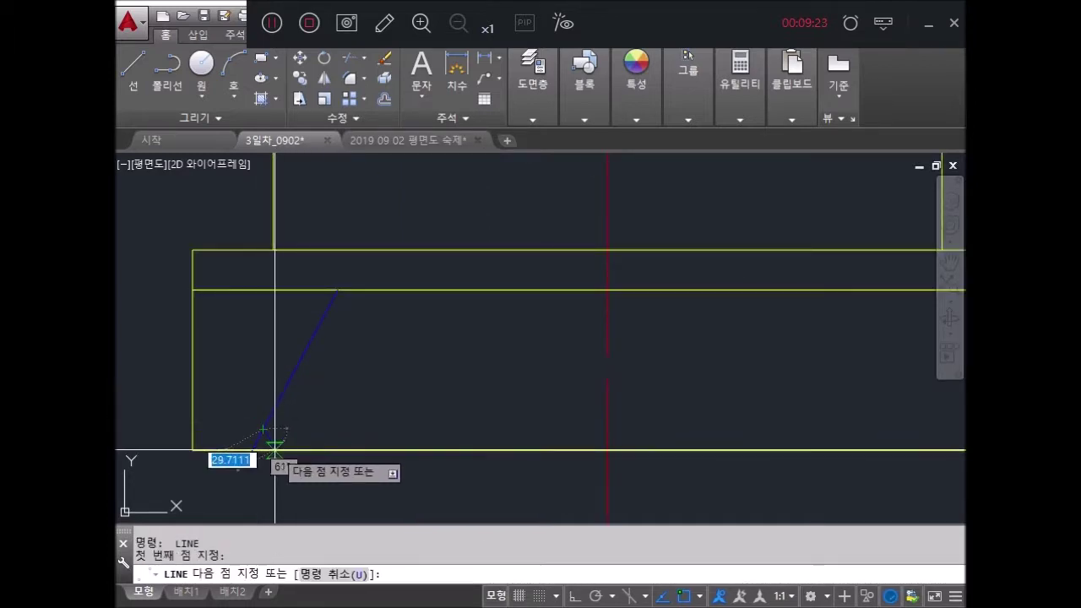
left_click(338, 289)
key("Return")
key("Return")
left_click(330, 312)
key("Return")
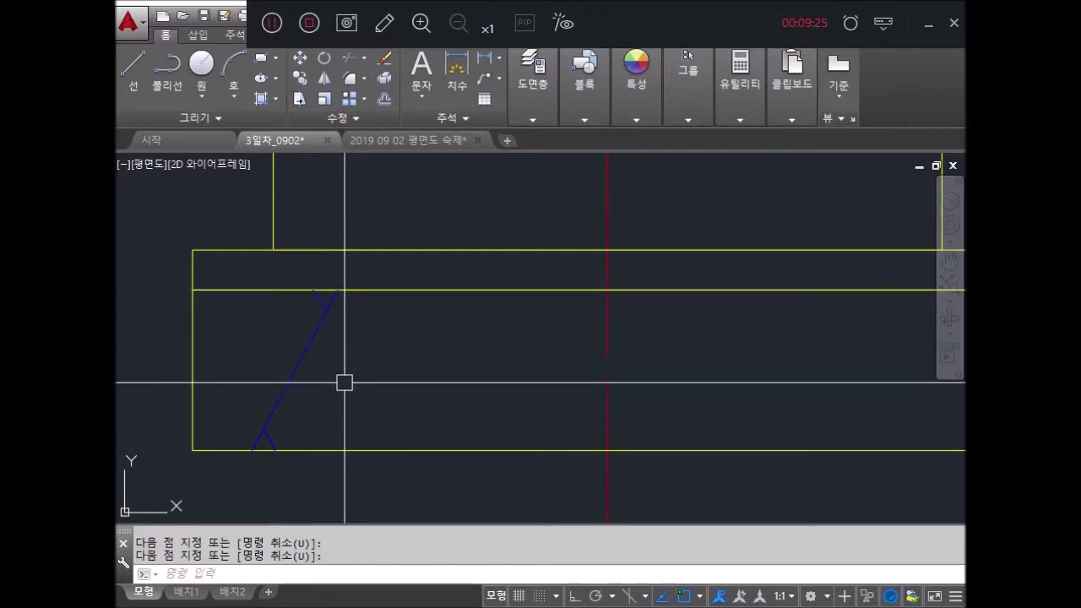
Step: Put the diagonal line and its top tick mark on layer 0
left_click(282, 446)
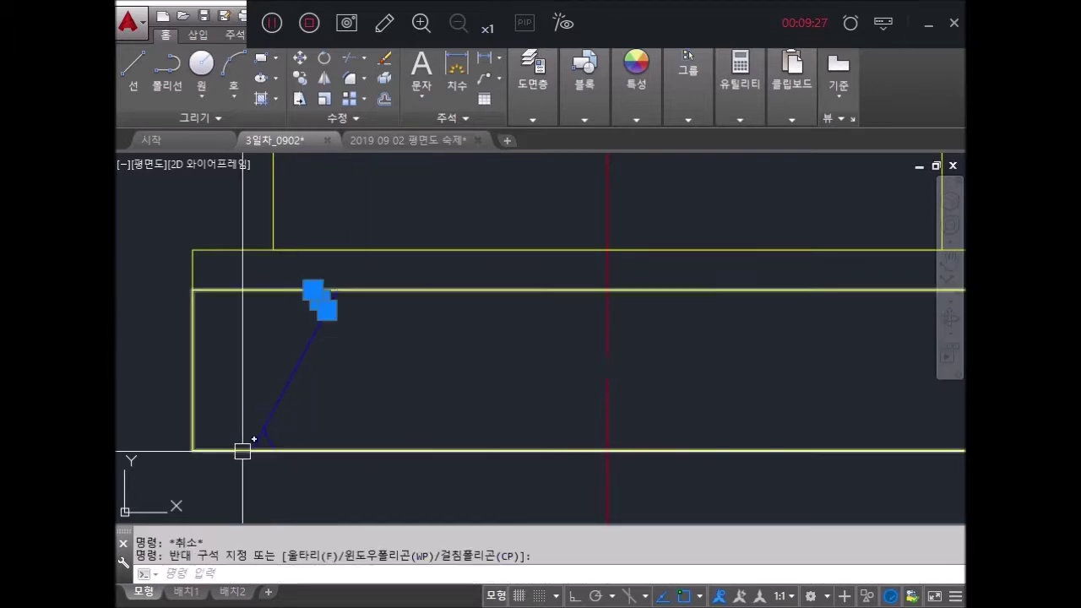
left_click(342, 475)
left_click(545, 110)
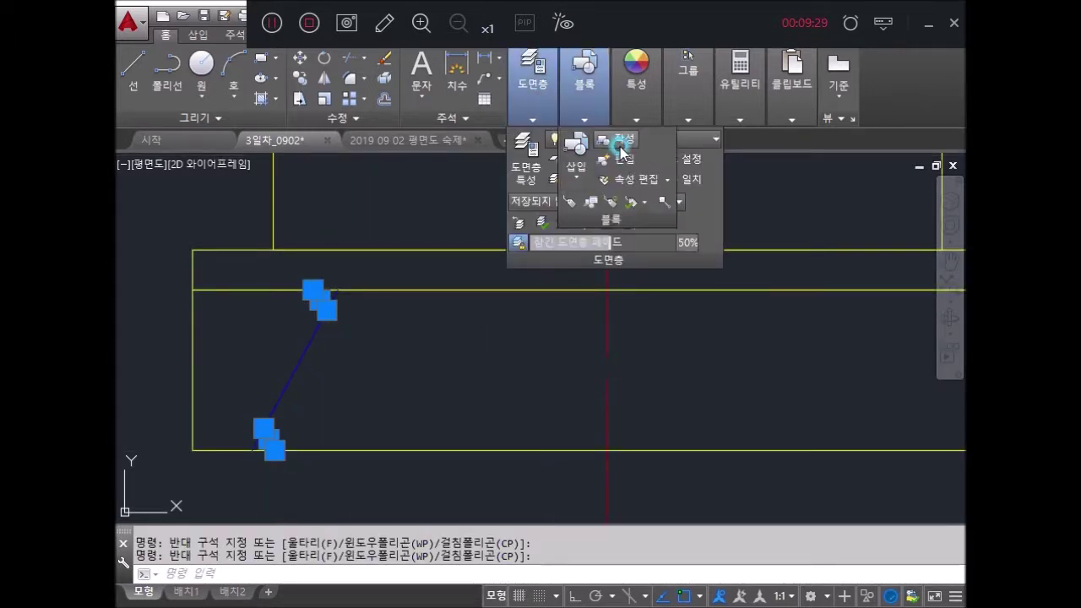
left_click(620, 148)
key("Return")
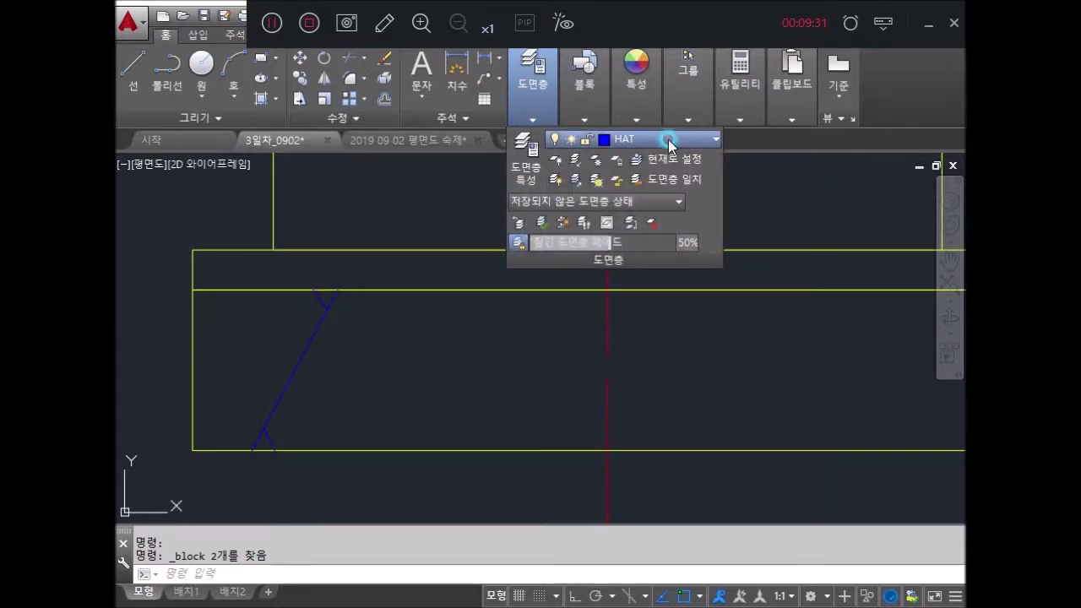
left_click(668, 142)
left_click(649, 161)
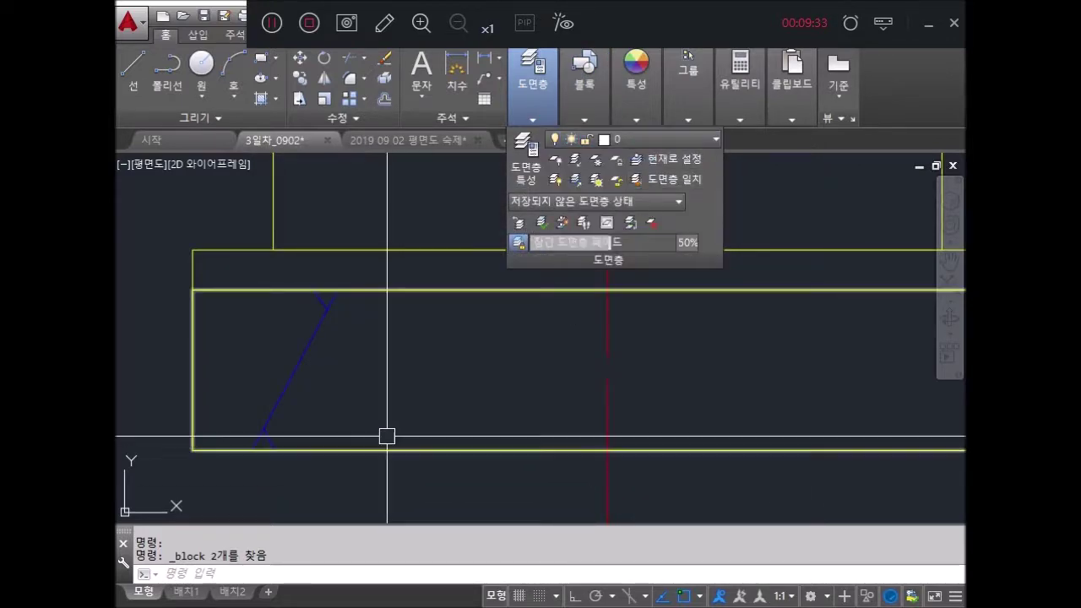
left_click(273, 265)
left_click(397, 335)
left_click(532, 118)
left_click(669, 140)
left_click(649, 161)
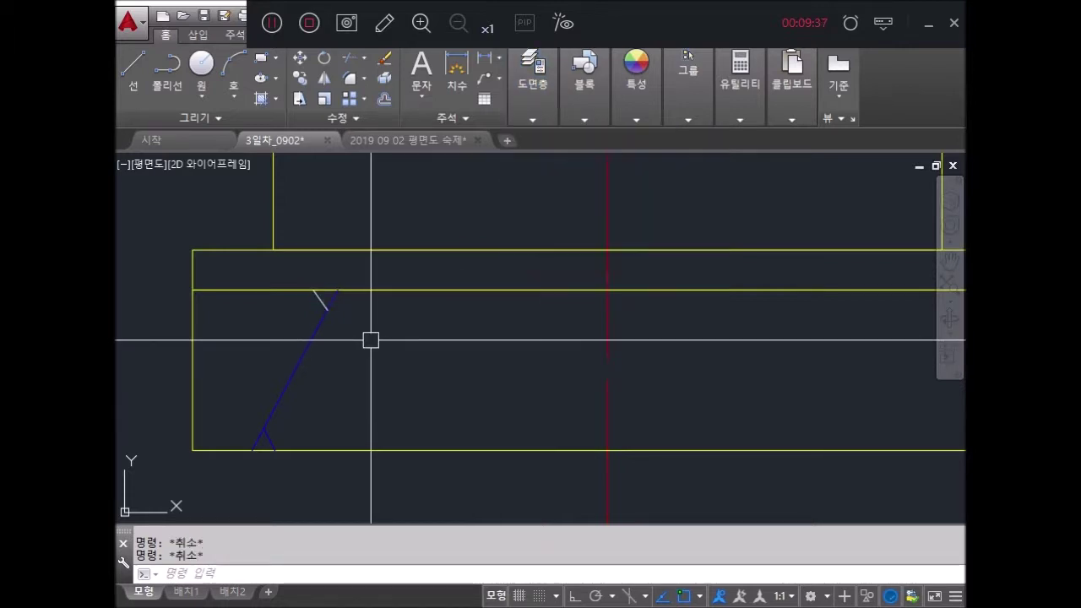
type("MA")
Step: Pick a source object for MATCHPROP, then cancel the property matching
left_click(317, 297)
scroll(317, 401, "up", 2)
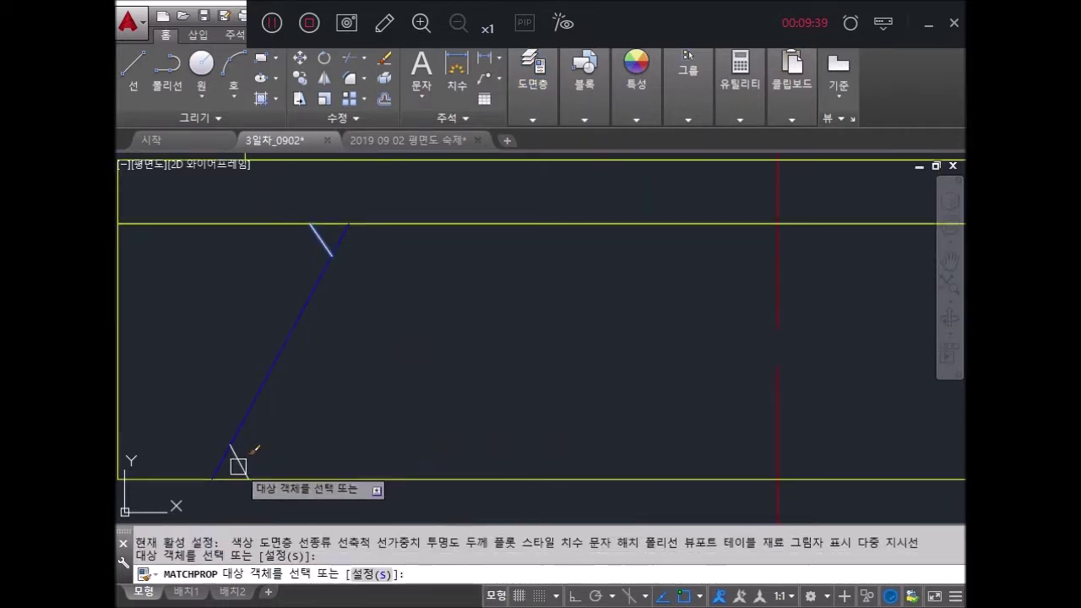
key("Escape")
Step: Copy the diagonal symbol from its lower end to two spots along the footing
type("o")
key("Return")
scroll(249, 234, "down", 2)
scroll(234, 220, "down", 1)
left_click(231, 219)
left_click(350, 404)
key("Return")
left_click(239, 328)
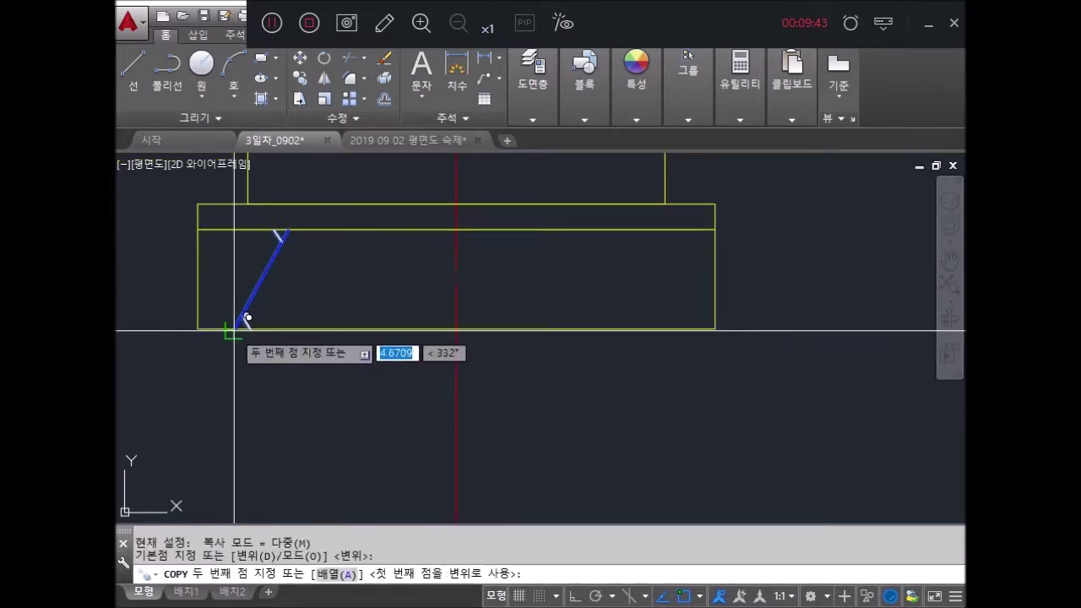
left_click(449, 322)
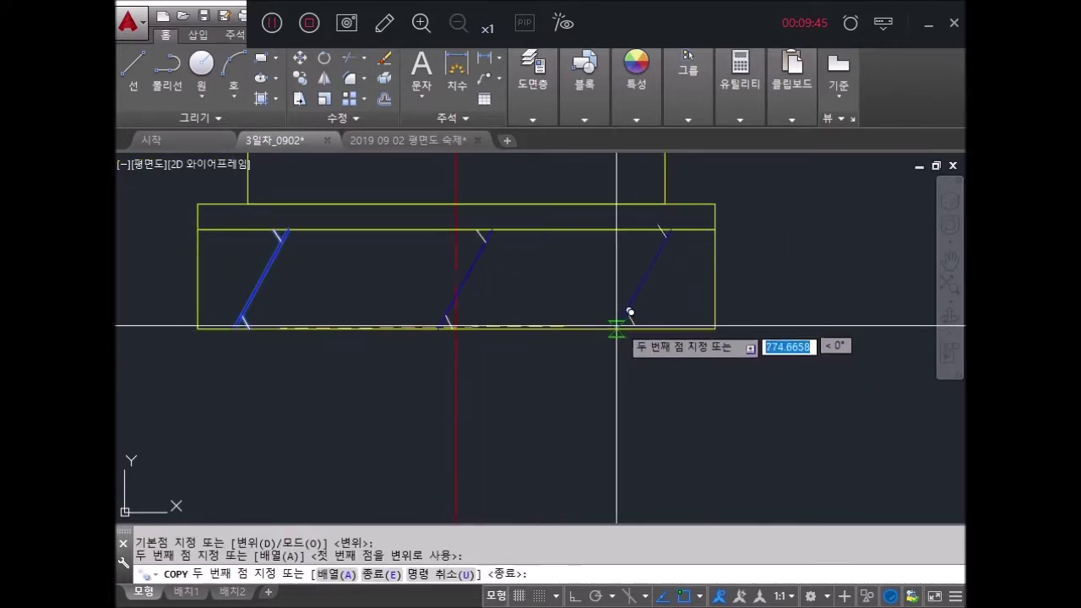
left_click(634, 321)
Step: Place four more copies of the symbol along the slab
scroll(545, 466, "down", 3)
mouse_move(647, 301)
middle_mouse_down()
mouse_move(486, 329)
mouse_move(459, 392)
middle_mouse_up()
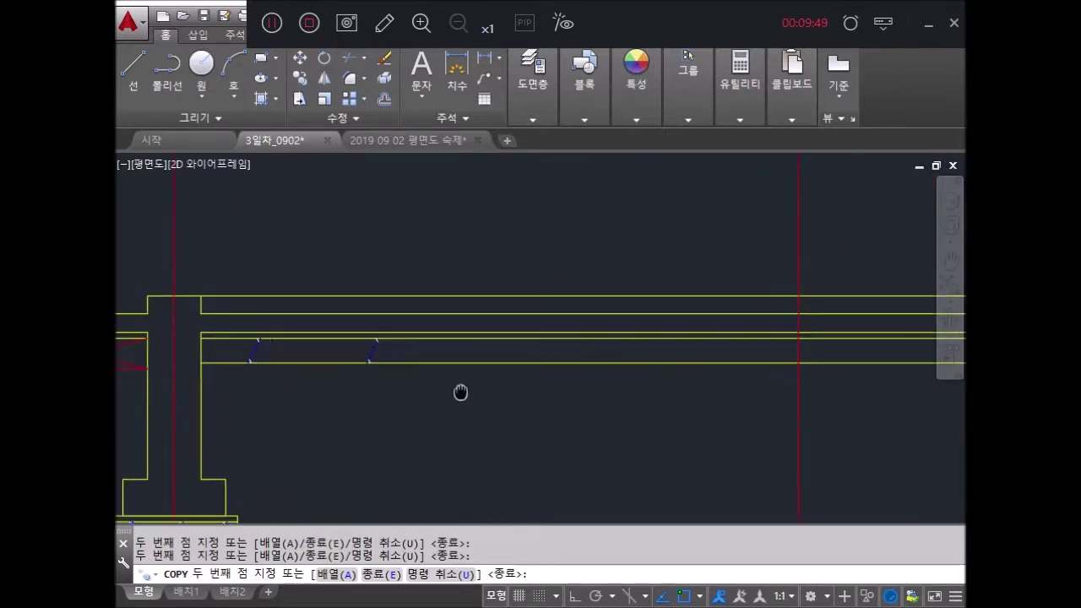
scroll(468, 385, "down", 5)
left_click(474, 379)
left_click(526, 380)
left_click(588, 379)
left_click(636, 380)
key("Return")
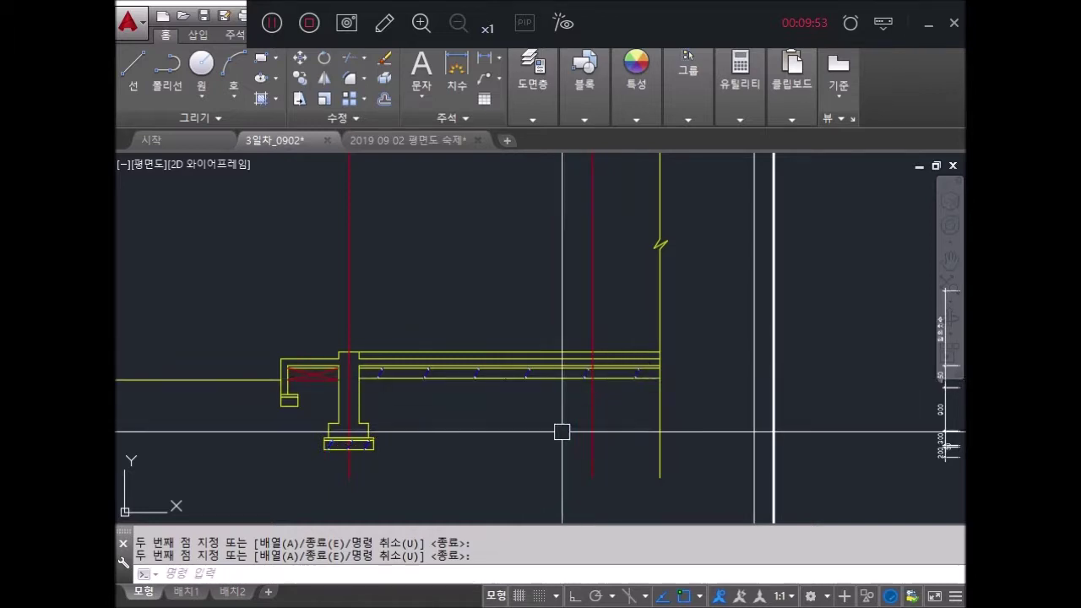
Step: Copy the diagonal symbol twice into the small footing
scroll(346, 439, "up", 2)
scroll(365, 456, "up", 2)
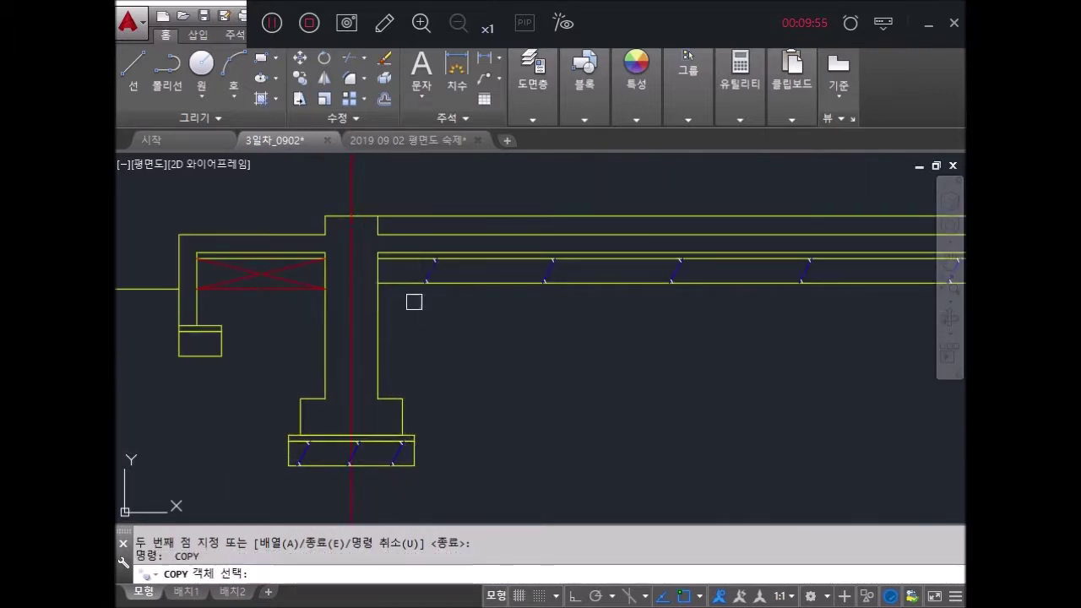
scroll(413, 265, "up", 3)
left_click(423, 199)
left_click(550, 362)
key("Return")
left_click(445, 309)
scroll(434, 415, "down", 3)
scroll(520, 306, "up", 3)
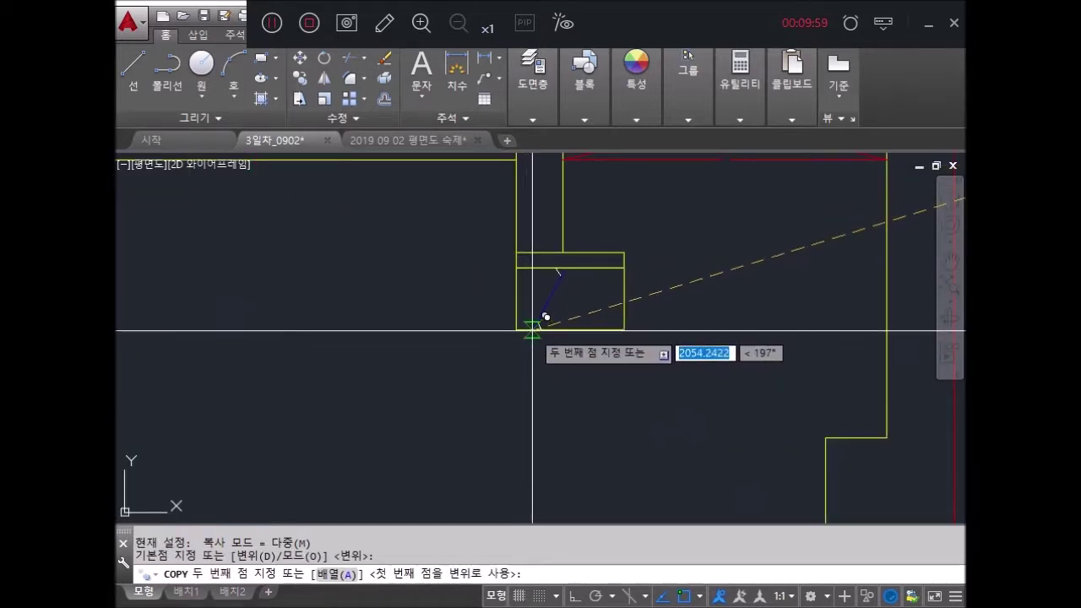
left_click(542, 327)
left_click(576, 327)
key("Return")
Step: Pan out to view the whole slab section and cancel the pending command
scroll(667, 346, "down", 2)
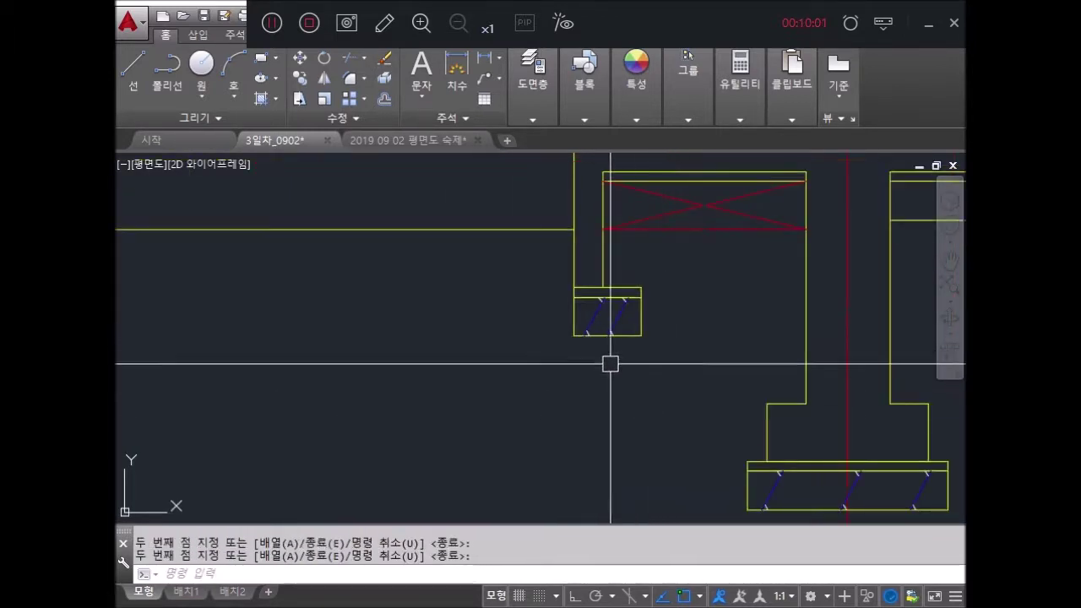
scroll(697, 321, "down", 1)
scroll(515, 338, "down", 4)
middle_click_drag(811, 363, 608, 366)
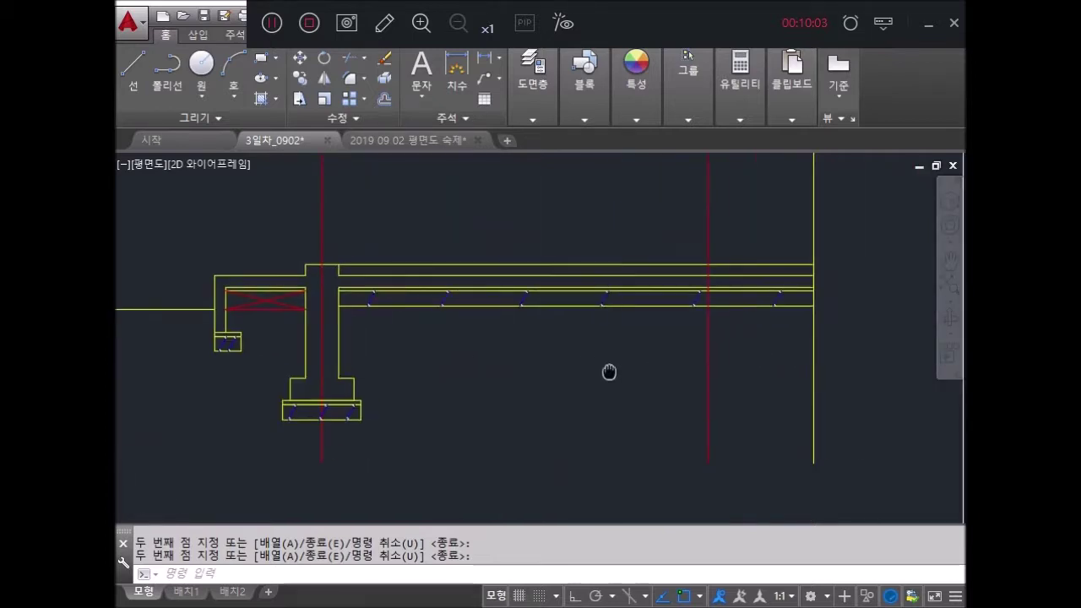
key("Escape")
left_click(532, 85)
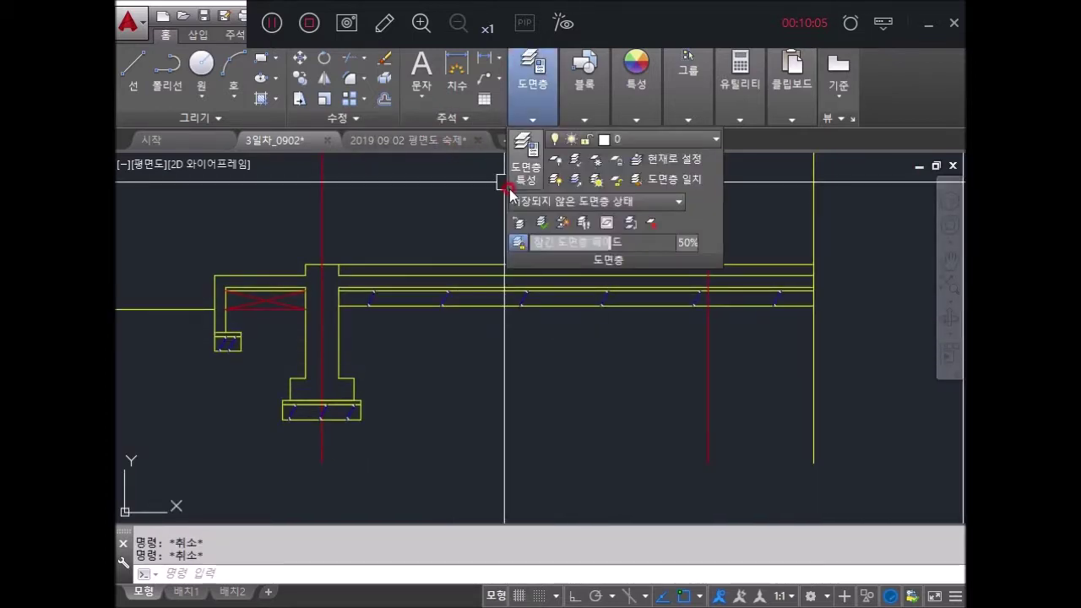
Step: Make 해칭선 the current layer
type("h")
key("Return")
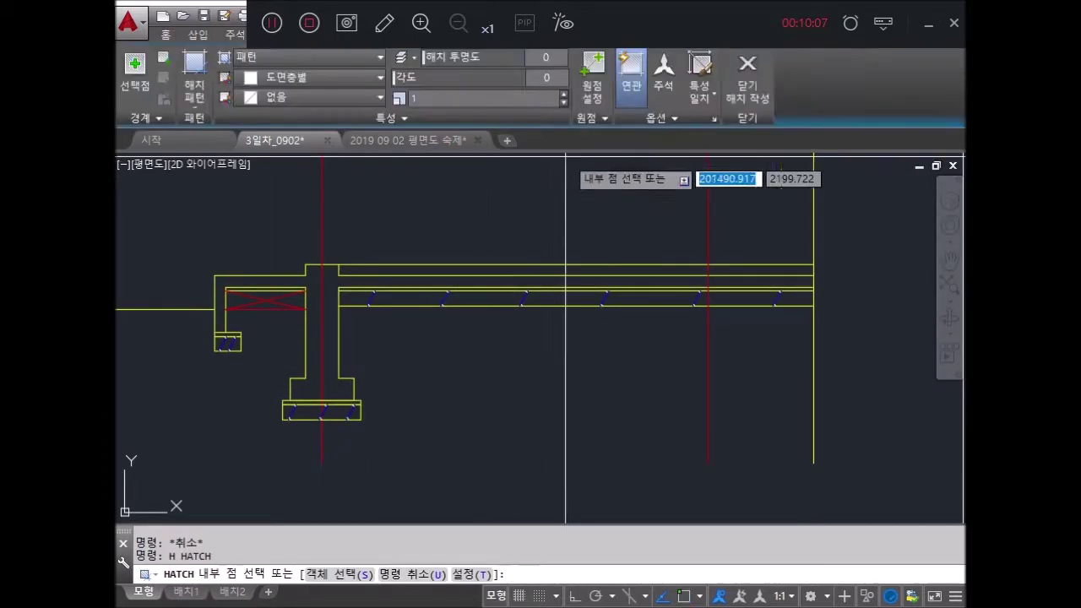
key("Escape")
left_click(585, 93)
left_click(534, 112)
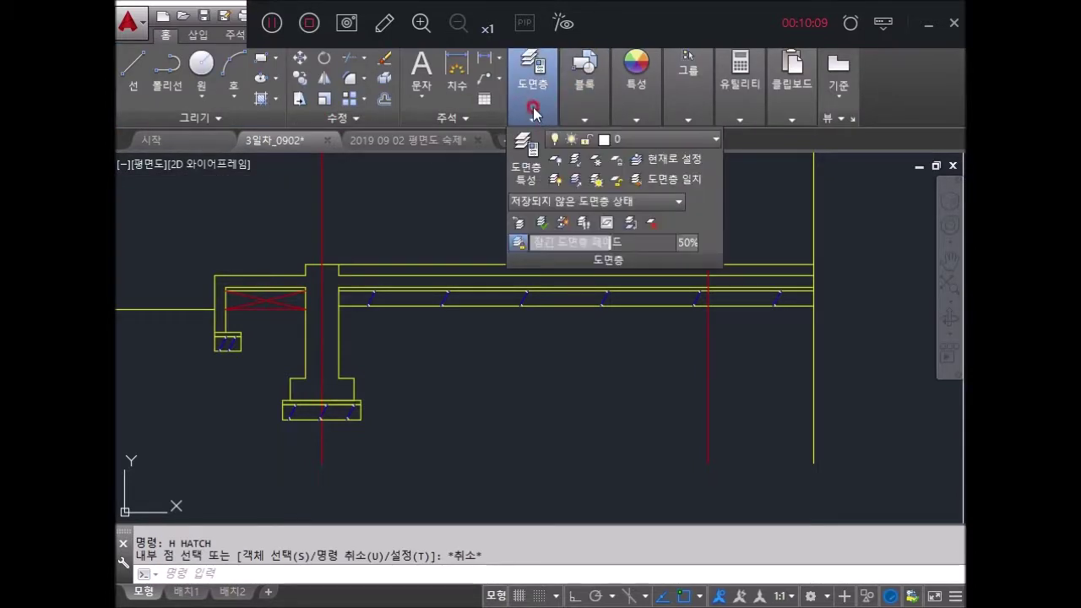
left_click(589, 140)
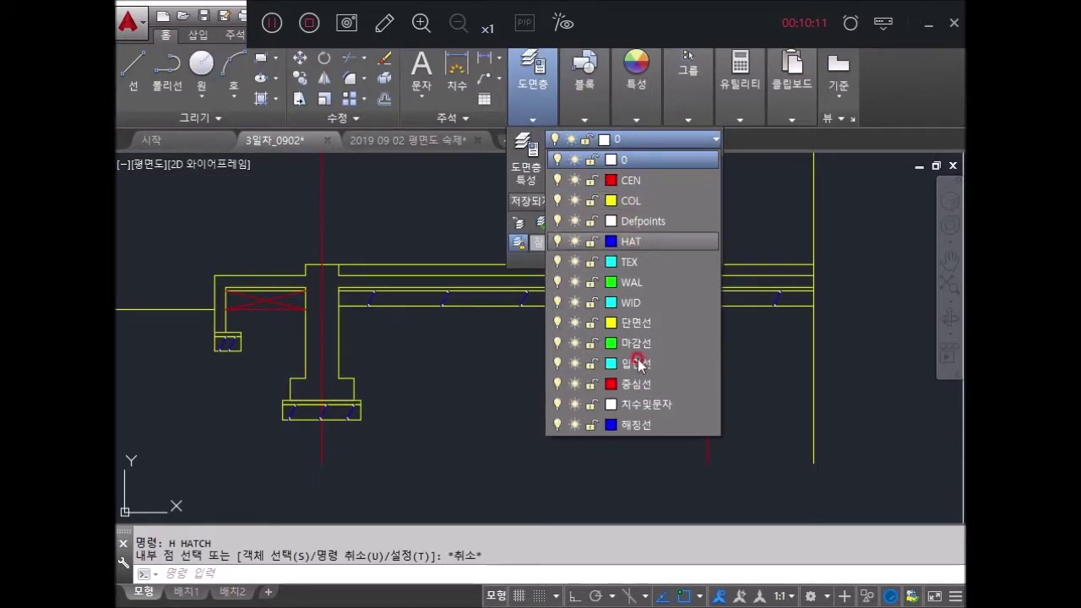
left_click(648, 432)
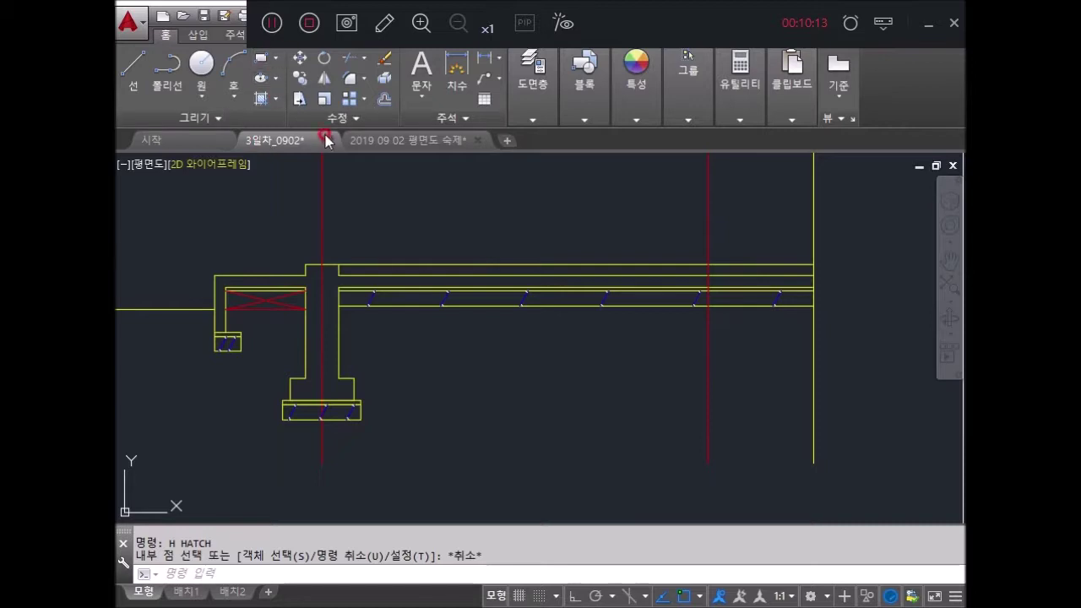
left_click(550, 575)
type("h")
Step: Hatch the wall, slab and downstand with the AR-CONC concrete pattern
key("Return")
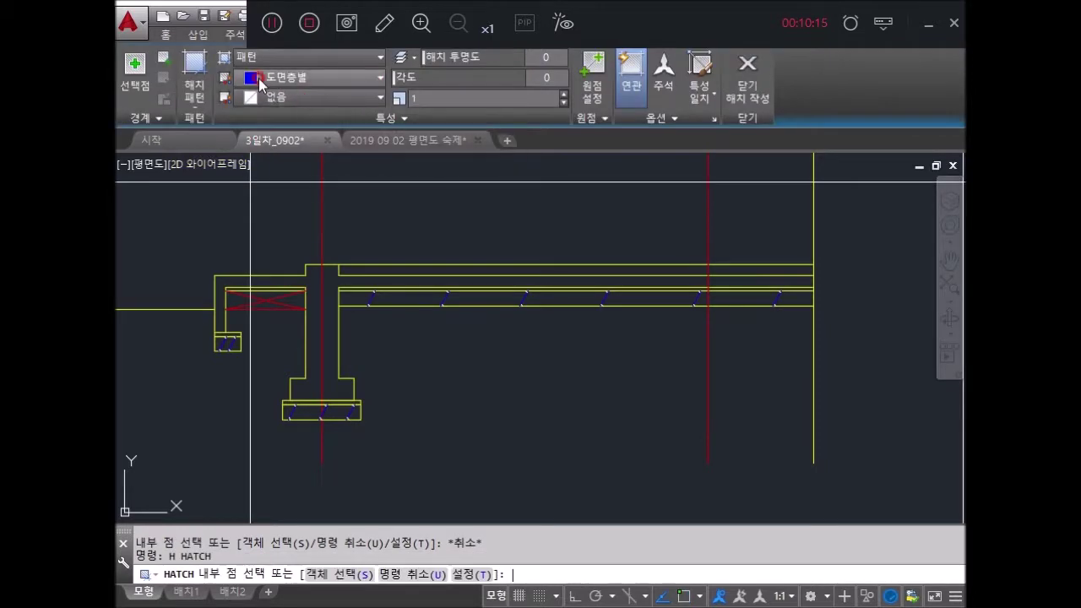
left_click(192, 71)
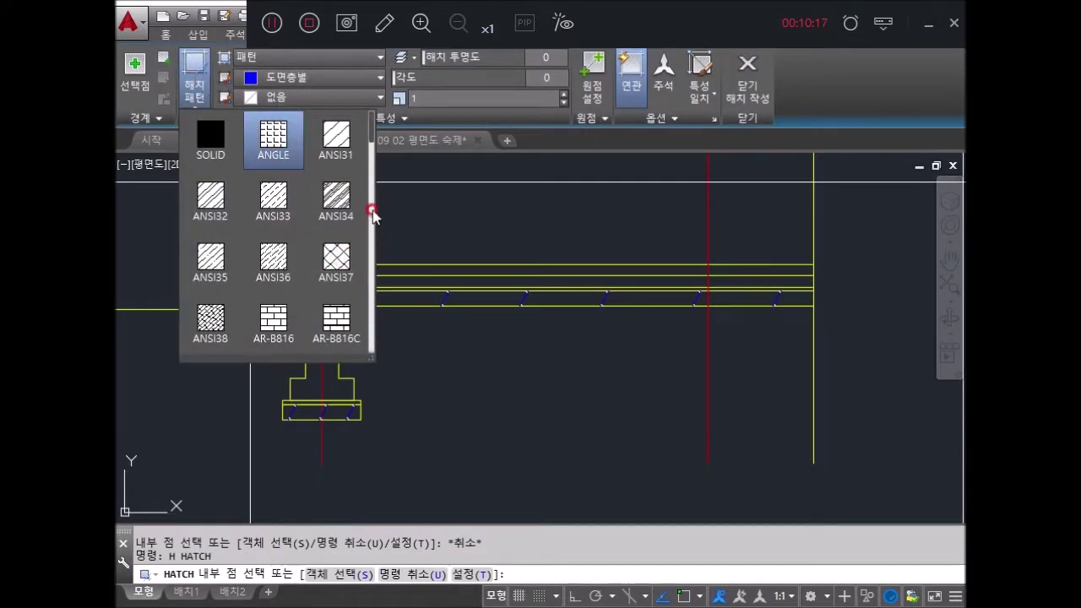
left_click_drag(372, 144, 375, 179)
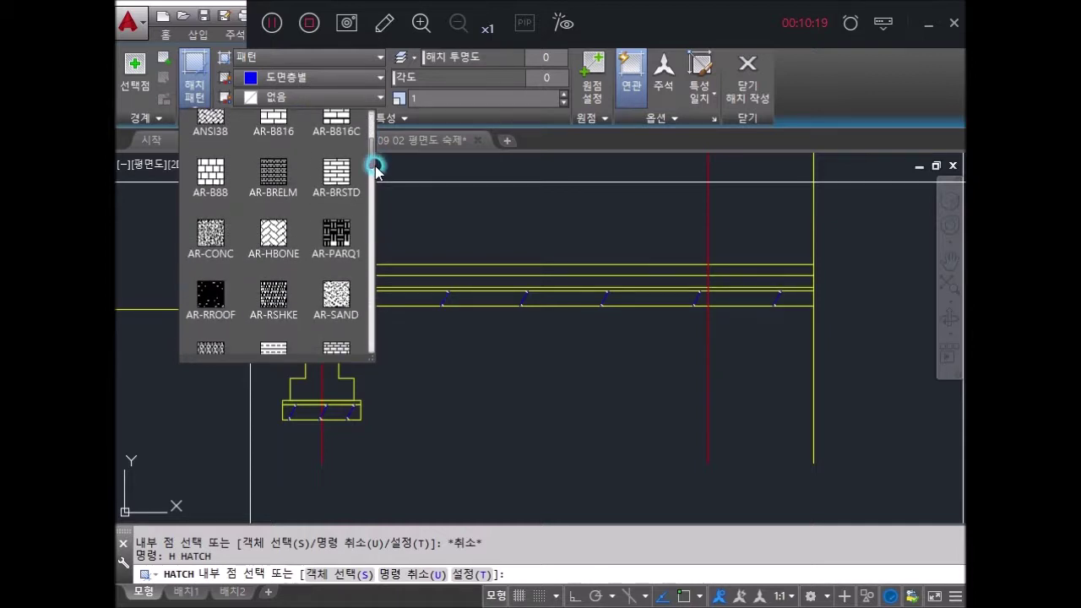
left_click_drag(375, 176, 372, 177)
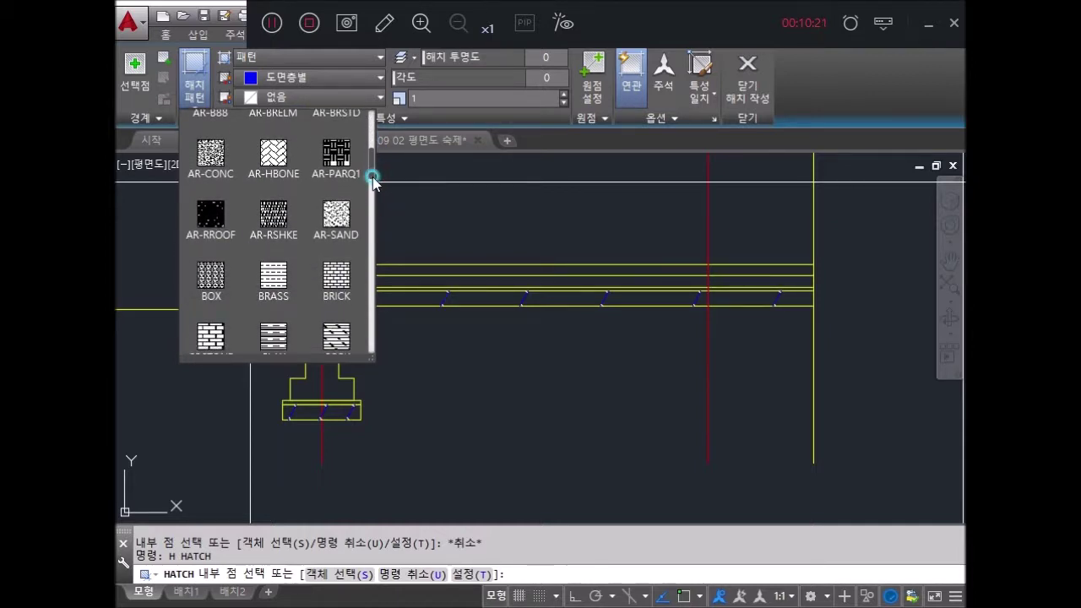
left_click(216, 156)
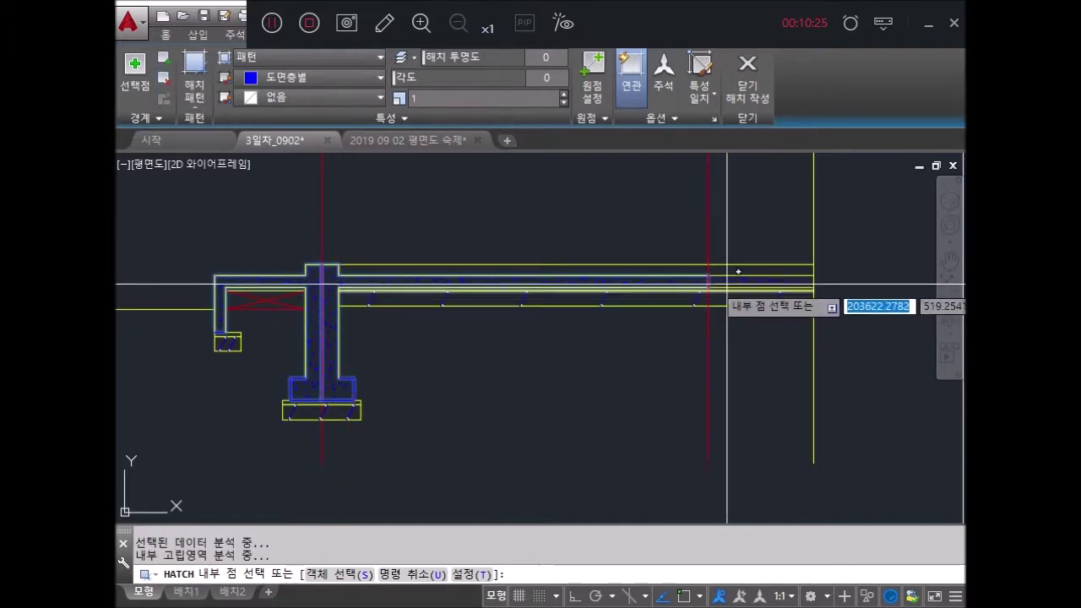
key("Return")
scroll(479, 297, "up", 3)
scroll(350, 282, "up", 3)
scroll(658, 326, "down", 2)
scroll(658, 326, "down", 1)
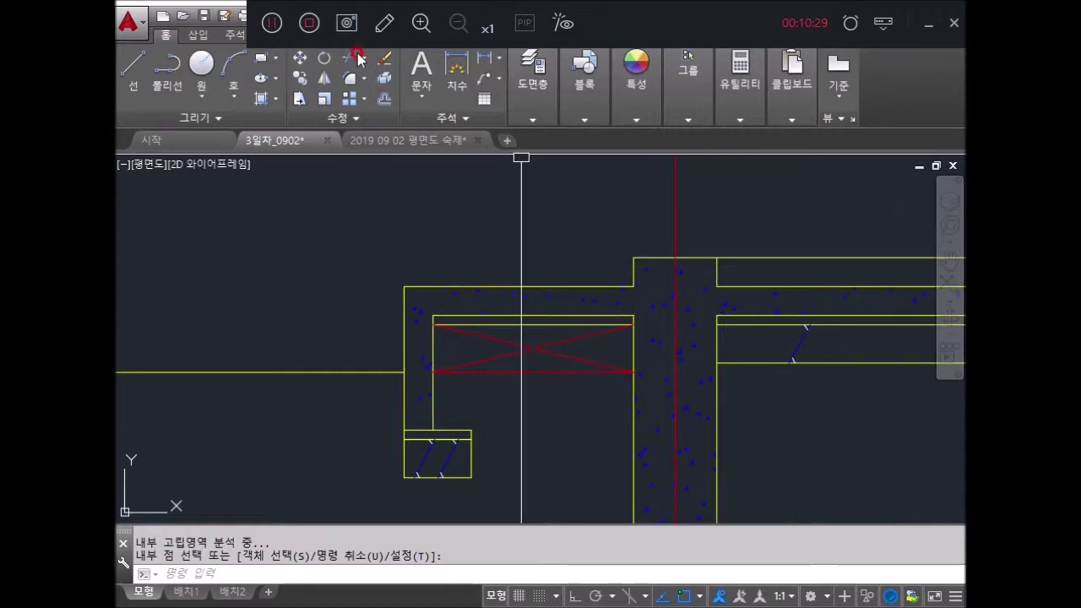
Step: Draw a diagonal line from the slab's top edge down at an angle
key("Escape")
key("Escape")
middle_click_drag(628, 326, 522, 322)
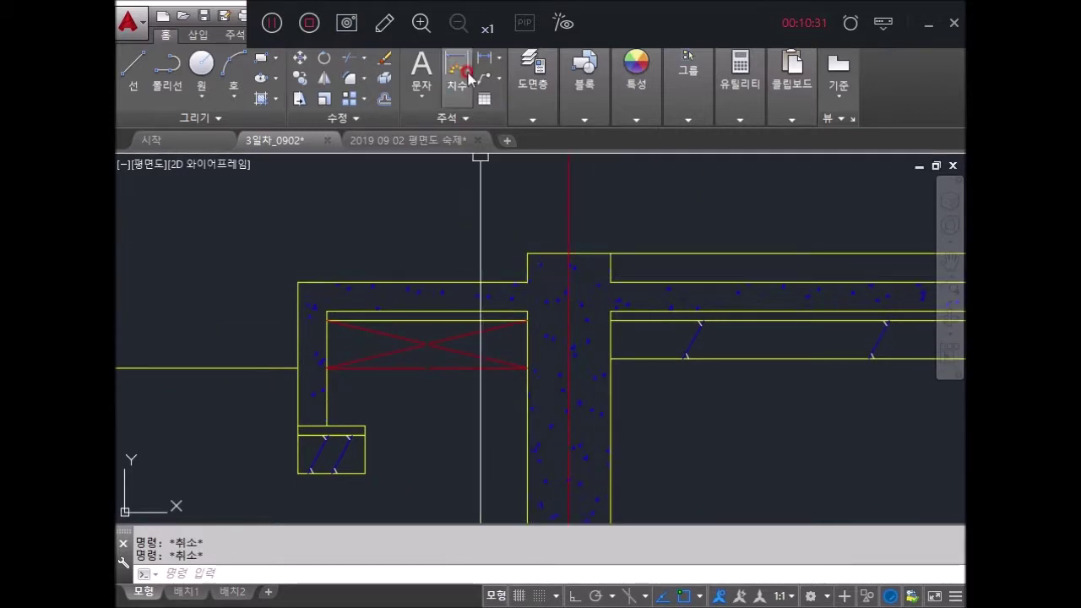
left_click(521, 118)
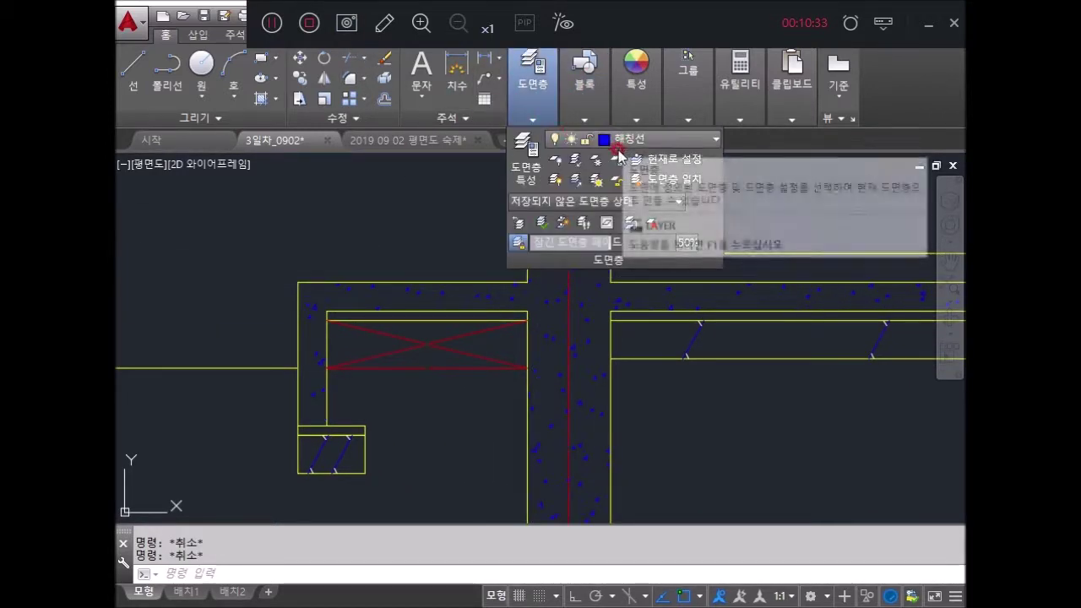
type("l")
key("Return")
scroll(541, 287, "up", 3)
scroll(589, 226, "up", 3)
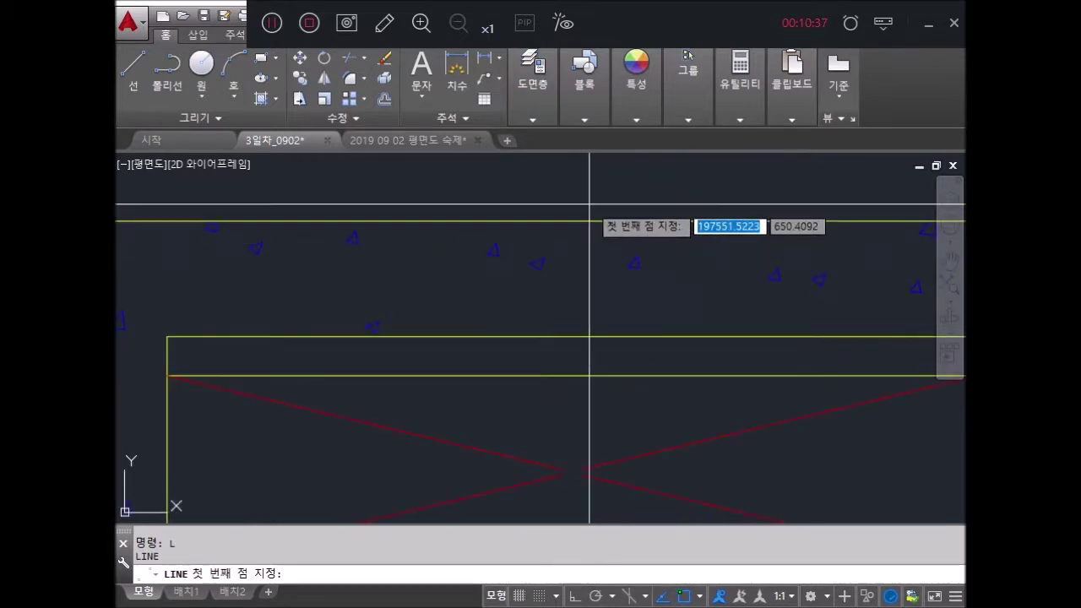
left_click(573, 221)
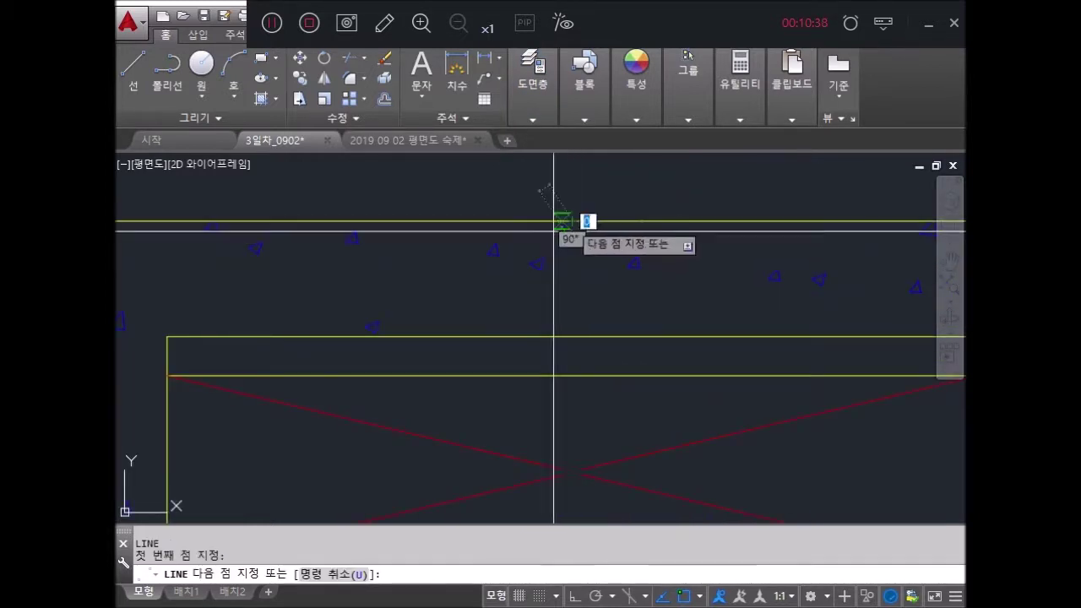
left_click(498, 336)
key("Return")
scroll(532, 302, "up", 2)
Step: Offset the diagonal line 30 units to both its right and left sides
type("o")
key("Return")
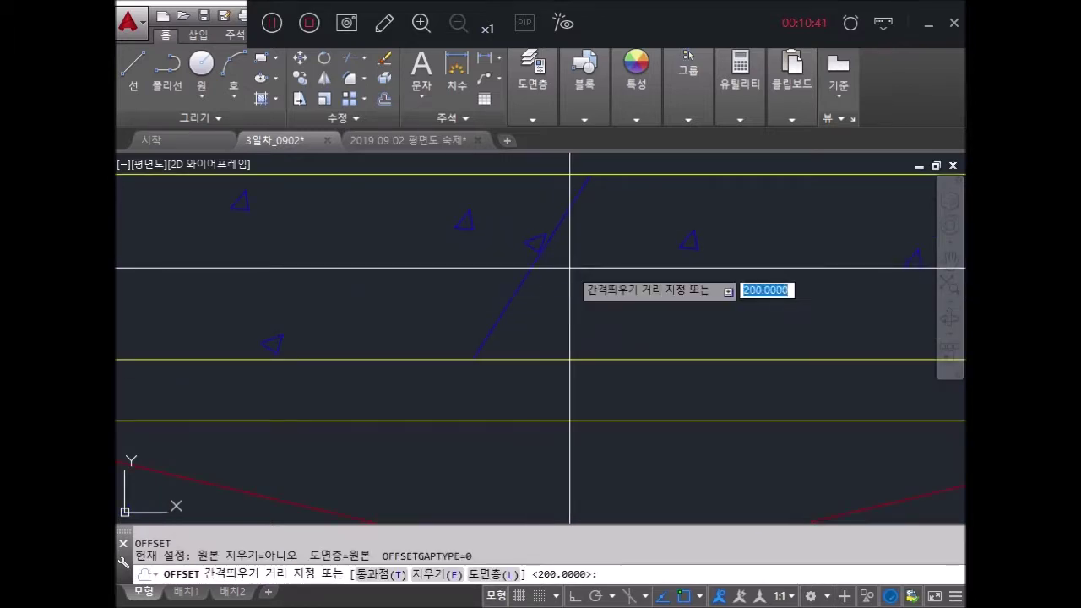
type("30")
key("Return")
left_click(524, 283)
left_click(544, 295)
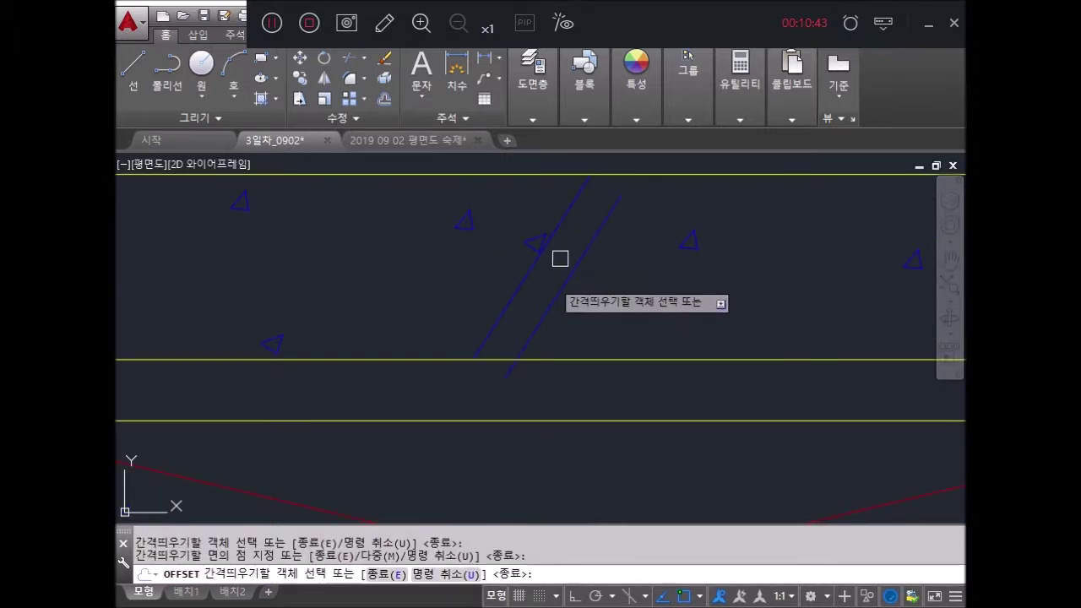
left_click(494, 314)
left_click(486, 321)
key("Escape")
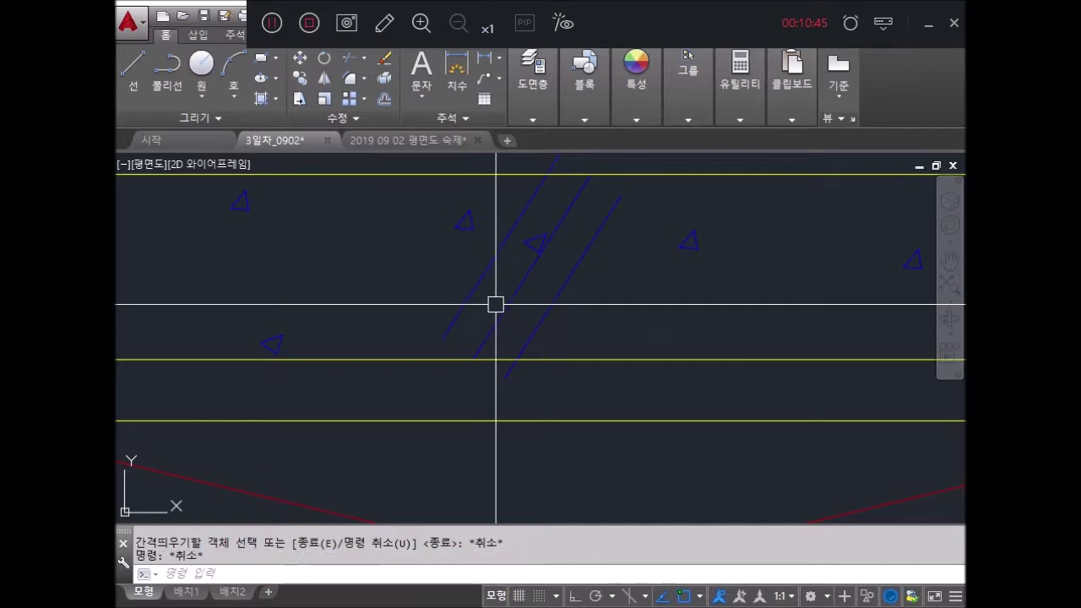
type("ex")
Step: Extend the offset diagonals to the slab lines and trim their overhanging ends
key("Return")
left_click(461, 313)
left_click(608, 225)
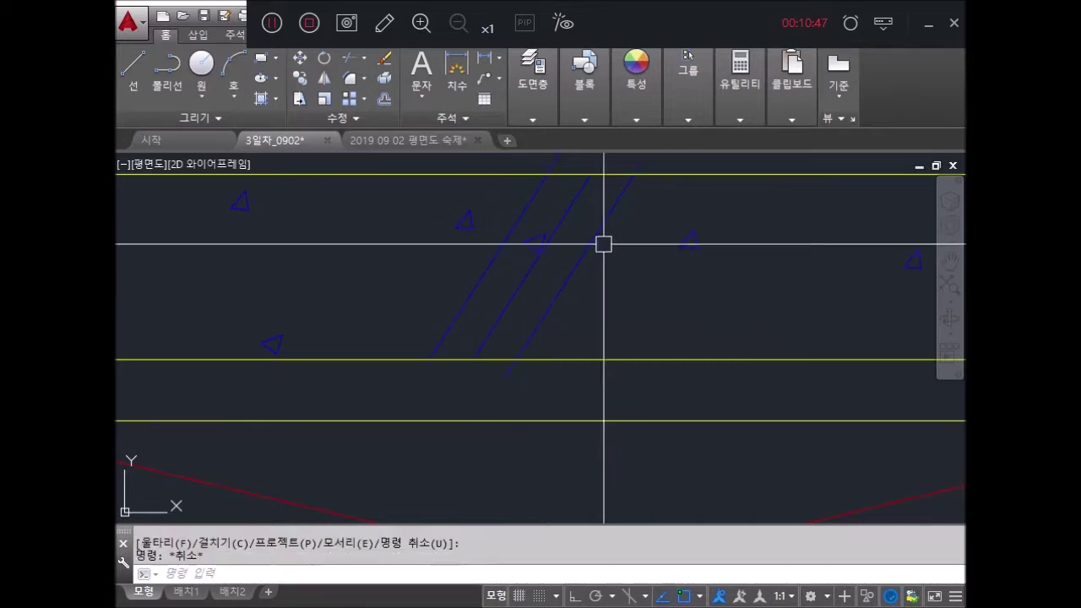
type("tr")
key("Return")
key("Return")
left_click_drag(550, 163, 638, 166)
left_click(517, 368)
key("Escape")
key("Escape")
scroll(514, 340, "down", 4)
scroll(557, 299, "down", 4)
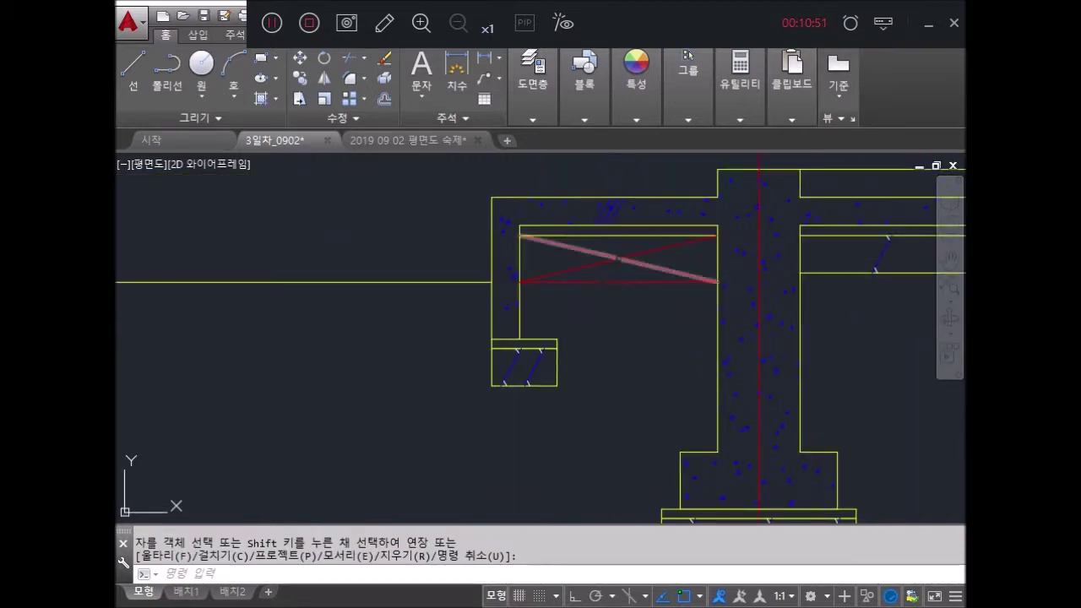
key("Return")
scroll(599, 297, "up", 5)
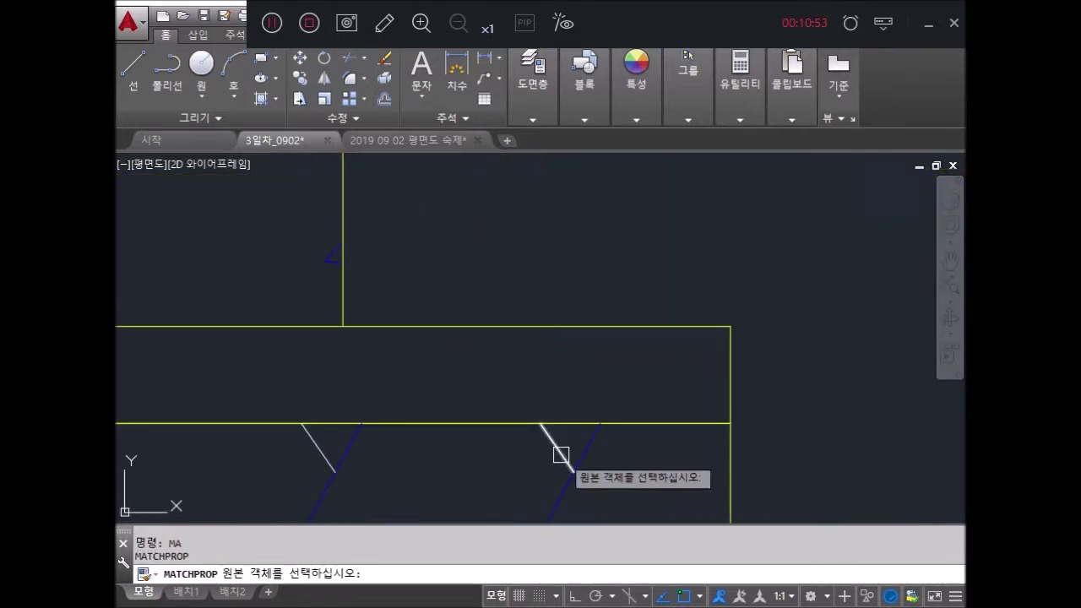
Step: Draw the first, large circle on the diagonal groove lines
left_click(560, 449)
scroll(627, 293, "down", 6)
scroll(600, 325, "up", 4)
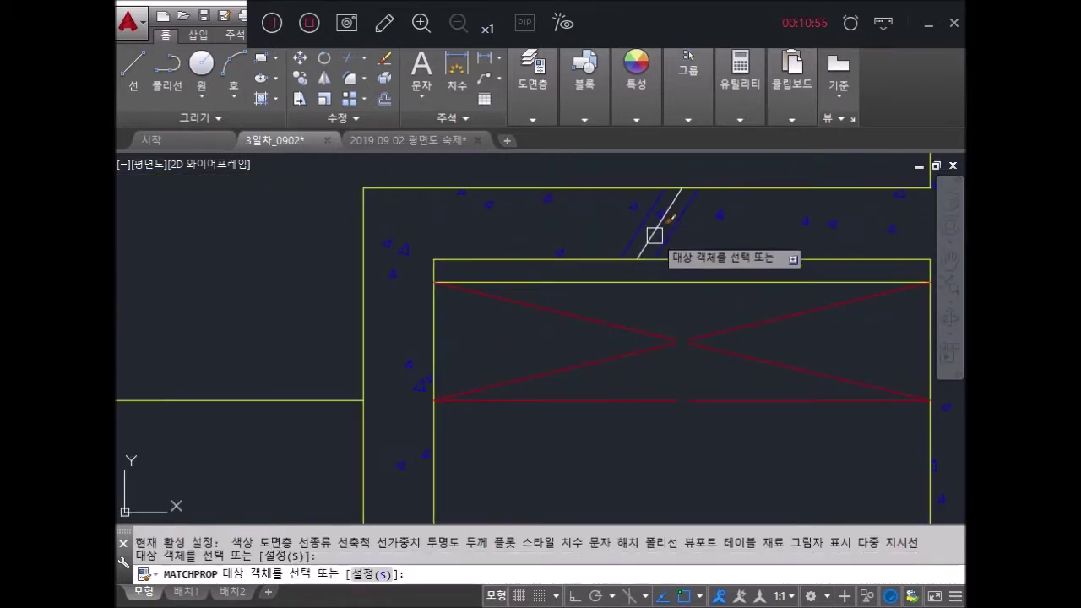
key("Escape")
type("c")
key("Return")
scroll(623, 253, "up", 5)
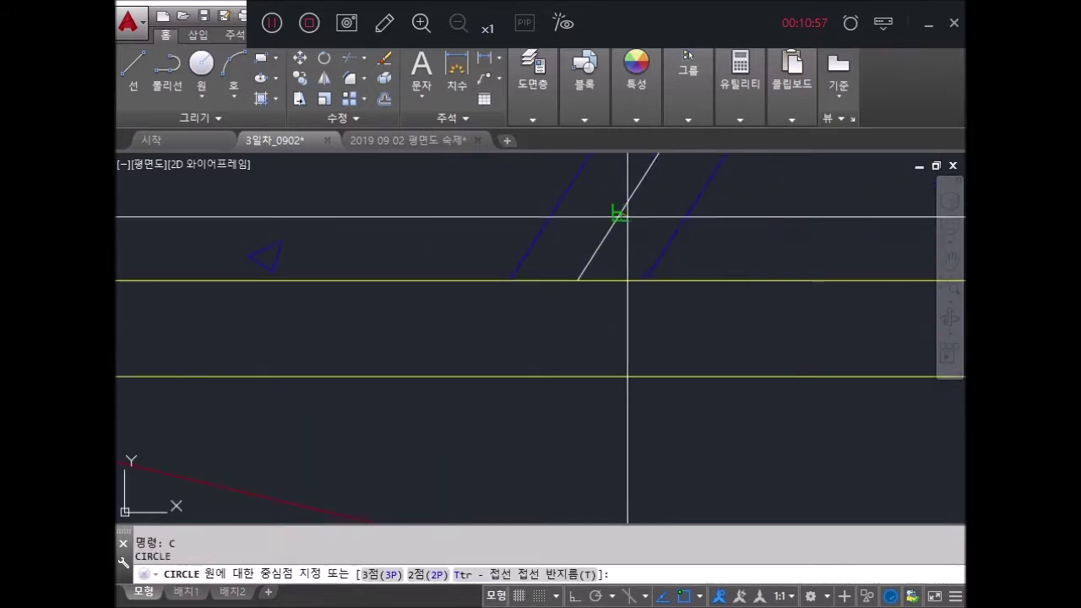
left_click(603, 367)
key("Escape")
key("Return")
left_click(630, 337)
left_click(623, 245)
Step: Draw two more circles along the diagonal lines, ending with a small one
middle_click_drag(744, 282, 664, 357)
key("Return")
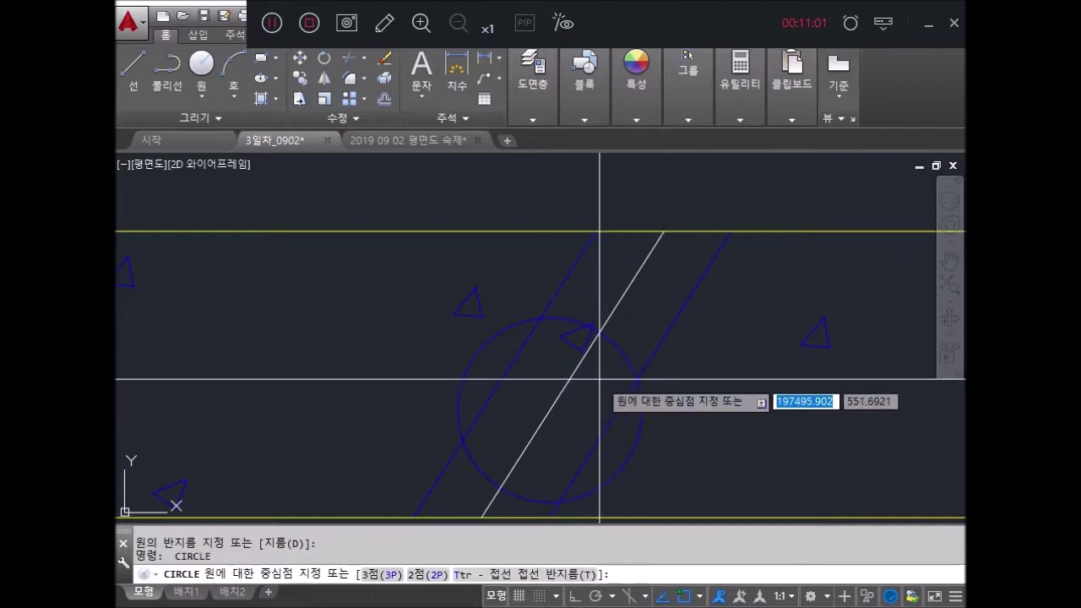
left_click(601, 372)
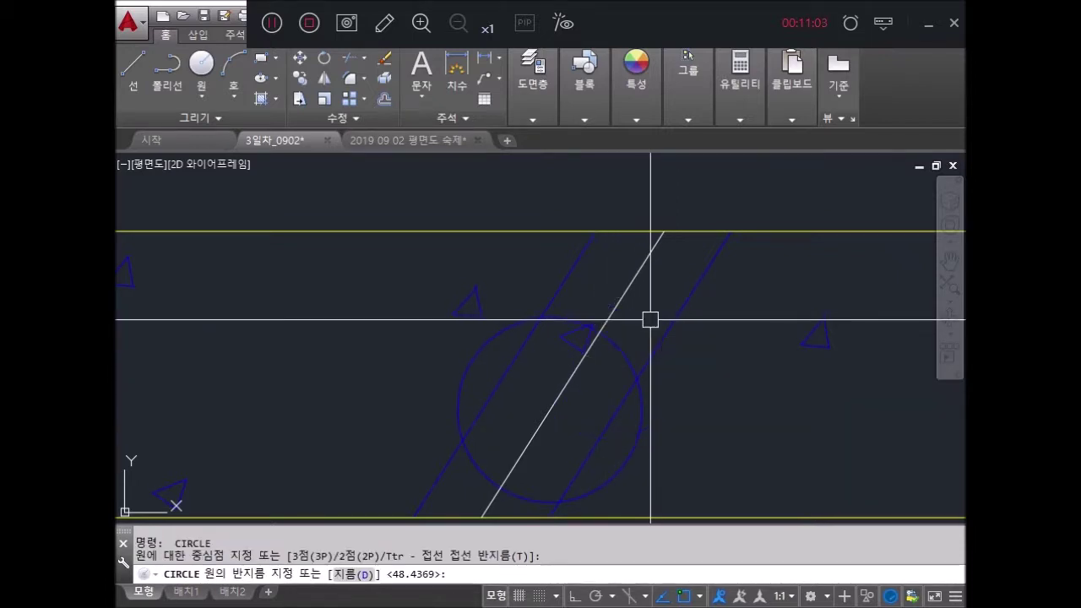
left_click(655, 286)
key("Return")
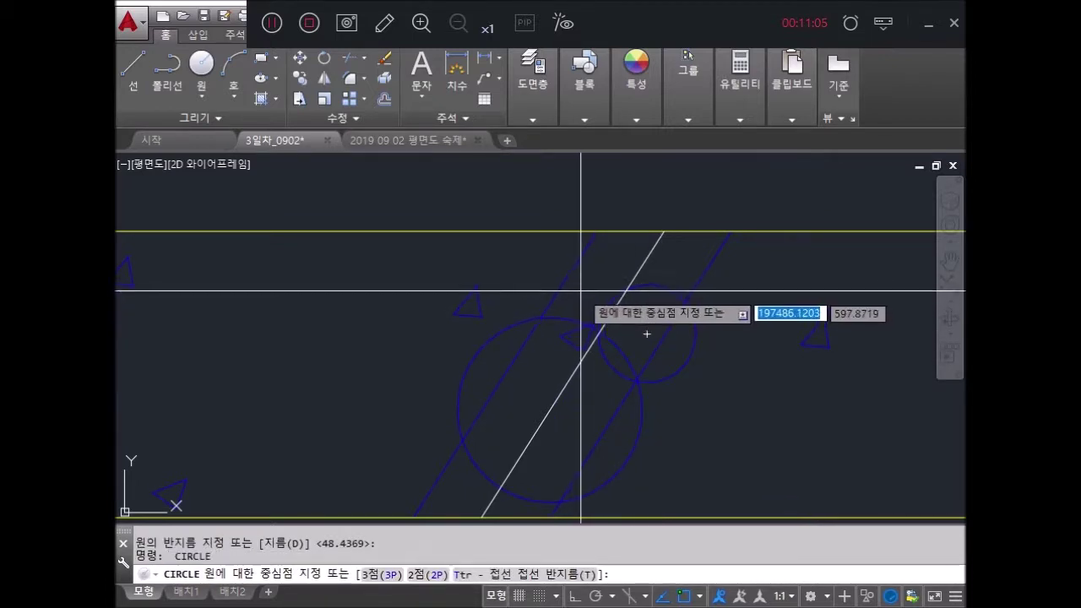
left_click(581, 291)
left_click(579, 251)
key("Return")
key("Escape")
key("Escape")
key("Escape")
Step: Match one small circle's properties to the white line's style
left_click(646, 267)
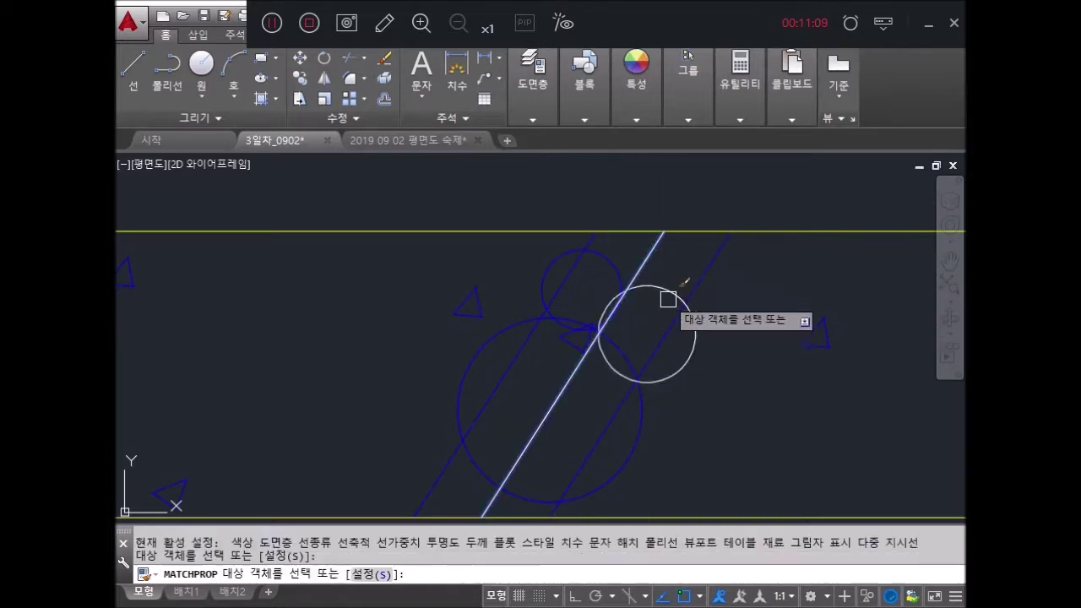
left_click(682, 299)
key("Escape")
key("Escape")
key("Escape")
scroll(724, 380, "down", 4)
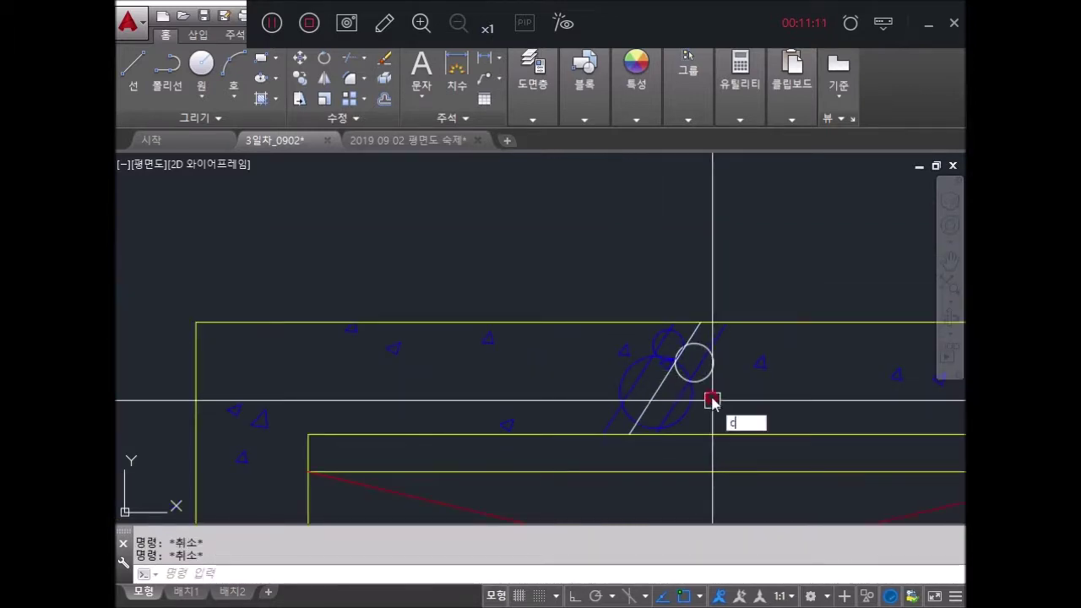
scroll(693, 363, "up", 2)
type("co")
key("Return")
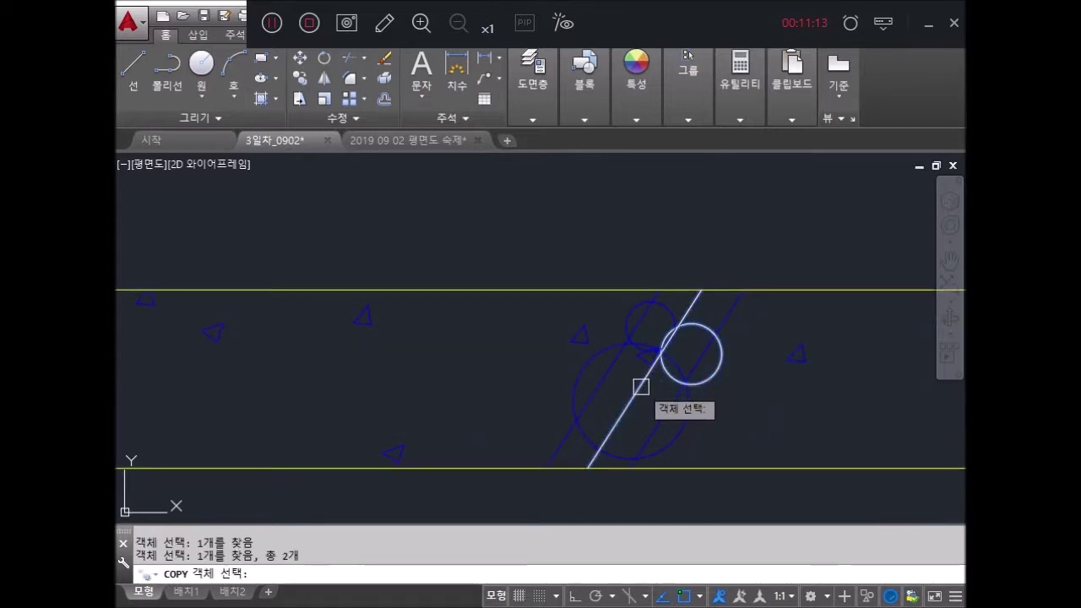
Step: Copy the circled marker symbol to three more positions along the top of the slab
key("Return")
left_click(705, 338)
scroll(394, 338, "down", 3)
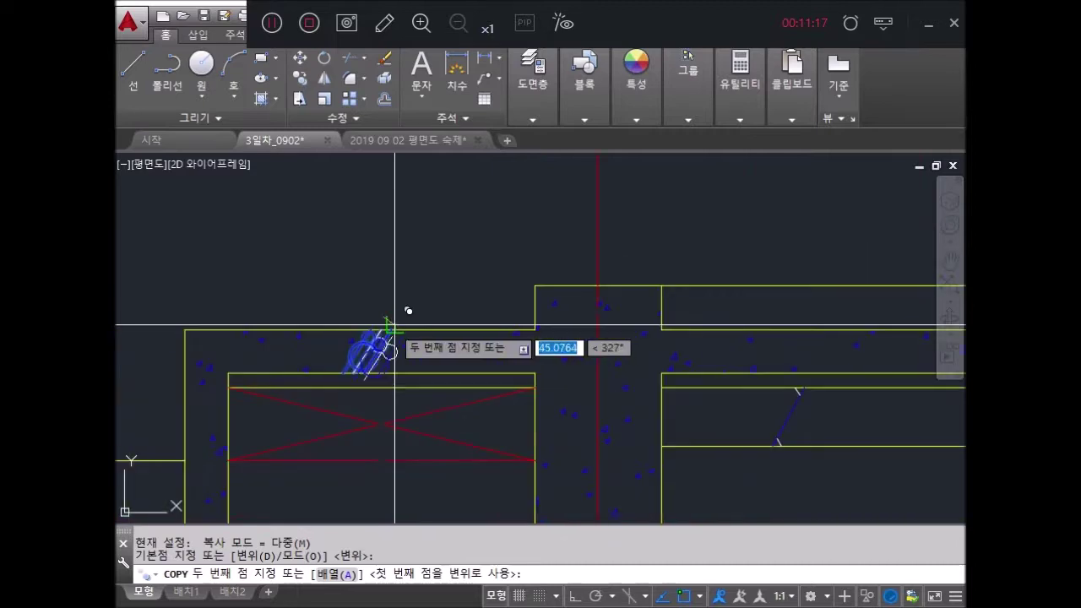
scroll(355, 371, "down", 2)
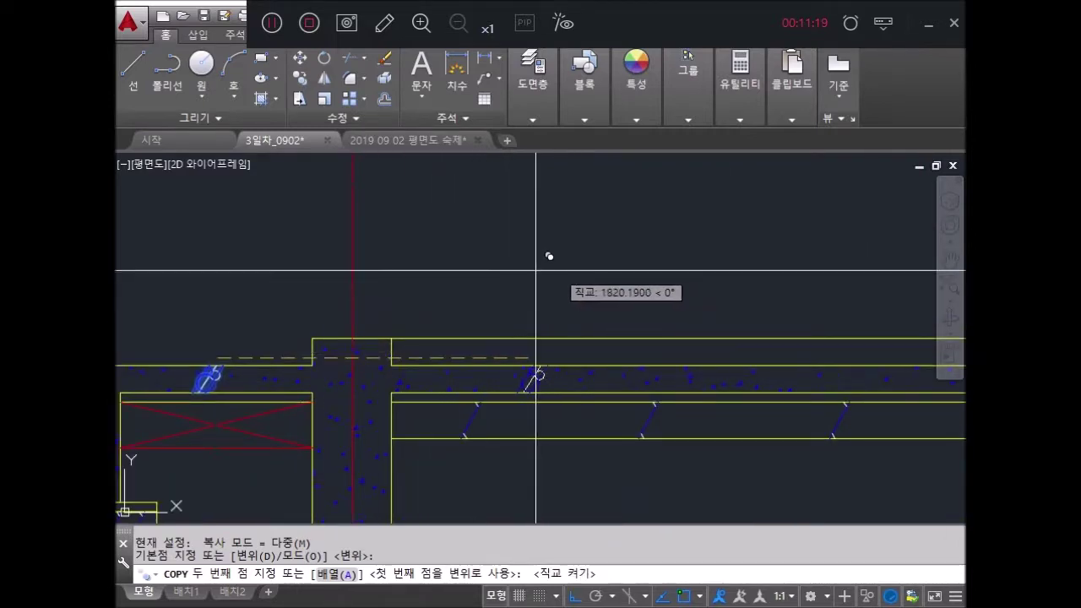
left_click(496, 276)
scroll(497, 276, "down", 2)
left_click(482, 277)
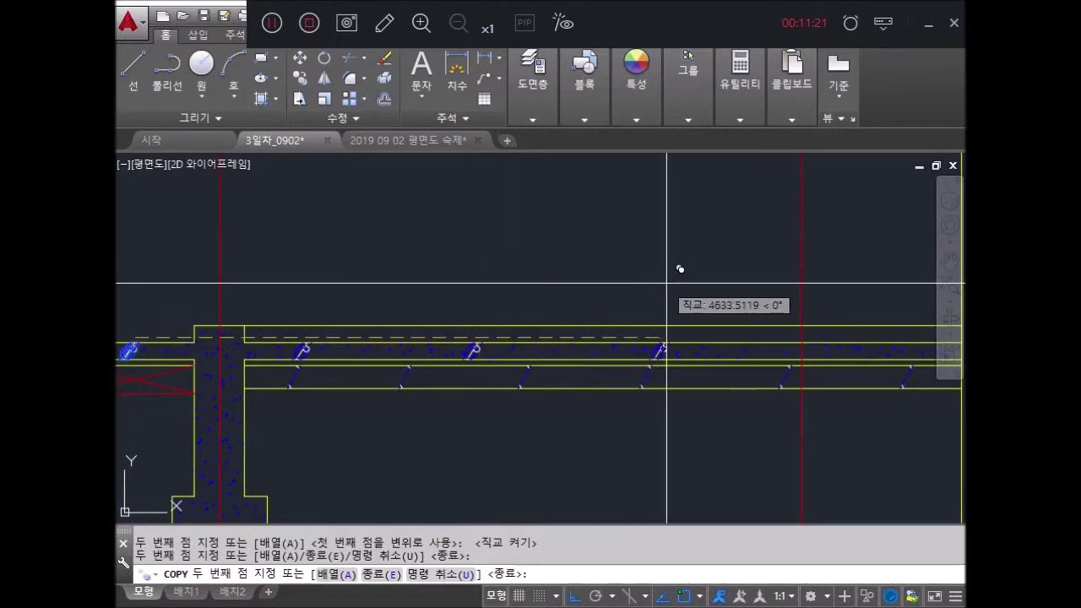
scroll(659, 287, "down", 2)
left_click(560, 310)
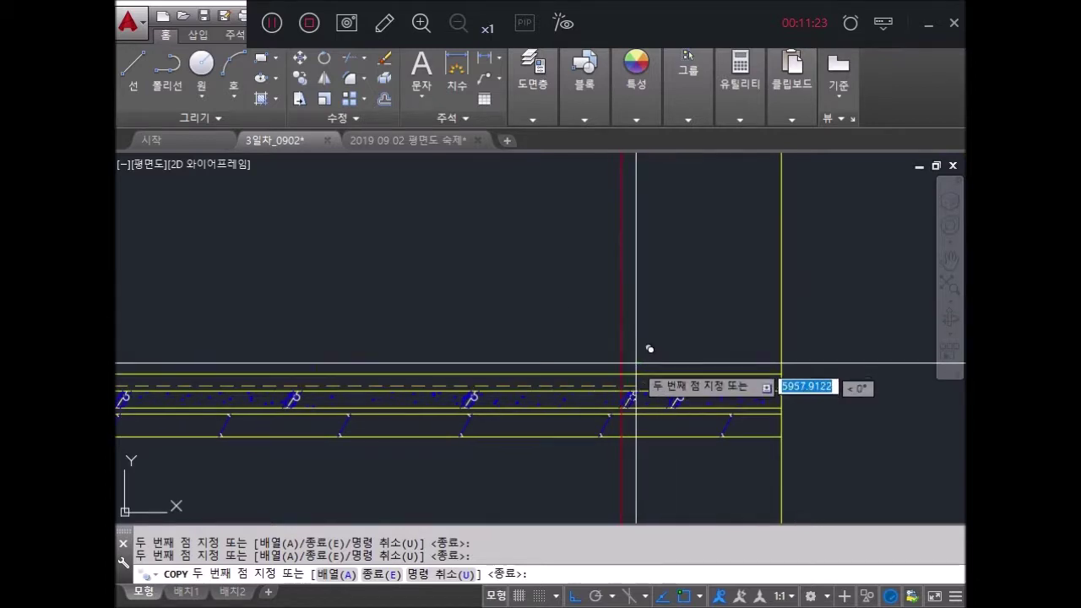
scroll(579, 364, "up", 2)
scroll(579, 365, "down", 2)
scroll(560, 361, "up", 2)
scroll(560, 361, "down", 2)
scroll(466, 295, "up", 2)
key("Escape")
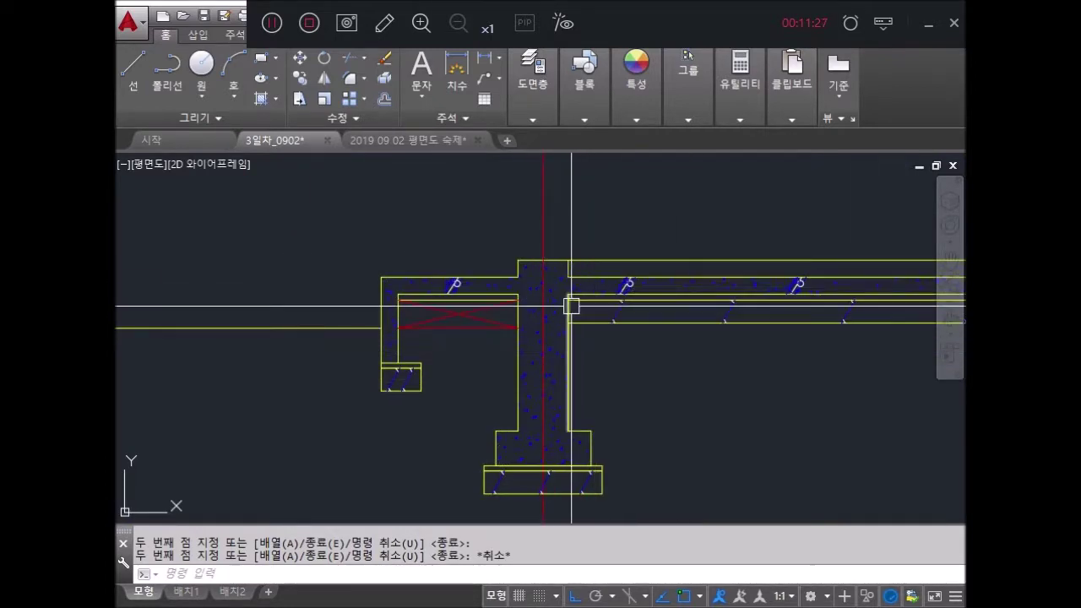
key("Escape")
key("Escape")
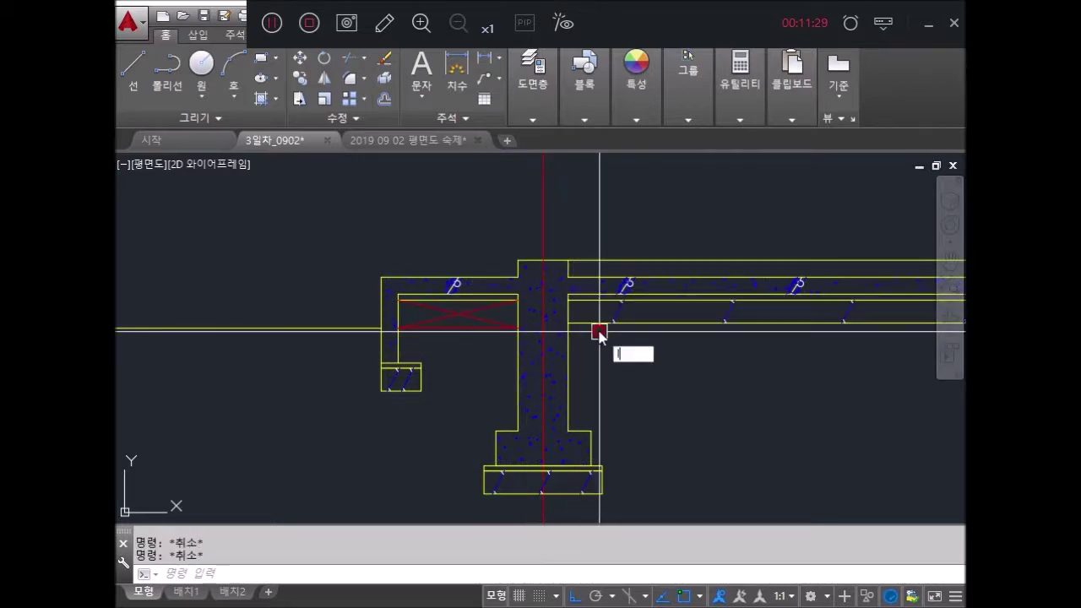
Step: Copy the six-object marker symbol to a spot beside the column
key("Return")
scroll(598, 334, "up", 3)
key("Escape")
type("co")
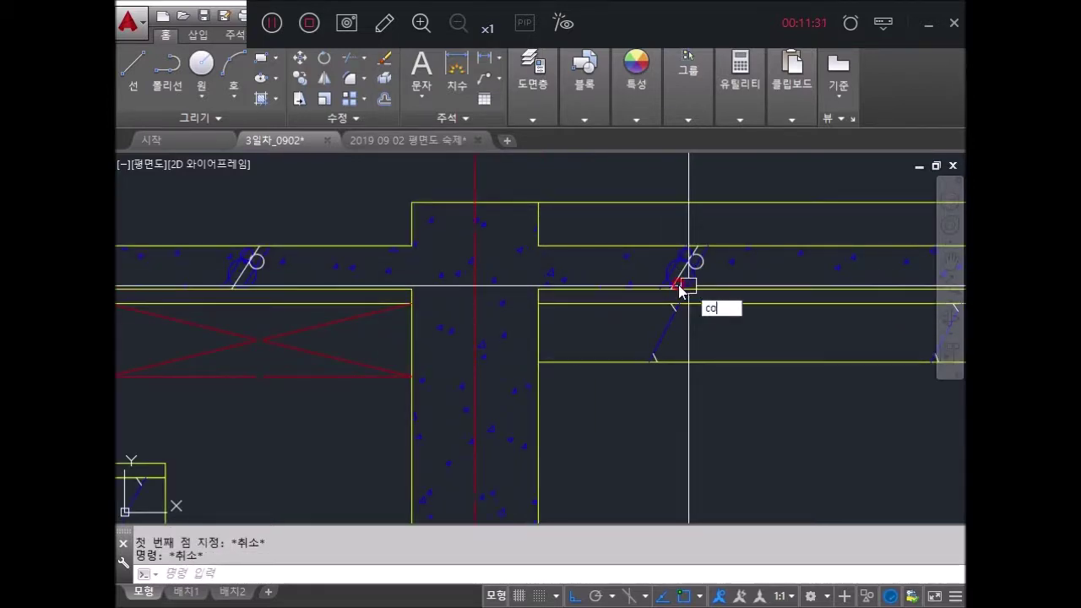
key("Return")
scroll(681, 289, "up", 3)
left_click(647, 225)
left_click(814, 380)
key("Return")
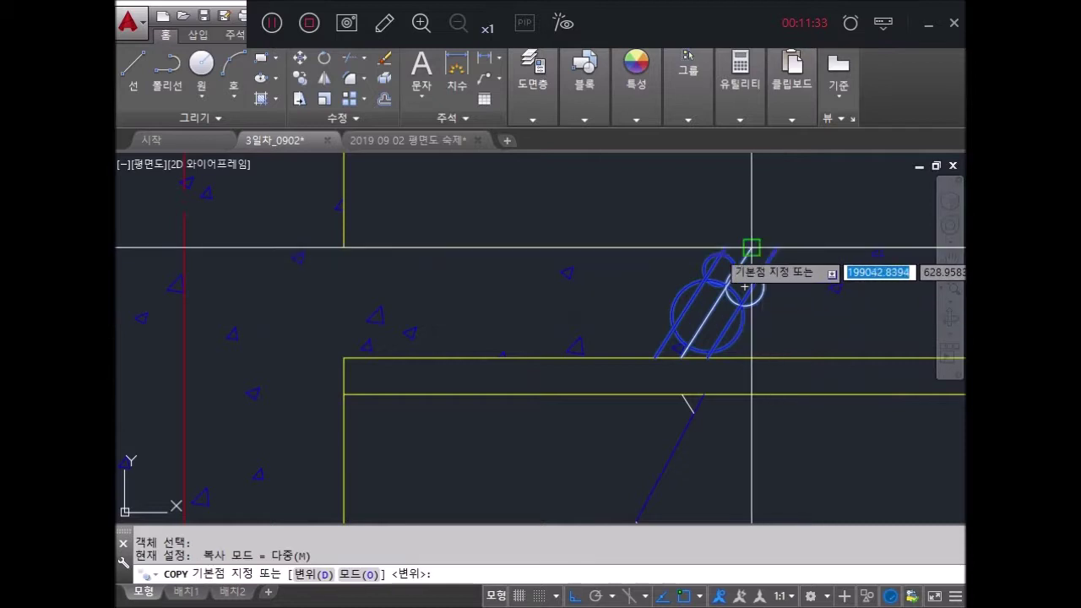
left_click(744, 287)
mouse_move(374, 367)
middle_mouse_down()
mouse_move(611, 195)
mouse_move(595, 292)
middle_mouse_up()
left_click(595, 343)
scroll(592, 405, "down", 3)
key("Escape")
key("Escape")
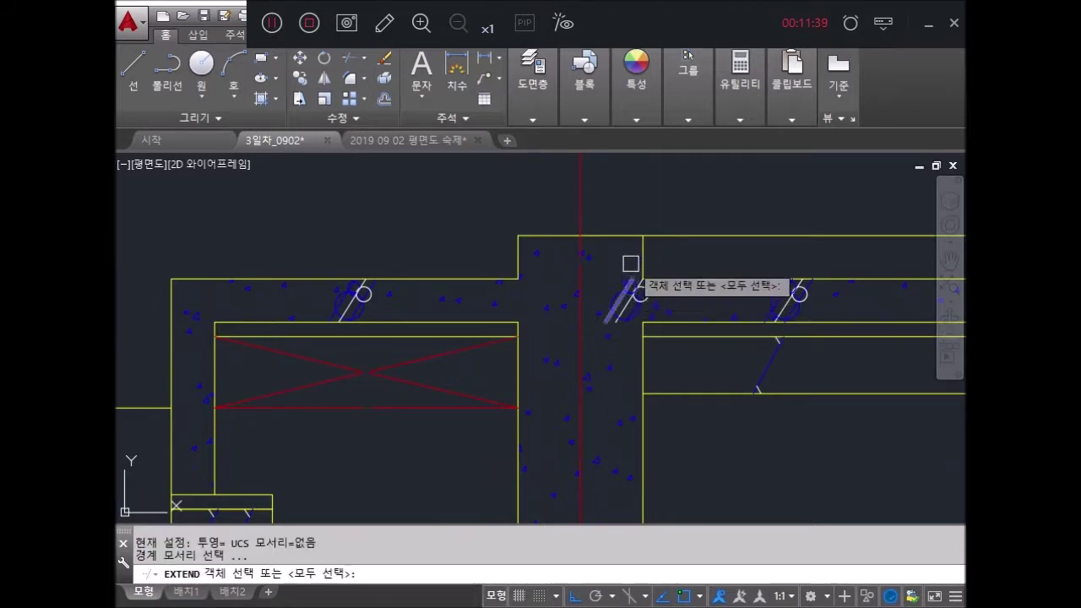
Step: Extend the copied symbol's right blue line downward using a crossing window
scroll(631, 263, "up", 3)
scroll(659, 270, "up", 6)
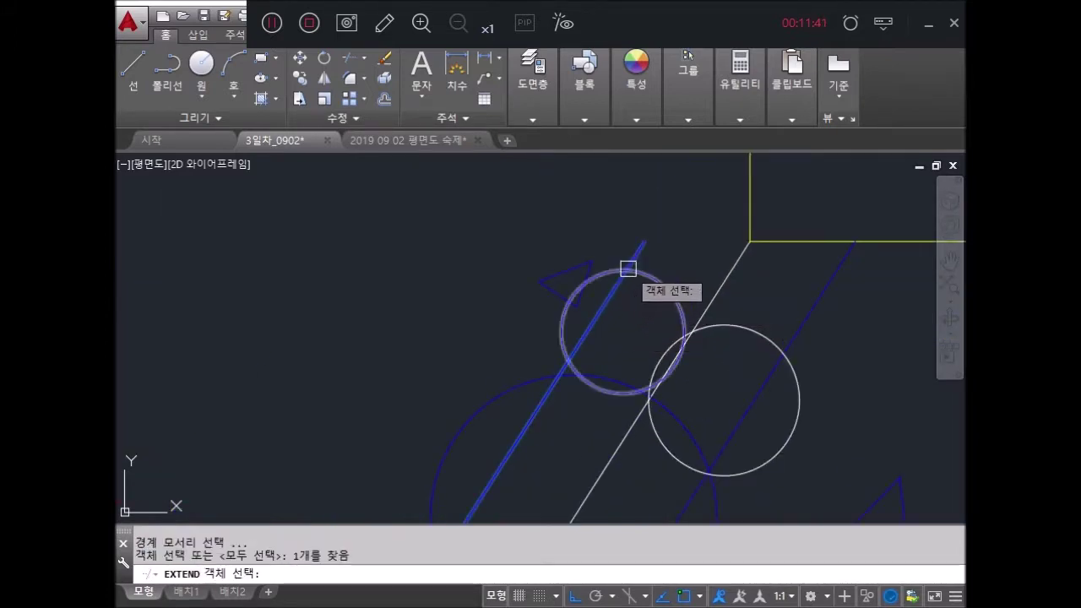
key("Escape")
key("Escape")
key("Return")
scroll(595, 347, "down", 5)
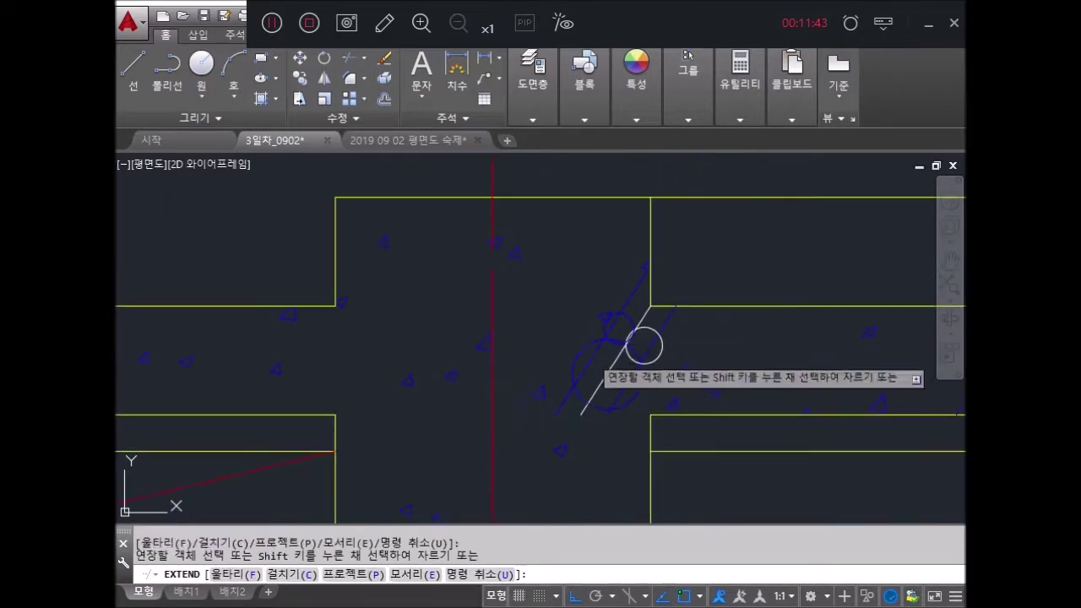
middle_click_drag(593, 332, 614, 288)
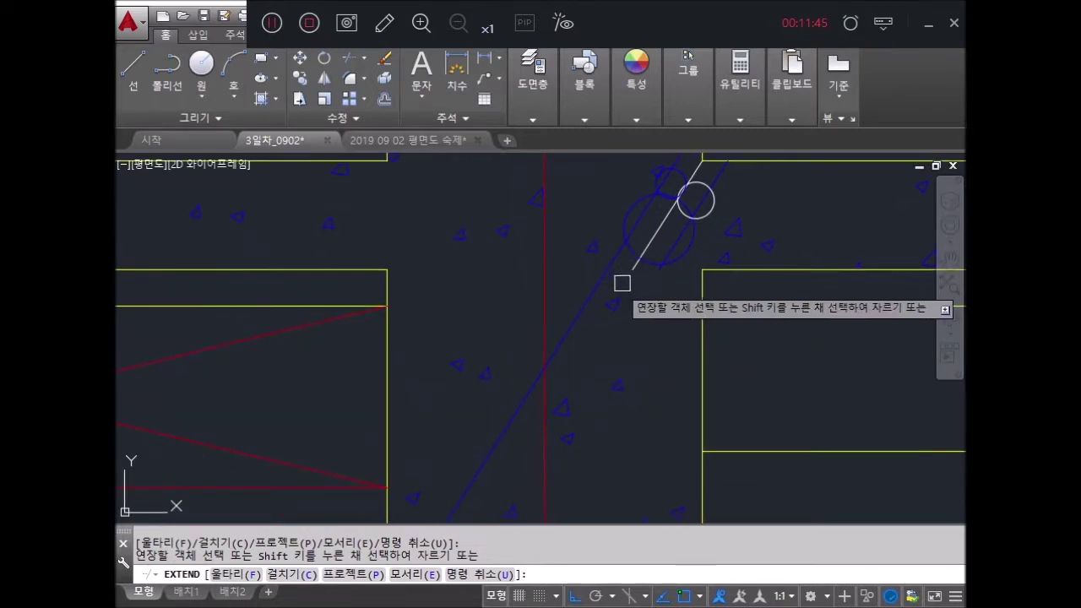
scroll(619, 293, "up", 5)
left_click(591, 330)
left_click(615, 302)
scroll(642, 228, "down", 3)
scroll(663, 254, "down", 3)
scroll(666, 304, "up", 2)
scroll(680, 271, "down", 2)
scroll(684, 224, "up", 2)
scroll(659, 202, "up", 2)
scroll(592, 321, "down", 4)
scroll(629, 272, "up", 1)
scroll(629, 272, "up", 4)
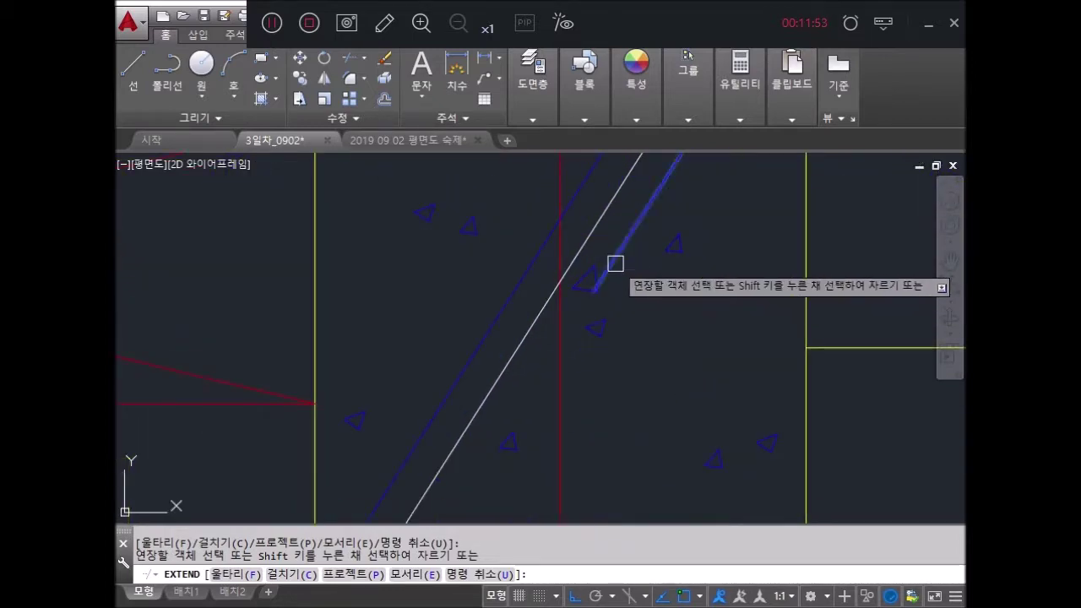
left_click(591, 312)
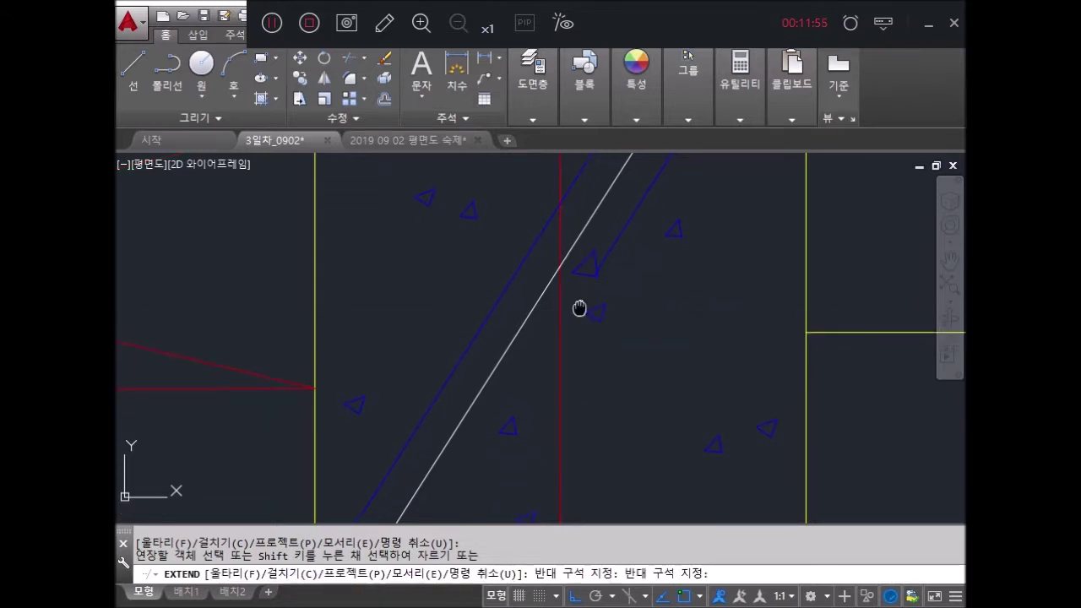
middle_click_drag(579, 316, 572, 306)
left_click(579, 294)
scroll(606, 299, "down", 3)
scroll(582, 380, "up", 3)
key("Escape")
key("Escape")
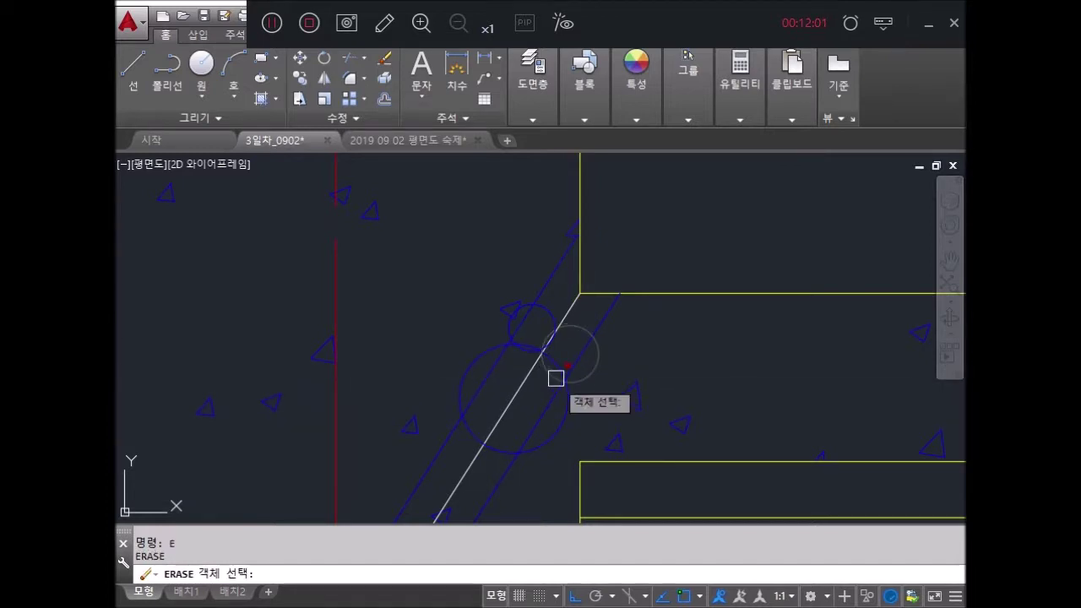
Step: Draw three small circles marking points along the diagonal bar at the wall–slab junction
scroll(531, 369, "down", 2)
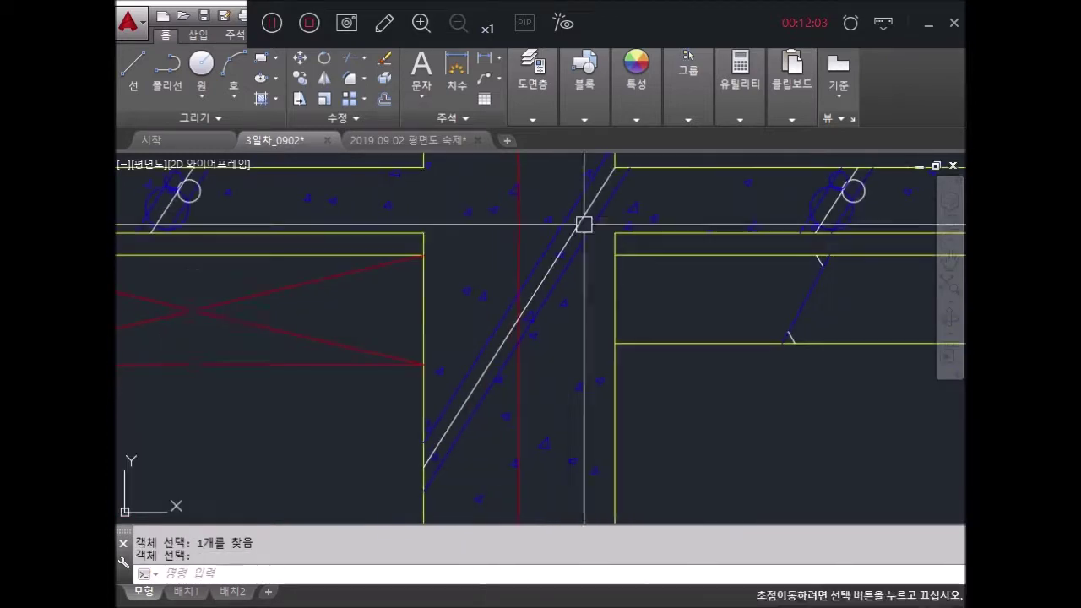
key("Escape")
key("Return")
scroll(589, 338, "up", 2)
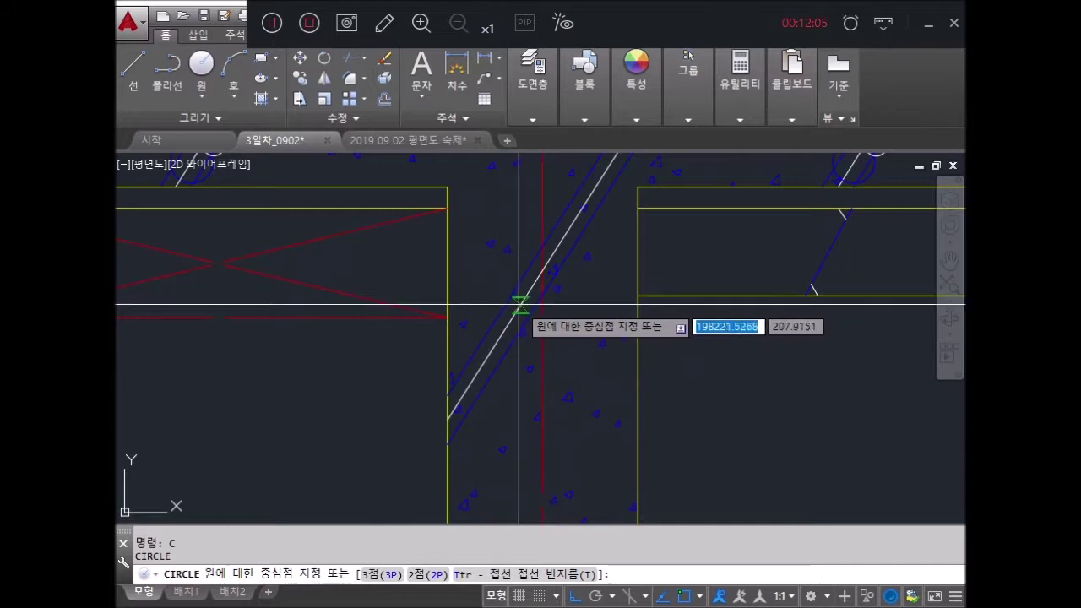
left_click(522, 306)
left_click(528, 250)
key("Return")
scroll(580, 253, "up", 2)
left_click(579, 194)
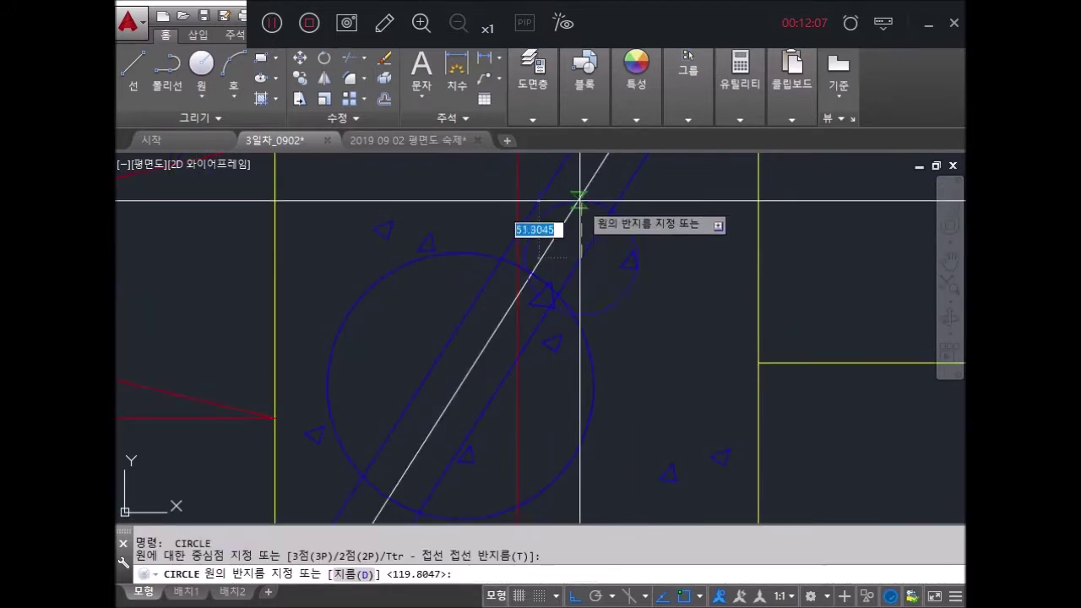
left_click(579, 181)
key("Return")
left_click(559, 331)
left_click(591, 332)
key("Return")
key("Escape")
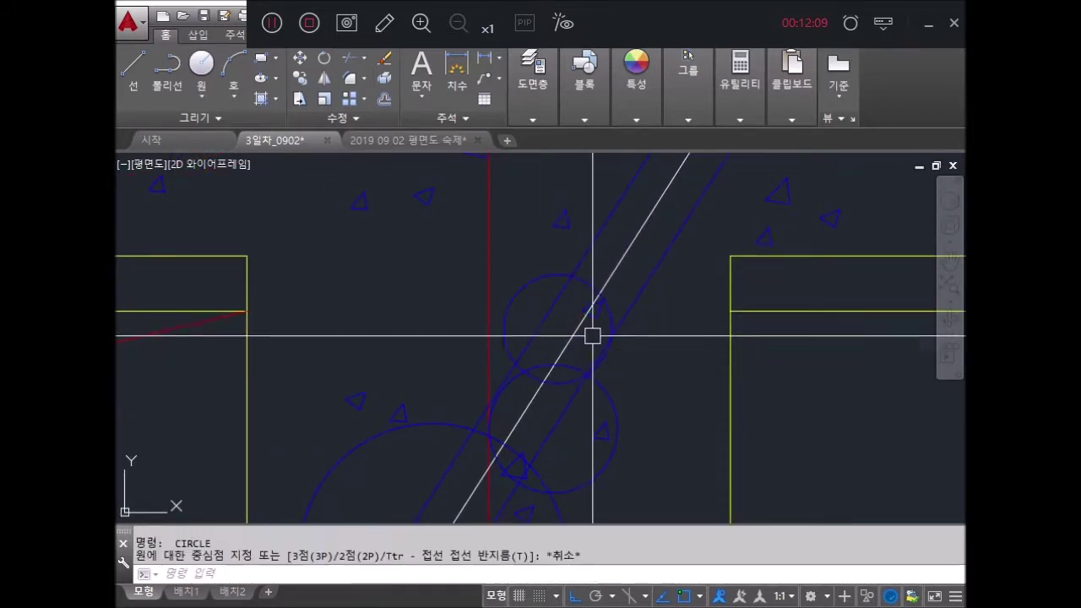
key("Escape")
Step: Match the circle marker's properties to the white bar line using MATCHPROP
type("ma")
key("Return")
left_click(572, 331)
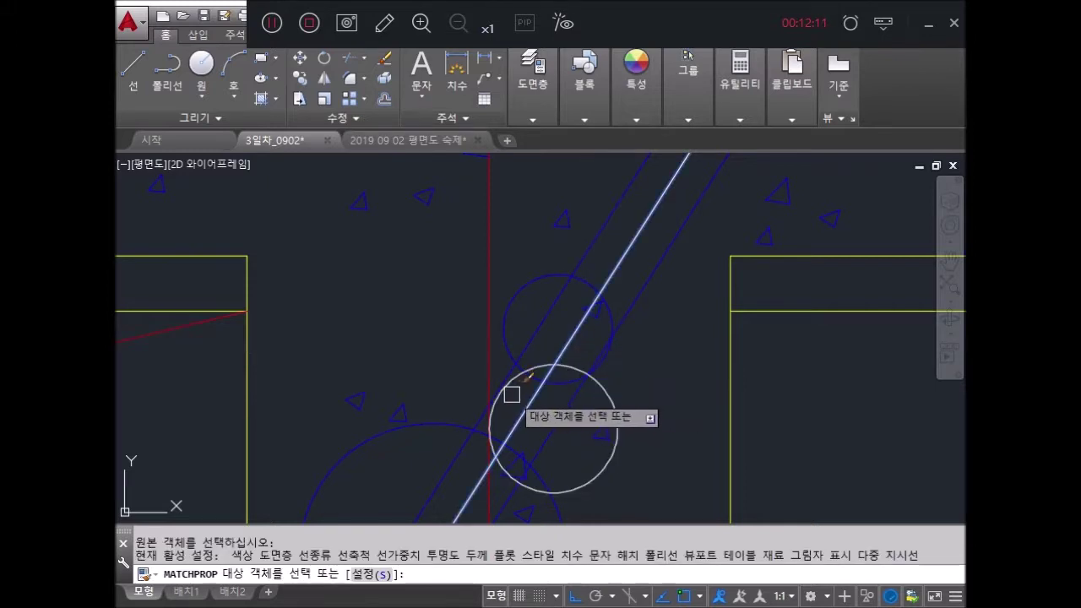
scroll(633, 338, "down", 5)
key("Escape")
key("Escape")
scroll(608, 305, "up", 4)
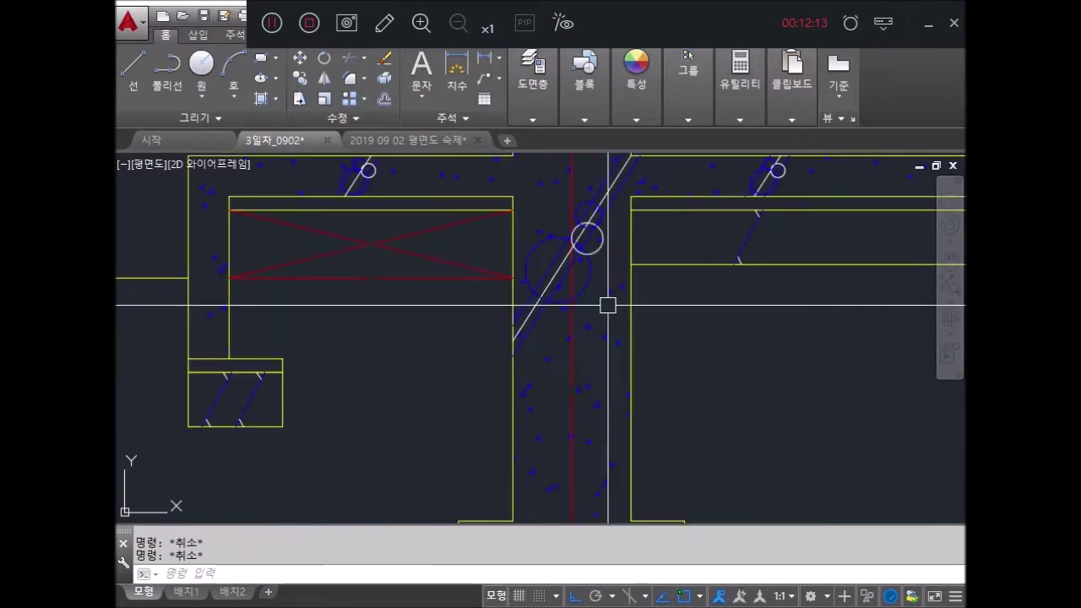
type("co")
Step: Start a copy and select the bar lines to copy
key("Return")
scroll(586, 257, "up", 3)
scroll(569, 226, "up", 4)
left_click(551, 262)
key("Escape")
Step: Copy the bar lines and circle marker down into the lower wall near the footing
key("Return")
left_click(556, 260)
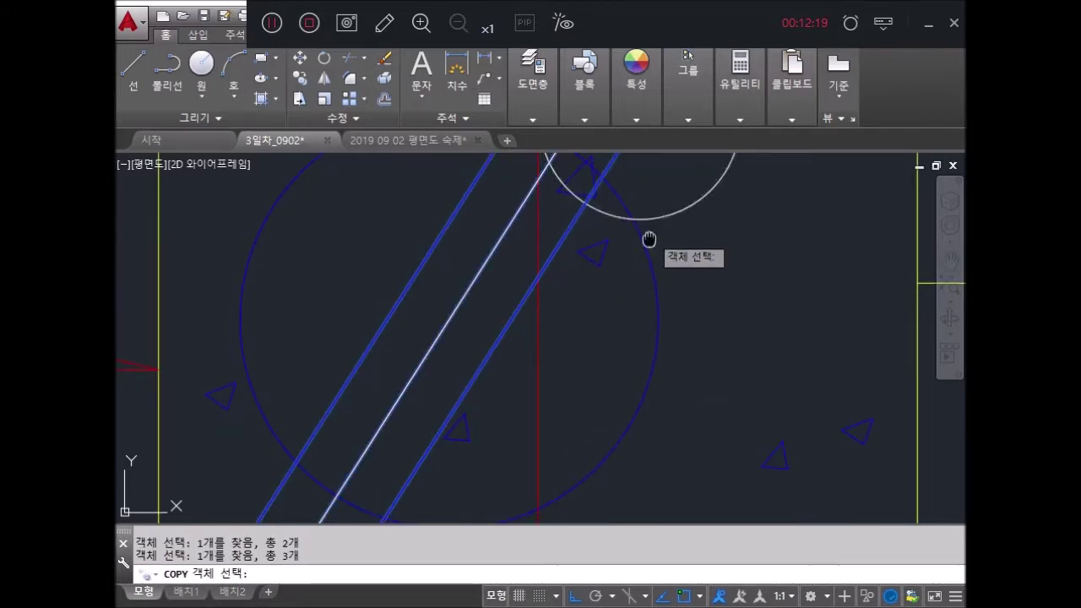
middle_click_drag(649, 227, 597, 340)
middle_click_drag(538, 288, 514, 372)
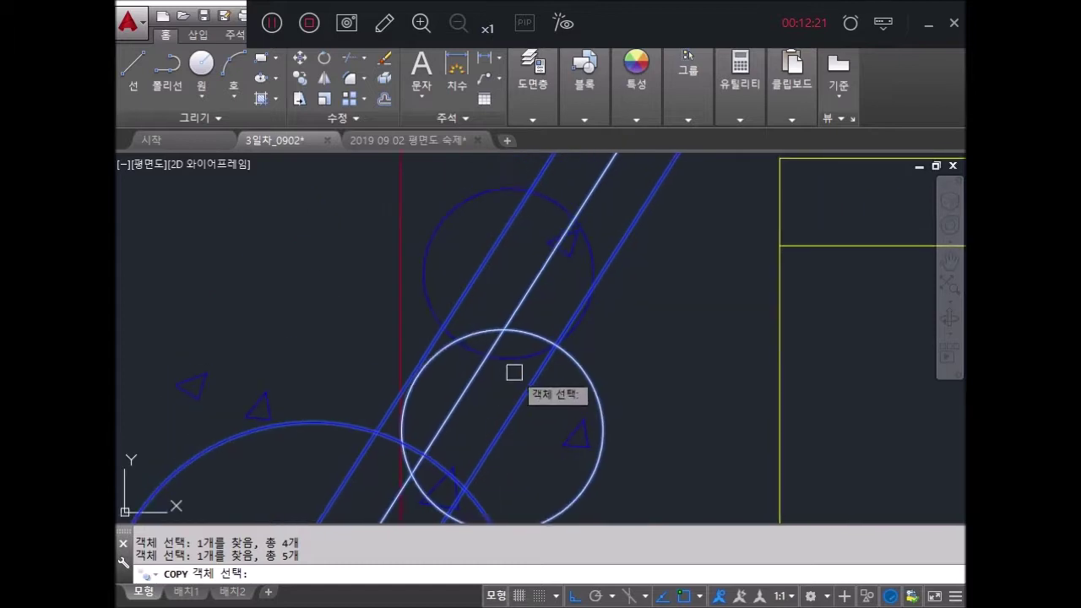
scroll(599, 324, "down", 3)
scroll(622, 272, "down", 2)
key("Return")
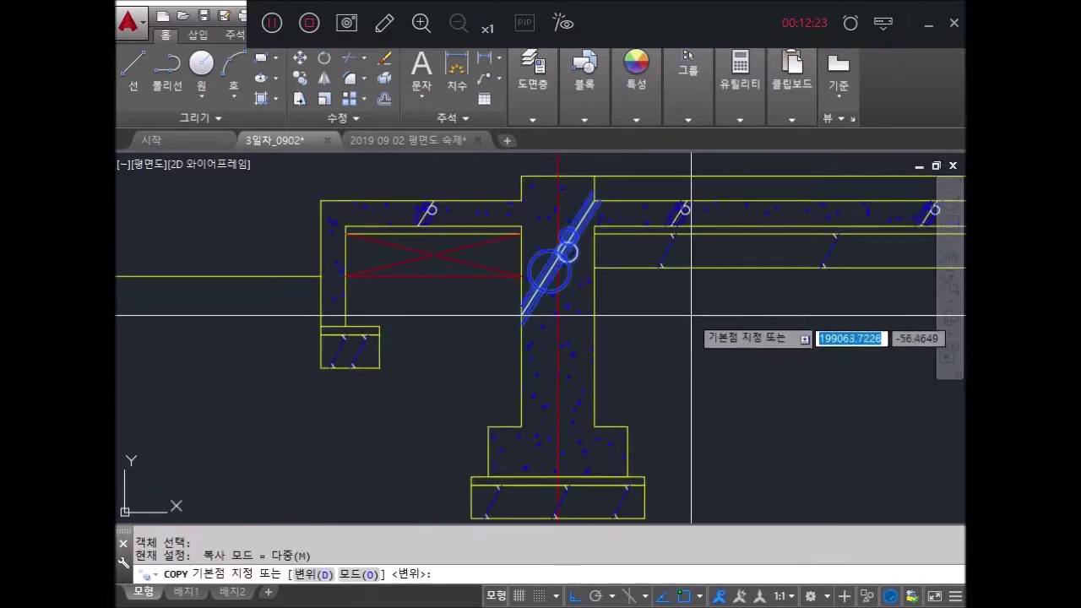
left_click(691, 313)
left_click(729, 462)
key("Return")
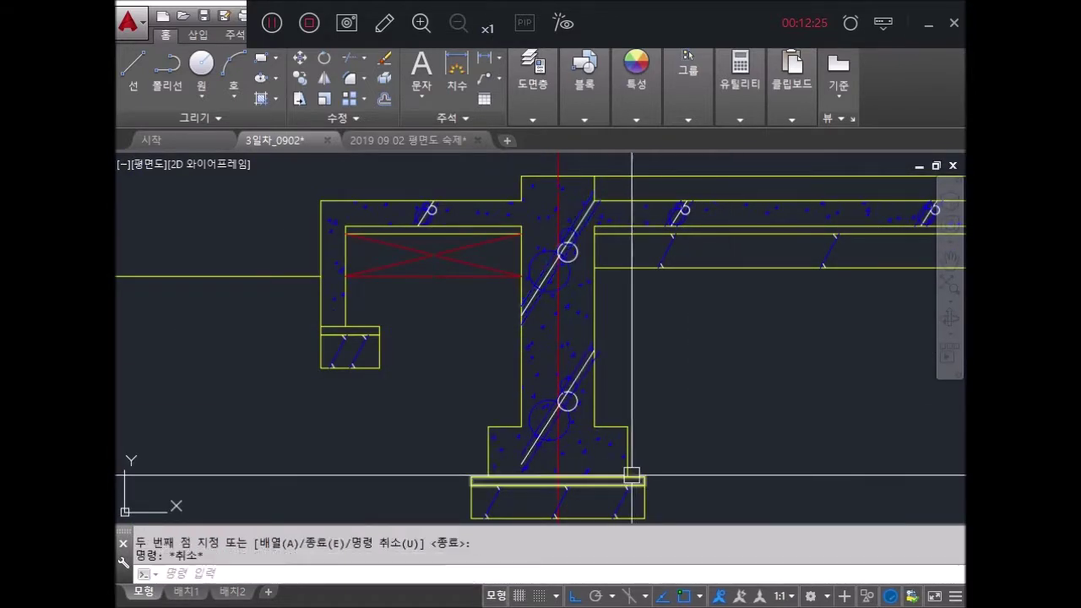
type("ex")
Step: Extend the white bar line down to the footing line
key("Return")
scroll(506, 471, "up", 6)
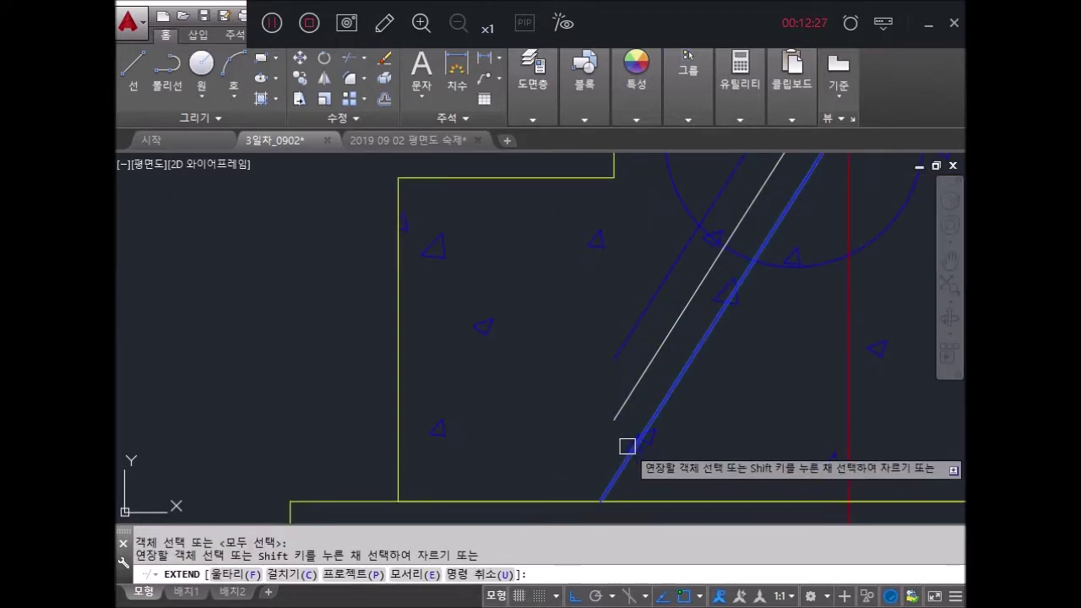
left_click(628, 439)
key("Return")
scroll(667, 363, "down", 3)
scroll(610, 459, "down", 2)
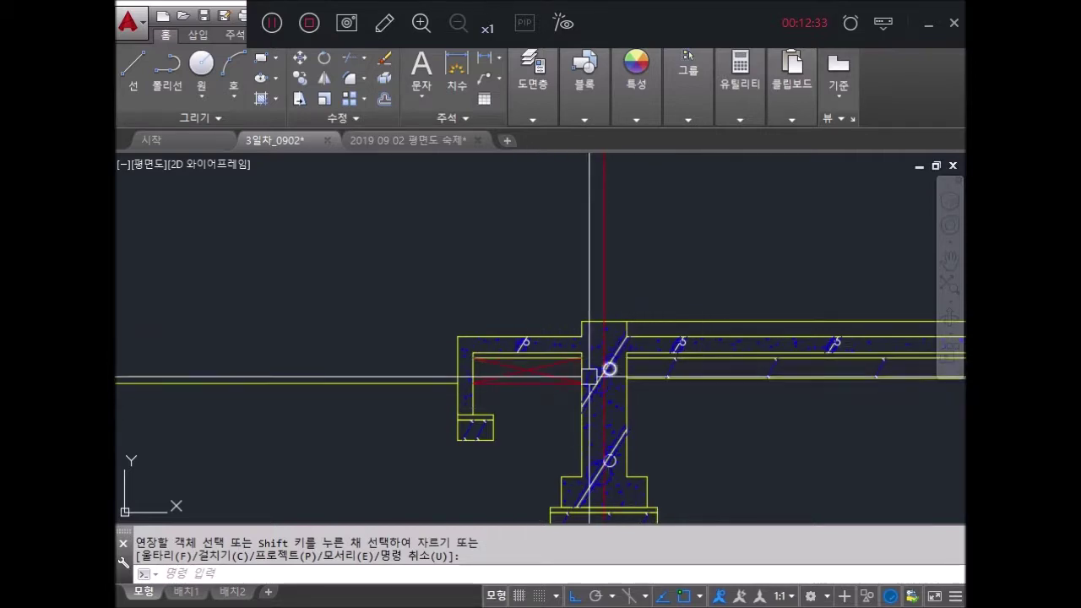
scroll(482, 406, "up", 2)
scroll(780, 348, "down", 3)
scroll(515, 313, "up", 1)
scroll(634, 350, "down", 1)
scroll(684, 369, "down", 1)
scroll(683, 369, "down", 2)
middle_click_drag(683, 369, 603, 384)
scroll(749, 380, "up", 5)
scroll(599, 357, "up", 4)
scroll(652, 417, "up", 1)
scroll(420, 362, "up", 2)
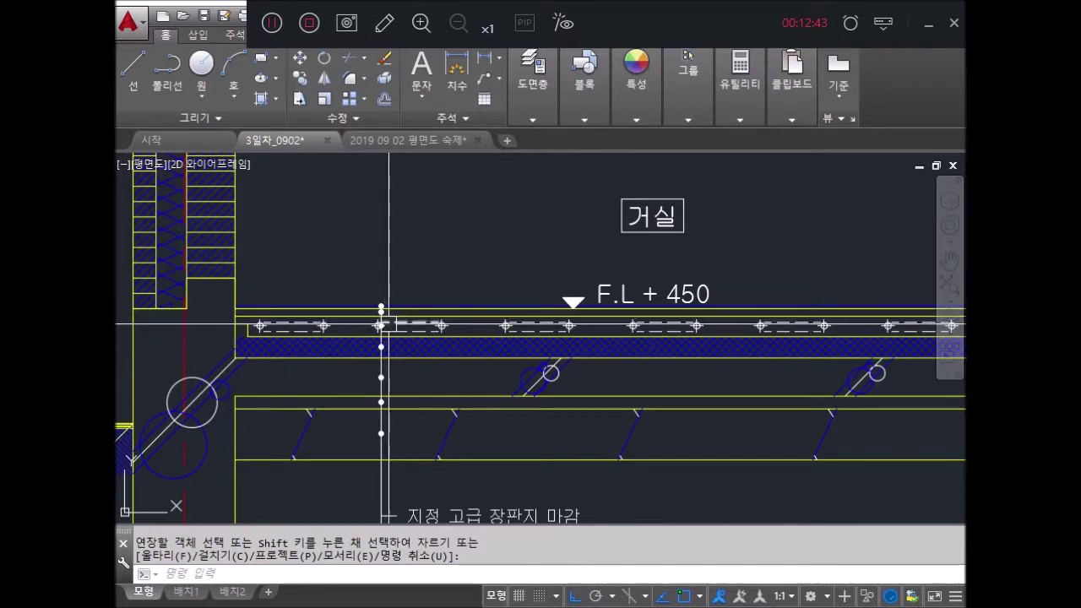
scroll(389, 324, "down", 3)
scroll(456, 375, "up", 3)
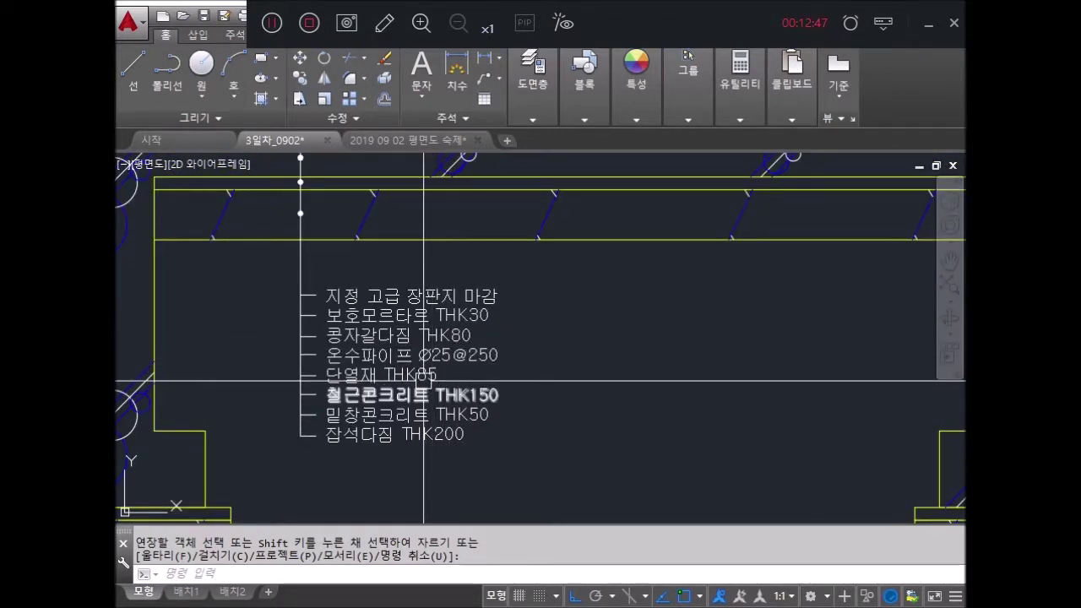
scroll(416, 340, "down", 3)
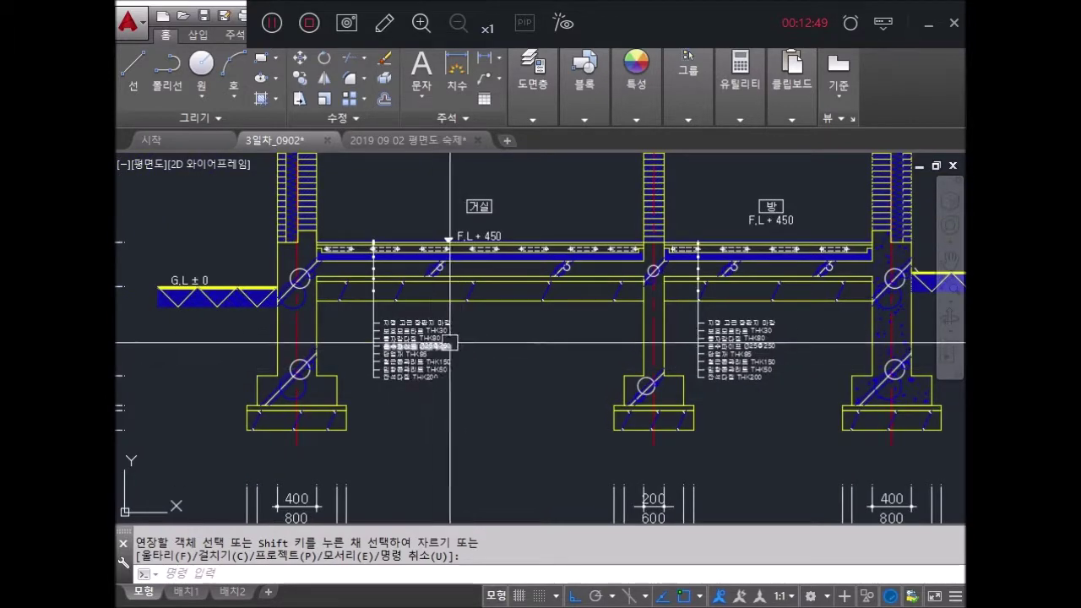
scroll(388, 265, "up", 2)
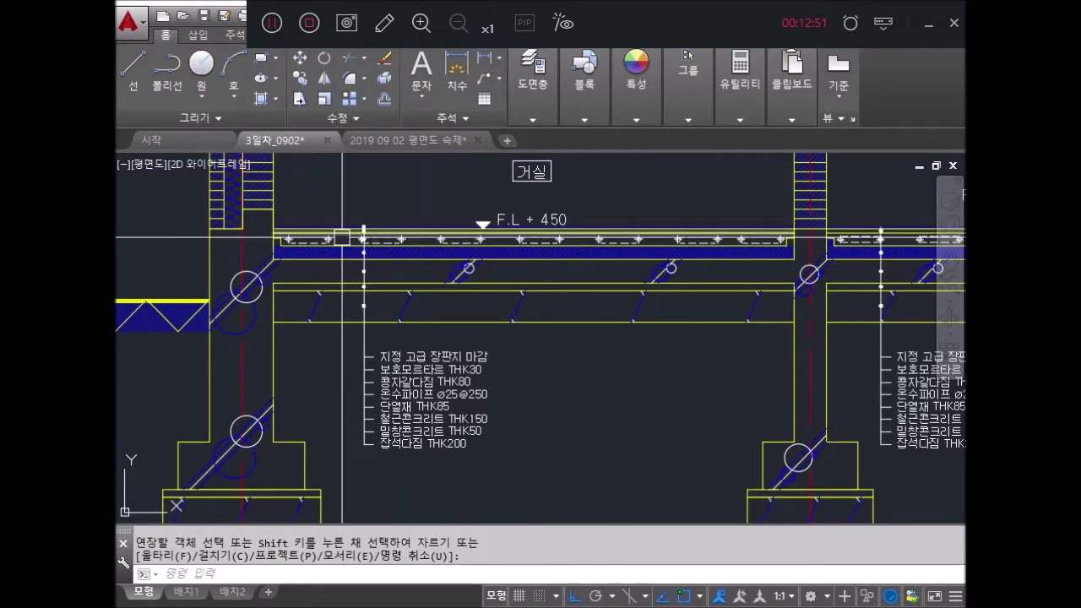
scroll(290, 250, "down", 2)
scroll(507, 325, "up", 2)
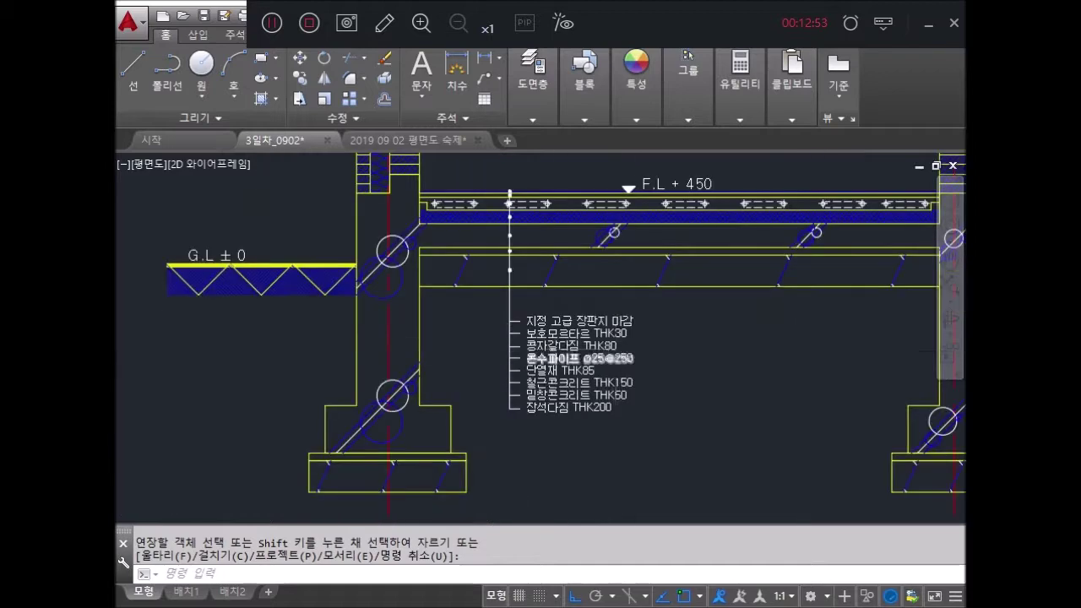
scroll(526, 336, "up", 2)
scroll(729, 367, "down", 3)
scroll(704, 337, "down", 2)
scroll(326, 266, "up", 1)
scroll(326, 265, "up", 4)
middle_click_drag(326, 265, 458, 284)
Step: Offset the slab-top line 50 units down for the groove edge
scroll(576, 328, "up", 1)
key("Escape")
key("Escape")
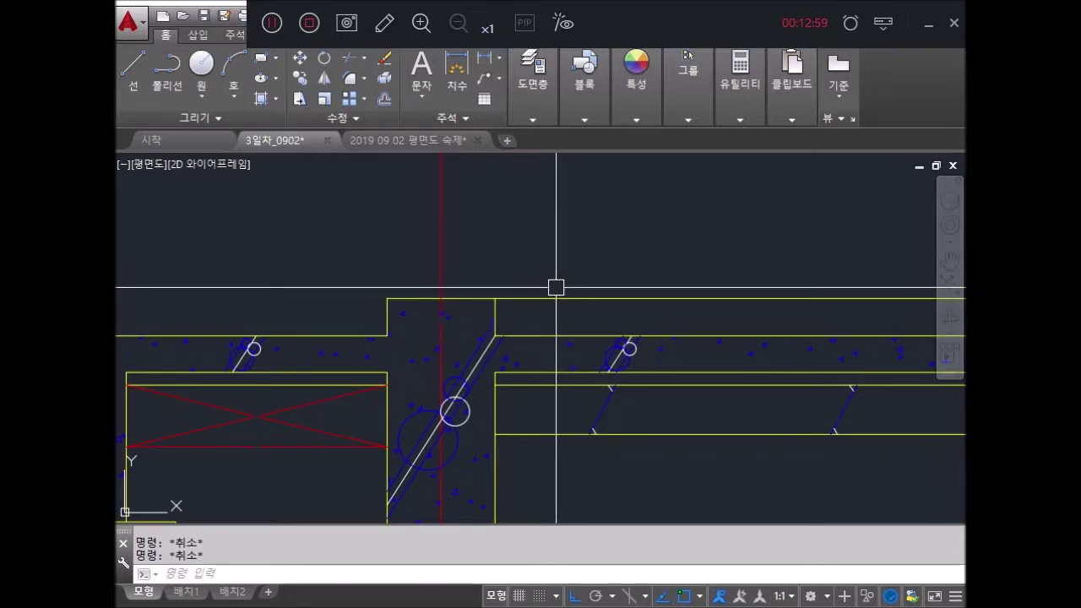
type("ㅇ")
key("Return")
key("Return")
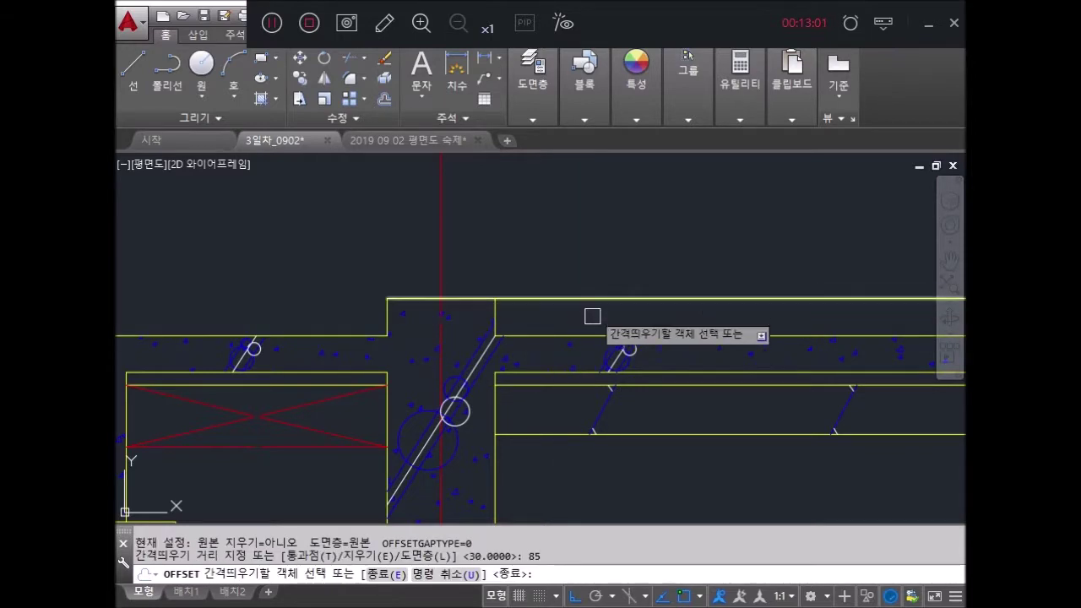
scroll(498, 330, "up", 3)
key("Escape")
key("Return")
type("50")
key("Return")
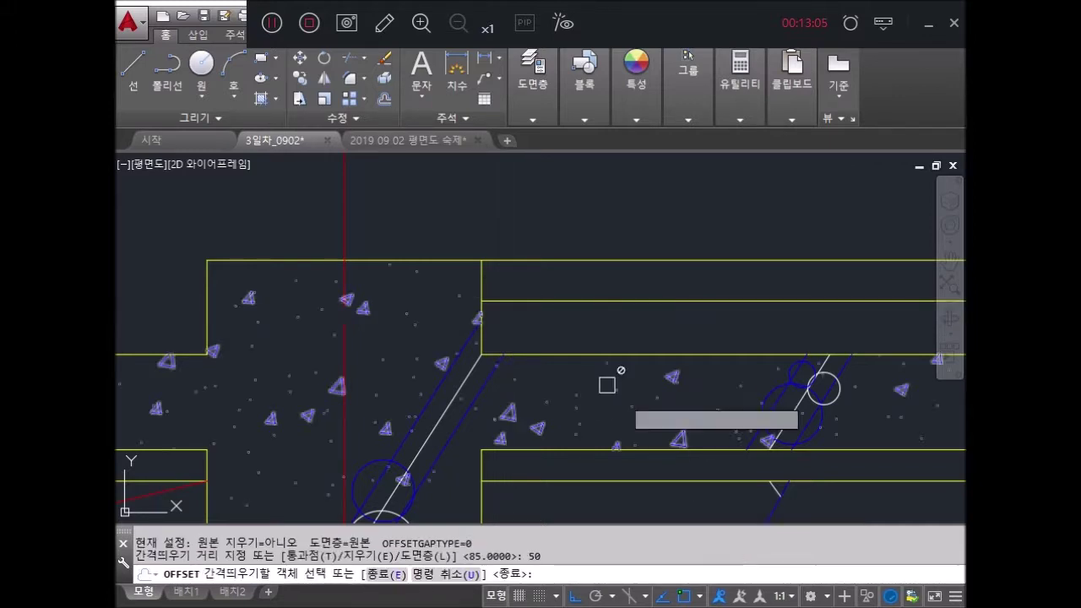
left_click(529, 301)
left_click(507, 289)
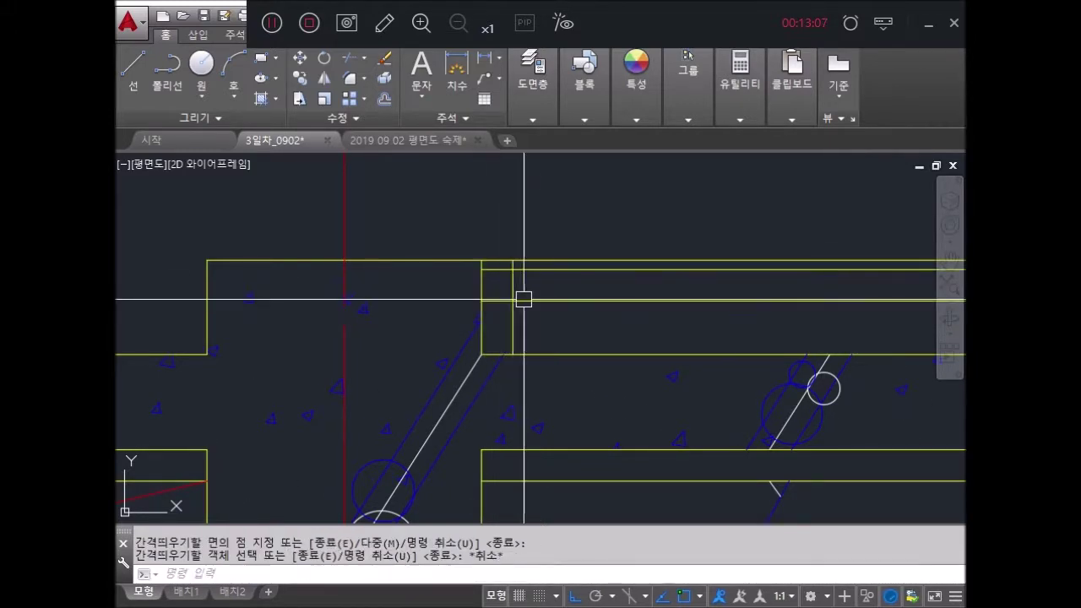
key("Escape")
Step: Fillet two corners of the groove lines to close them sharply
type("f")
key("Return")
left_click(514, 287)
scroll(535, 301, "up", 2)
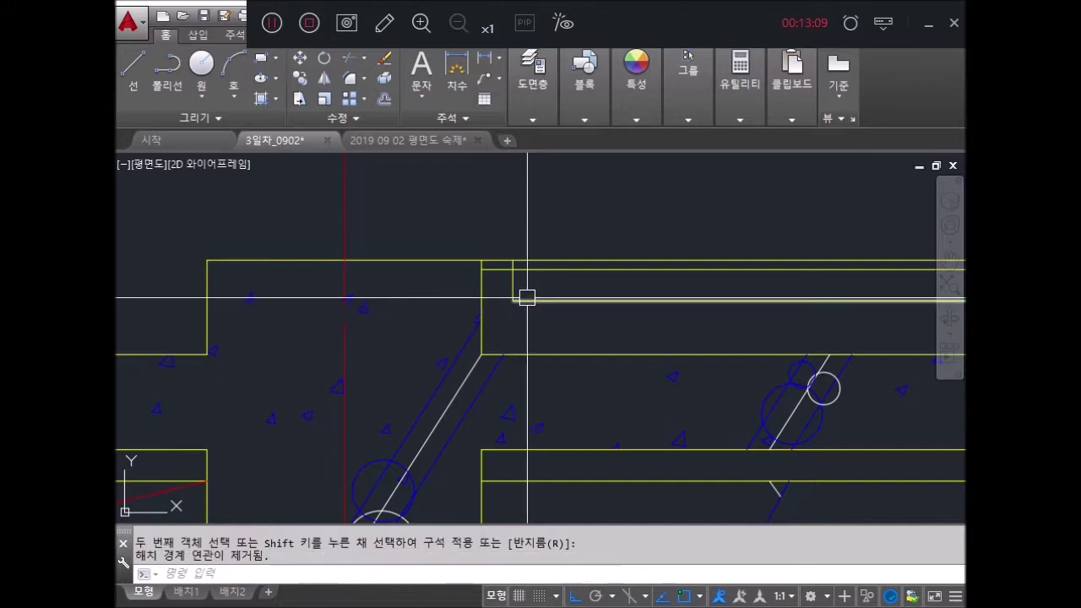
left_click(524, 295)
key("Return")
left_click(493, 258)
left_click(515, 282)
key("Return")
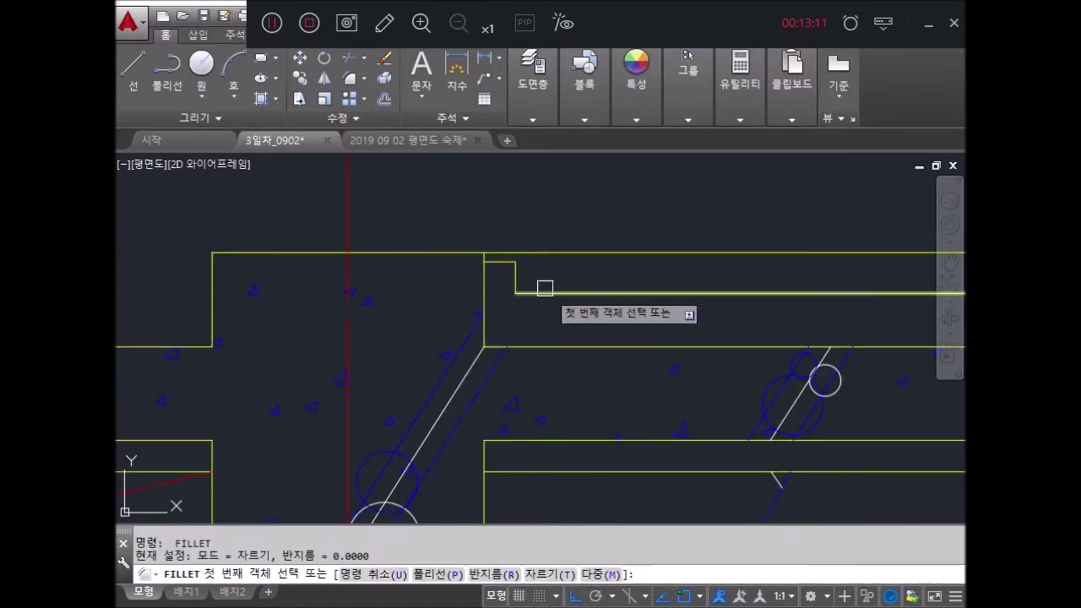
scroll(530, 267, "up", 2)
key("Escape")
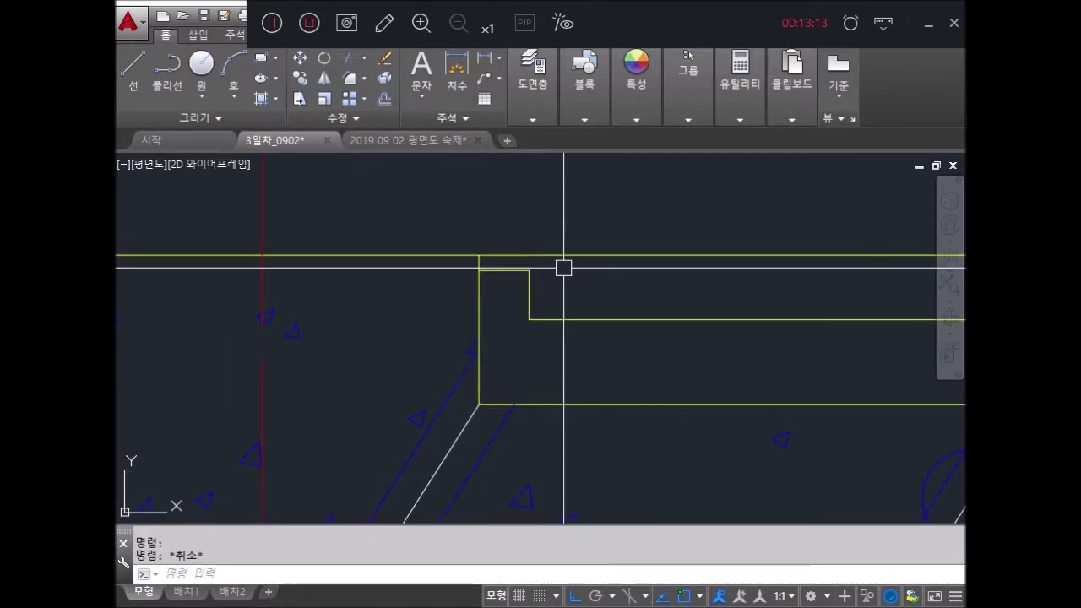
type("O")
Step: Offset the slab-top line again to form the groove's lower edge
key("Return")
type("6")
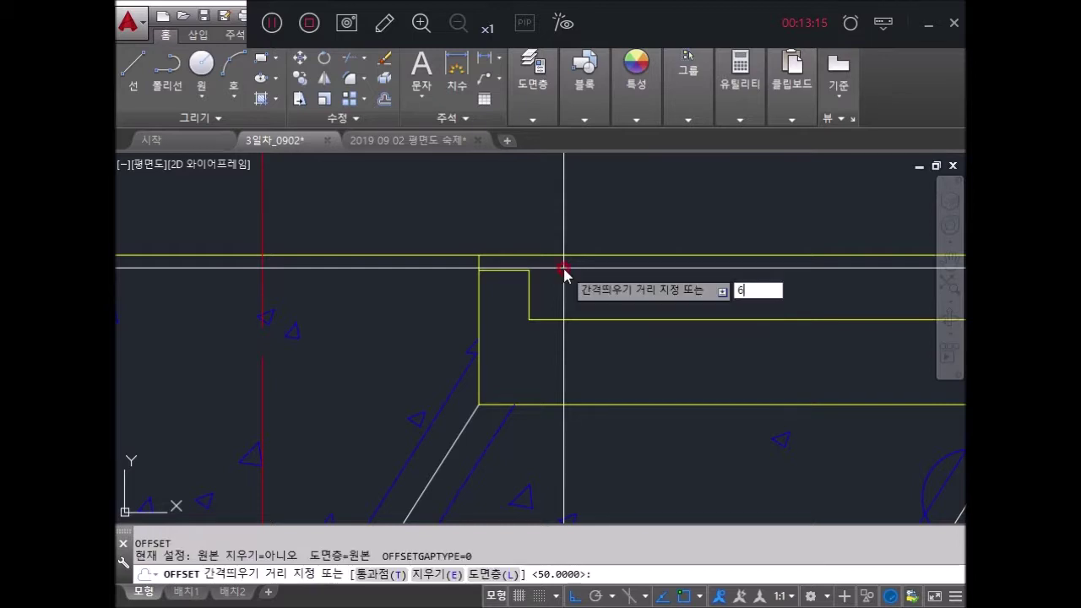
key("Return")
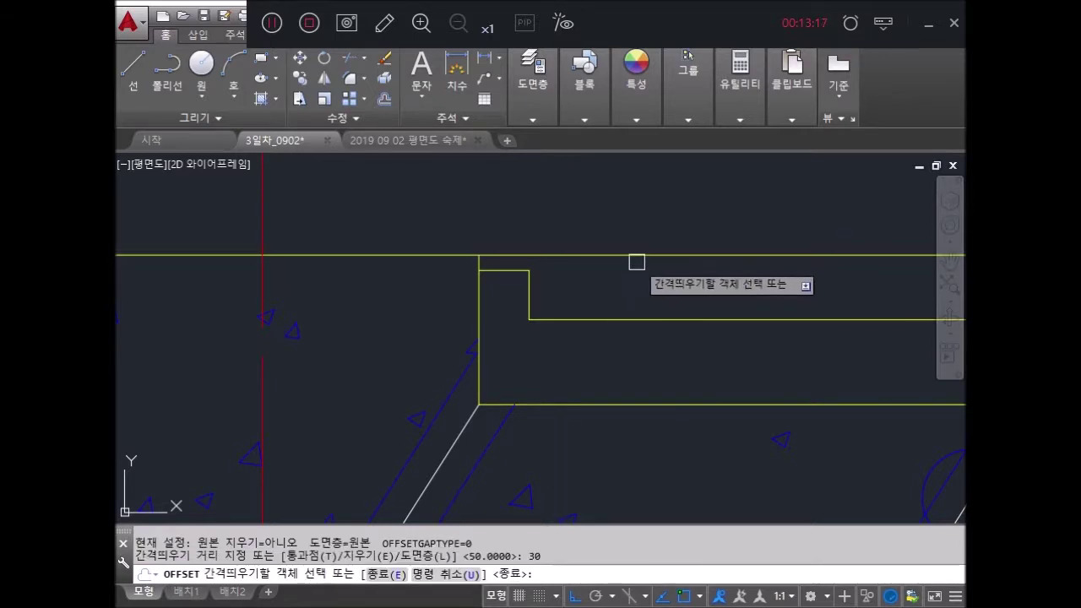
left_click(634, 255)
left_click(645, 267)
key("Escape")
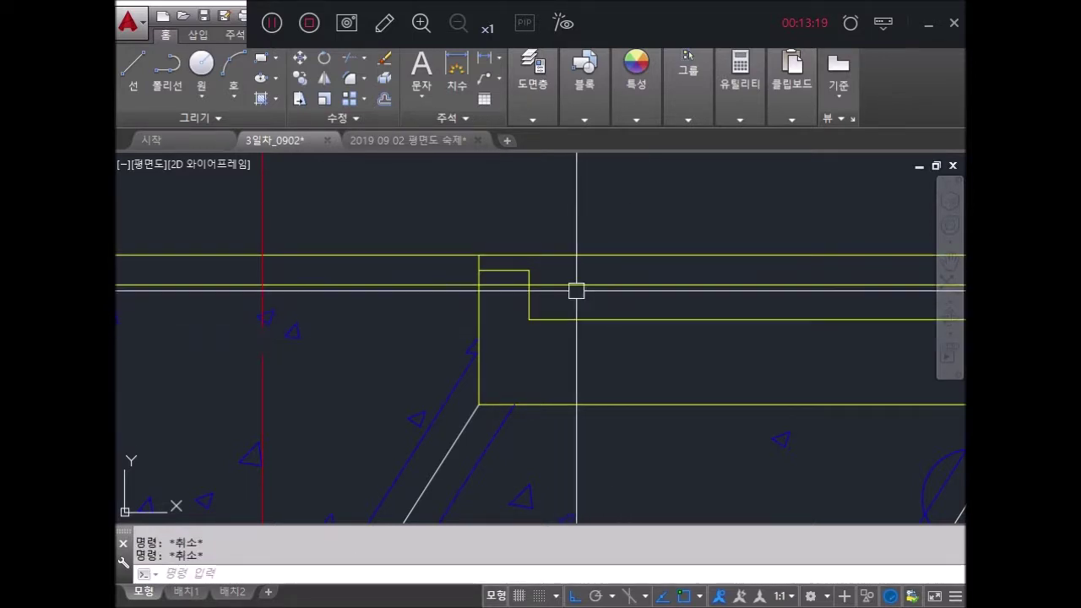
Step: Erase the leftover rectangle outline near the groove
scroll(532, 275, "up", 3)
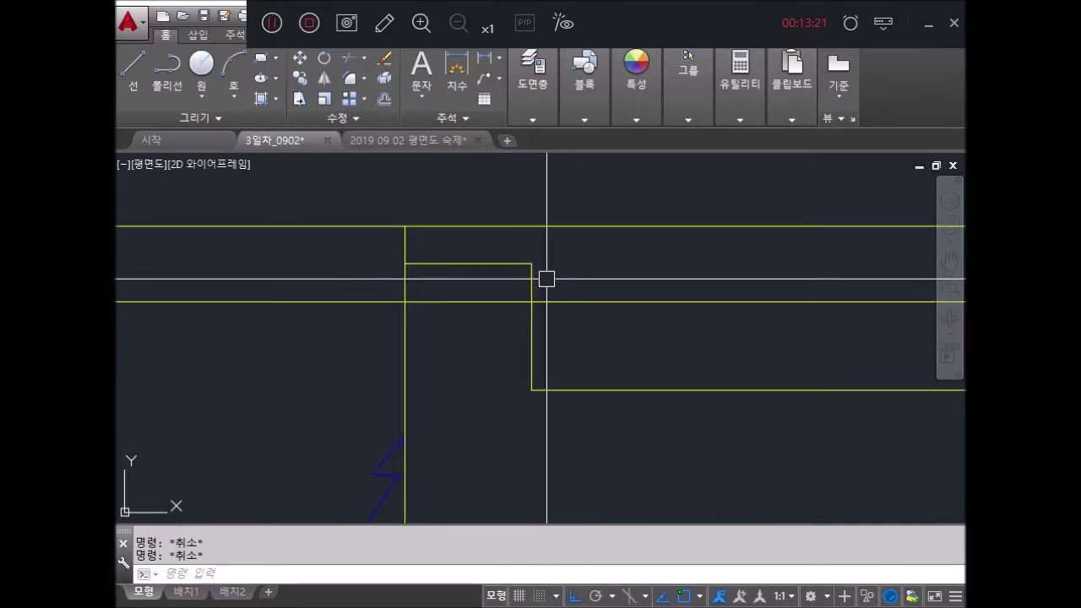
left_click(476, 262)
left_click(468, 264)
key("Escape")
key("Escape")
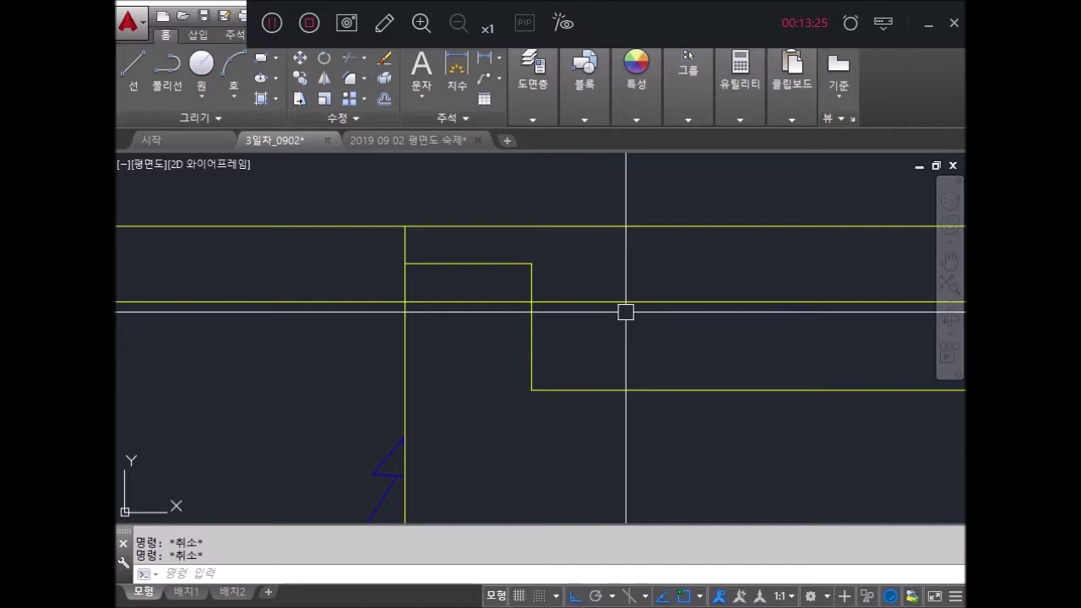
type("E")
left_click(532, 268)
key("Return")
key("Escape")
key("Escape")
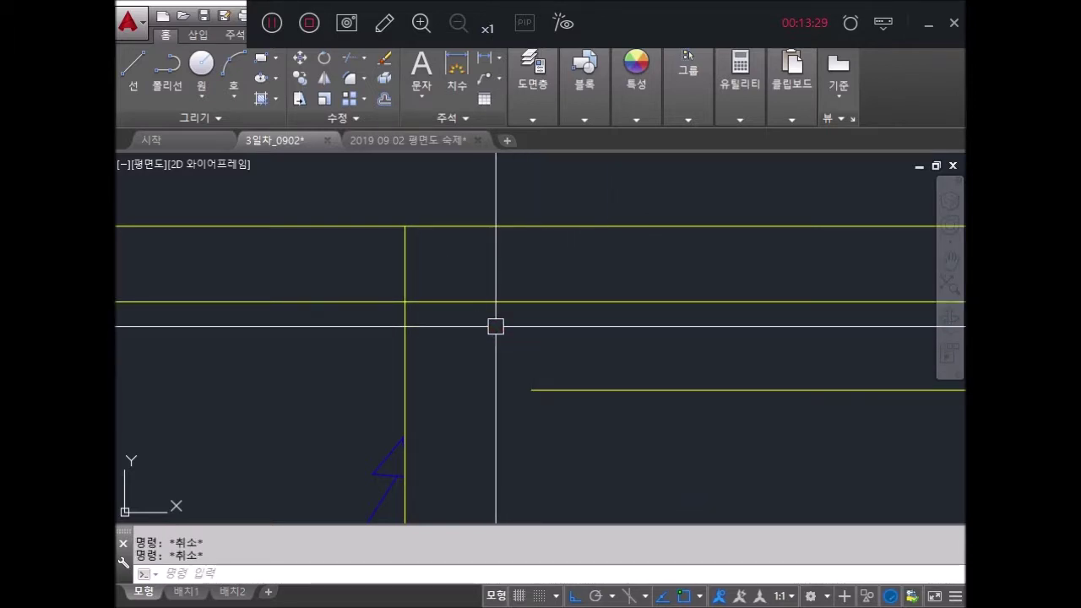
type("tr")
key("Return")
key("Return")
scroll(439, 307, "down", 2)
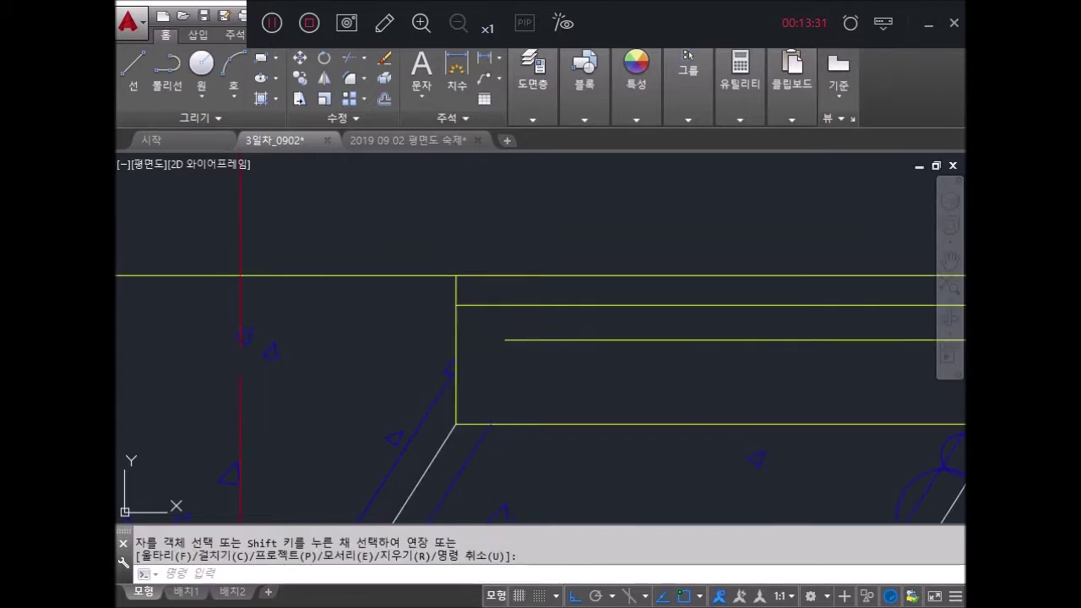
key("Escape")
key("Escape")
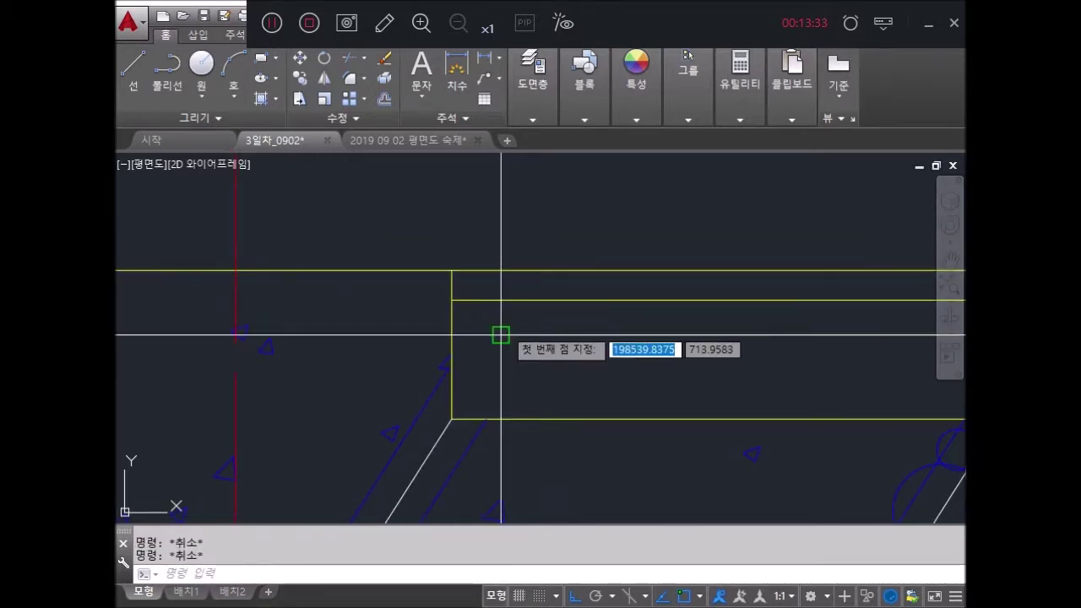
Step: Draw a short vertical line closing the groove's end
type("l")
key("Return")
left_click(501, 334)
left_click(501, 300)
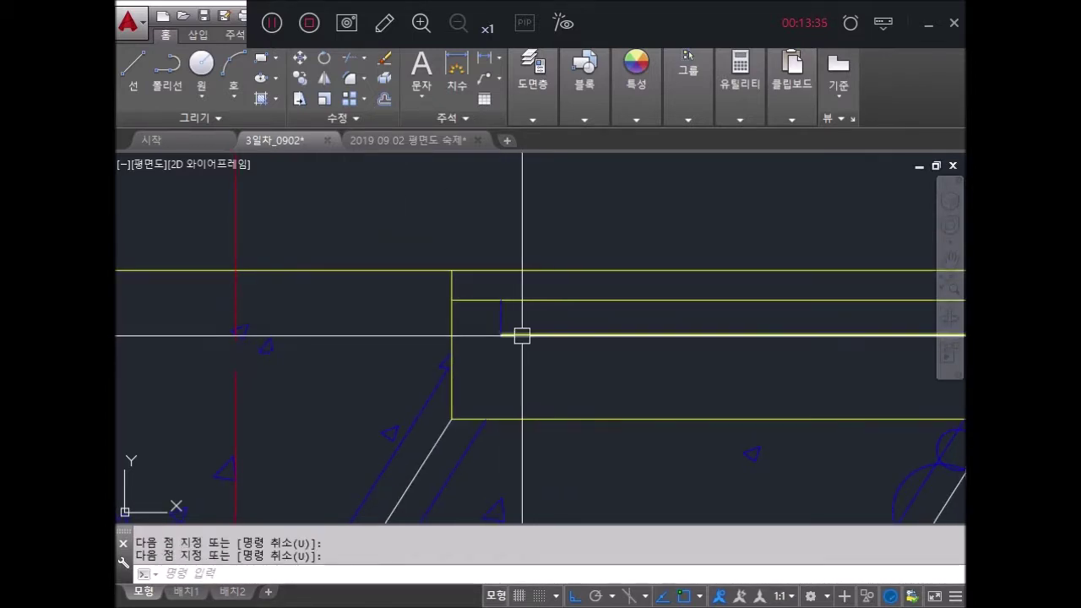
key("Escape")
key("Escape")
Step: Begin trimming the groove lines, then cancel the trim
type("tr")
key("Return")
scroll(381, 346, "down", 2)
scroll(480, 355, "down", 1)
scroll(346, 335, "up", 2)
scroll(263, 316, "up", 1)
scroll(273, 270, "up", 1)
scroll(293, 325, "up", 1)
key("Escape")
key("Escape")
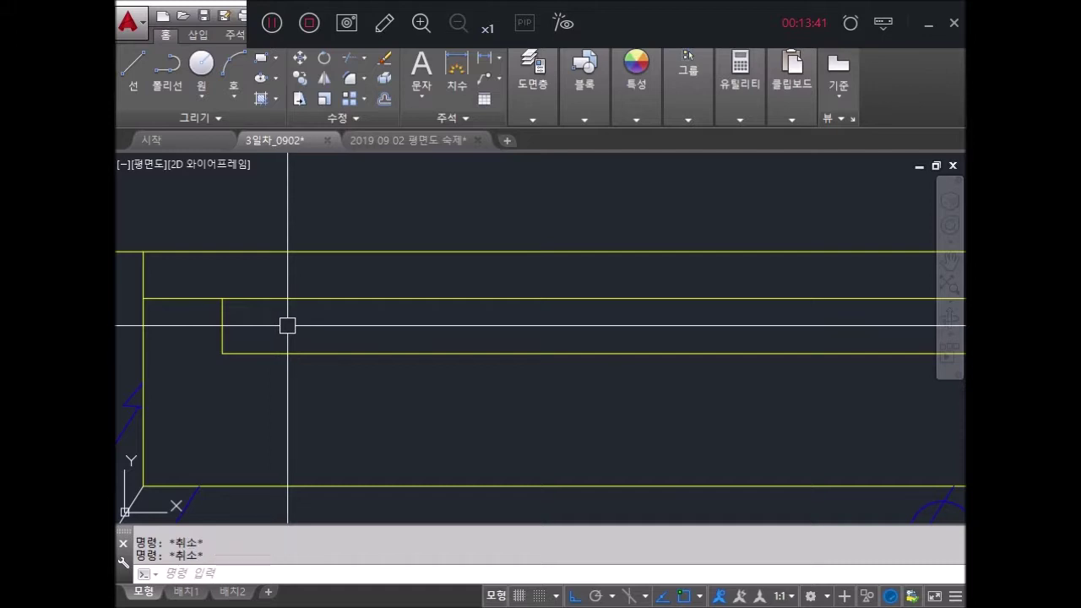
Step: Measure the distance between two points across the groove
type("i")
key("Return")
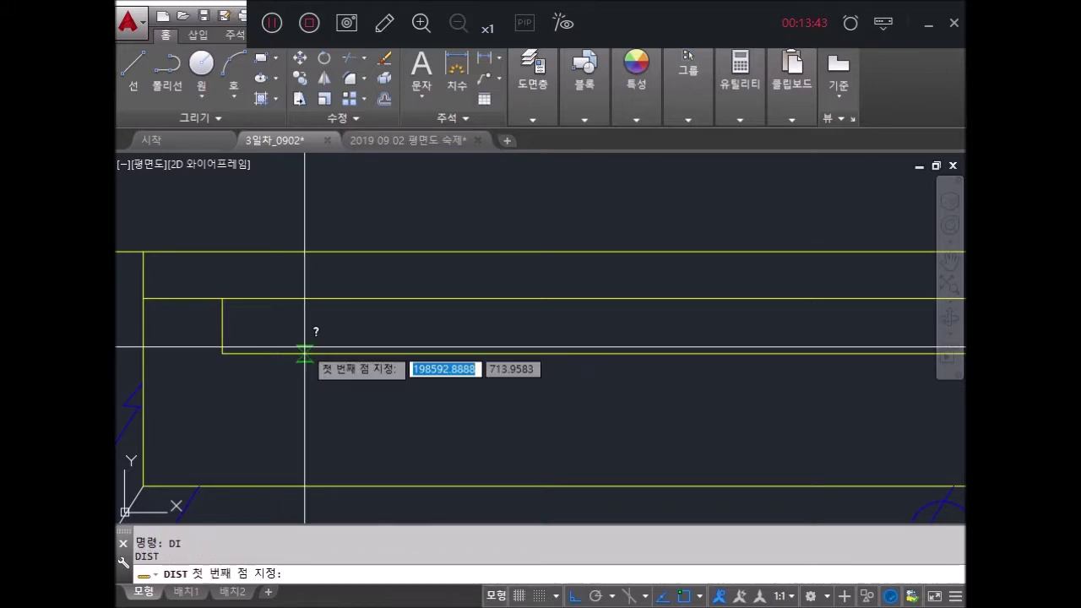
left_click(306, 354)
left_click(306, 298)
key("Return")
key("Escape")
key("Escape")
type("DDPTYPE")
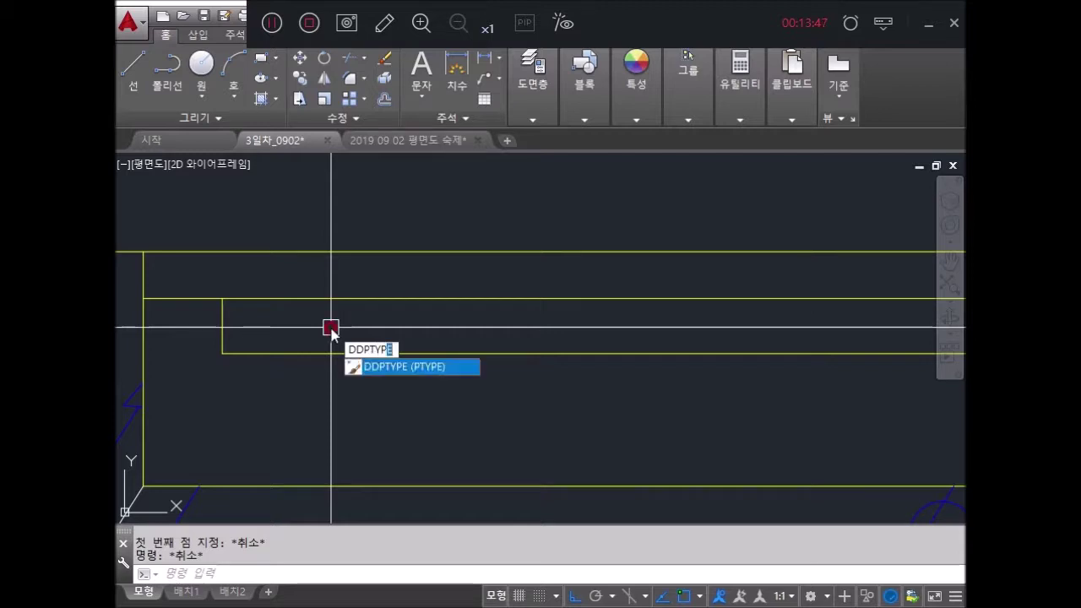
Step: Set the point style to circle-and-cross, size 25, and place a point in the groove
key("Return")
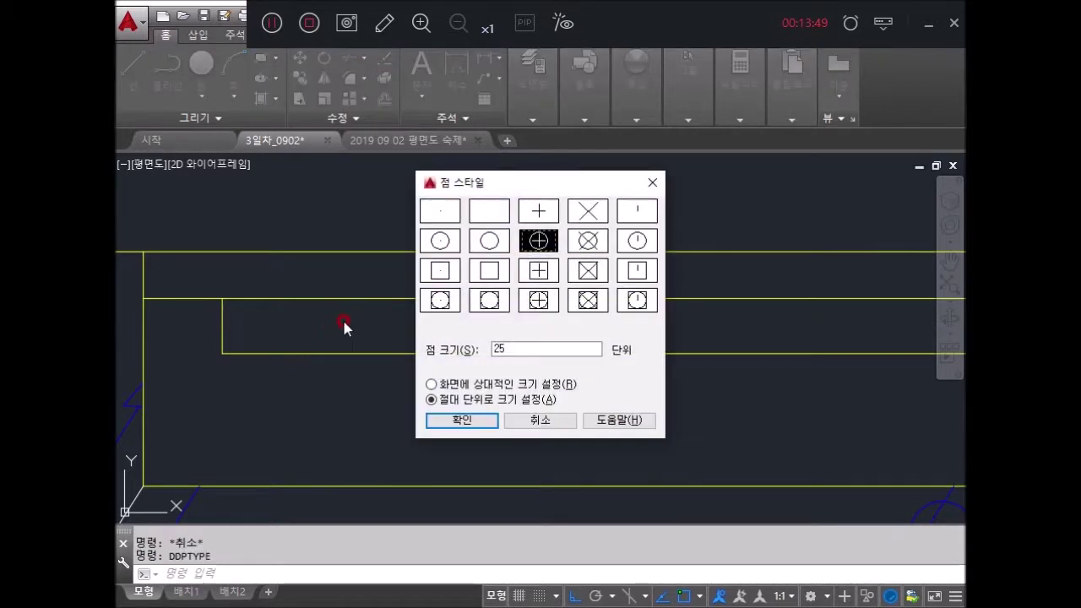
left_click(461, 421)
key("Escape")
key("Escape")
key("Return")
left_click(287, 328)
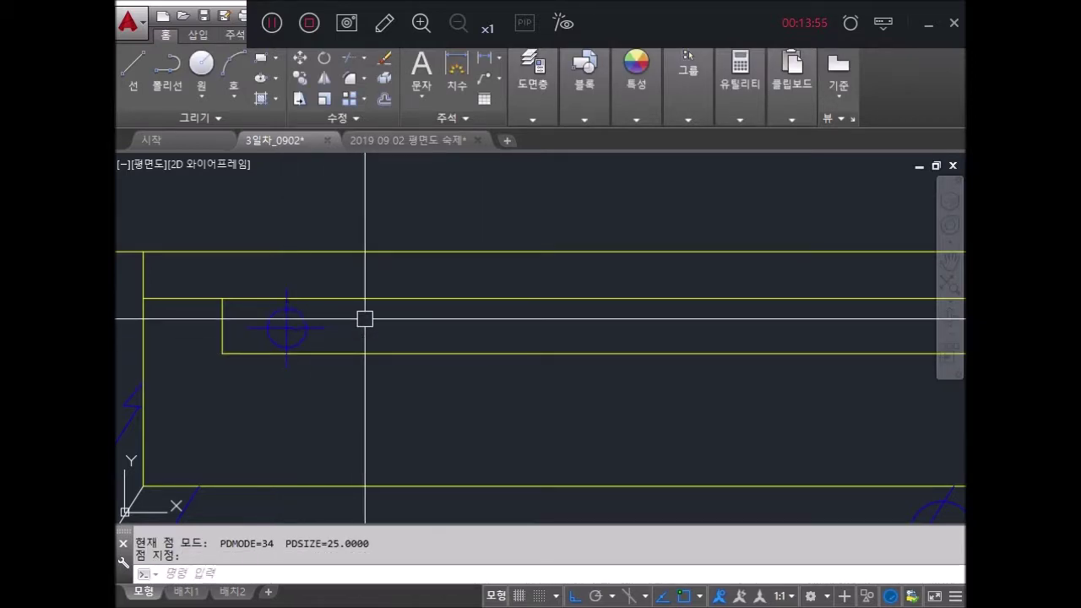
middle_click_drag(365, 320, 391, 287)
key("Escape")
key("Escape")
Step: Move the point marker onto the cyan layer
left_click(313, 295)
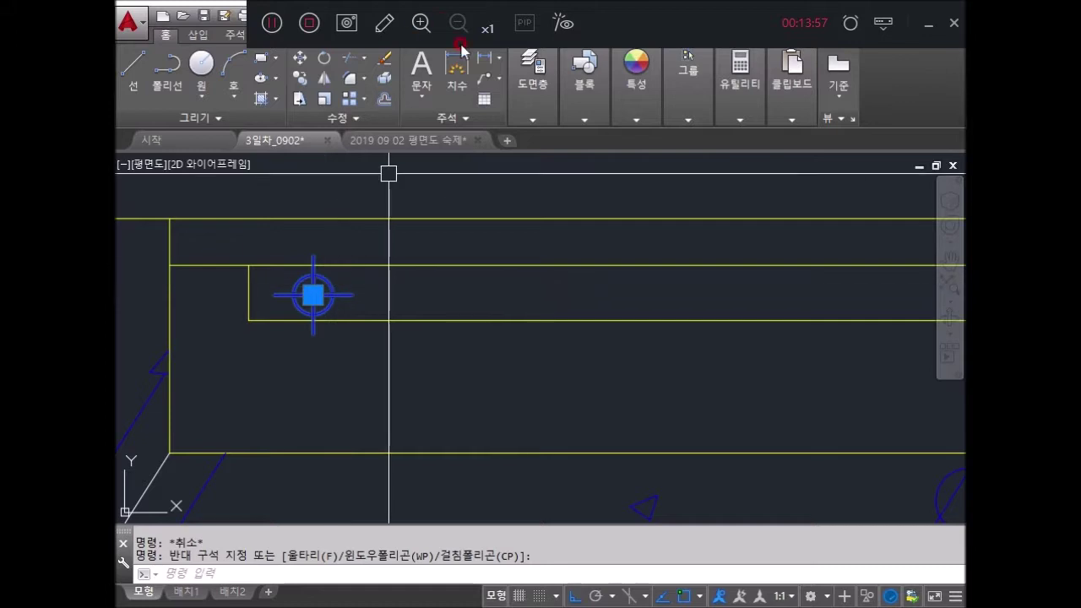
left_click(530, 95)
left_click(584, 76)
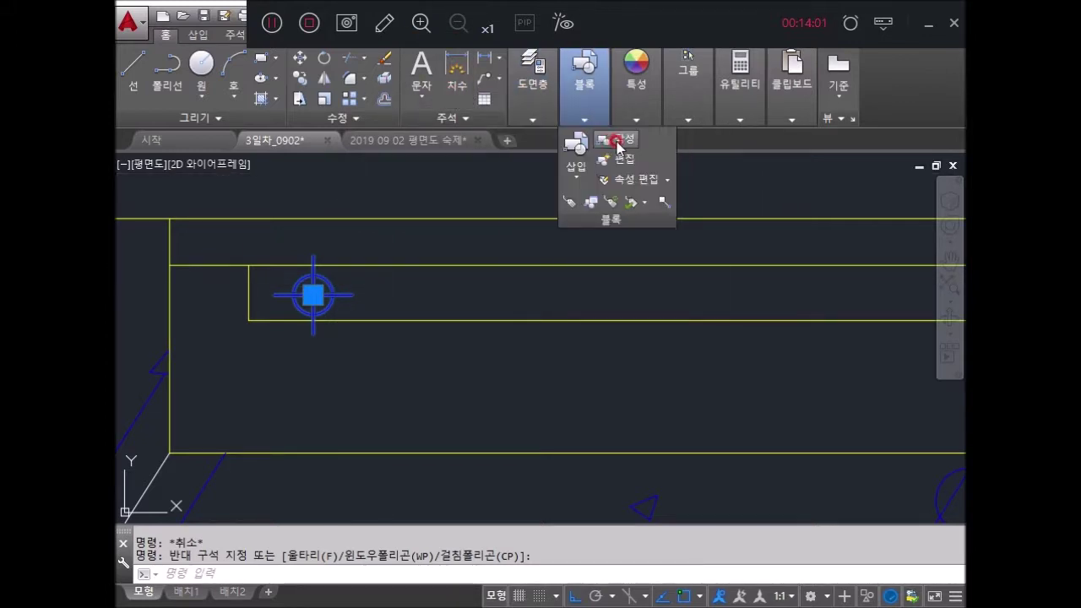
left_click(582, 142)
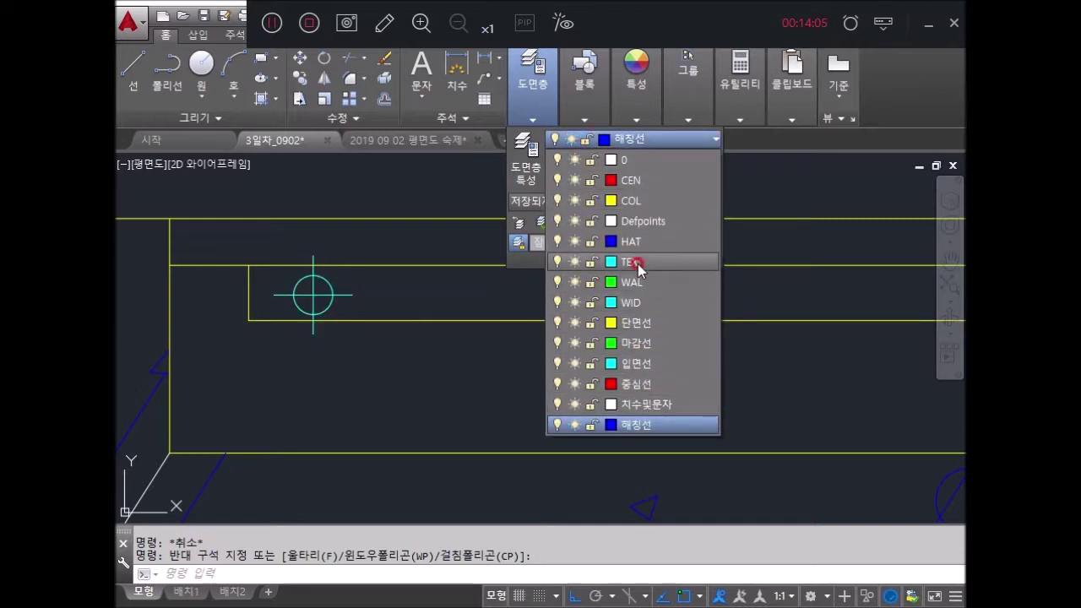
left_click(629, 175)
Step: Copy the point marker 250 units along the groove
key("Escape")
key("Escape")
type("CO")
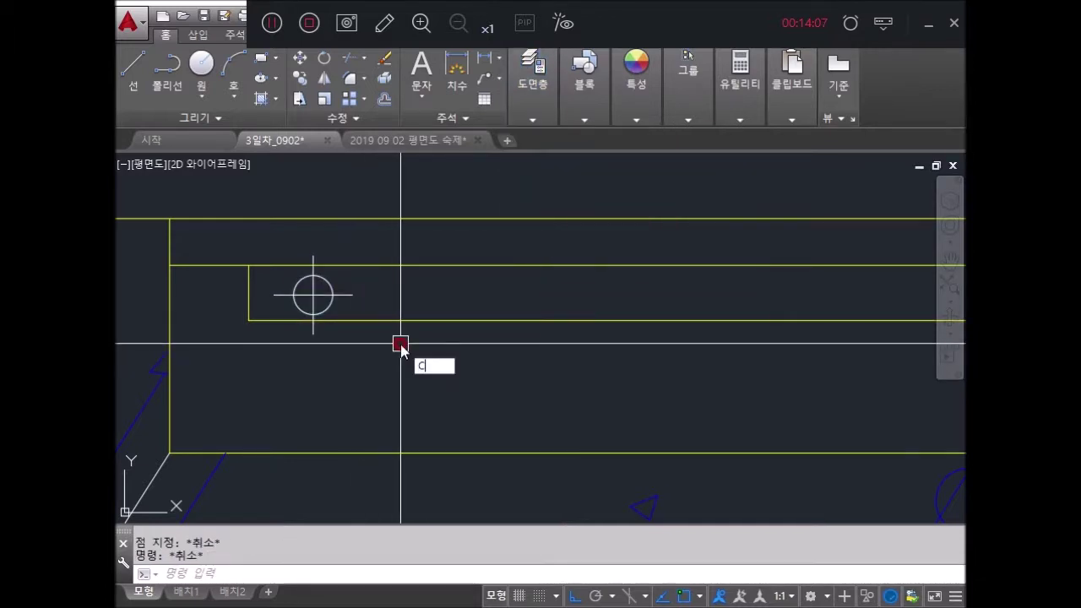
key("Return")
left_click(308, 279)
key("Return")
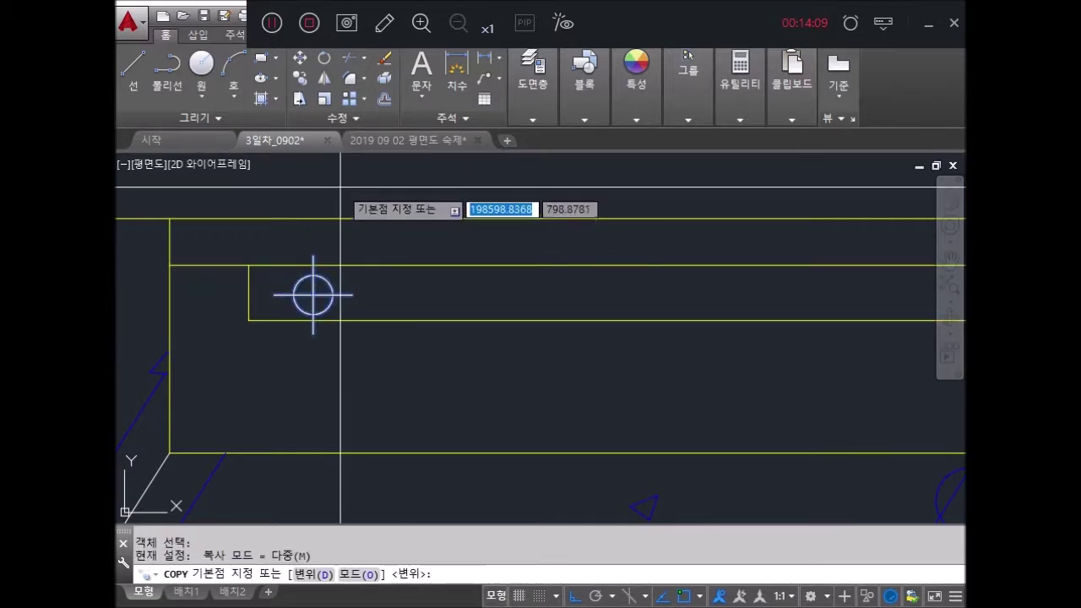
left_click(314, 295)
middle_click_drag(436, 193, 277, 218)
scroll(409, 249, "down", 3)
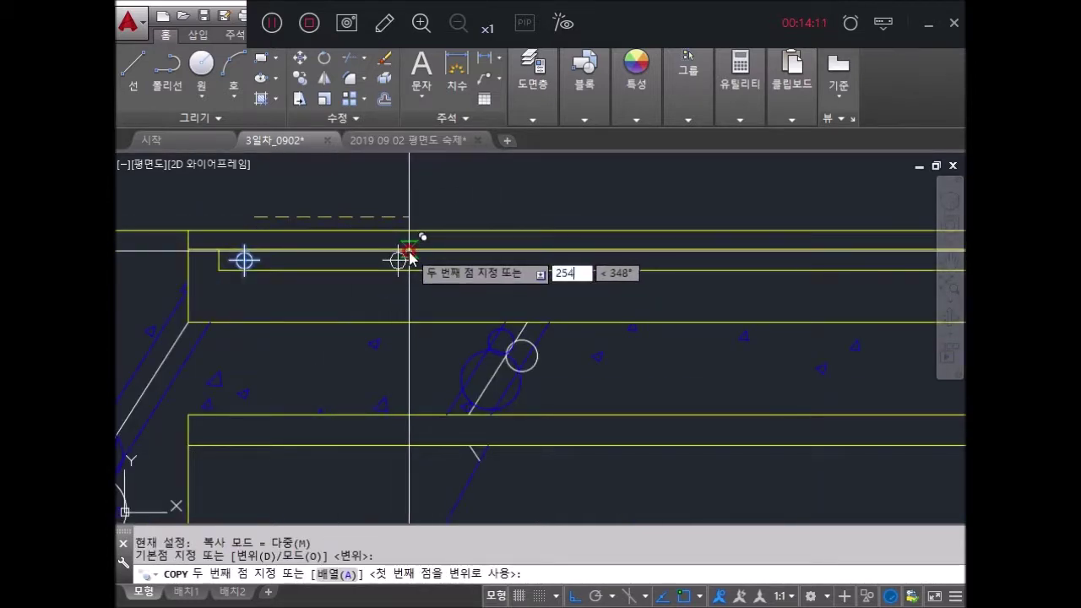
key("Return")
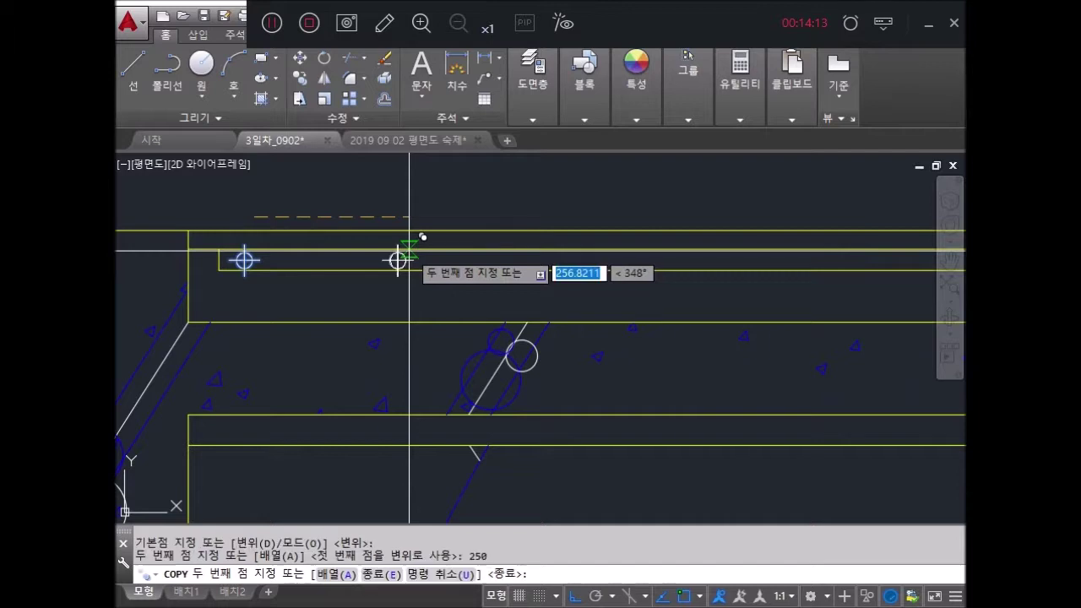
scroll(338, 279, "up", 4)
middle_click_drag(357, 278, 582, 299)
key("Escape")
key("Escape")
left_click(534, 108)
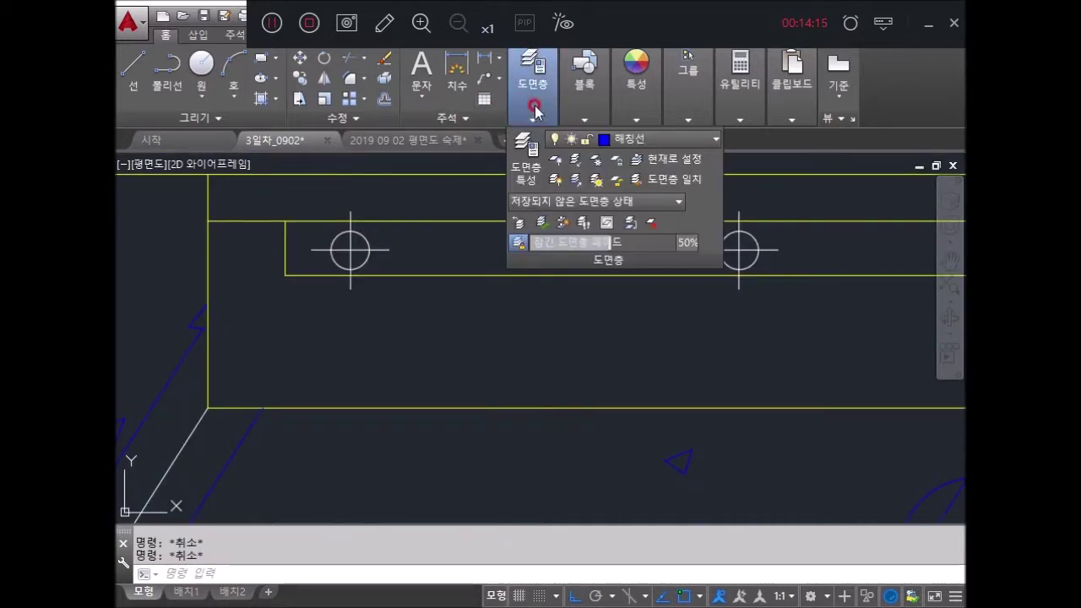
Step: On layer 0, draw upper and lower lines between the left and right groove markers
left_click(604, 140)
left_click(632, 165)
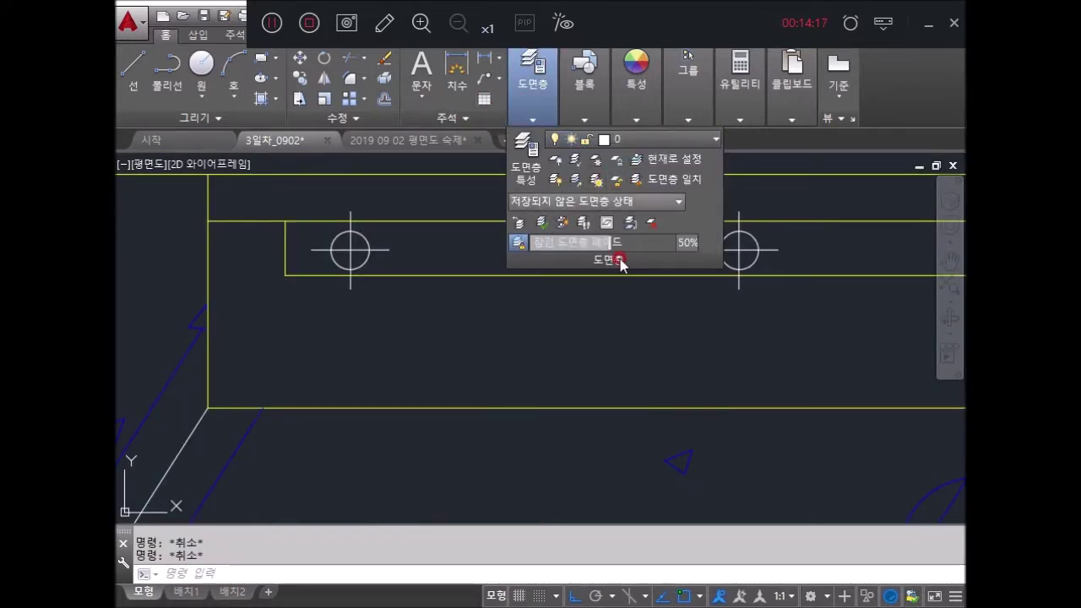
type("l")
key("Return")
scroll(422, 253, "up", 2)
left_click(342, 238)
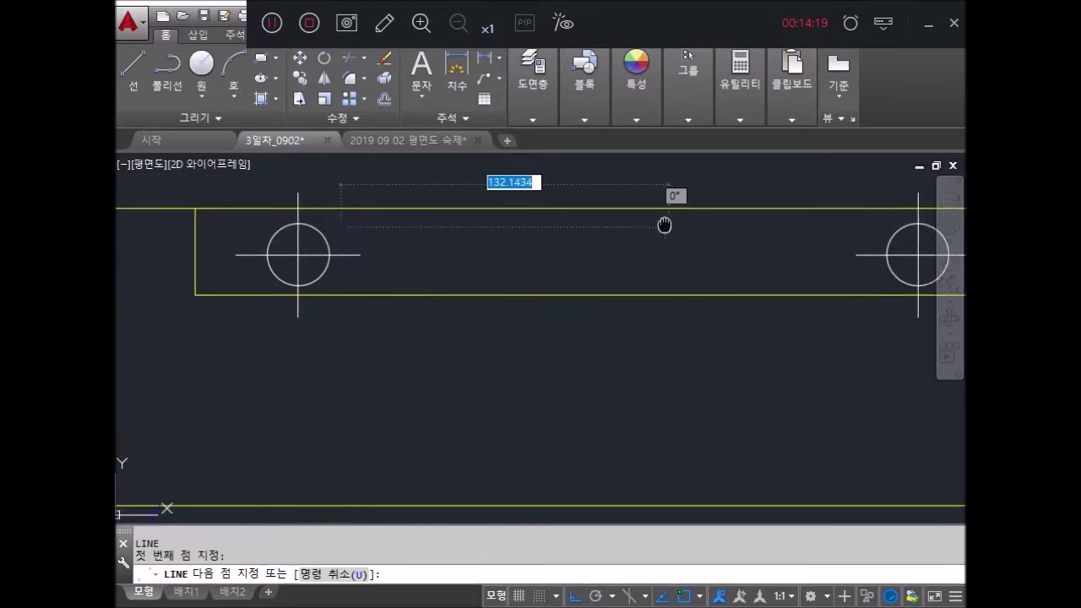
left_click(827, 239)
key("Return")
key("Return")
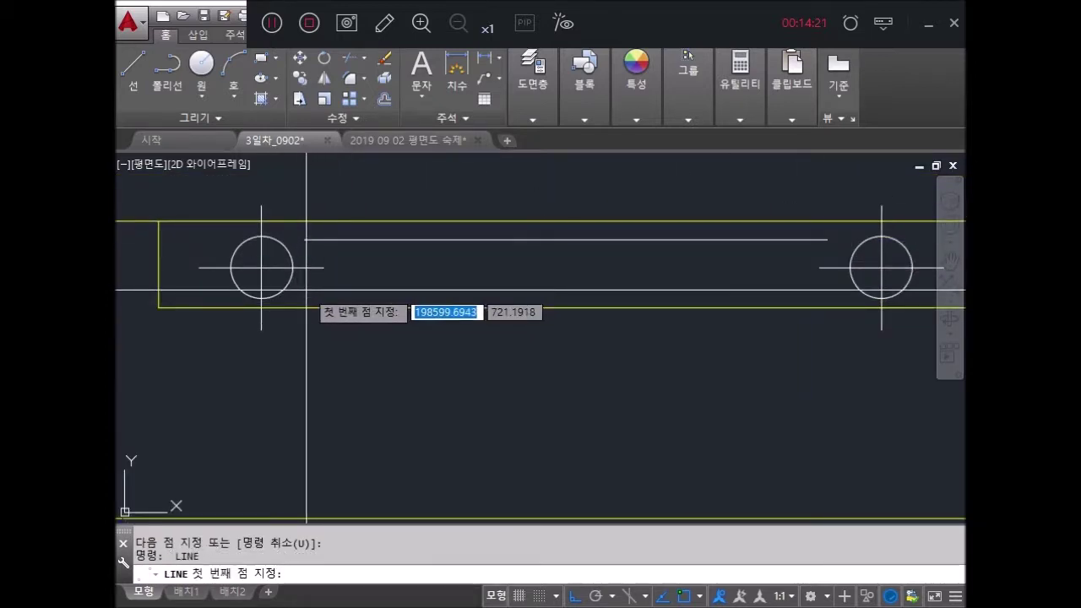
left_click(305, 290)
left_click(824, 290)
key("Escape")
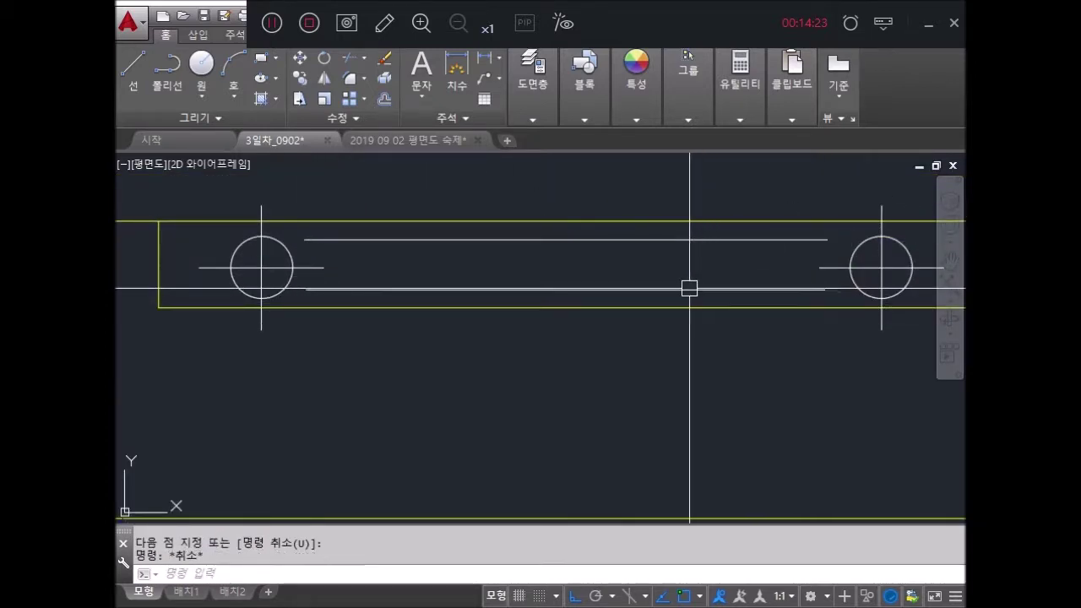
Step: Change both new lines to the dashed HIDDEN linetype
left_click(684, 290)
left_click(667, 239)
left_click(541, 113)
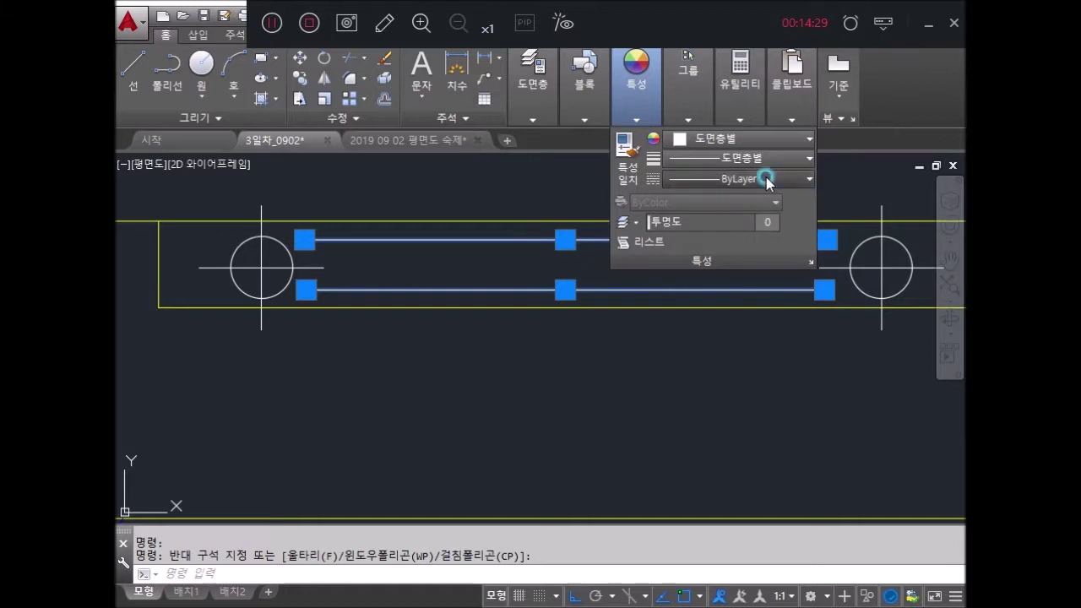
left_click(768, 179)
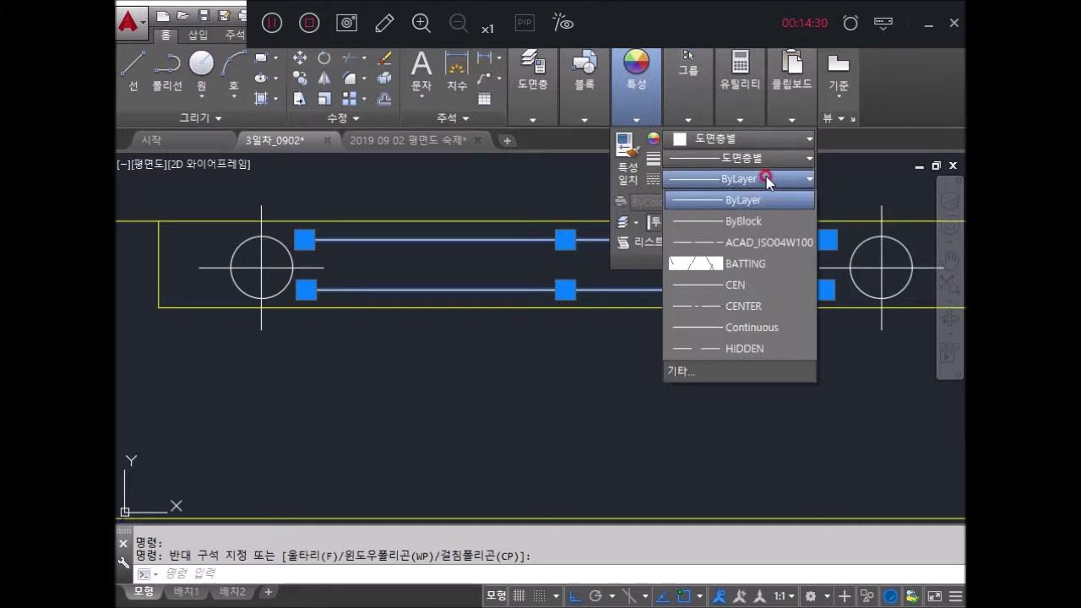
left_click(766, 348)
type("l")
key("Return")
scroll(764, 342, "down", 4)
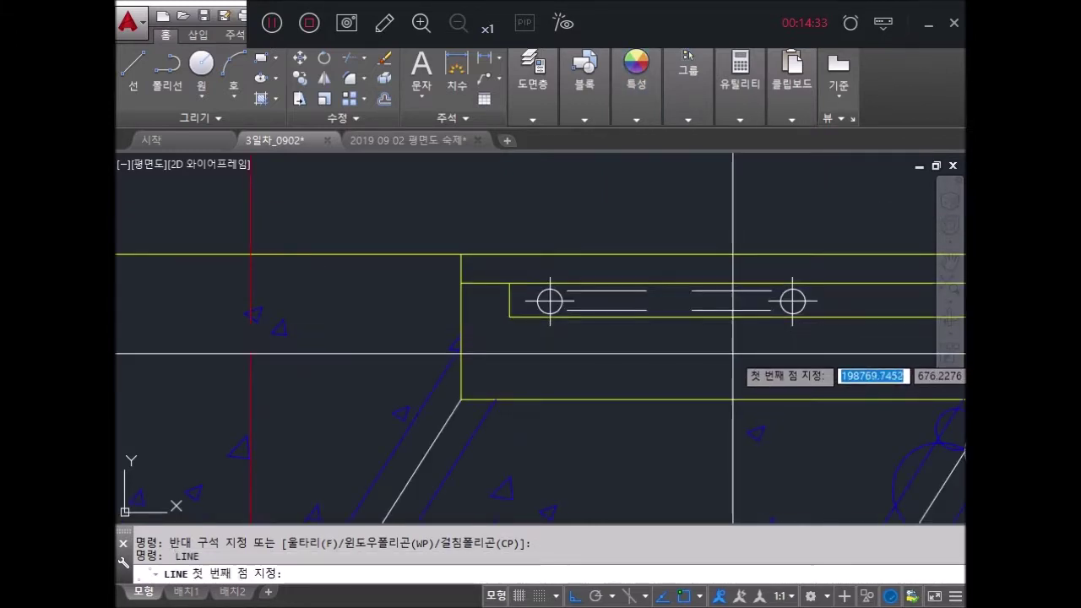
scroll(733, 353, "down", 4)
key("Escape")
Step: Copy the markers and dashed lines 500 units along the slab top
type("co")
key("Return")
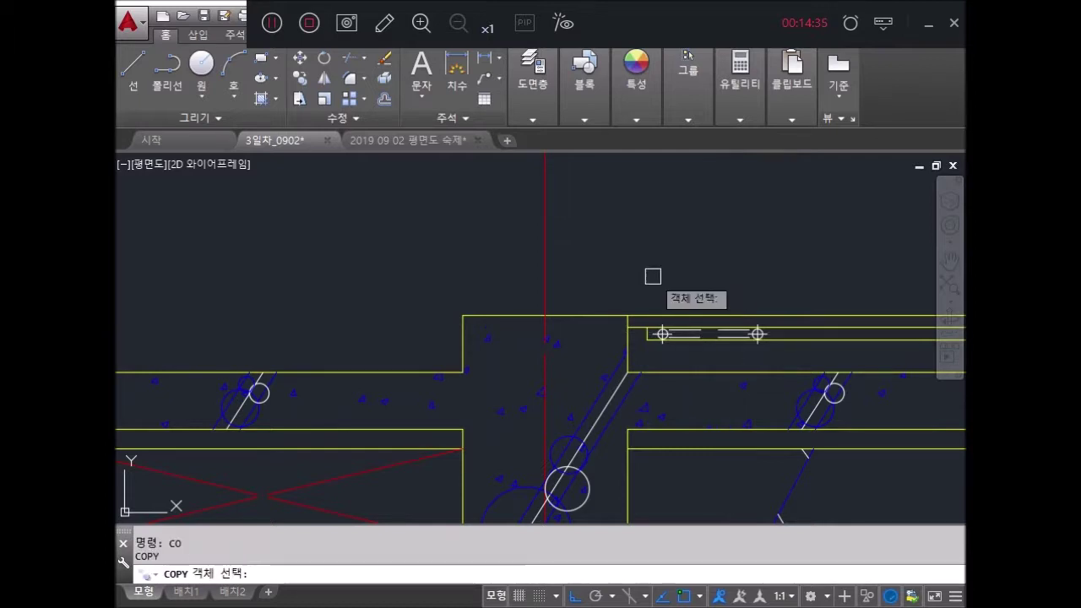
left_click(672, 261)
left_click(809, 344)
scroll(745, 346, "up", 4)
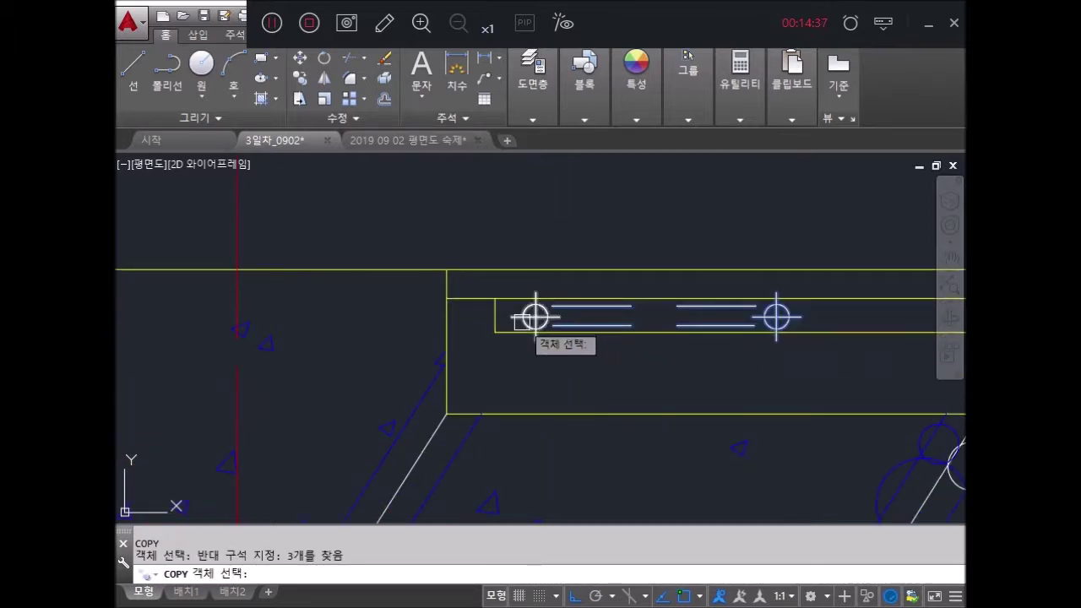
left_click(535, 318)
scroll(647, 241, "down", 8)
key("Return")
left_click(639, 230)
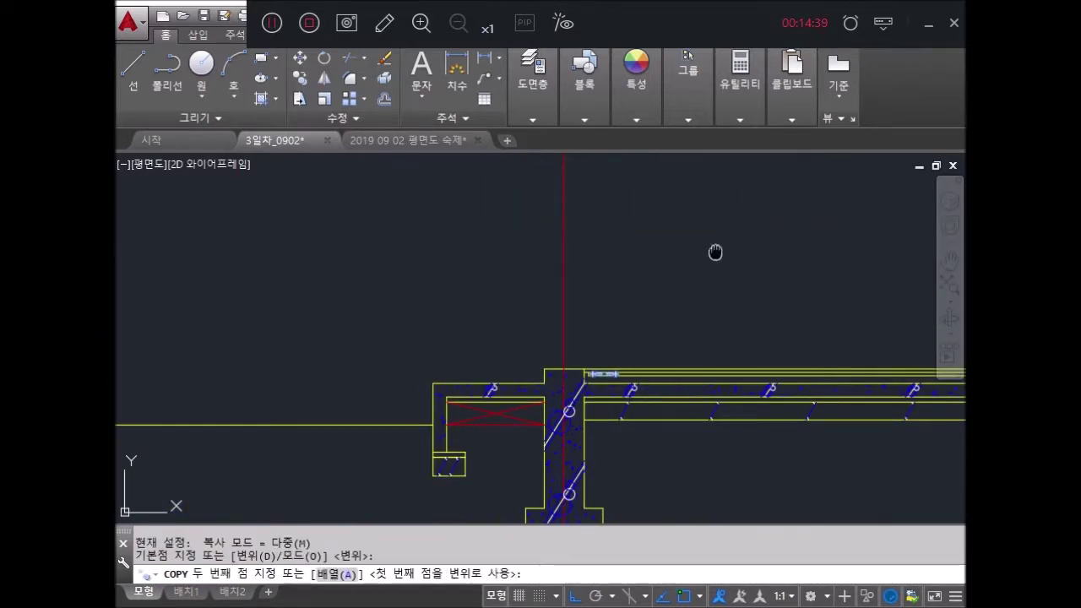
scroll(434, 251, "down", 6)
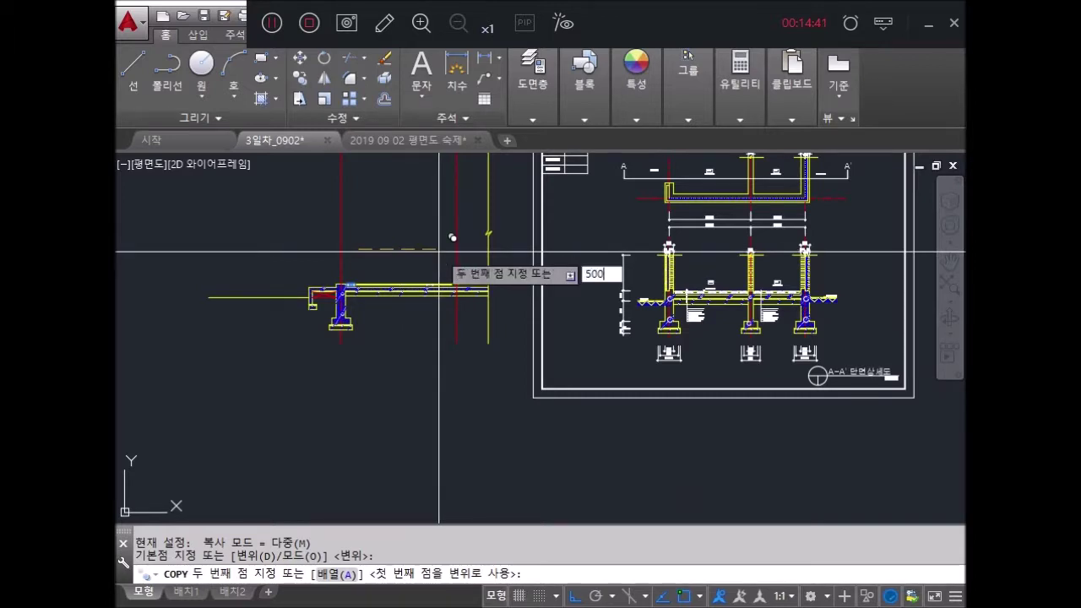
key("Return")
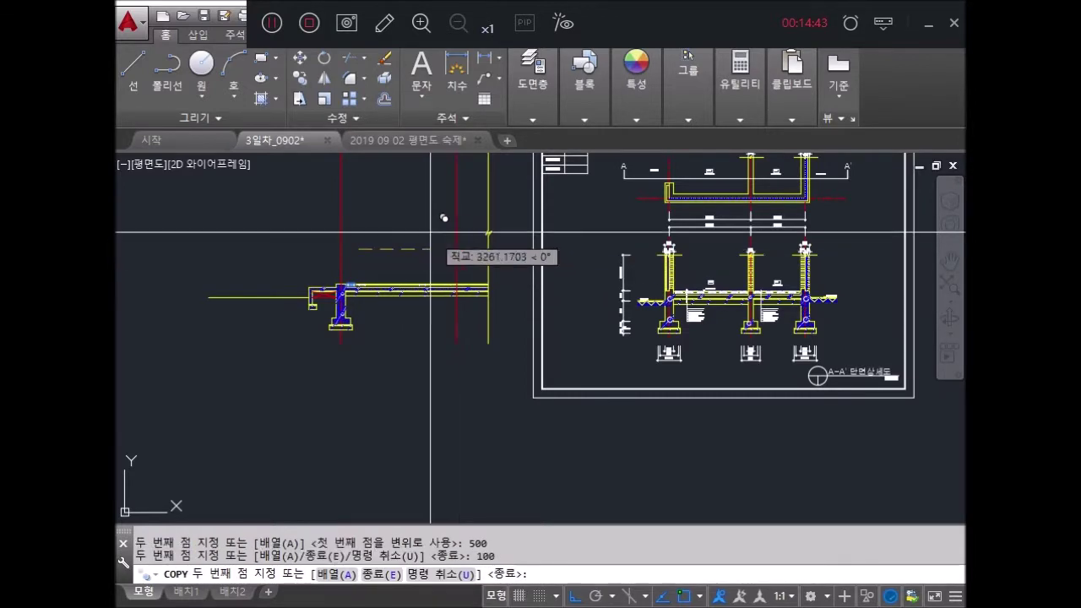
Step: Undo the last copy and pan toward the slab's far end
scroll(430, 234, "up", 3)
scroll(560, 282, "up", 3)
scroll(519, 253, "up", 3)
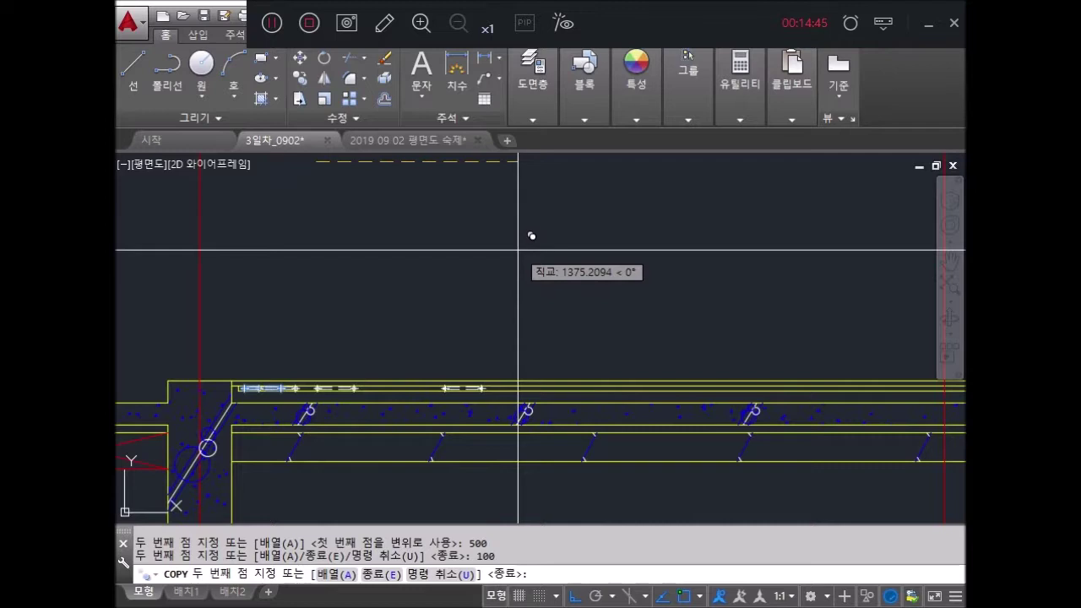
key("ctrl+z")
scroll(407, 242, "up", 3)
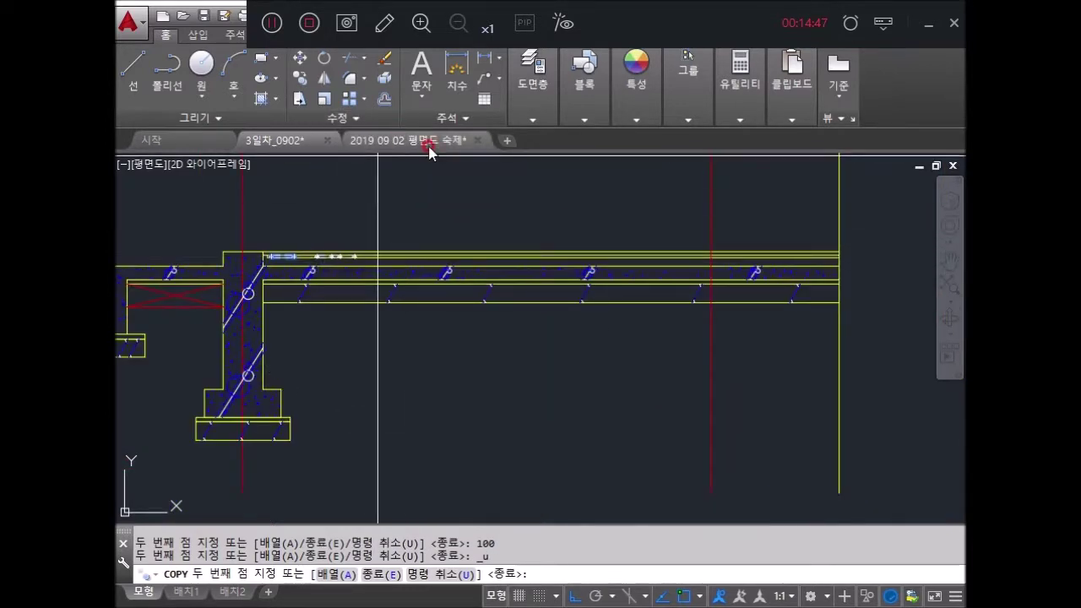
middle_click_drag(451, 186, 426, 371)
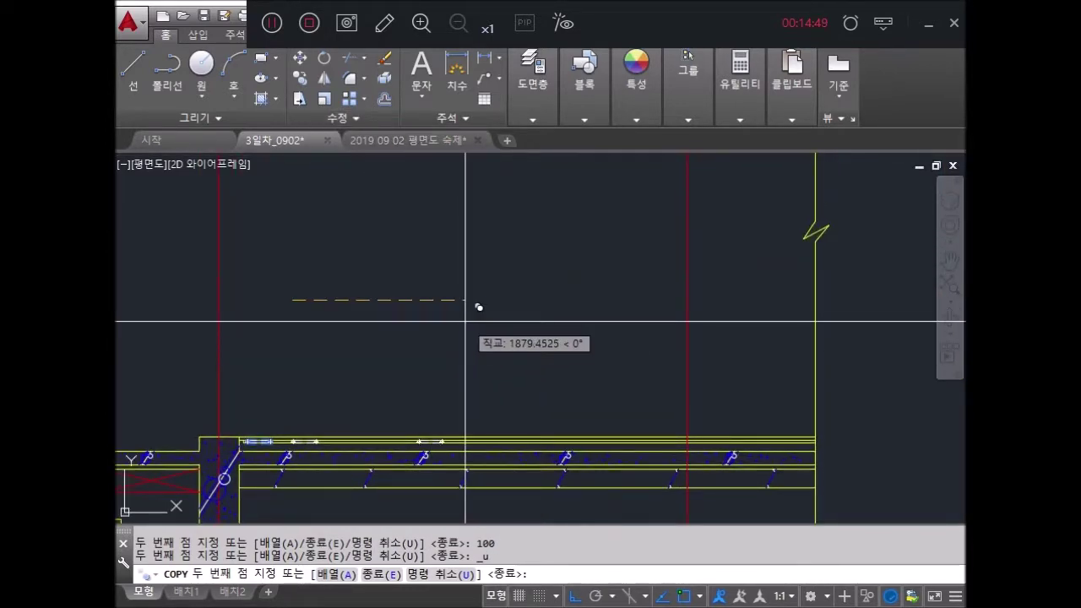
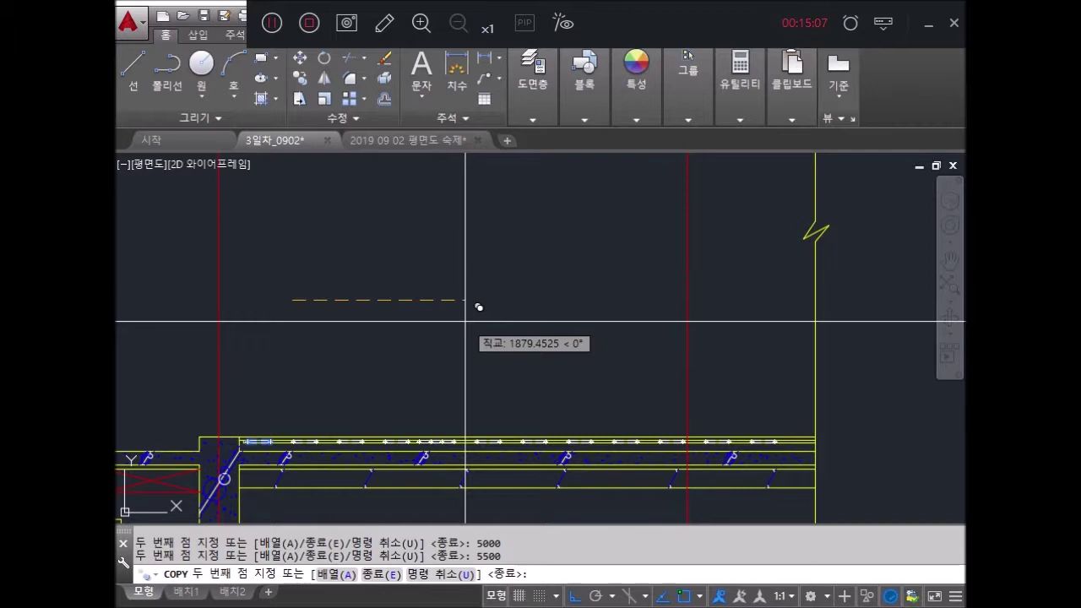
Step: Finish copying the rebar marks and trim the overhanging line ends at the slab's right end
key("Return")
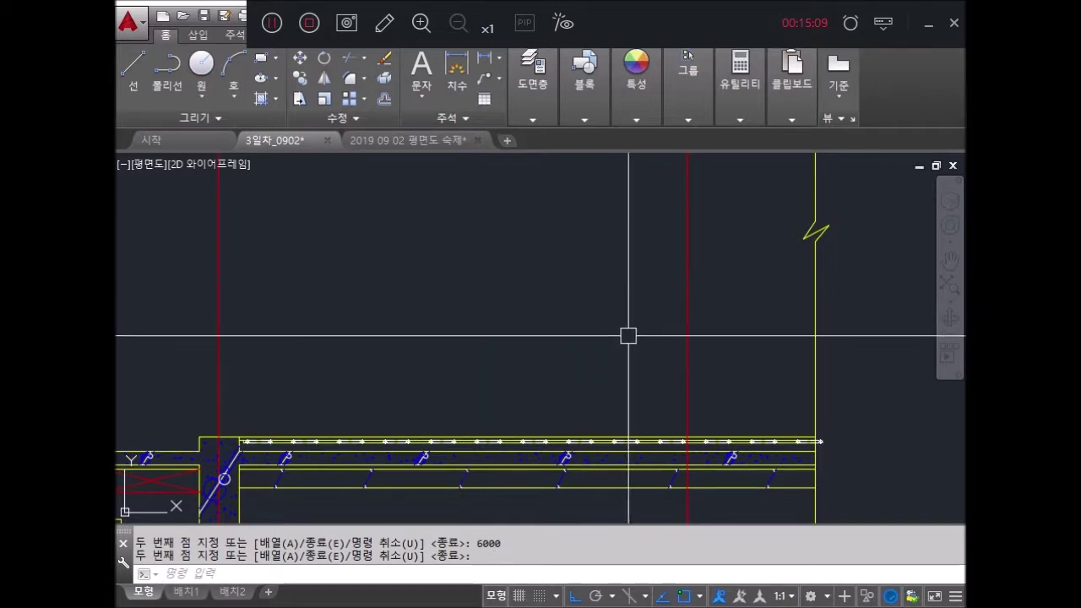
scroll(748, 458, "up", 3)
key("Escape")
key("Escape")
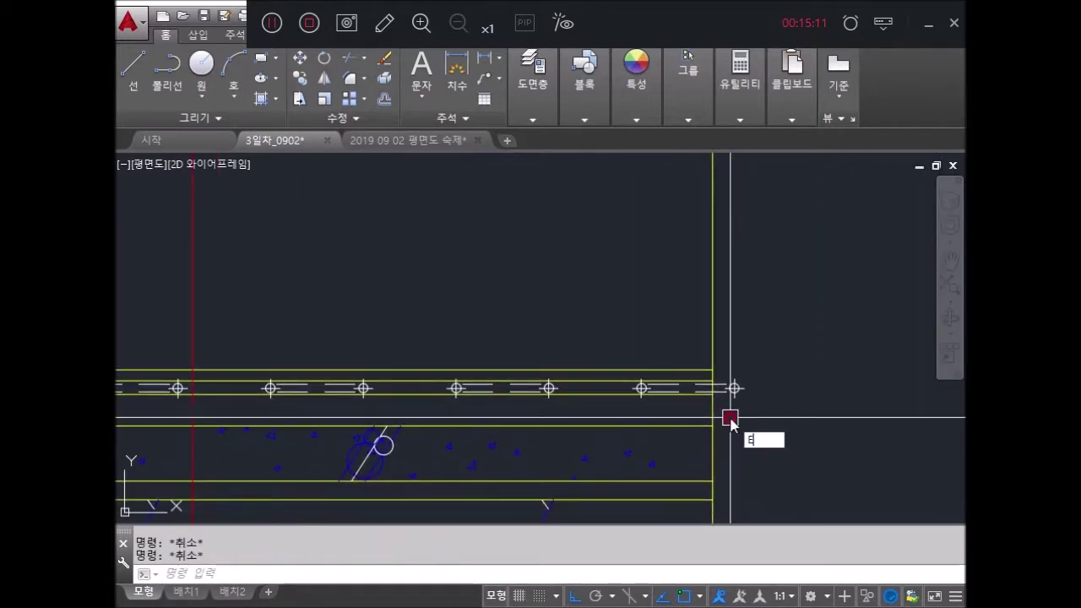
type("r")
key("Return")
Step: Erase the stray leftover line near the slab's right end
key("Return")
mouse_move(756, 430)
left_mouse_down()
mouse_move(724, 367)
mouse_move(739, 393)
left_mouse_up()
key("Escape")
type("e")
key("Return")
scroll(615, 381, "down", 3)
scroll(434, 369, "down", 2)
scroll(447, 346, "up", 2)
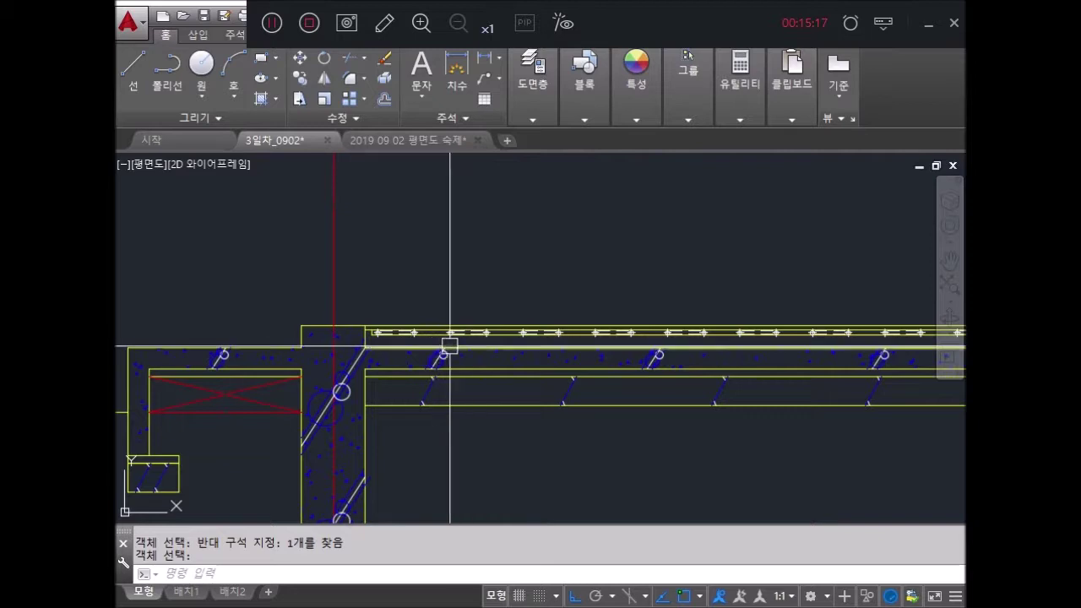
scroll(434, 350, "up", 2)
key("Escape")
key("Escape")
Step: Fill the slab's thin top layer with an ANSI37 crosshatch at scale 10
key("Return")
left_click(194, 80)
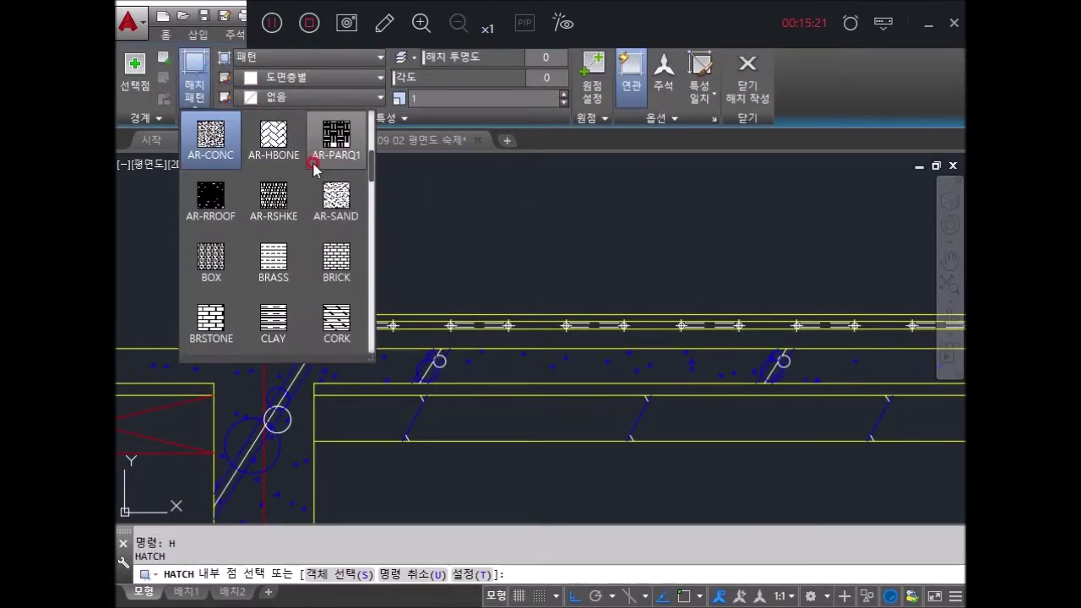
left_click_drag(372, 178, 366, 127)
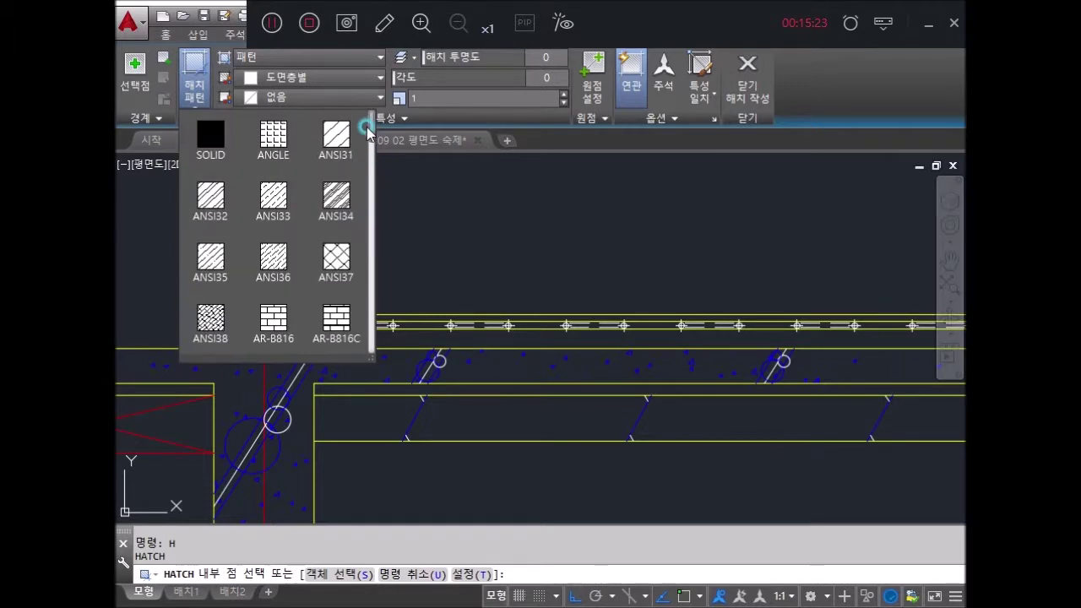
left_click(336, 257)
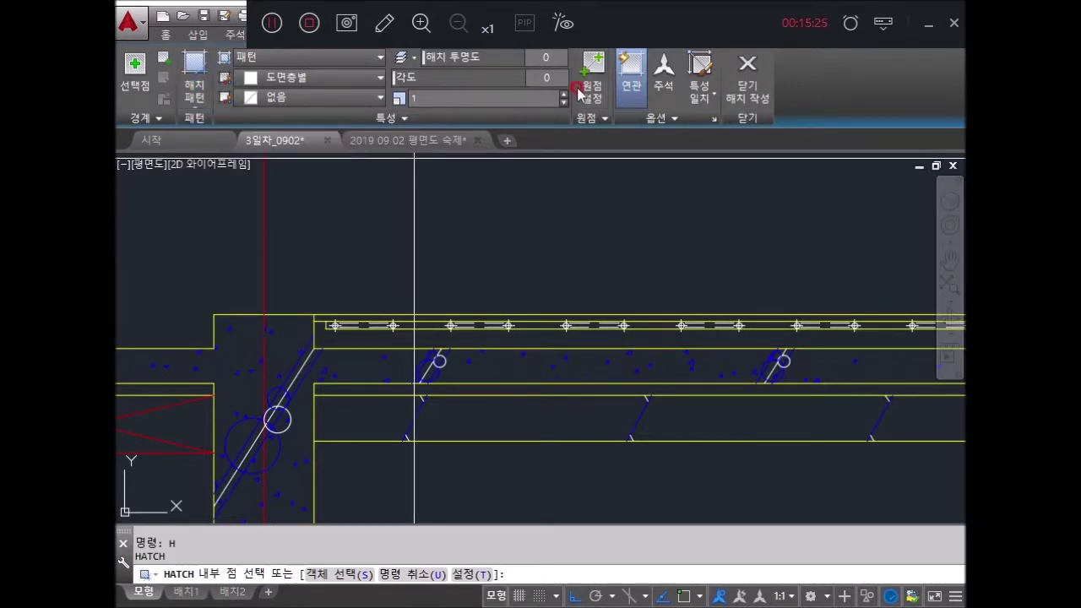
scroll(458, 350, "down", 3)
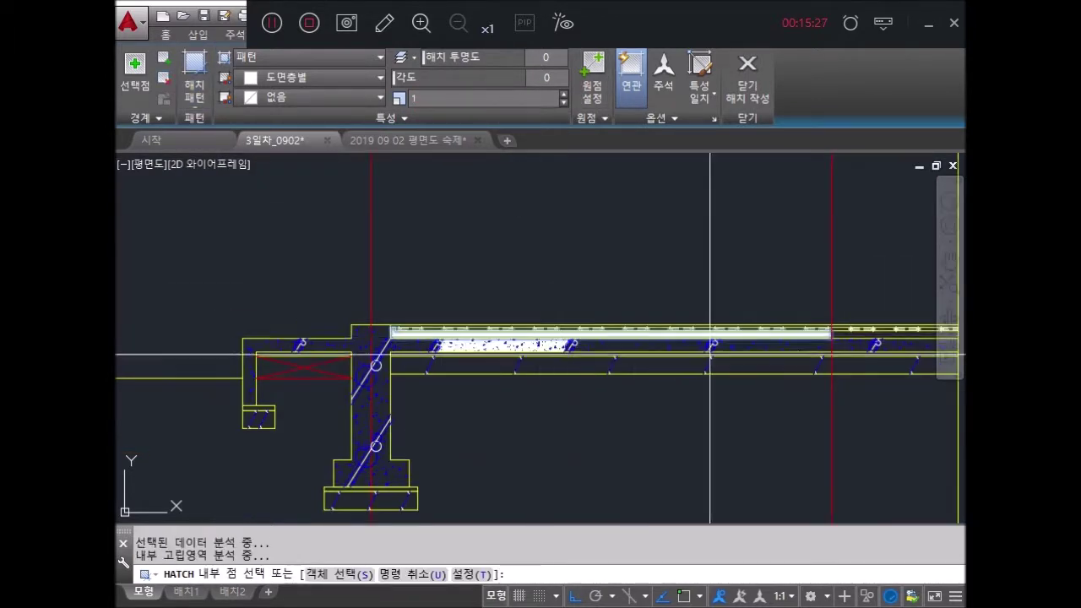
scroll(710, 355, "up", 2)
scroll(495, 338, "up", 2)
scroll(429, 352, "up", 2)
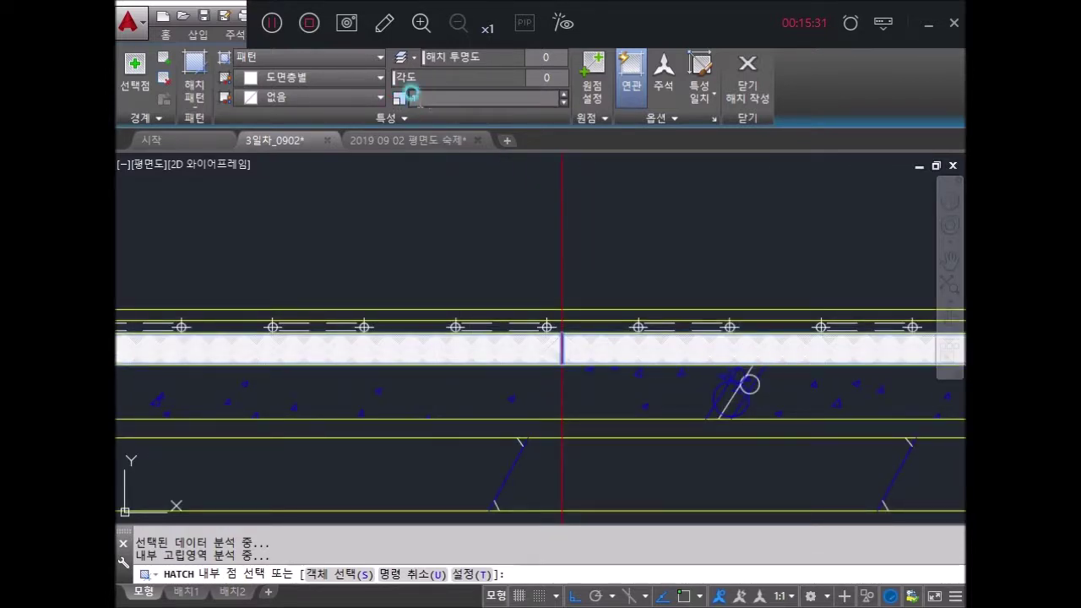
type("10")
key("Return")
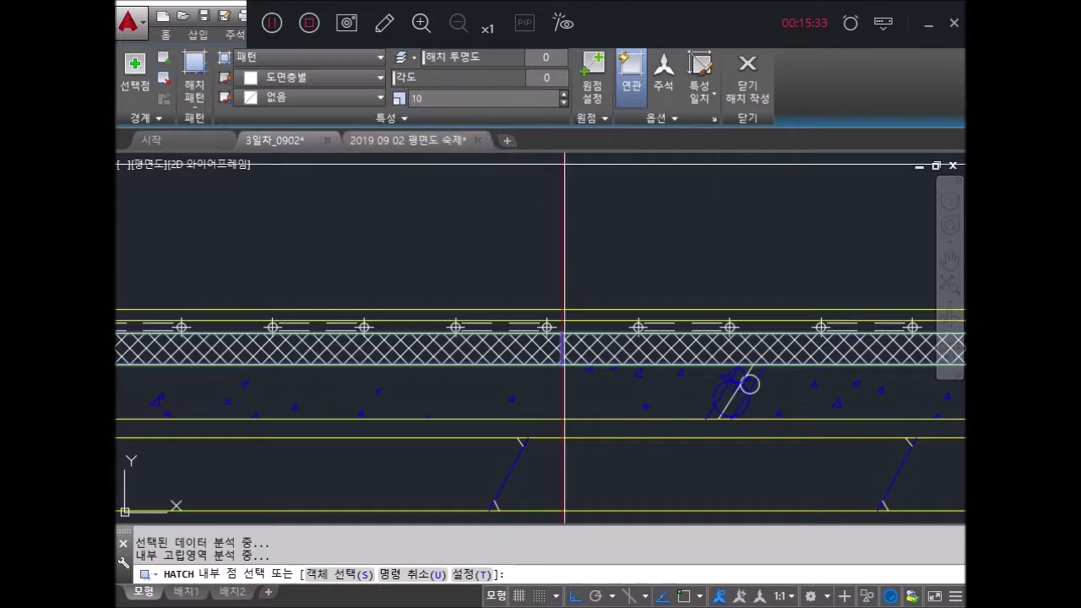
scroll(594, 200, "down", 3)
key("Escape")
scroll(536, 246, "up", 4)
key("Escape")
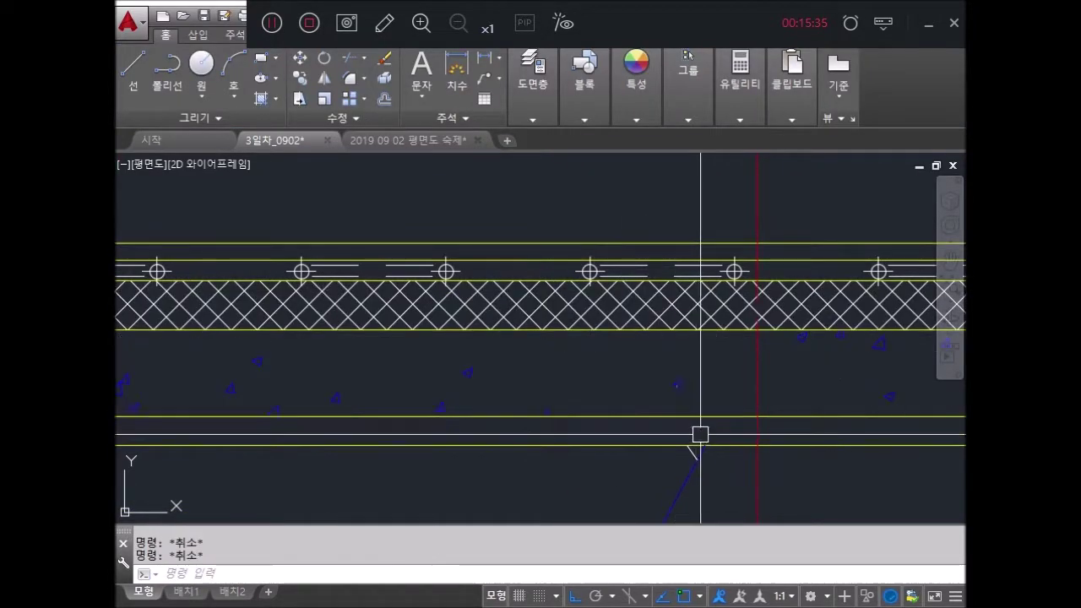
Step: Match the slab crosshatch to the concrete hatch's properties with MA
type("ma")
key("Return")
left_click(683, 476)
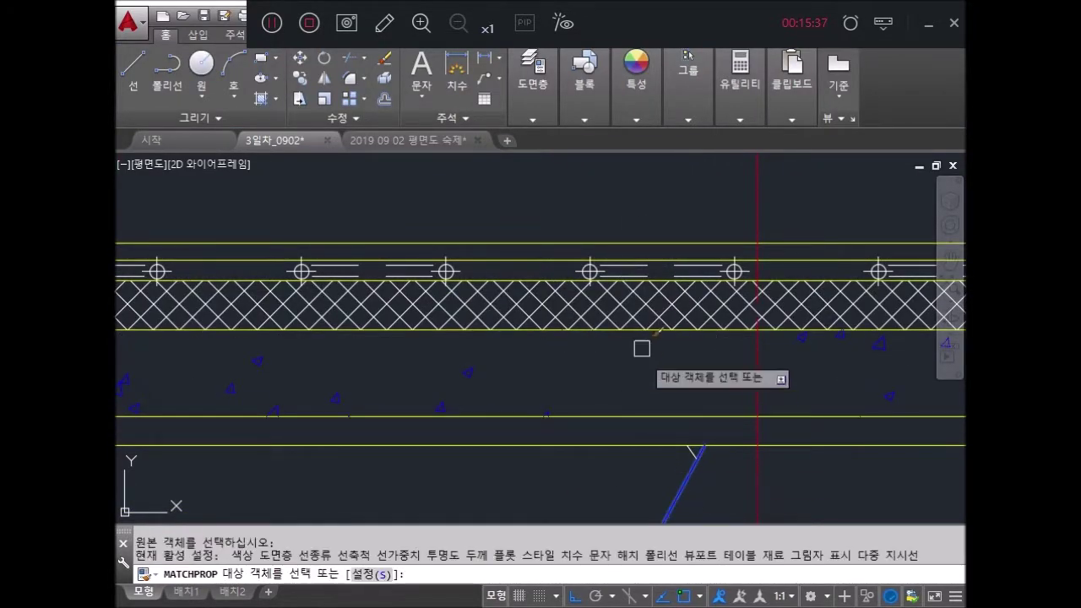
left_click(644, 309)
scroll(639, 349, "down", 3)
scroll(638, 349, "down", 3)
key("Escape")
Step: Pan and zoom up to the floor plan where section line A crosses the terrace
scroll(628, 369, "down", 3)
scroll(677, 372, "up", 2)
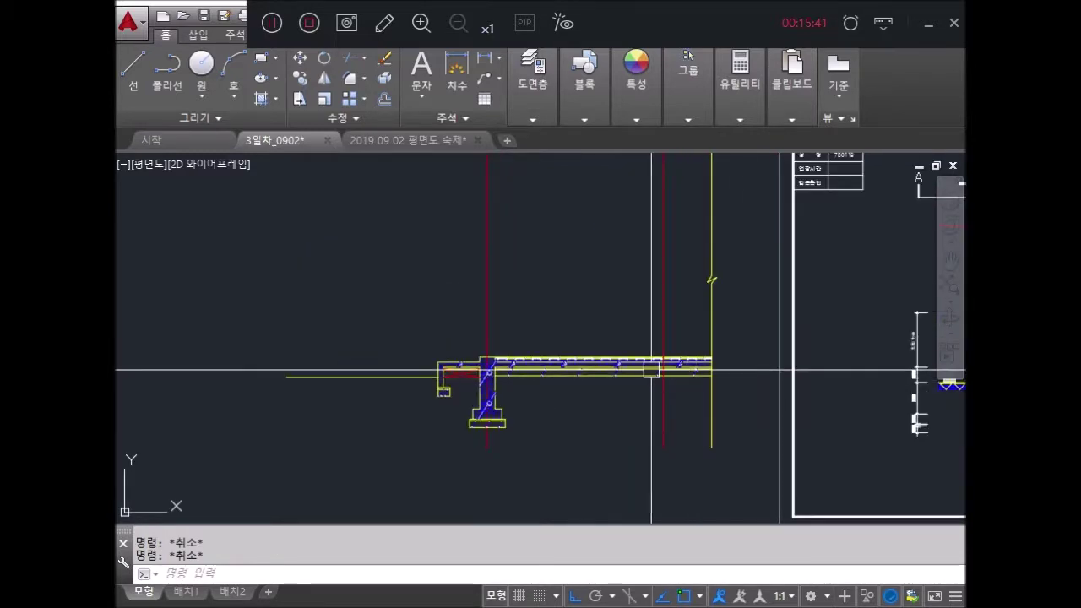
scroll(481, 359, "up", 2)
scroll(456, 321, "up", 3)
scroll(506, 300, "down", 3)
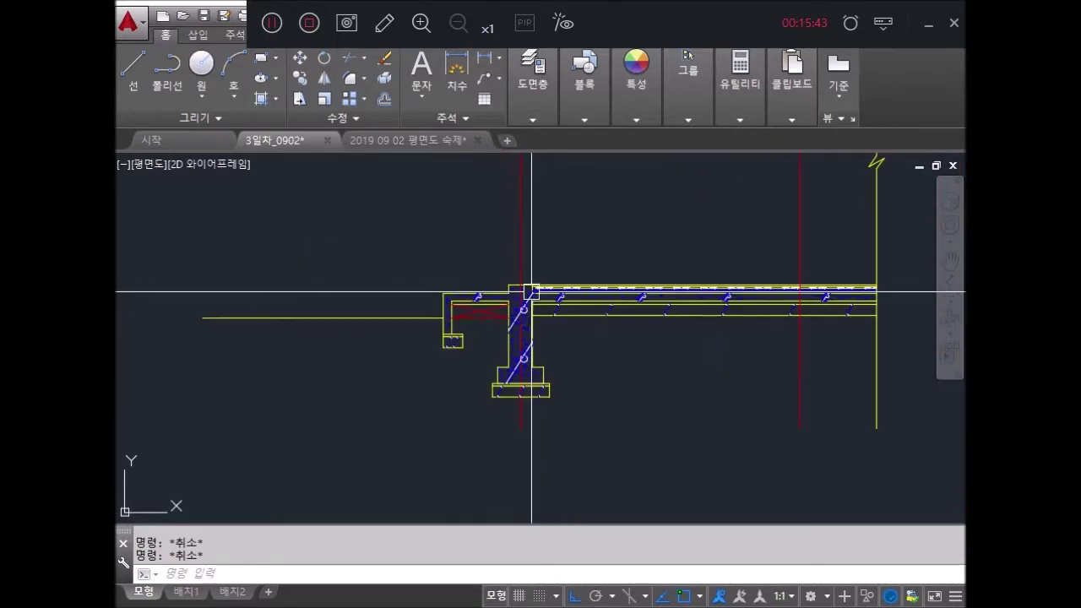
scroll(432, 297, "up", 2)
left_click(431, 297)
scroll(772, 374, "down", 2)
scroll(676, 374, "down", 2)
key("Escape")
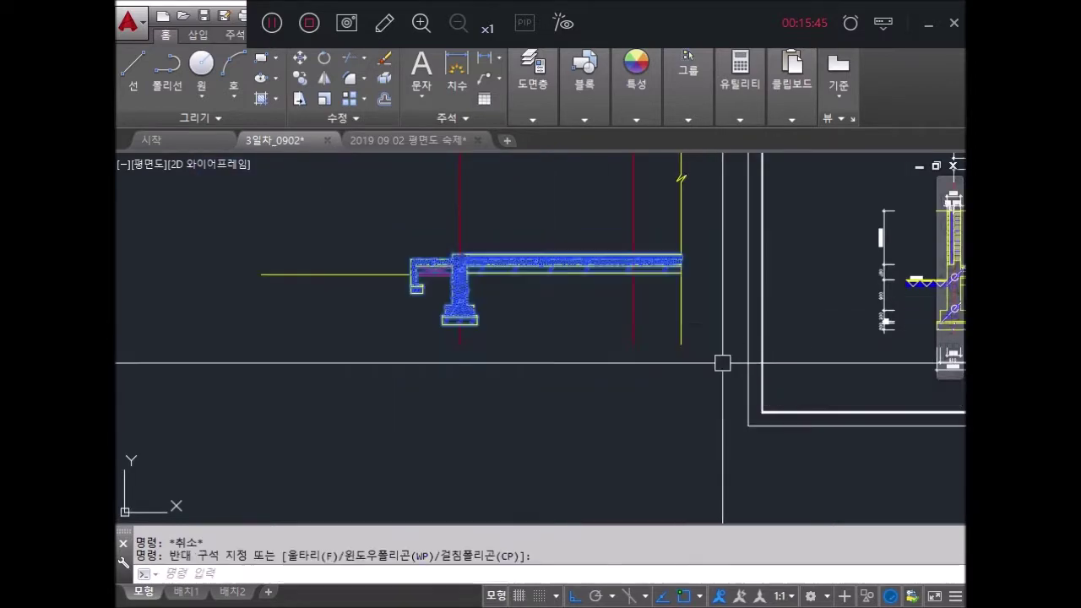
mouse_move(647, 357)
middle_mouse_down()
mouse_move(569, 256)
mouse_move(507, 279)
middle_mouse_up()
scroll(570, 255, "down", 2)
scroll(570, 345, "down", 1)
scroll(482, 378, "down", 2)
scroll(482, 379, "up", 2)
scroll(473, 380, "up", 2)
middle_click_drag(473, 381, 467, 387)
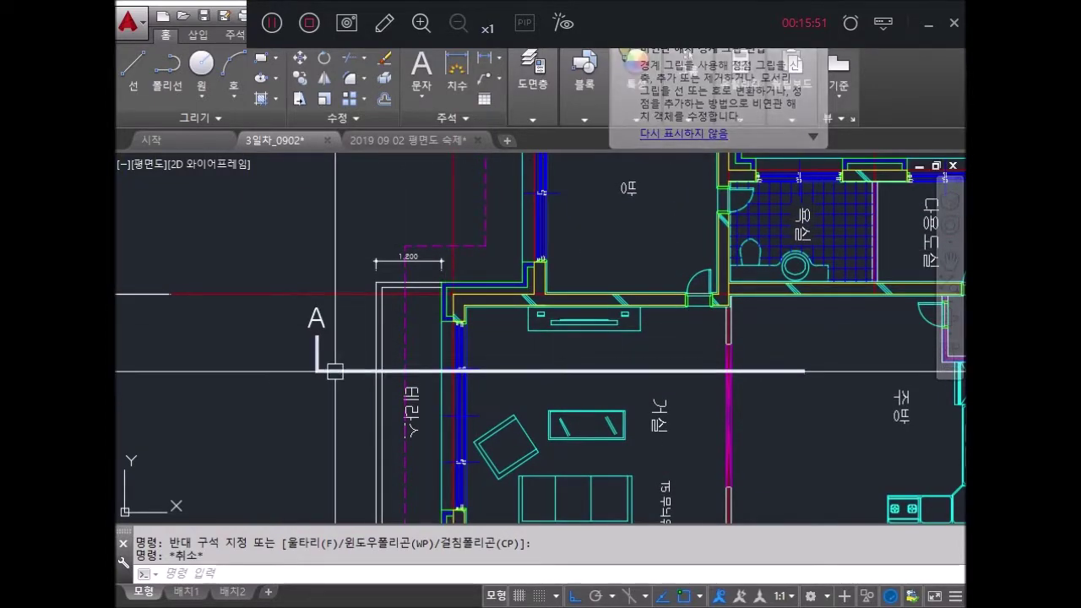
scroll(685, 315, "down", 1)
scroll(685, 316, "down", 1)
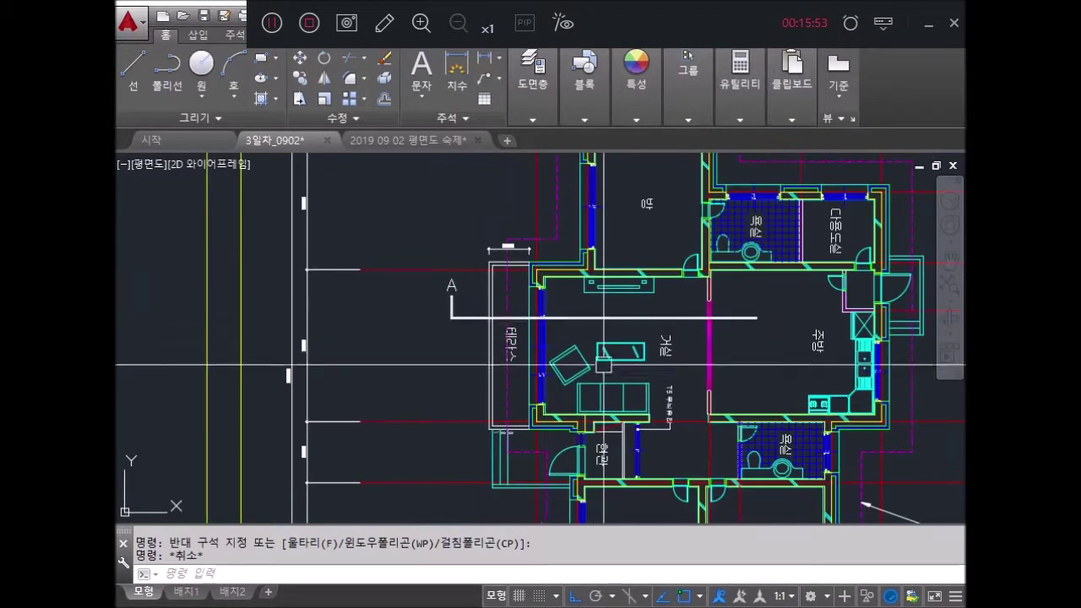
middle_click_drag(542, 441, 540, 370)
scroll(485, 365, "up", 4)
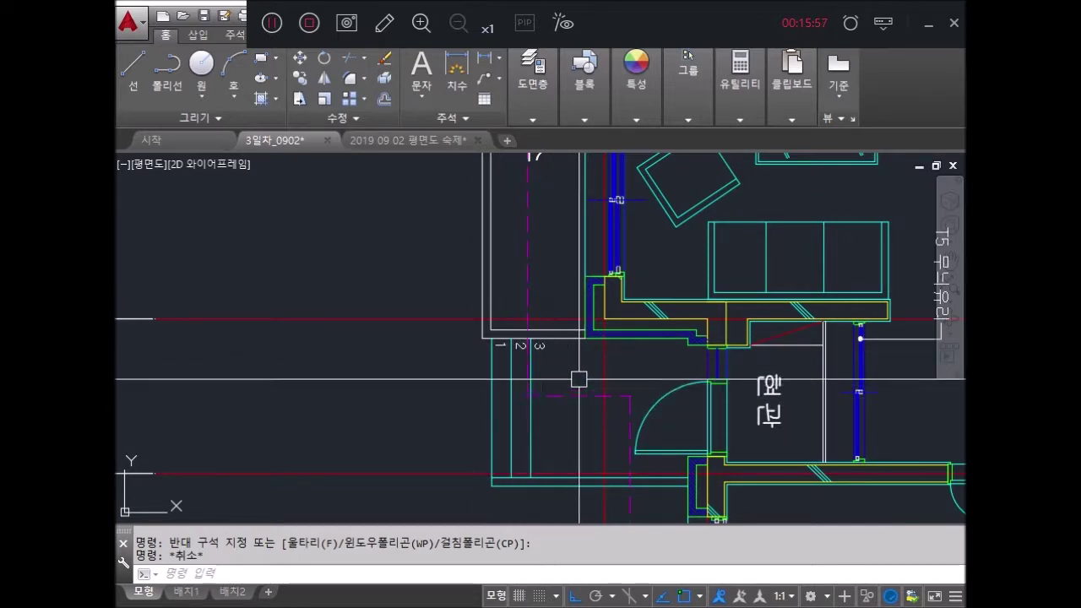
mouse_move(670, 290)
middle_mouse_down()
mouse_move(612, 362)
mouse_move(611, 411)
middle_mouse_up()
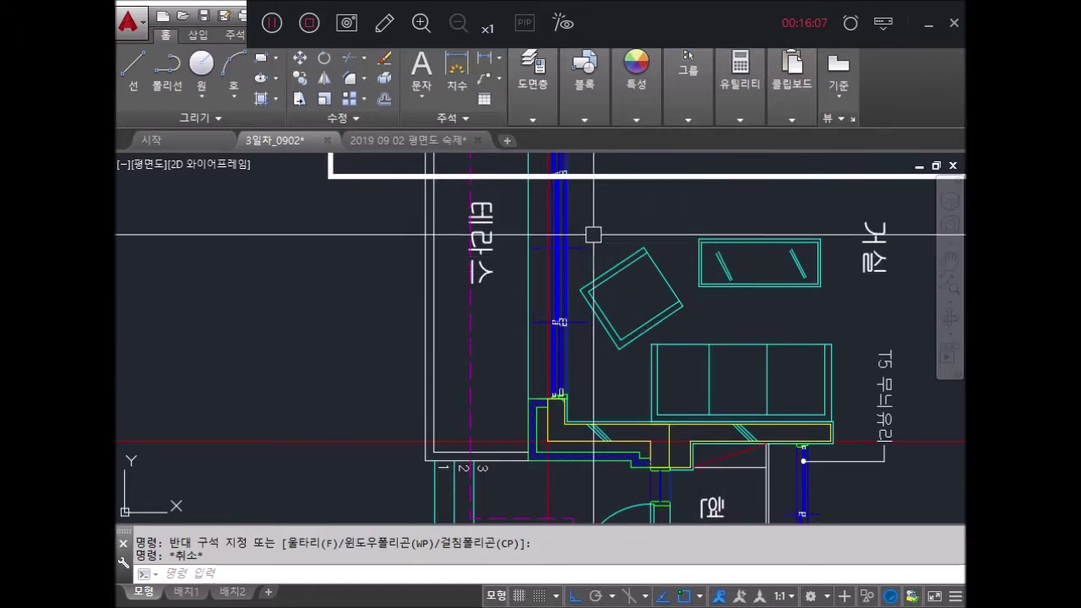
middle_click_drag(434, 242, 453, 316)
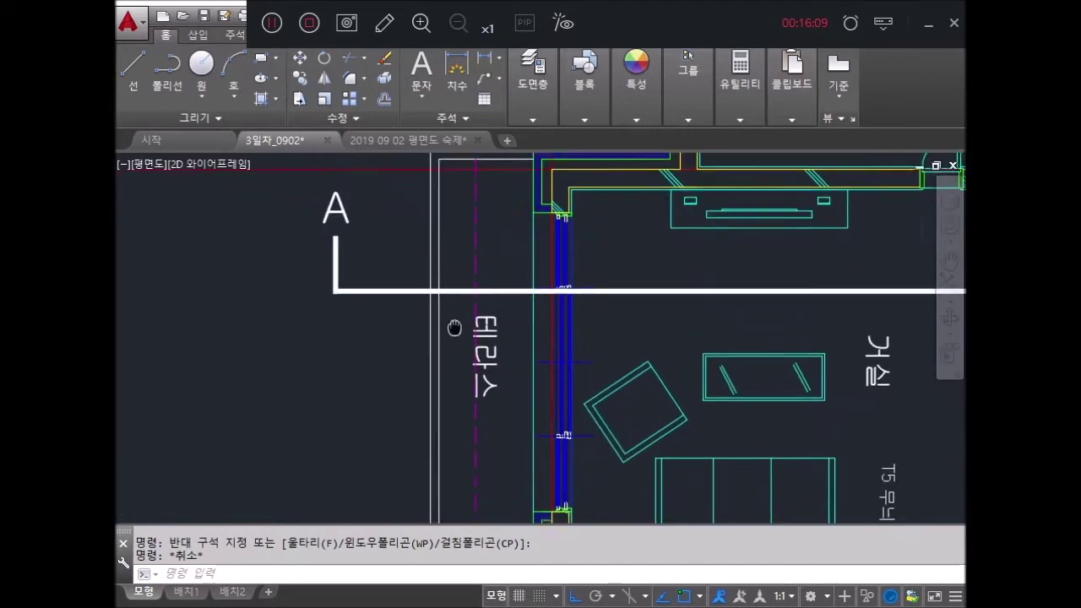
middle_click_drag(435, 248, 446, 318)
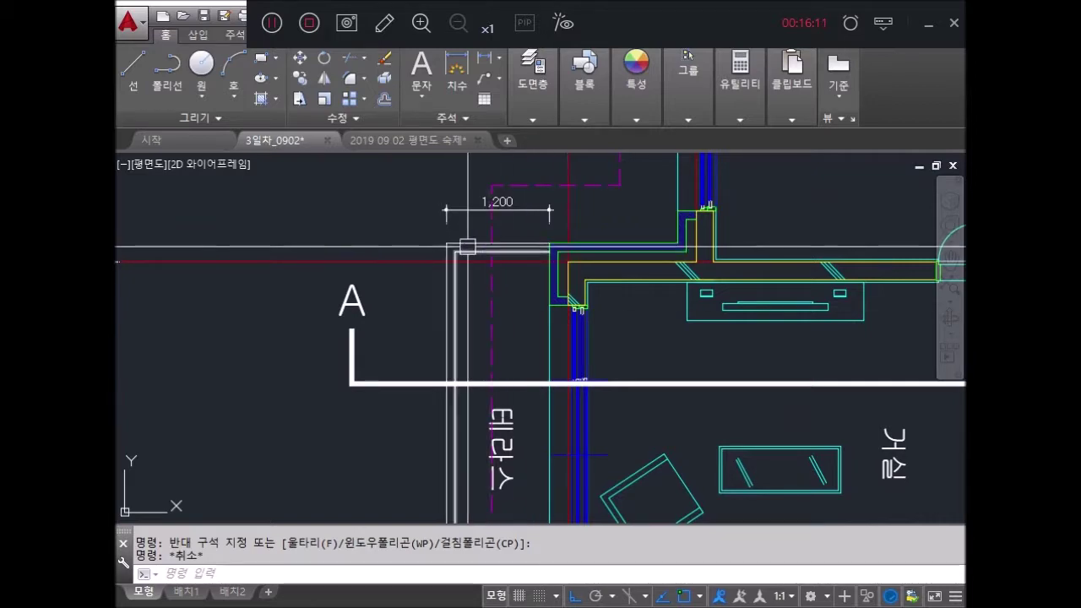
scroll(547, 289, "down", 5)
left_click(689, 84)
scroll(609, 295, "up", 5)
scroll(609, 295, "down", 5)
scroll(621, 326, "up", 3)
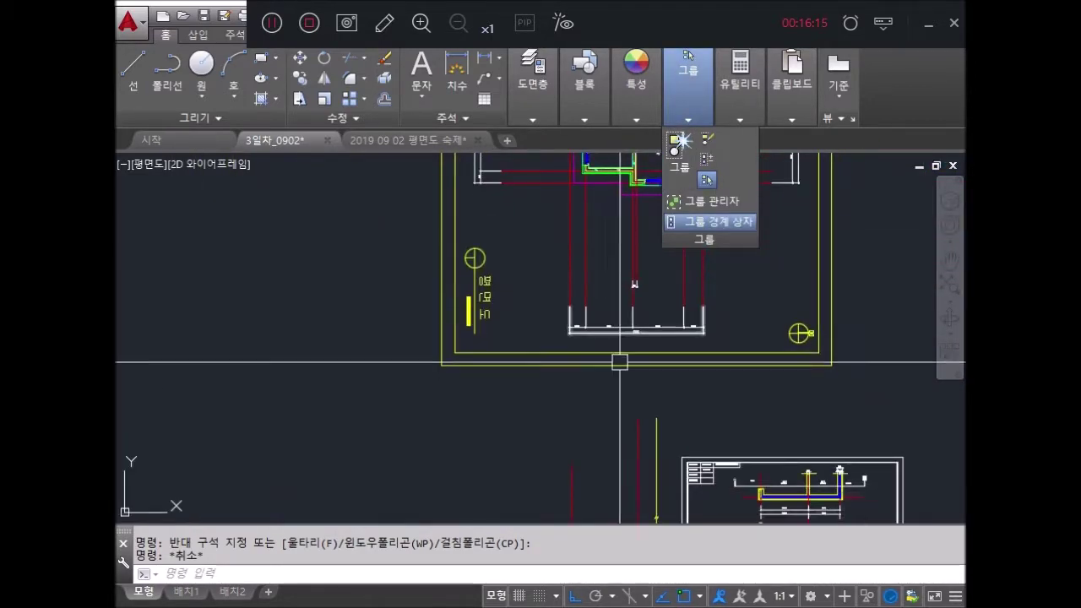
scroll(549, 327, "up", 3)
scroll(532, 295, "up", 2)
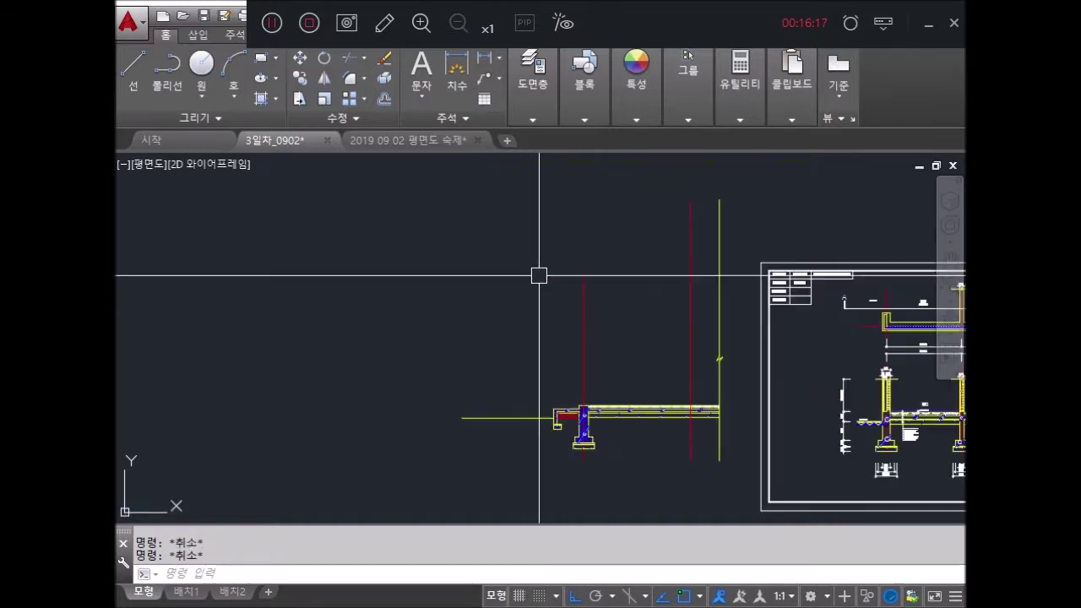
type("L")
Step: Draw a horizontal reference line above the slab
key("Return")
left_click(511, 325)
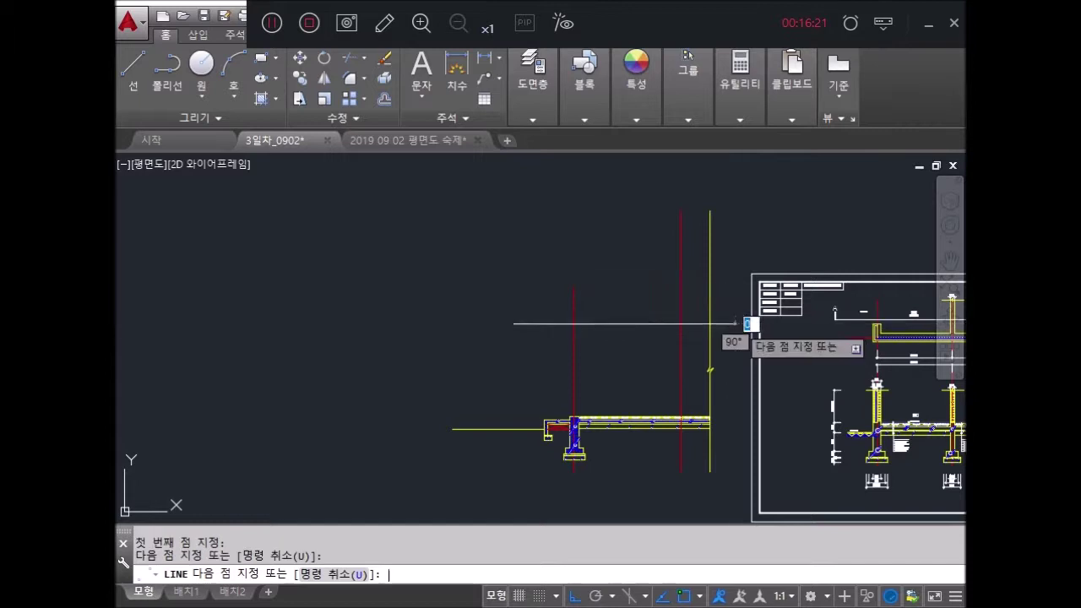
left_click(736, 324)
key("Return")
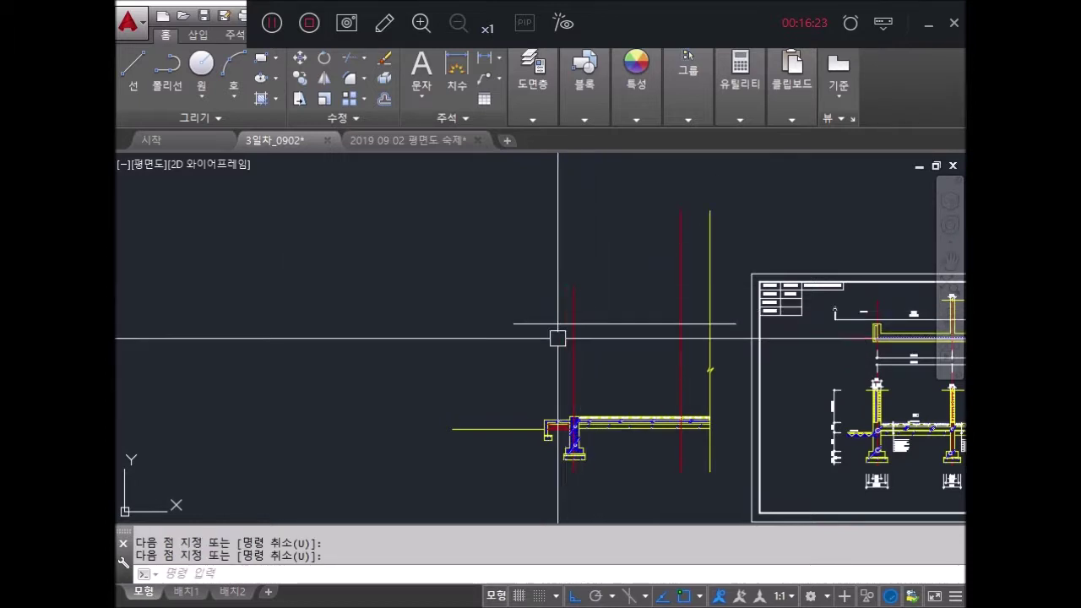
key("Escape")
key("Escape")
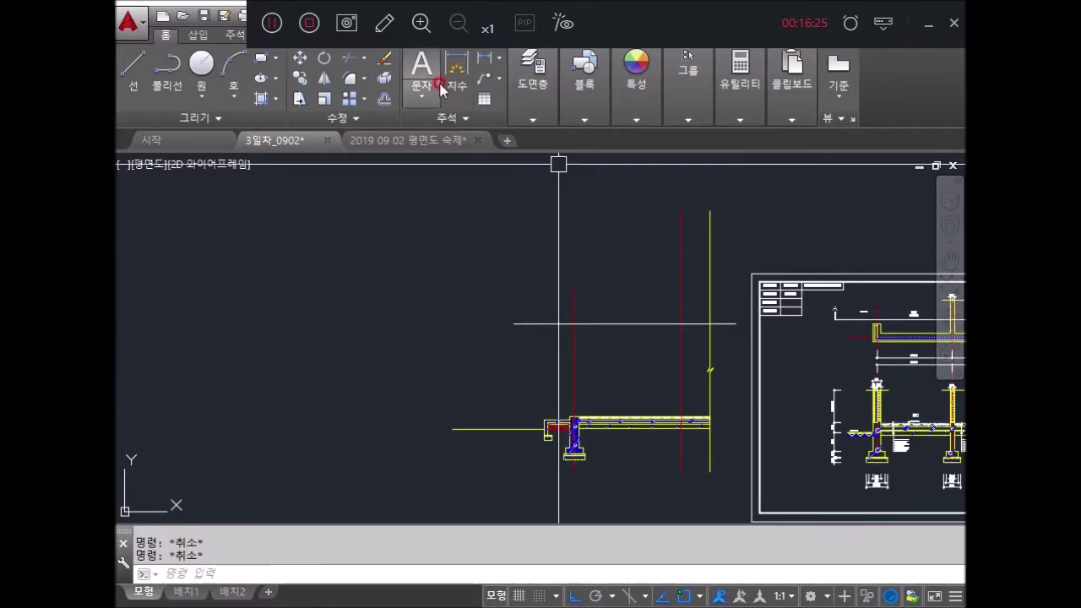
Step: Dimension 1,200 from the left parapet edge to the column centreline
scroll(577, 338, "up", 3)
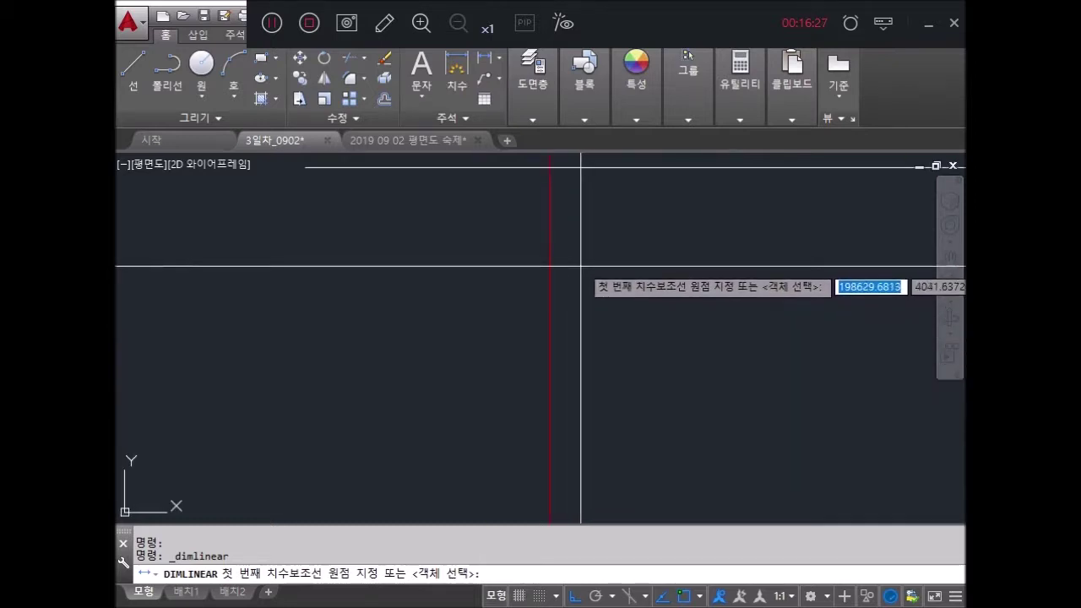
left_click(560, 493)
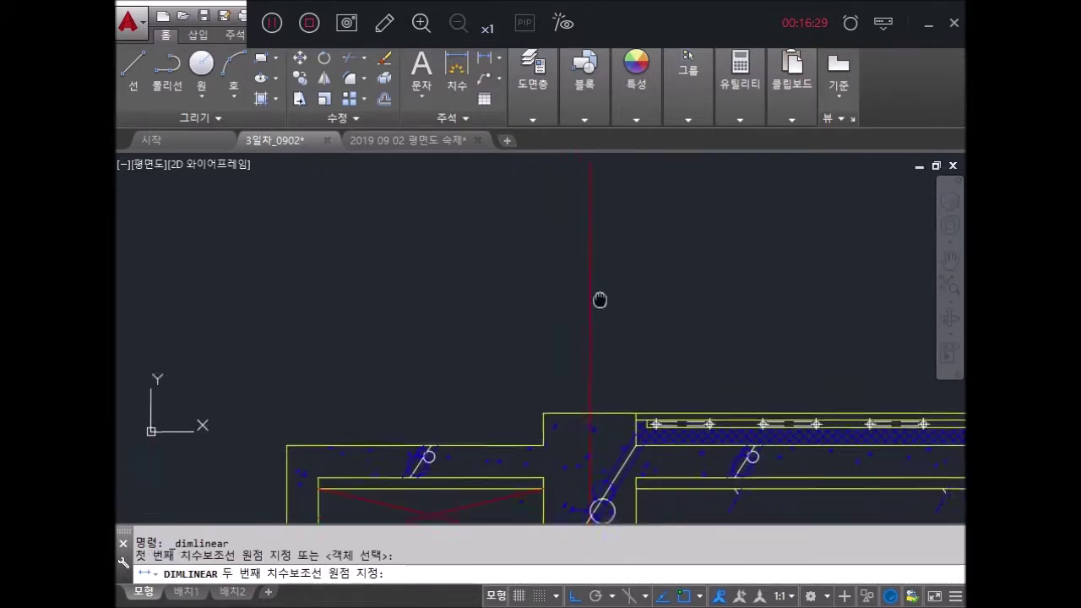
middle_click_drag(560, 493, 597, 389)
left_click(298, 420)
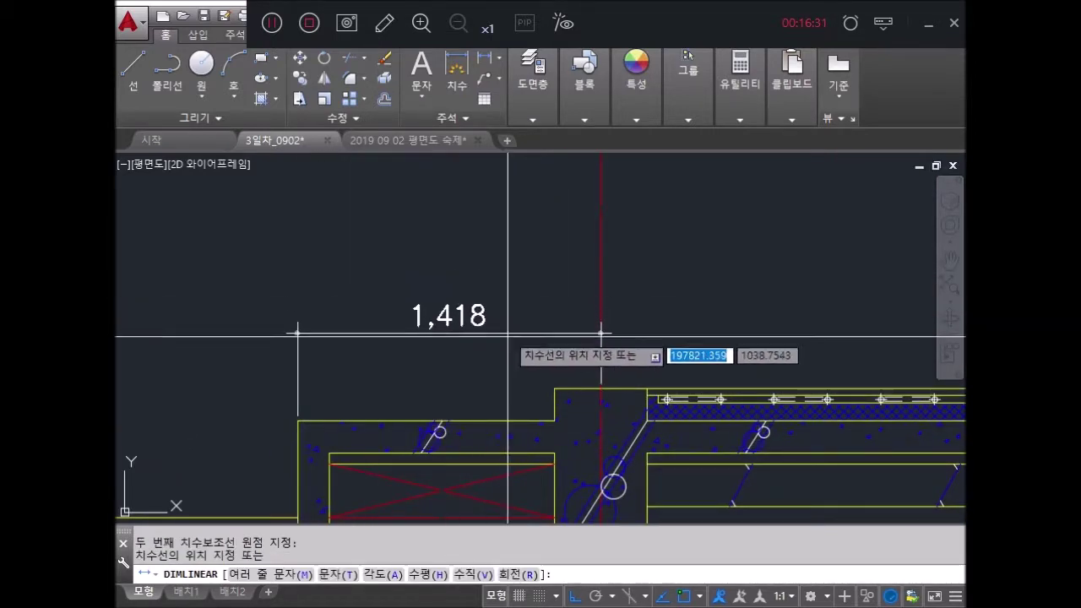
middle_click_drag(528, 382, 579, 285)
key("Escape")
key("Return")
left_click(606, 292)
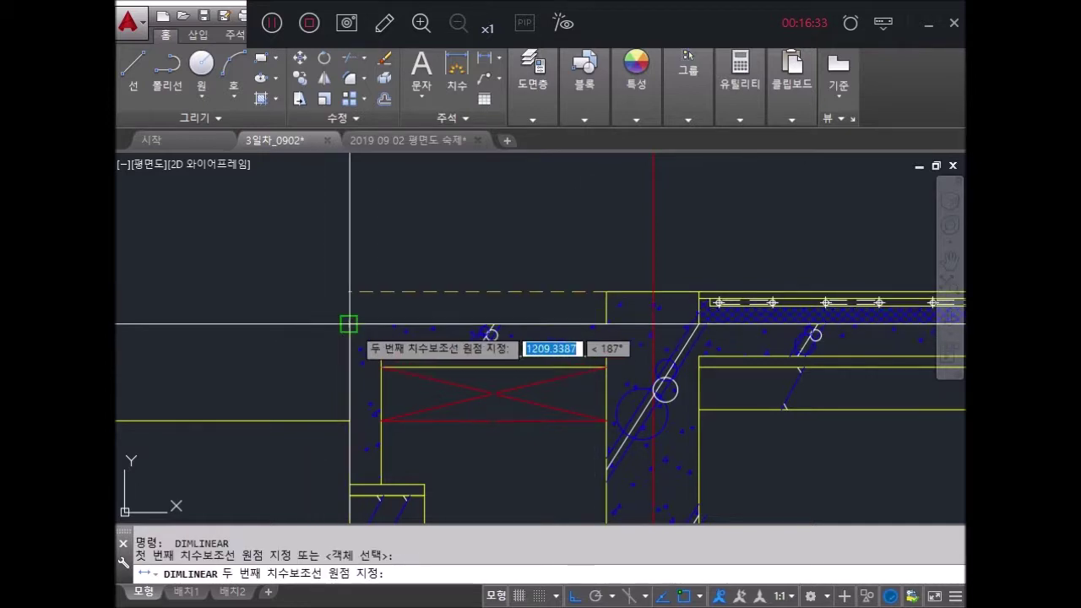
left_click(349, 323)
left_click(426, 240)
Step: Move the 1,200 dimension up to its final height above the slab
key("Return")
key("Escape")
type("m")
key("Return")
left_click_drag(482, 244, 270, 270)
left_click(350, 240)
middle_click_drag(272, 210, 287, 301)
left_click(458, 254)
key("Return")
scroll(459, 270, "down", 3)
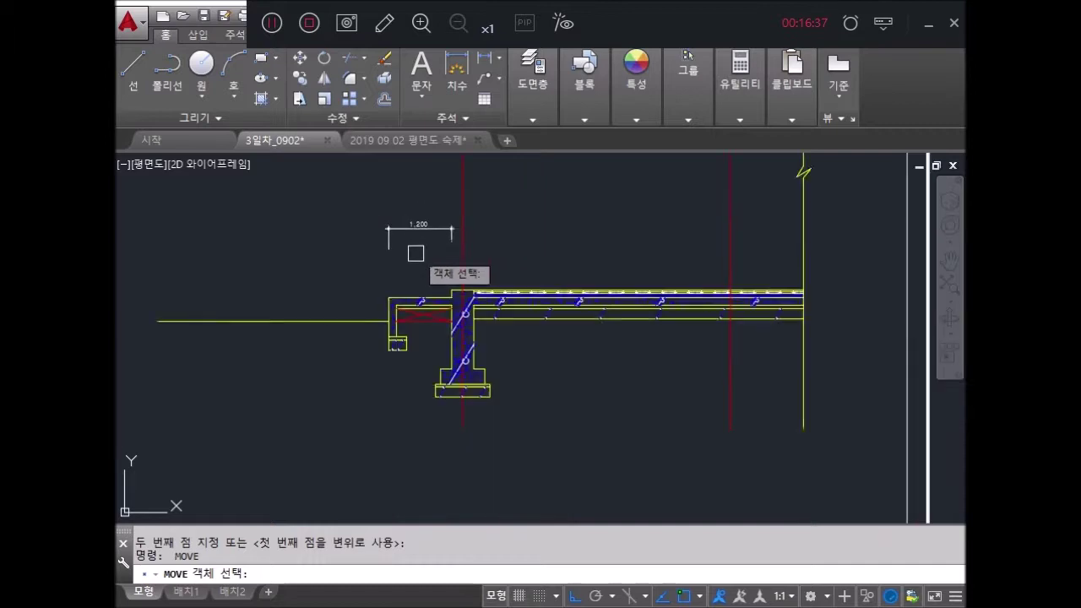
Step: Add the 5,100 span dimension from the column centreline above the slab
scroll(403, 244, "down", 2)
key("Escape")
key("Escape")
left_click(489, 68)
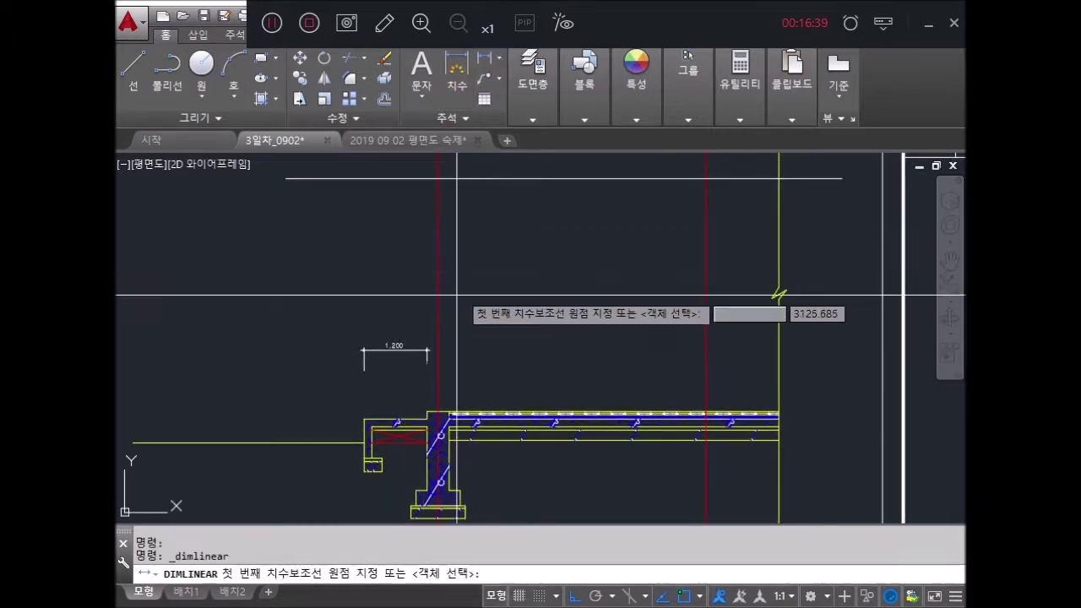
left_click(436, 411)
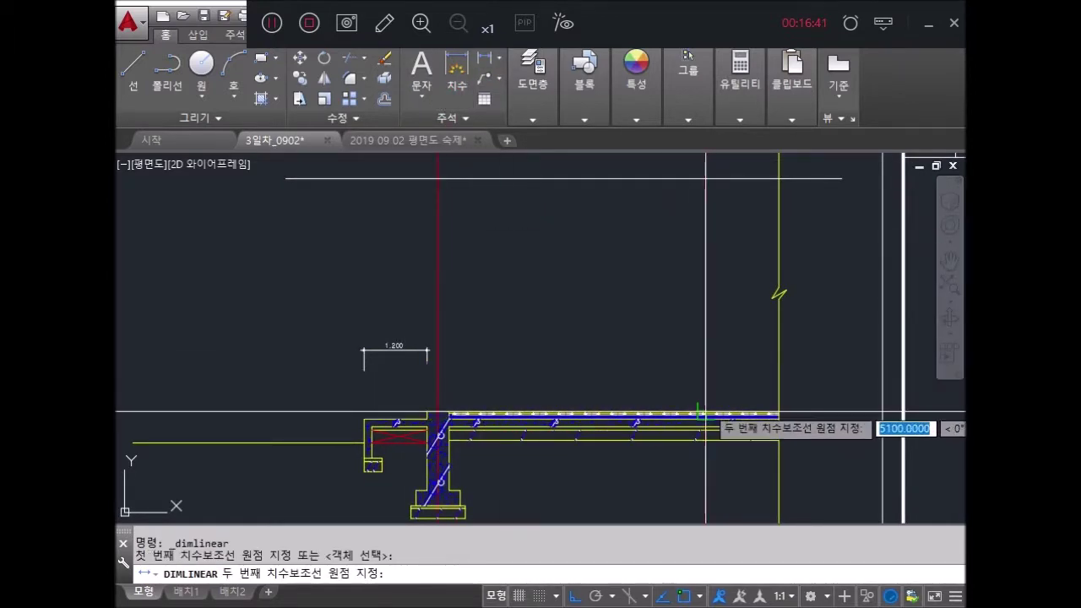
left_click(706, 367)
left_click(632, 386)
key("Escape")
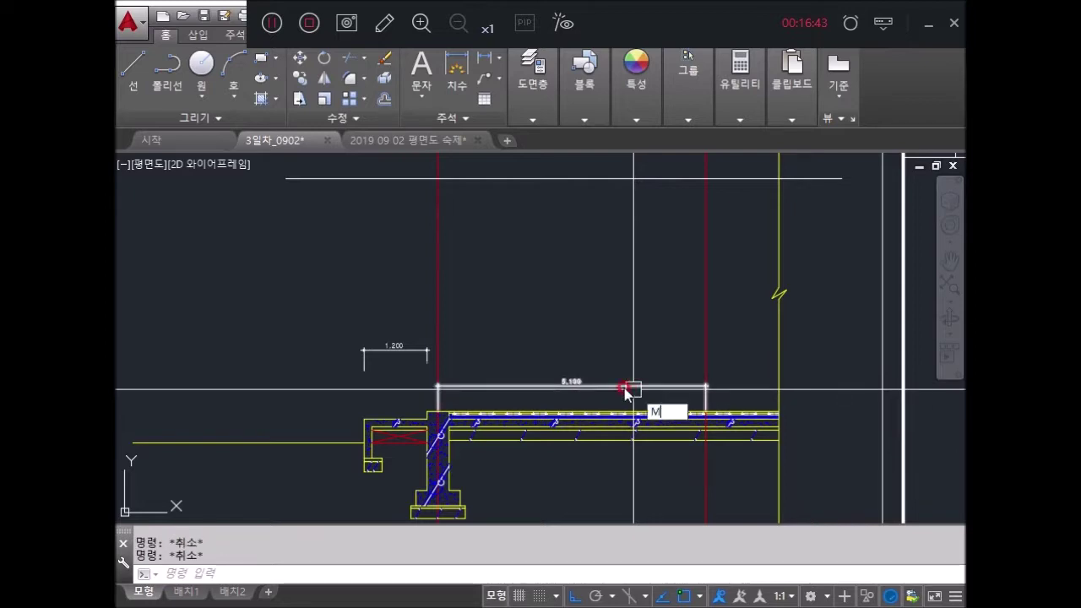
Step: Raise the 5,100 dimension level with the 1,200 dimension
left_click(569, 365)
key("Return")
left_click(595, 336)
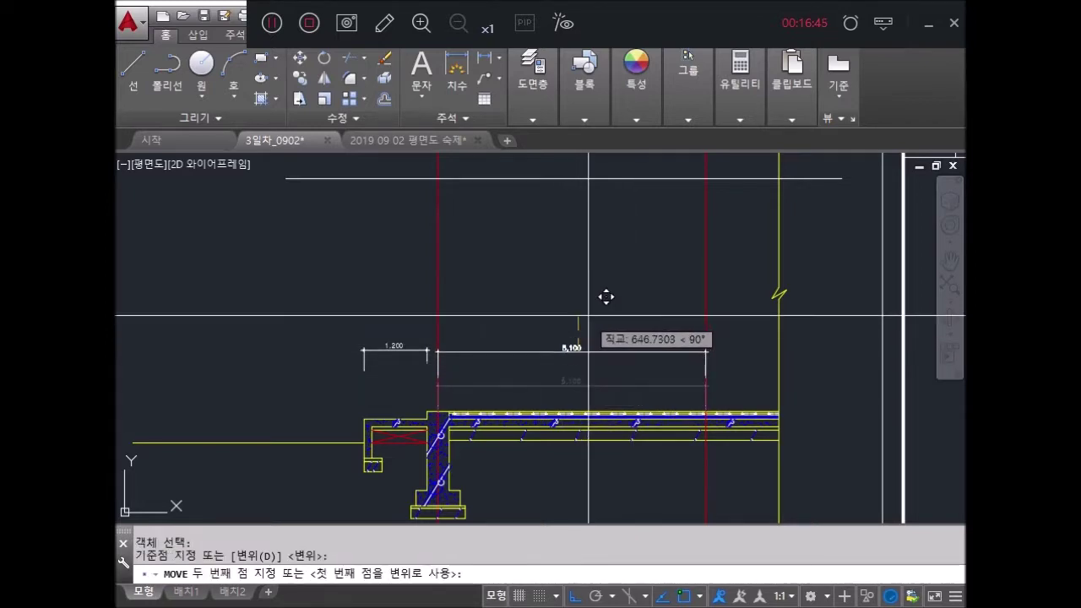
left_click(604, 299)
key("Return")
scroll(617, 382, "up", 2)
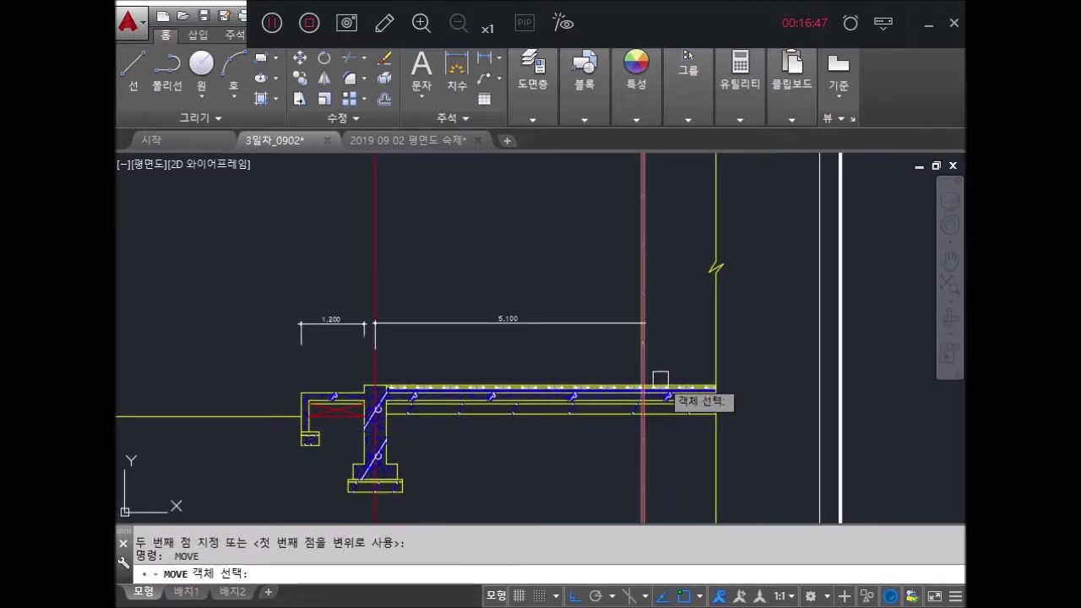
scroll(625, 354, "up", 3)
key("Return")
key("Return")
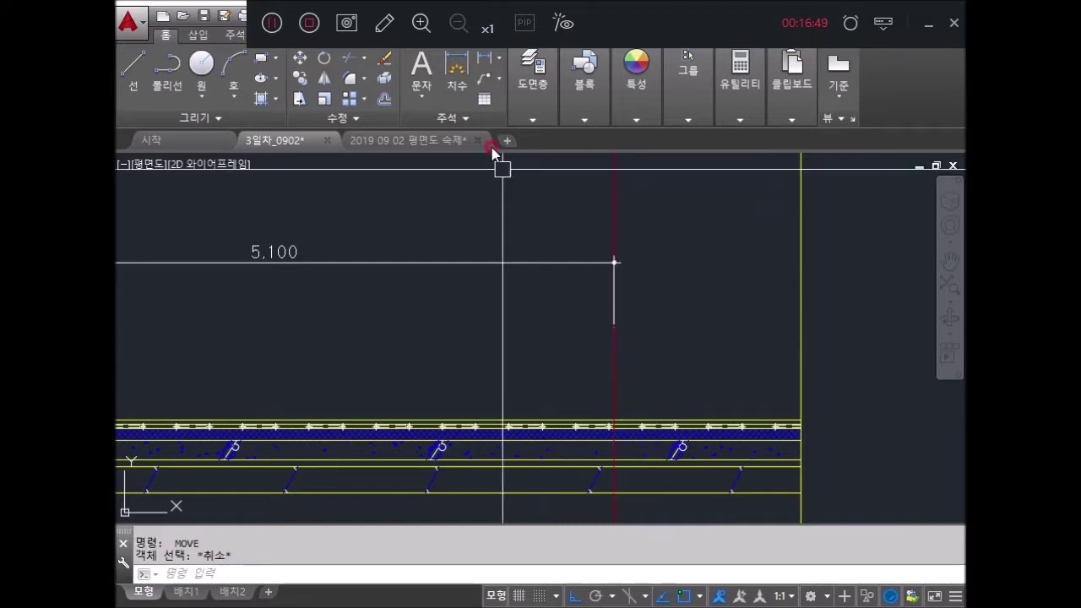
Step: Add the 1,400 dimension from the column centreline to the slab's right end
left_click(484, 63)
left_click(614, 422)
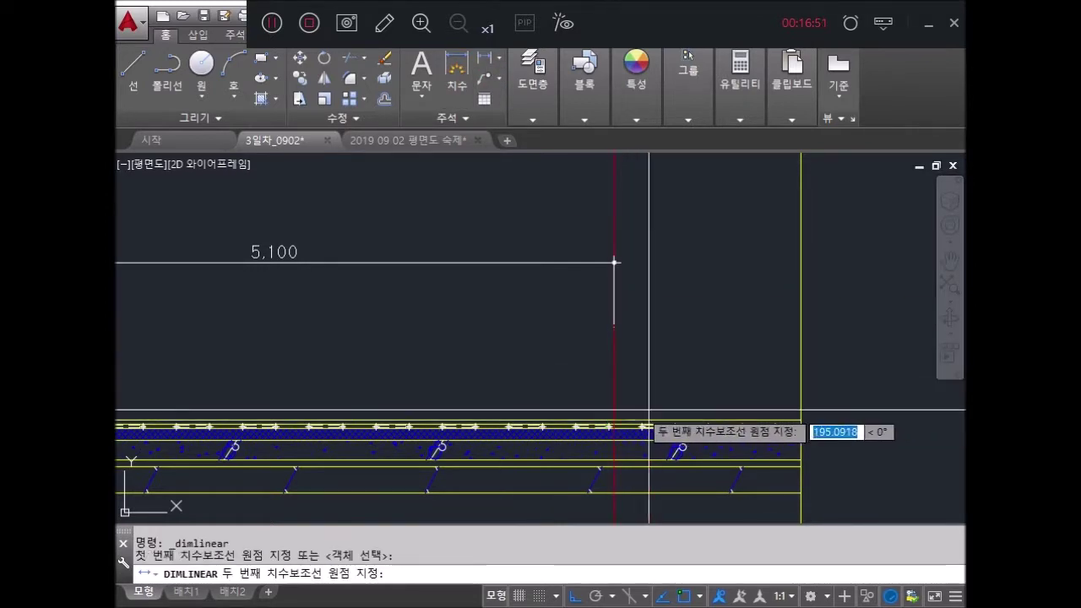
left_click(801, 422)
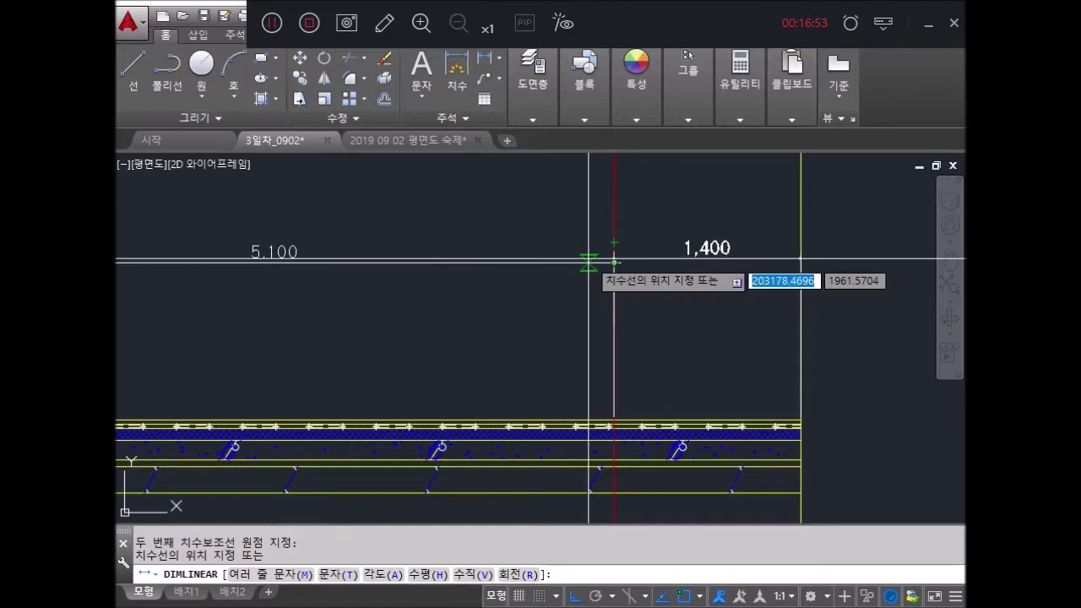
left_click(685, 380)
key("Return")
left_click(604, 359)
left_click(815, 397)
key("Return")
left_click(844, 316)
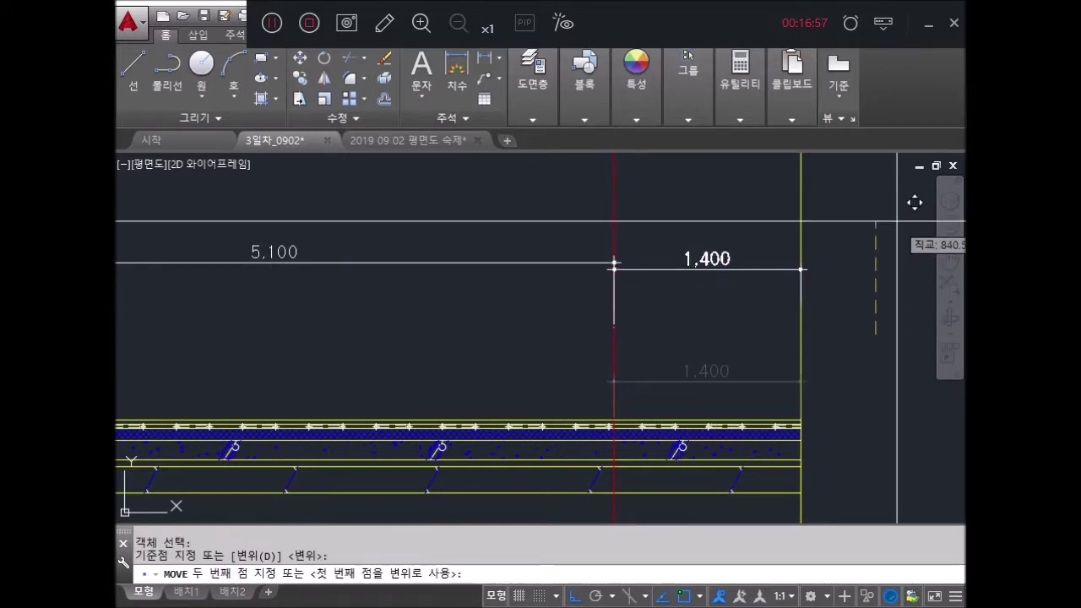
key("Escape")
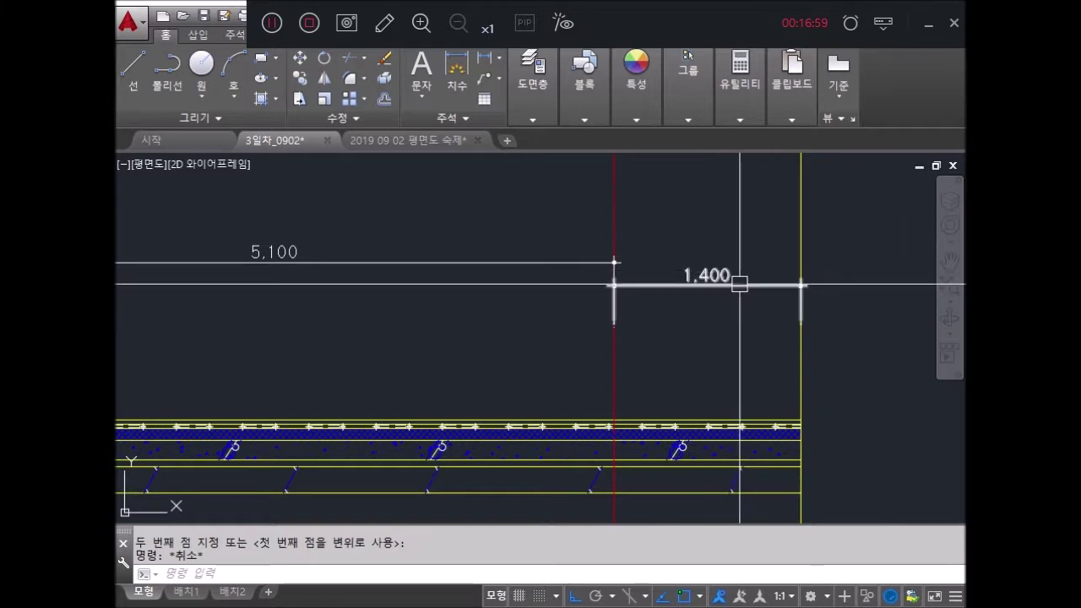
Step: Change the 1,400 dimension's text to 임의치수
double_click(732, 277)
type("임의치수")
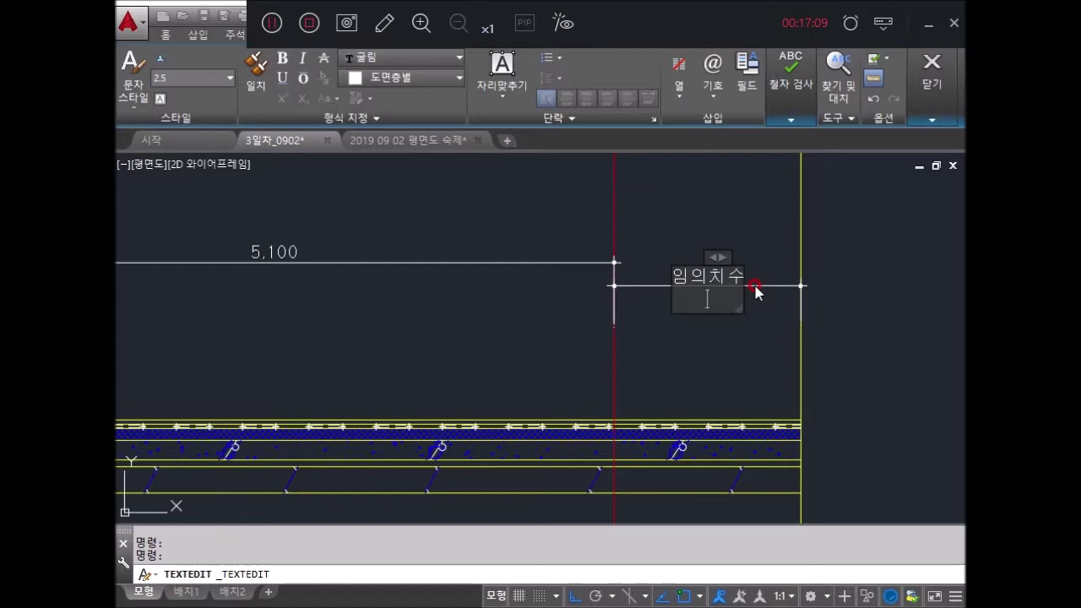
left_click(754, 304)
scroll(727, 311, "down", 2)
scroll(738, 321, "down", 3)
middle_click_drag(739, 387, 742, 388)
scroll(513, 405, "up", 5)
scroll(515, 320, "up", 2)
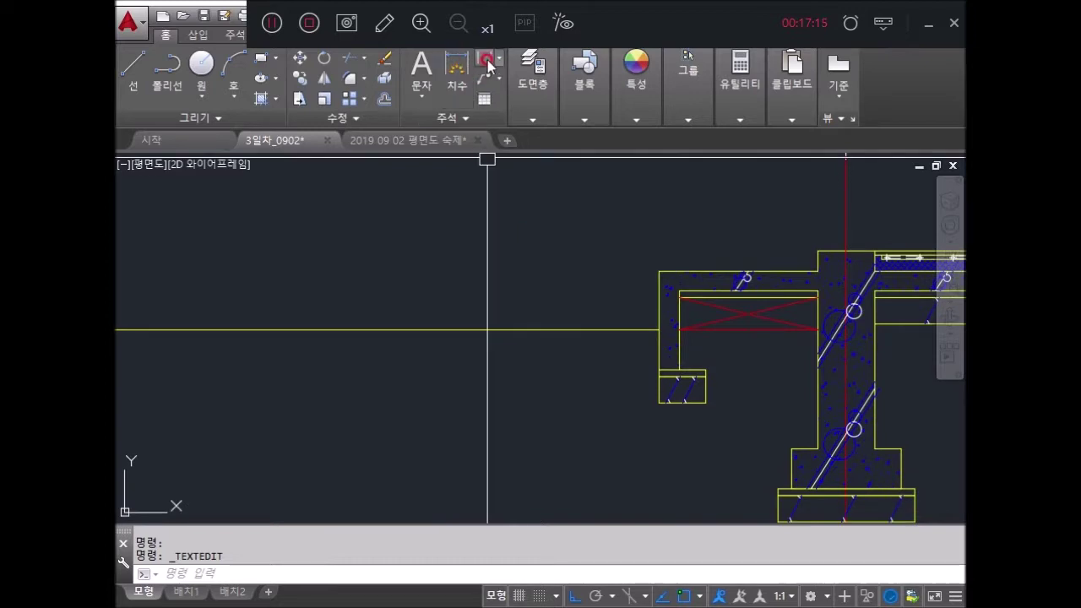
Step: Add a vertical 450 dimension for the left parapet's height, placed on its left
left_click(487, 65)
left_click(659, 329)
left_click(659, 271)
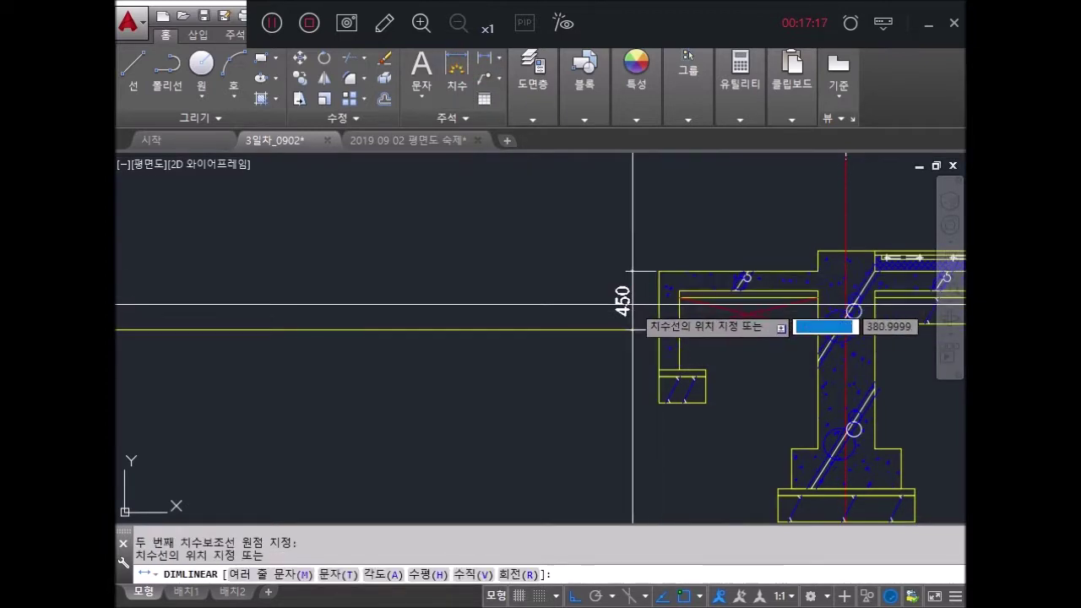
left_click(632, 302)
middle_click_drag(819, 259, 688, 273)
scroll(734, 260, "up", 4)
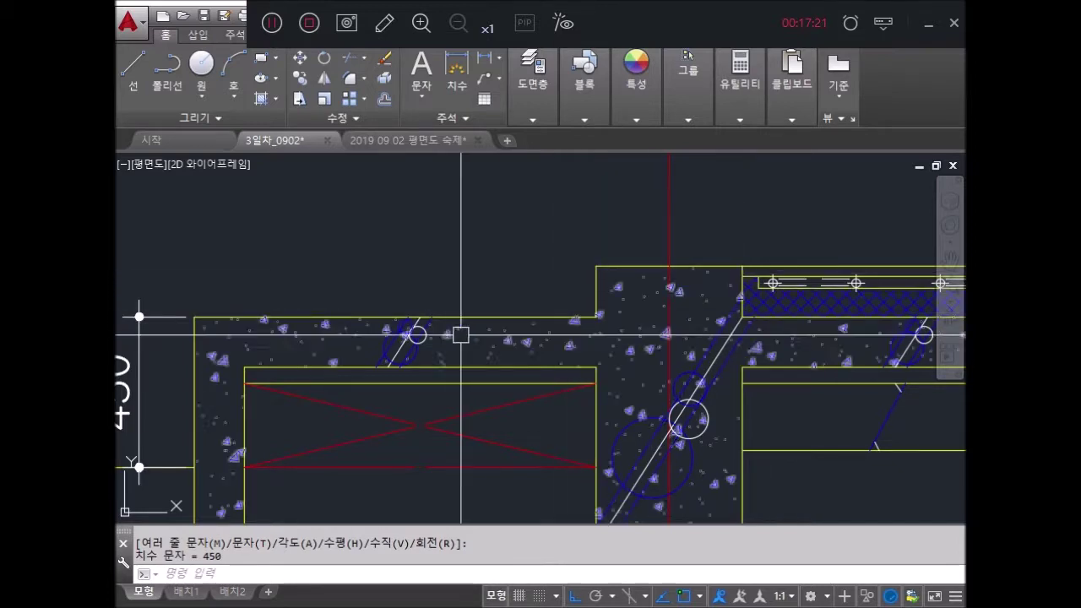
middle_click_drag(450, 345, 698, 309)
key("Escape")
key("Escape")
middle_click_drag(617, 282, 482, 316)
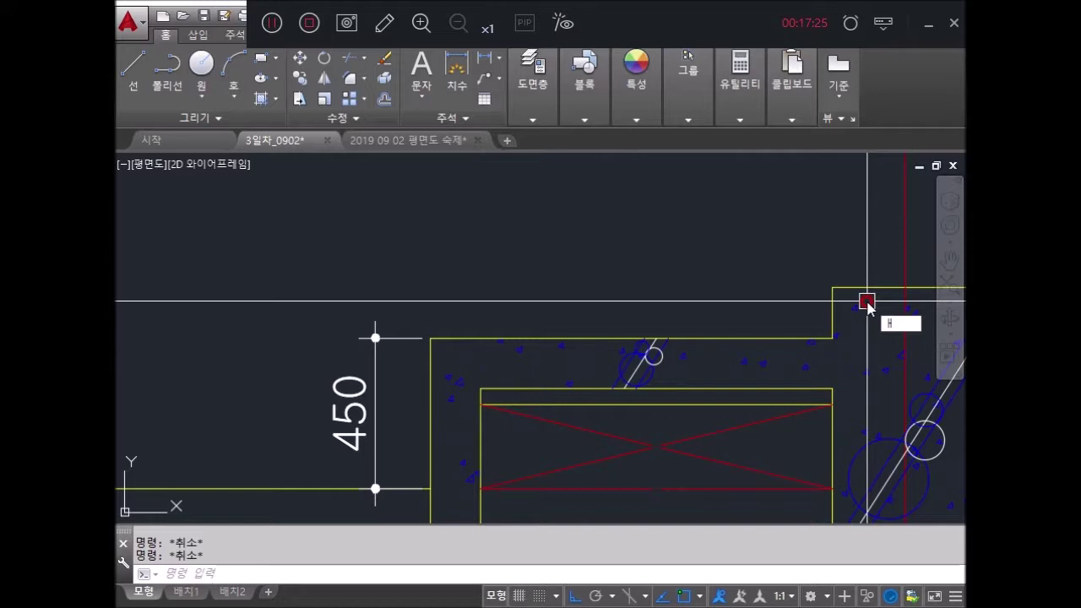
key("Escape")
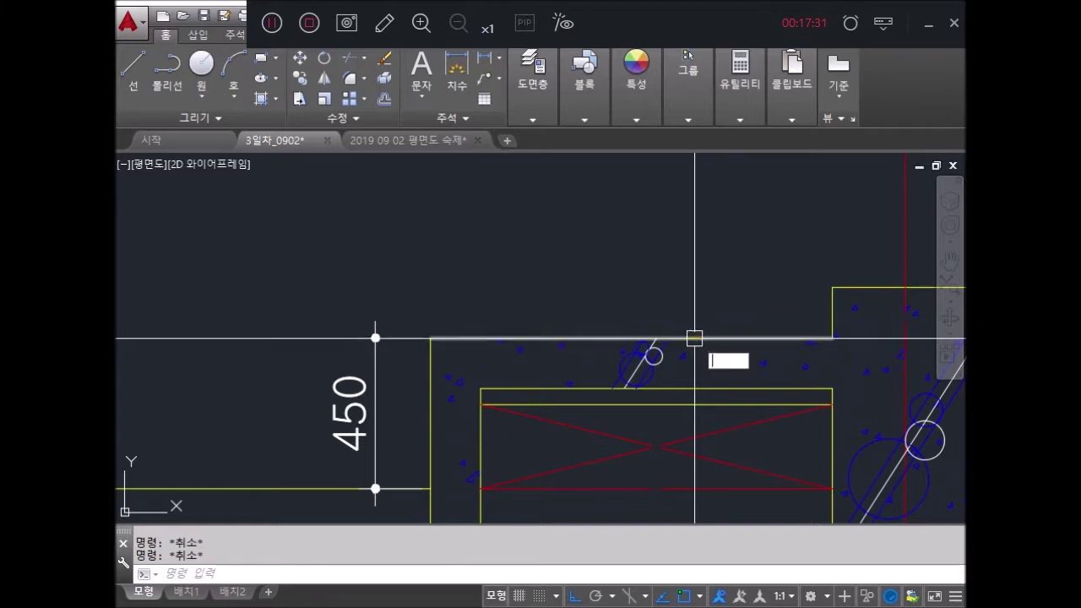
Step: Offset the slab top line upward and the vertical parapet edge inward, both by 15
type("o")
key("space")
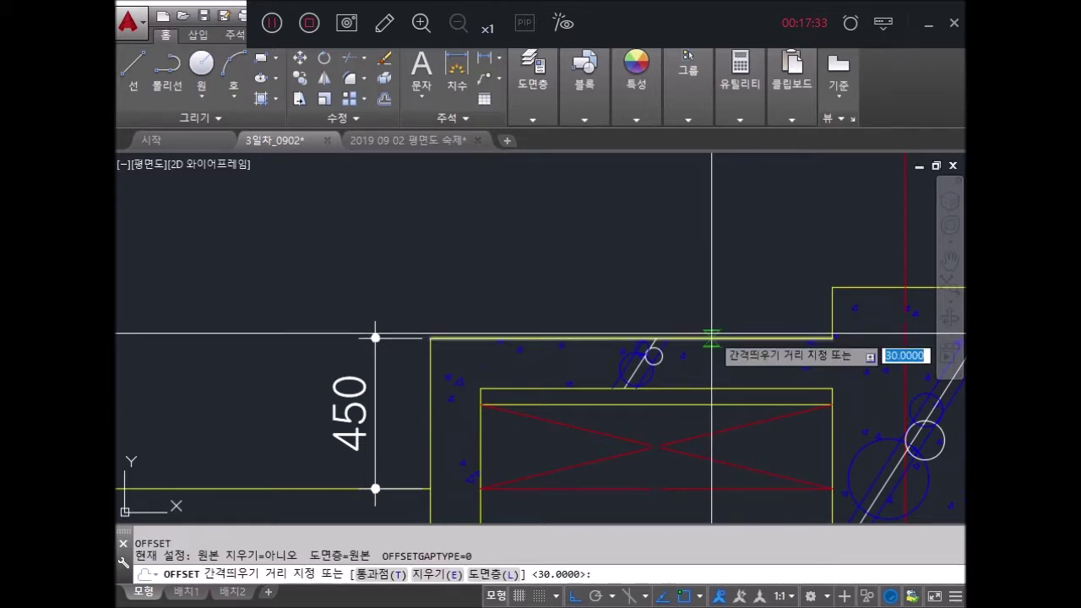
type("15")
key("Return")
left_click(774, 338)
left_click(809, 312)
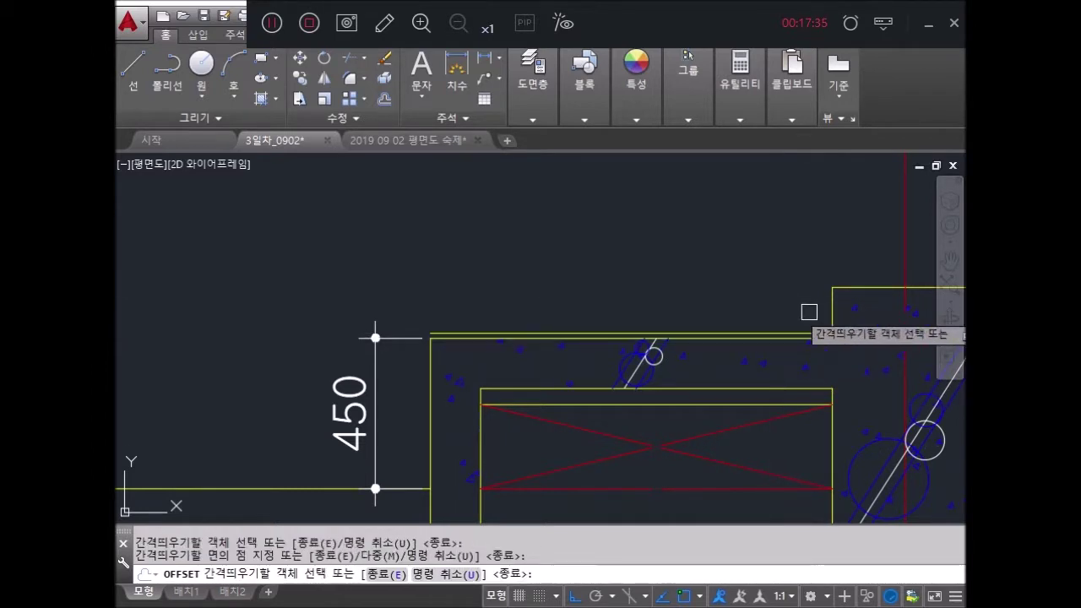
scroll(796, 334, "up", 3)
left_click(834, 297)
left_click(811, 315)
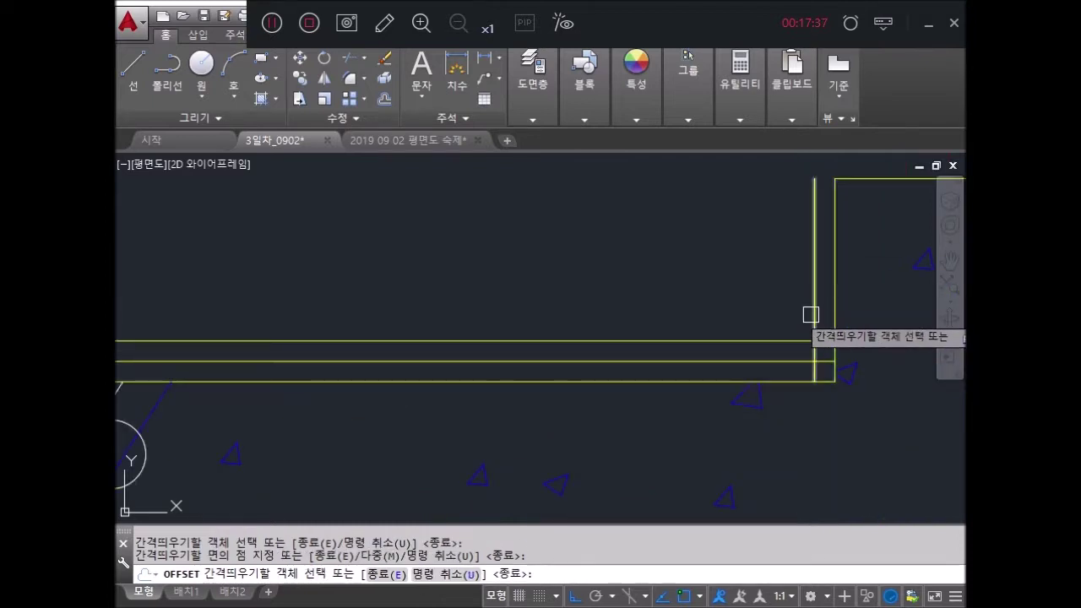
key("Escape")
Step: Draw a short horizontal line at the top endpoint of the new parapet offset
type("l")
key("Return")
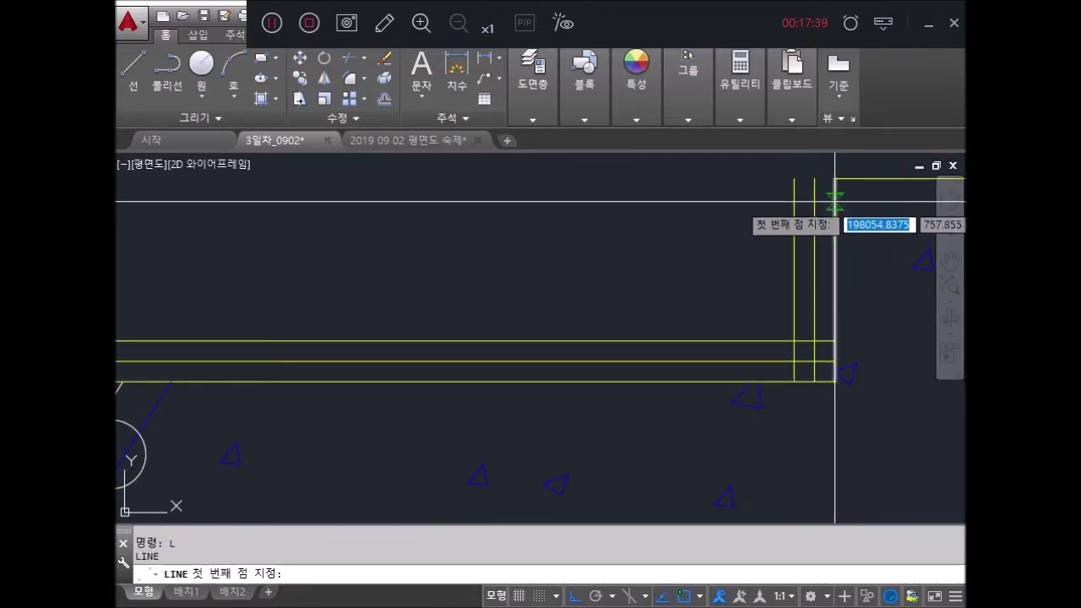
left_click(814, 178)
left_click(794, 178)
key("Return")
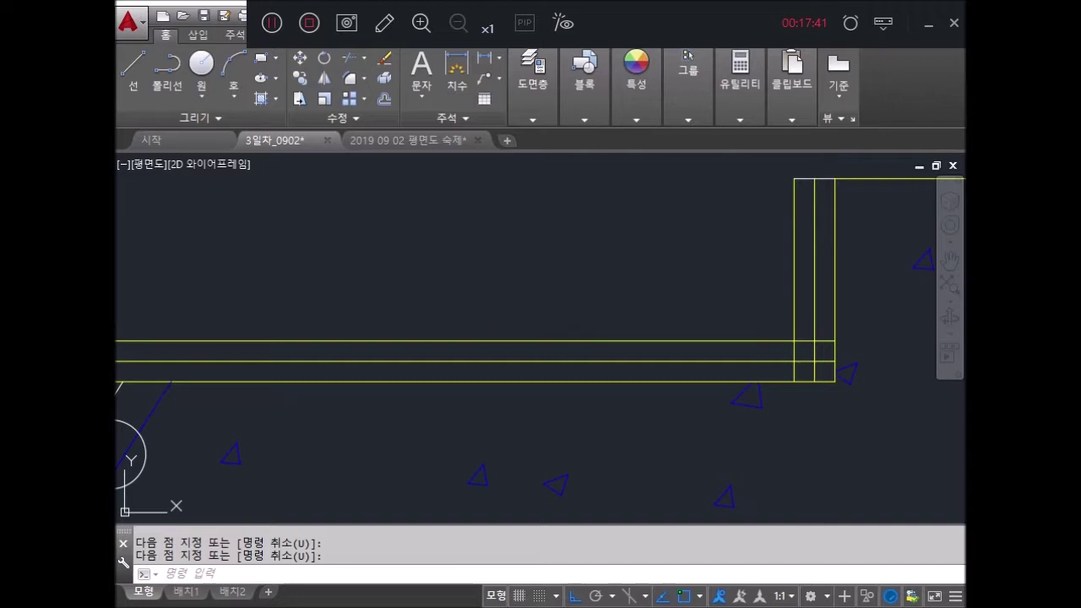
Step: Fillet the offset lines so they meet cleanly at the slab-parapet corner
type("f")
key("Return")
left_click(795, 316)
left_click(780, 341)
key("Return")
left_click(794, 363)
key("Escape")
Step: Give the new waterproofing line the HIDDEN linetype from the Properties panel
left_click(815, 361)
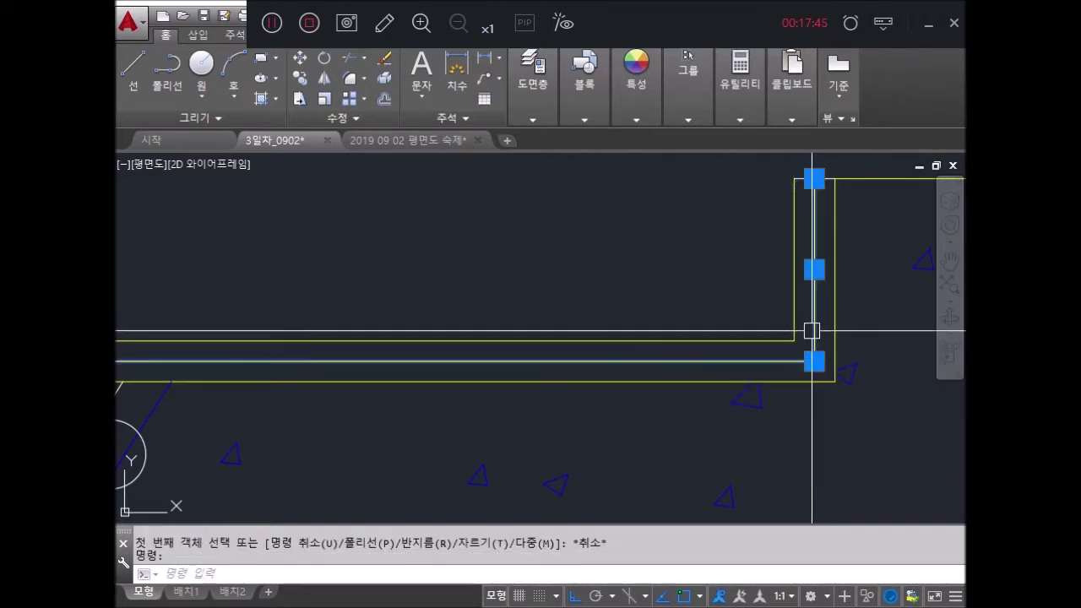
left_click(508, 56)
left_click(634, 126)
left_click(745, 179)
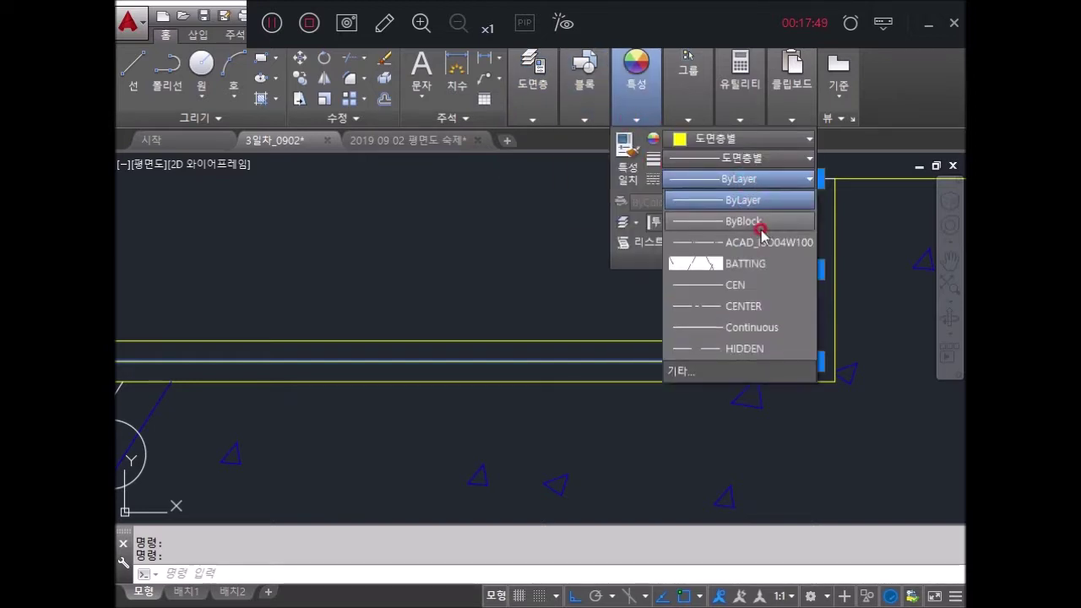
left_click(758, 348)
scroll(755, 346, "down", 4)
key("Escape")
key("Escape")
scroll(786, 344, "up", 4)
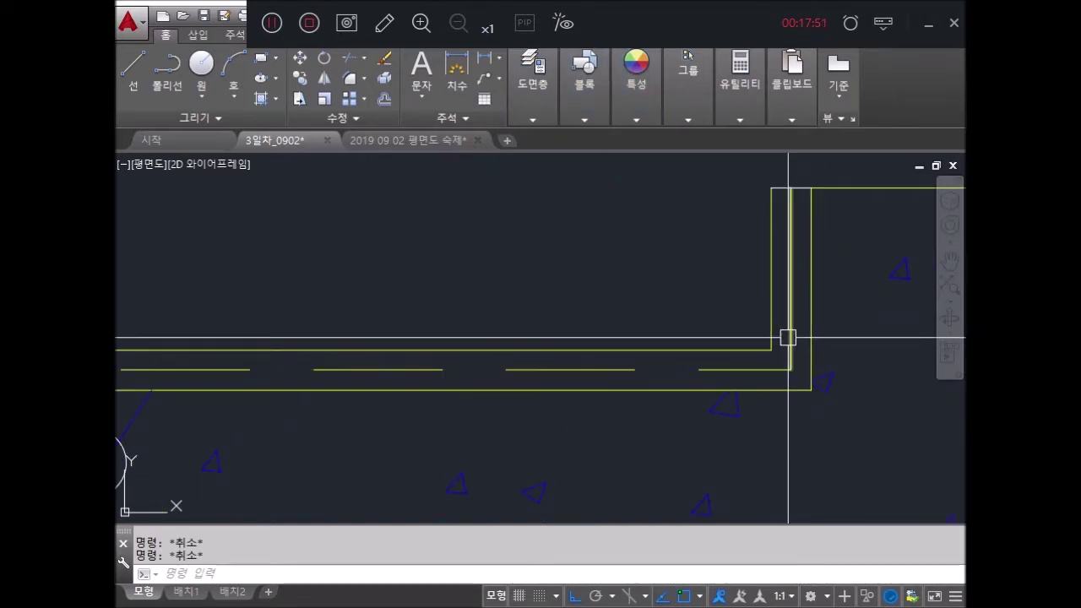
type("MA")
Step: Match the dashed line's properties onto the other waterproofing lines, including the corner line
key("Return")
left_click(789, 175)
left_click(833, 271)
left_click(769, 175)
scroll(823, 321, "up", 3)
left_click(745, 332)
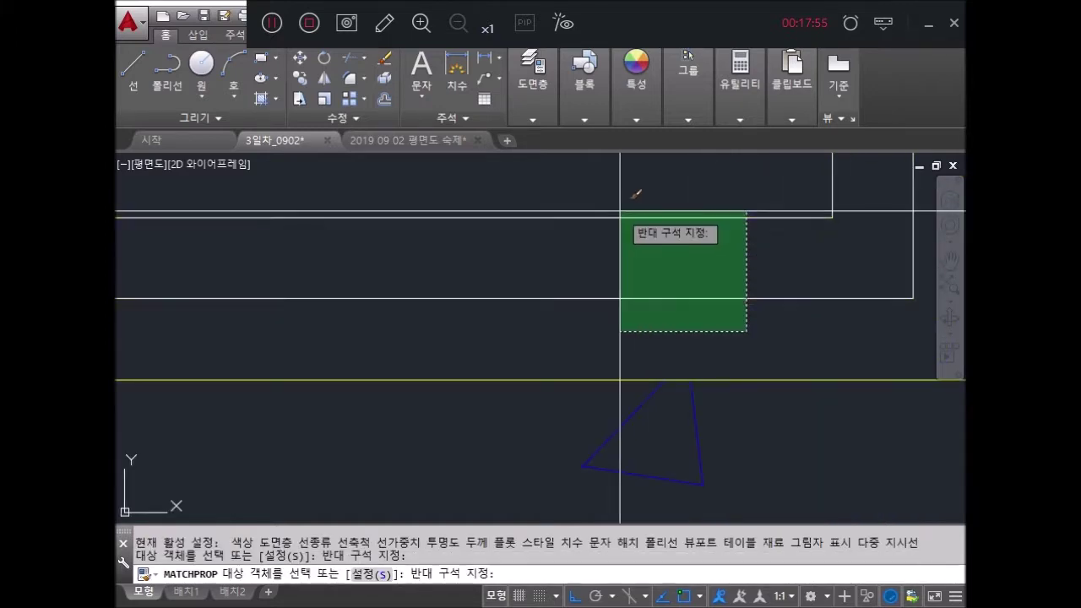
left_click(626, 211)
scroll(832, 267, "down", 3)
Step: Set the line along the slab top to the HIDDEN linetype as well
left_click(654, 340)
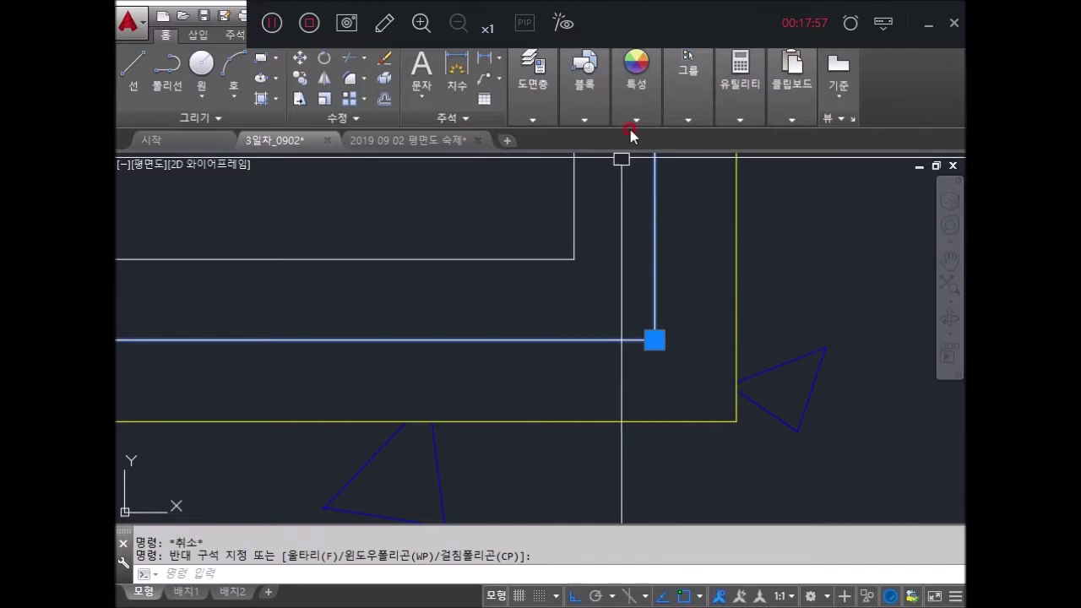
left_click(631, 120)
left_click(739, 180)
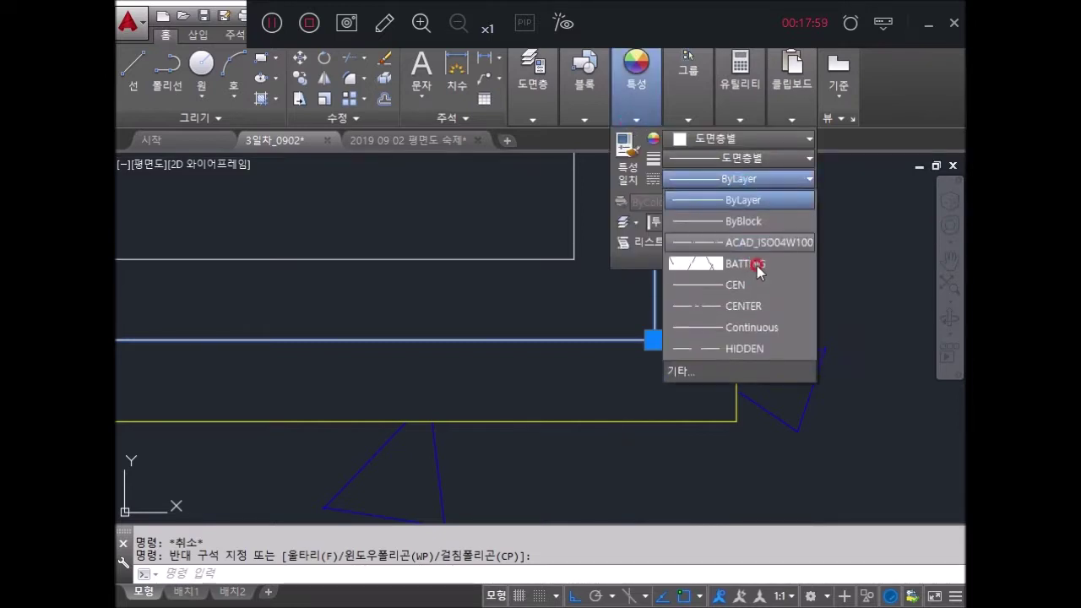
left_click(760, 348)
key("Escape")
scroll(396, 270, "up", 5)
scroll(454, 235, "up", 3)
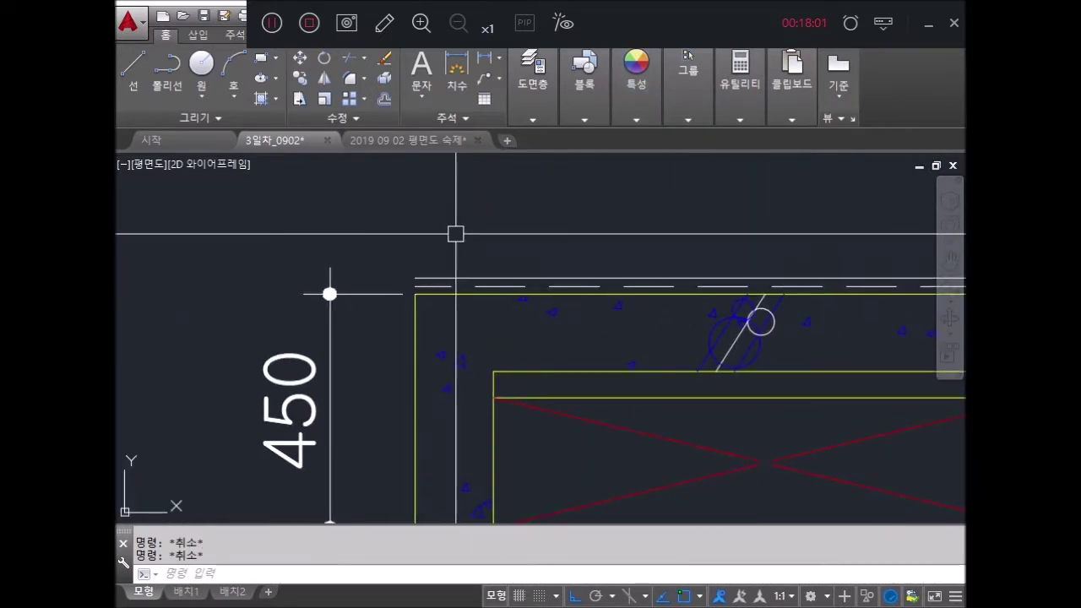
key("Return")
Step: Draw a short vertical line closing off the wall end
left_click(414, 294)
left_click(415, 278)
key("Return")
key("Escape")
scroll(430, 287, "up", 2)
scroll(555, 287, "down", 2)
scroll(538, 268, "down", 5)
Step: Offset the parapet top line 50 upward to add a parallel line
middle_click_drag(538, 268, 505, 486)
scroll(594, 276, "down", 3)
scroll(630, 259, "down", 5)
scroll(599, 224, "up", 4)
middle_click_drag(599, 224, 607, 330)
scroll(607, 330, "up", 2)
scroll(618, 251, "down", 4)
scroll(608, 261, "up", 4)
scroll(614, 210, "down", 5)
scroll(695, 181, "down", 2)
scroll(749, 332, "up", 5)
scroll(749, 332, "up", 5)
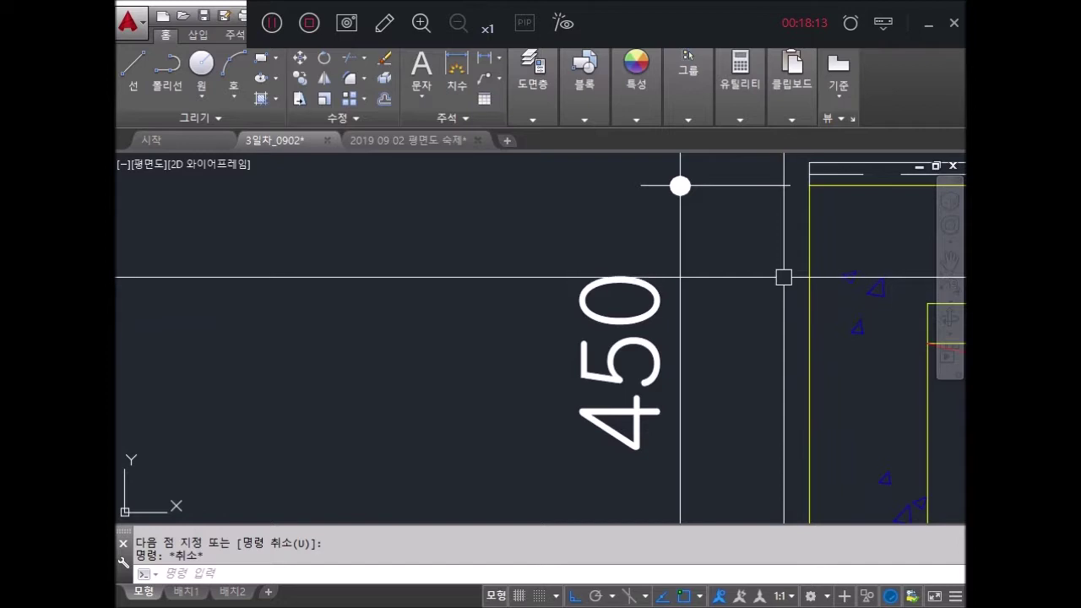
scroll(783, 278, "up", 2)
key("Escape")
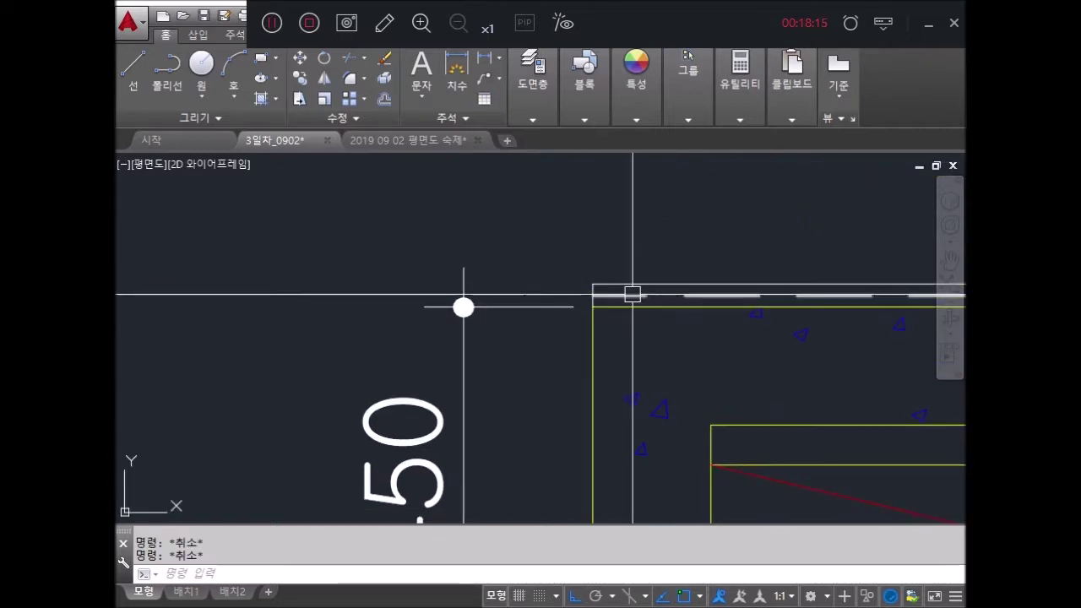
type("50")
key("Return")
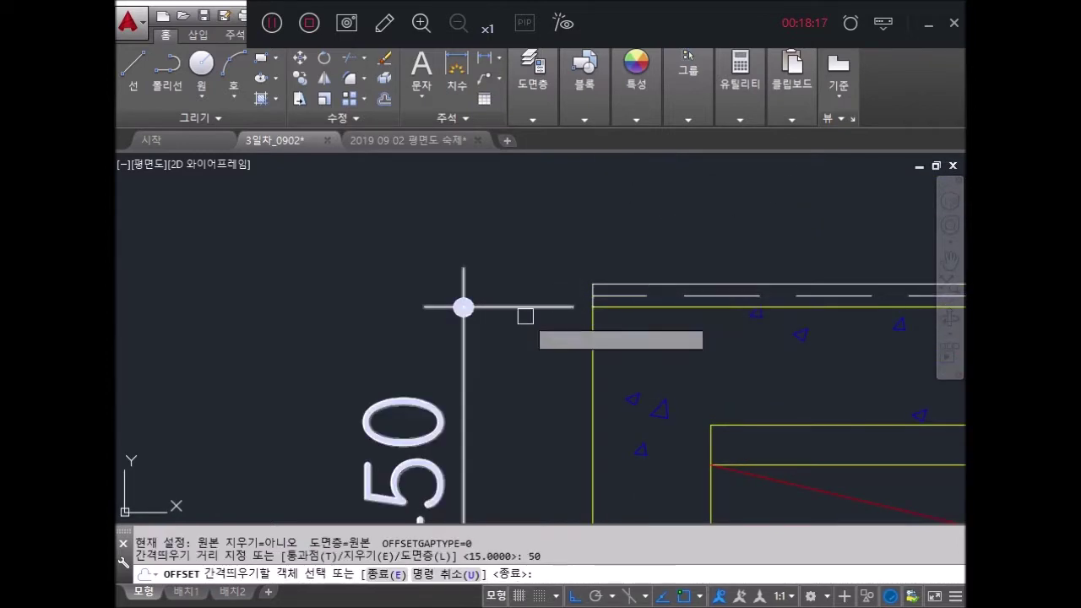
left_click(642, 307)
left_click(635, 296)
key("Return")
key("Return")
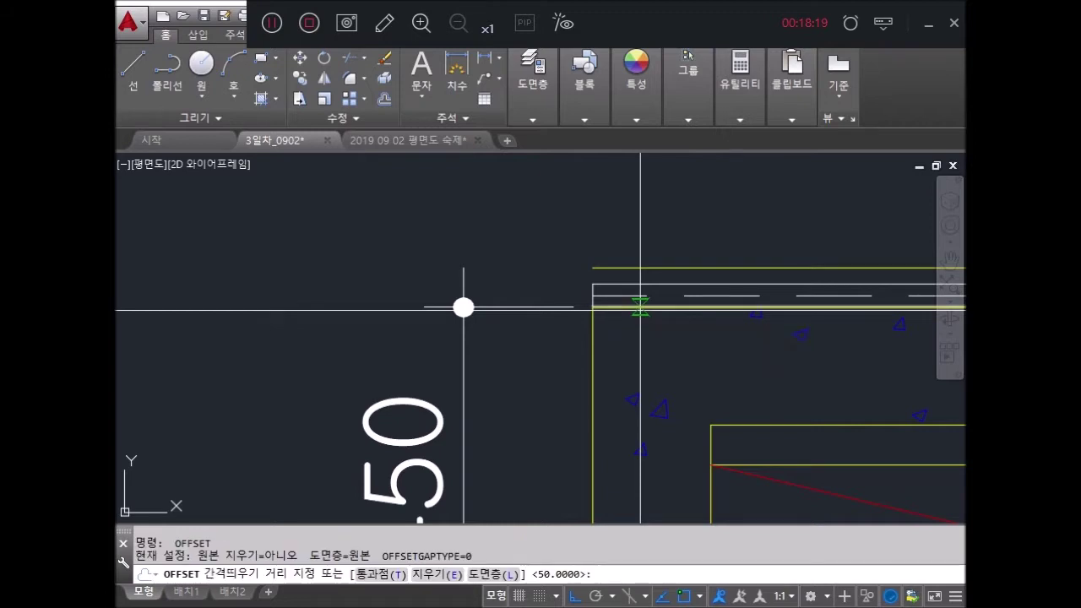
type("200")
Step: Set the offset distance to 200 for a vertical line off the left edge
key("Return")
left_click(696, 373)
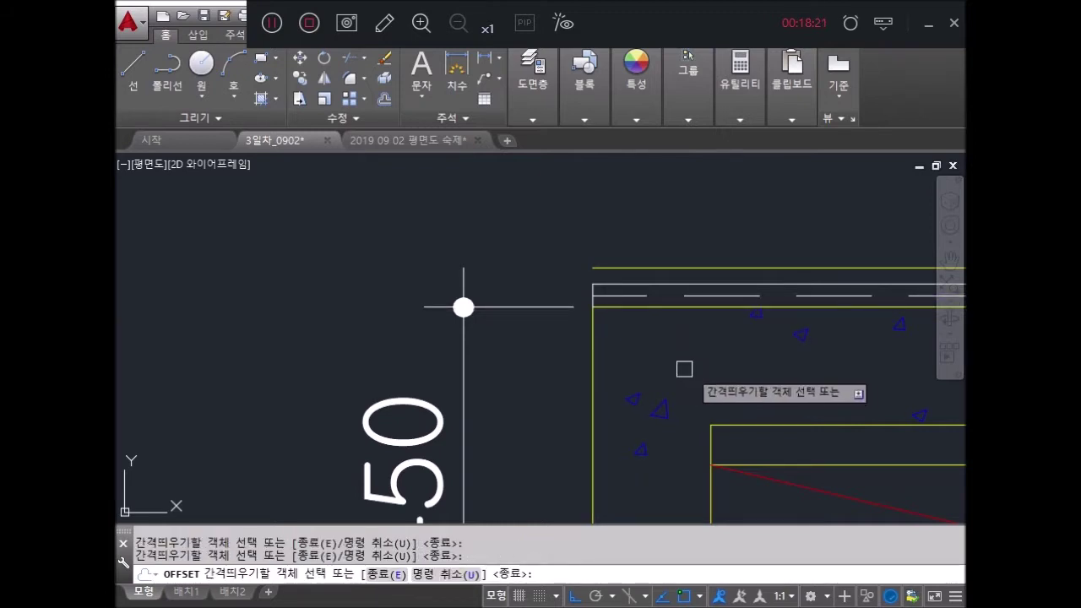
type("EX")
key("Return")
key("Return")
key("Escape")
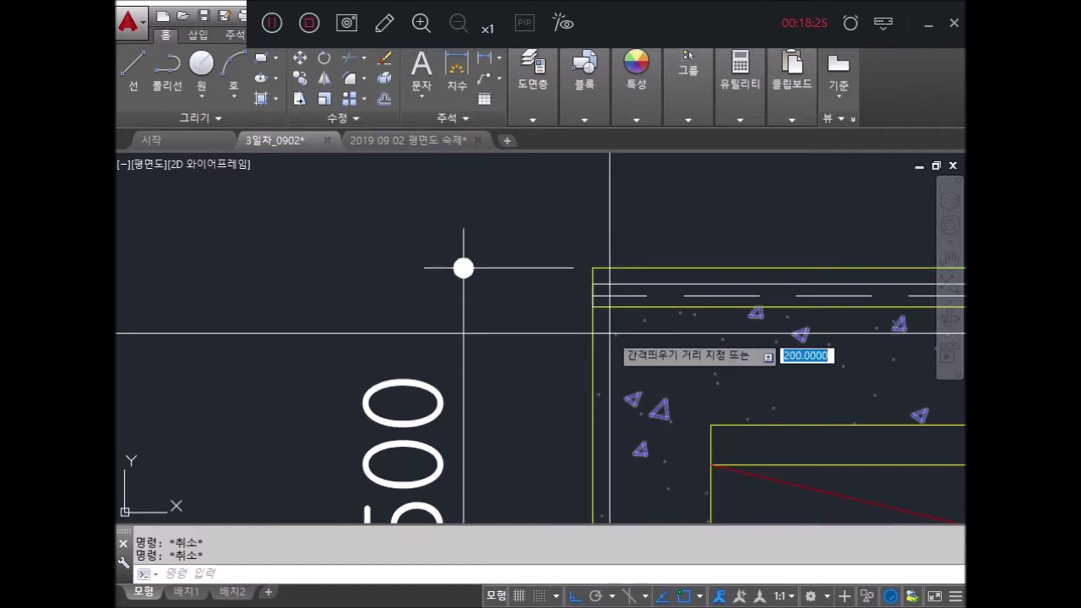
type("200")
key("Return")
scroll(533, 253, "up", 2)
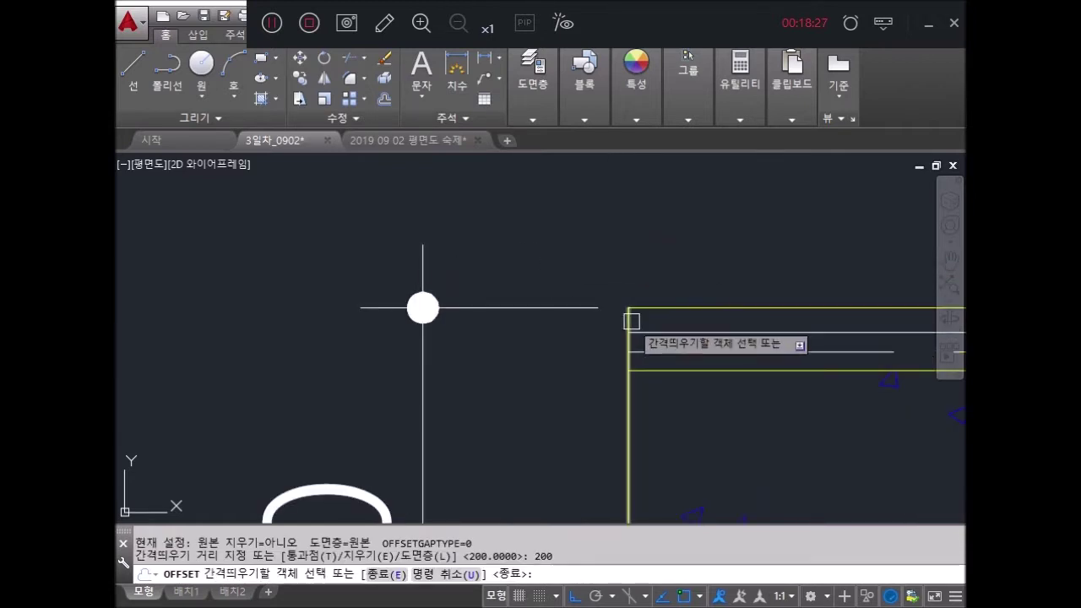
middle_click_drag(785, 340, 717, 282)
key("Escape")
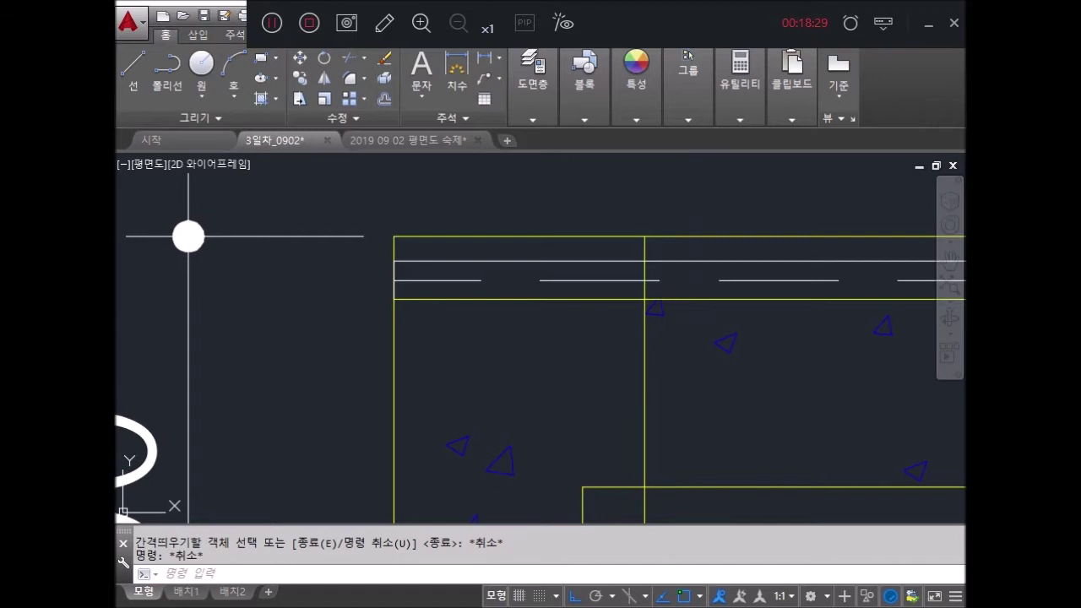
Step: Start a trim with the upper horizontal parapet line as the cutting edge
type("tr")
key("Return")
left_click(674, 261)
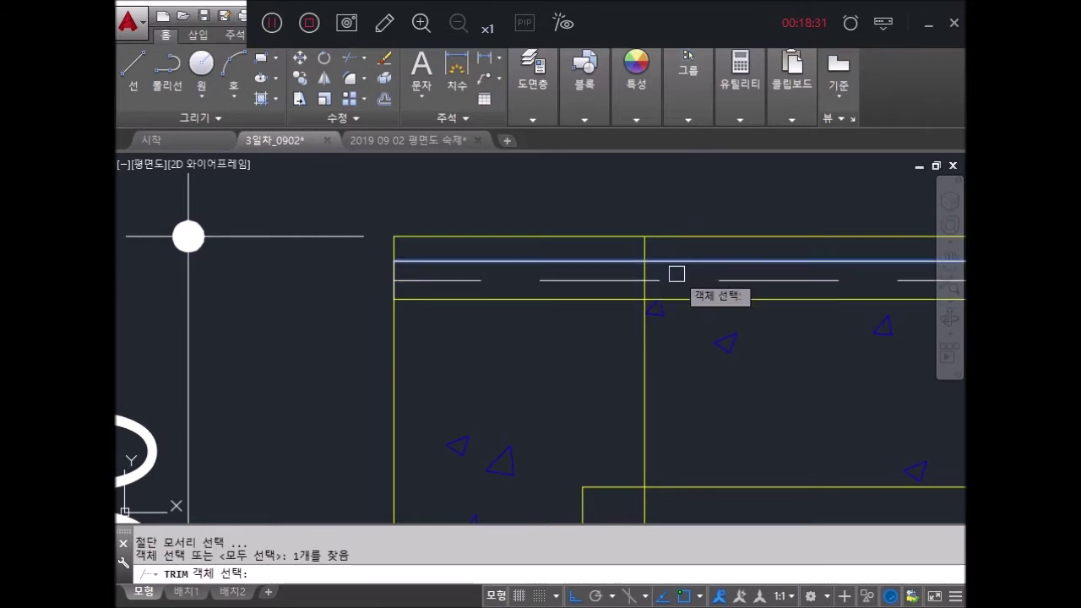
key("Escape")
key("Return")
key("Escape")
key("Return")
left_click(668, 261)
key("Return")
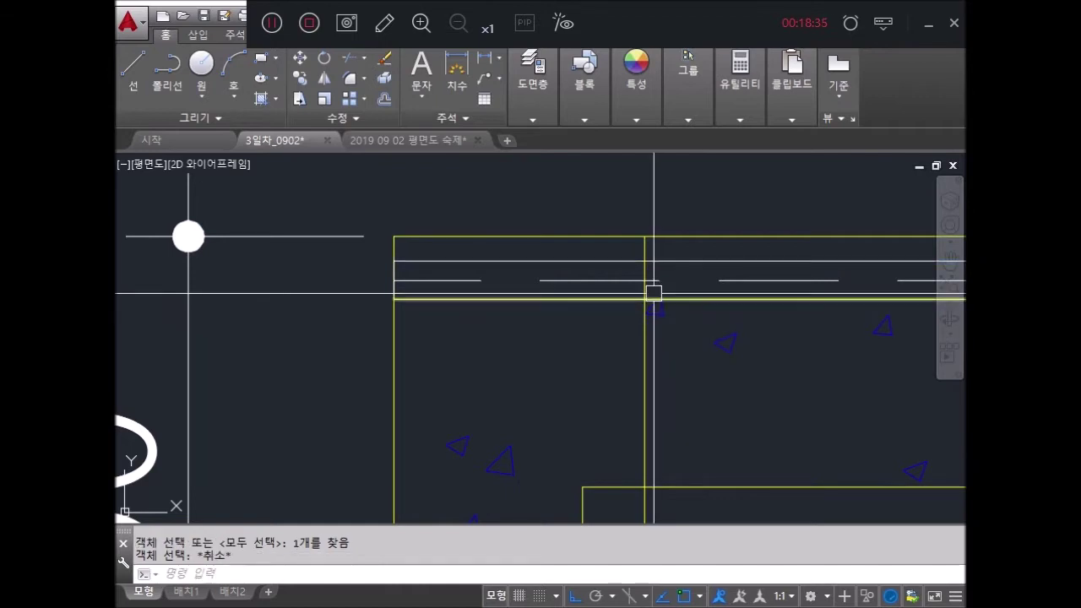
key("Escape")
Step: Attempt a fillet on the parapet top corner, then cancel it
type("f")
key("Return")
left_click(638, 243)
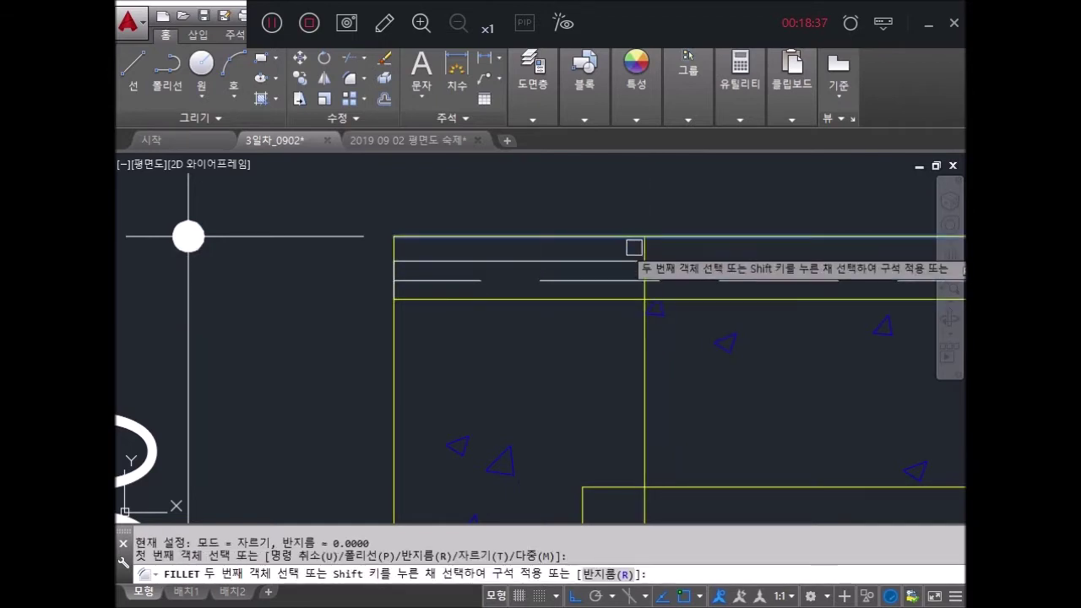
scroll(646, 246, "up", 4)
scroll(344, 261, "down", 4)
key("Escape")
key("Escape")
scroll(253, 316, "up", 2)
key("Escape")
Step: Trim the leftover white lines inside the parapet using a crossing window
type("tr")
key("Return")
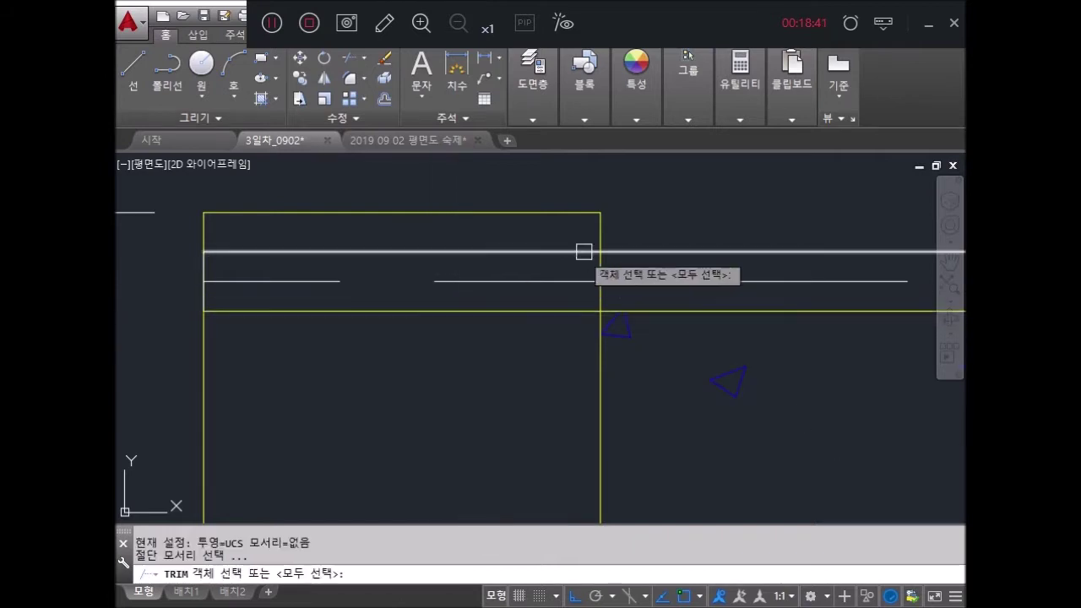
left_click(575, 237)
key("Return")
left_click(476, 352)
left_click(447, 253)
scroll(545, 335, "up", 1)
mouse_move(545, 335)
middle_mouse_down()
mouse_move(651, 325)
mouse_move(613, 285)
middle_mouse_up()
key("Escape")
Step: Retry trimming, then pan and zoom to review the parapet and slab
scroll(591, 270, "up", 2)
key("Return")
key("Return")
scroll(569, 331, "down", 2)
scroll(545, 328, "down", 2)
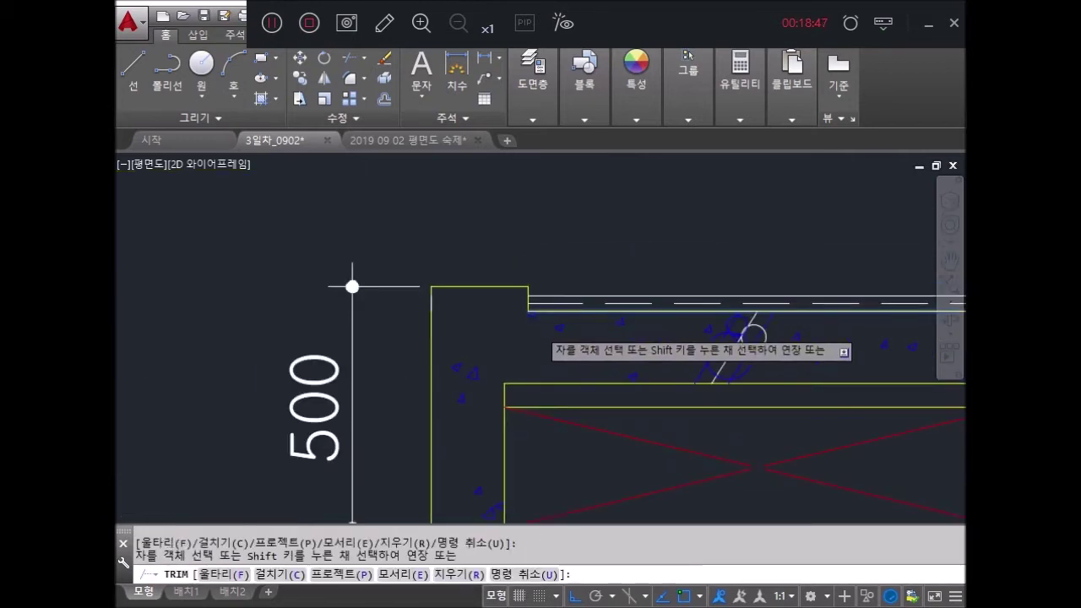
key("Escape")
scroll(587, 294, "up", 2)
scroll(586, 294, "down", 2)
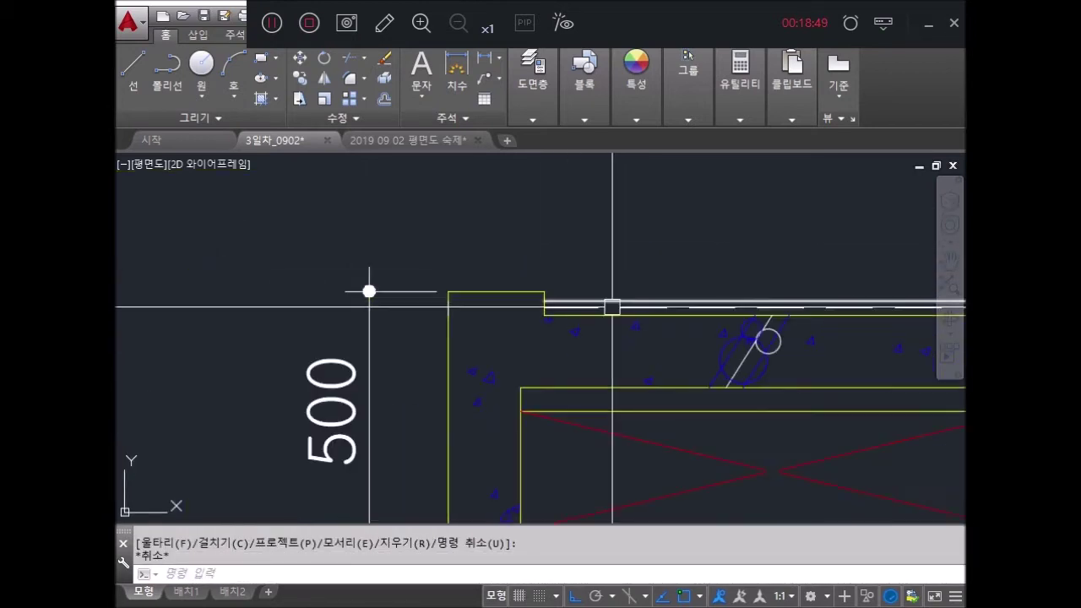
scroll(386, 360, "down", 2)
scroll(594, 329, "up", 1)
middle_click_drag(594, 329, 678, 352)
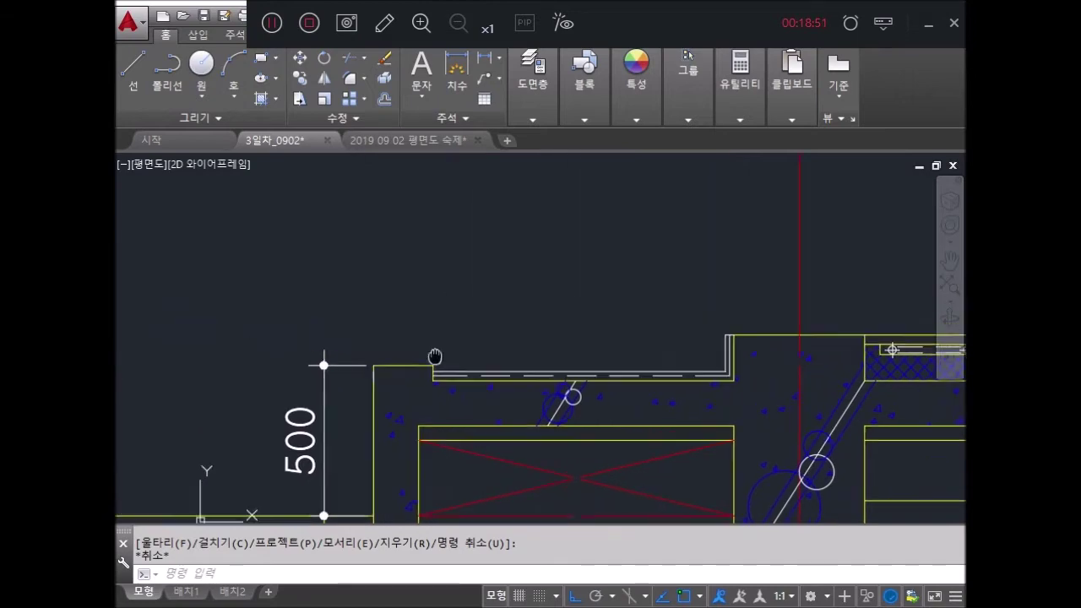
key("Escape")
key("Escape")
scroll(473, 295, "down", 2)
scroll(524, 249, "down", 2)
scroll(550, 289, "up", 5)
scroll(551, 291, "up", 3)
scroll(552, 290, "down", 4)
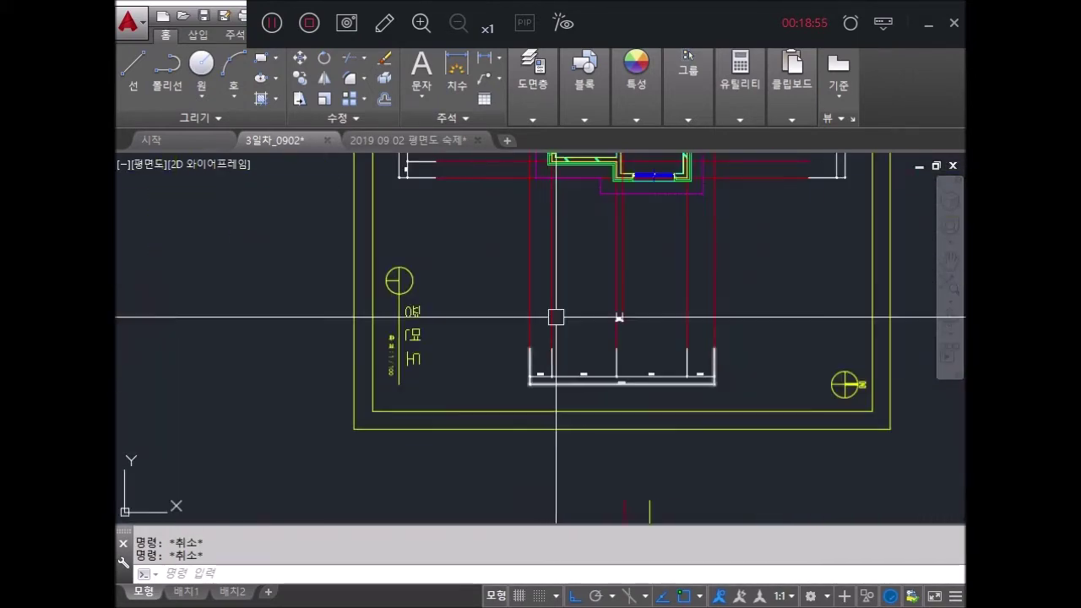
middle_click_drag(617, 314, 542, 422)
scroll(541, 421, "up", 1)
scroll(494, 214, "up", 3)
scroll(543, 397, "up", 2)
scroll(755, 278, "up", 2)
type("o")
key("Return")
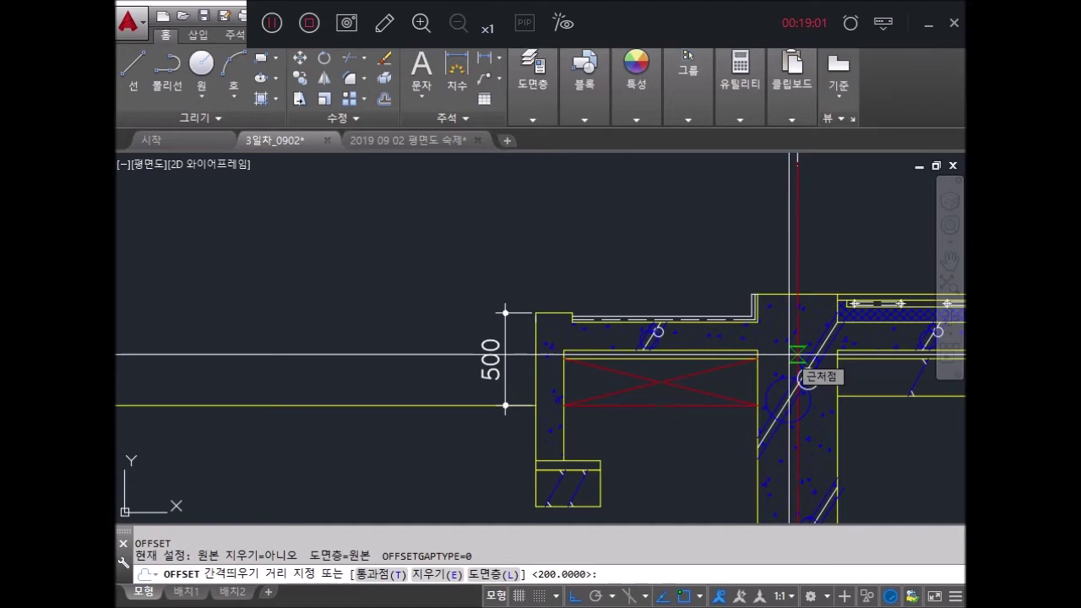
scroll(794, 363, "down", 2)
scroll(608, 405, "down", 1)
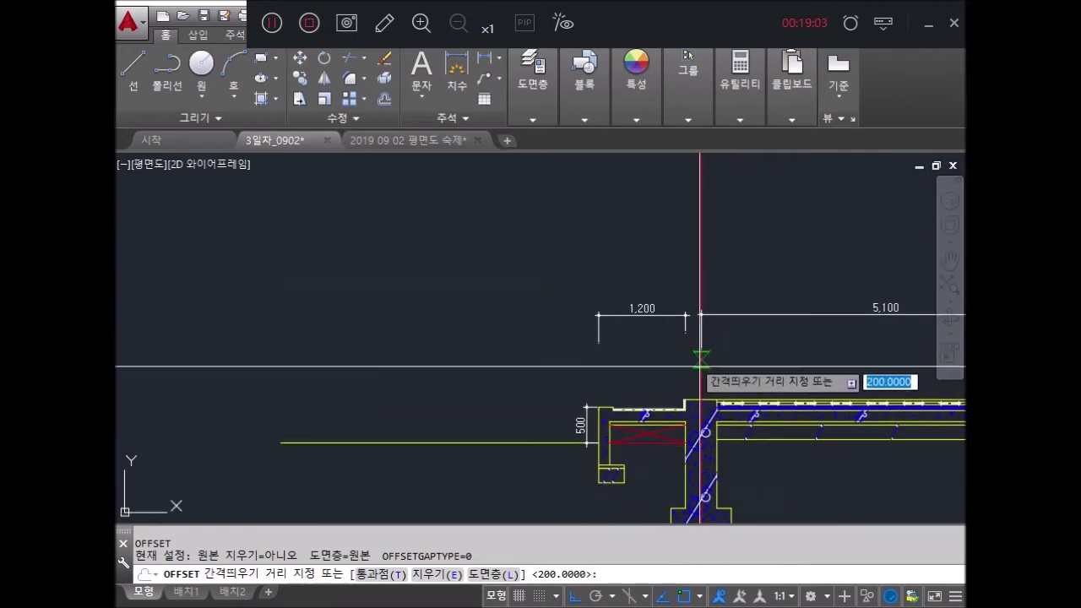
middle_click_drag(607, 408, 324, 312)
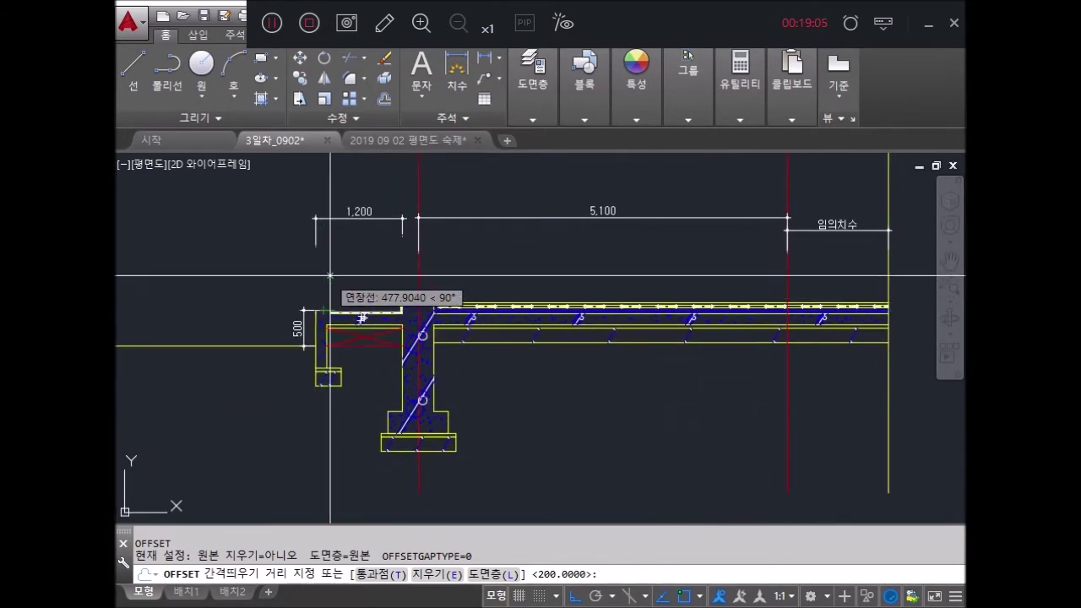
scroll(400, 262, "down", 1)
scroll(355, 296, "up", 2)
key("Escape")
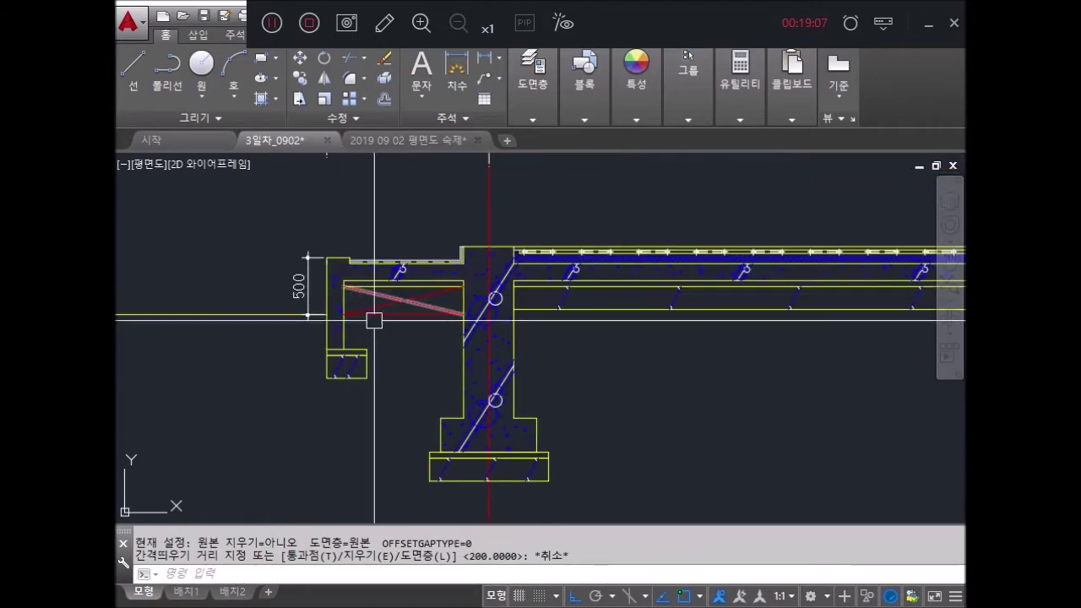
scroll(341, 275, "down", 2)
scroll(473, 338, "down", 3)
scroll(569, 391, "down", 2)
scroll(553, 383, "up", 5)
key("Escape")
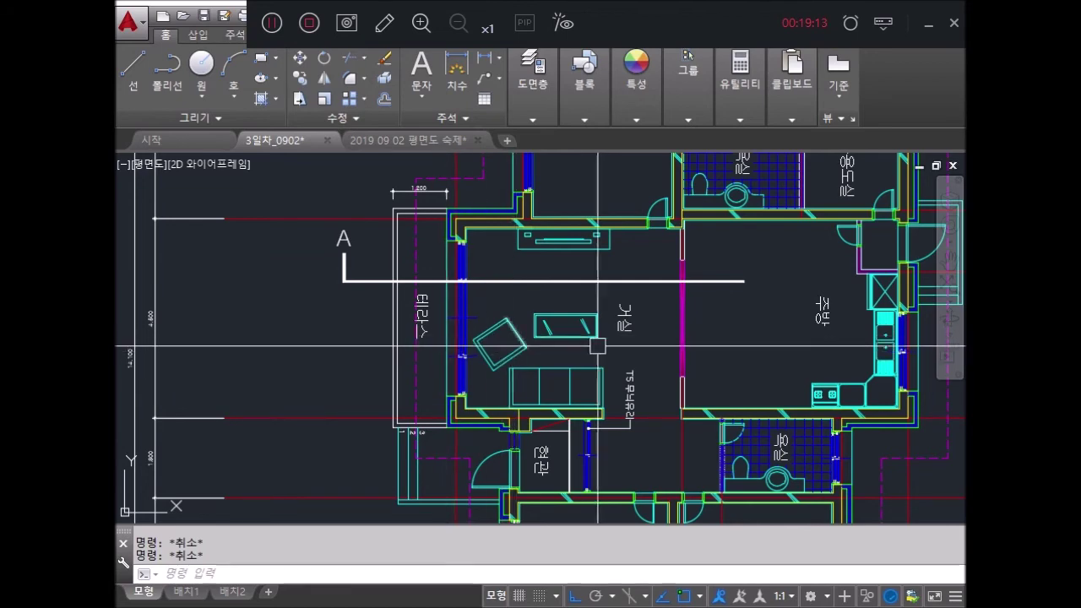
scroll(666, 188, "down", 4)
scroll(667, 357, "up", 2)
scroll(600, 398, "up", 4)
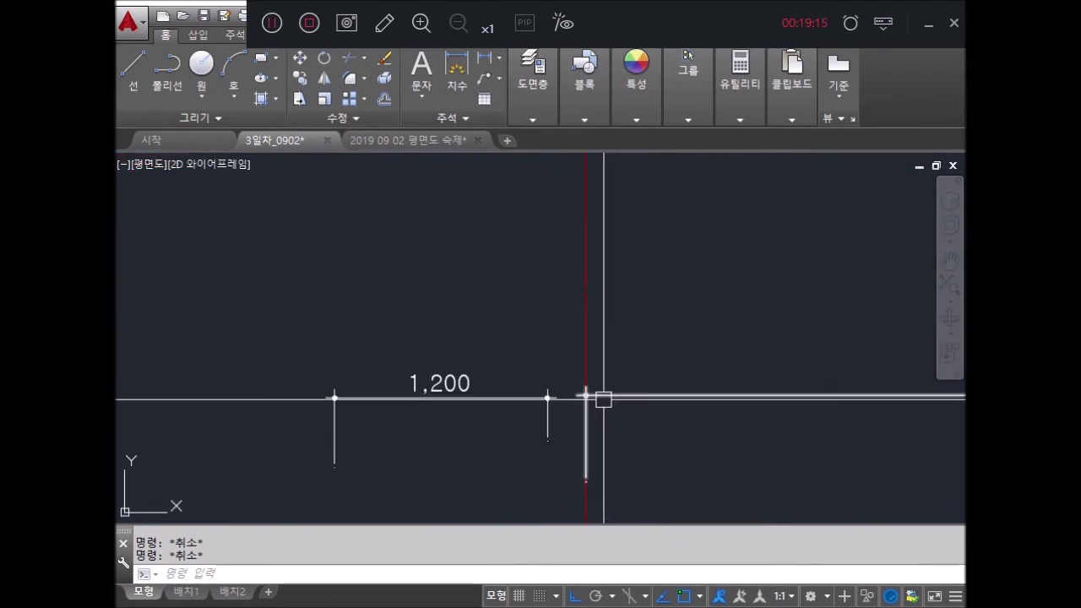
scroll(507, 402, "down", 3)
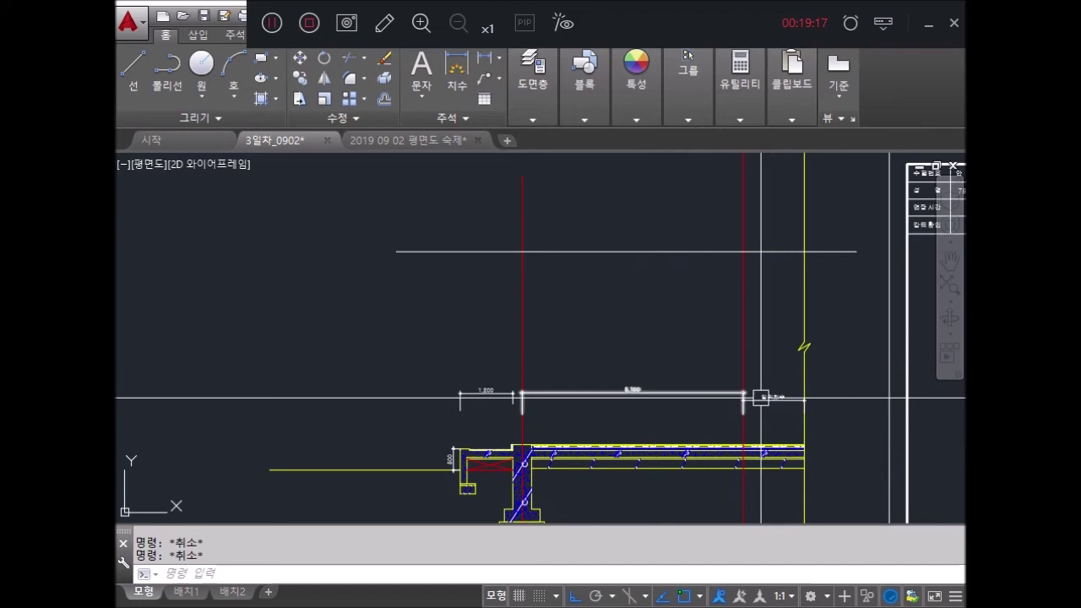